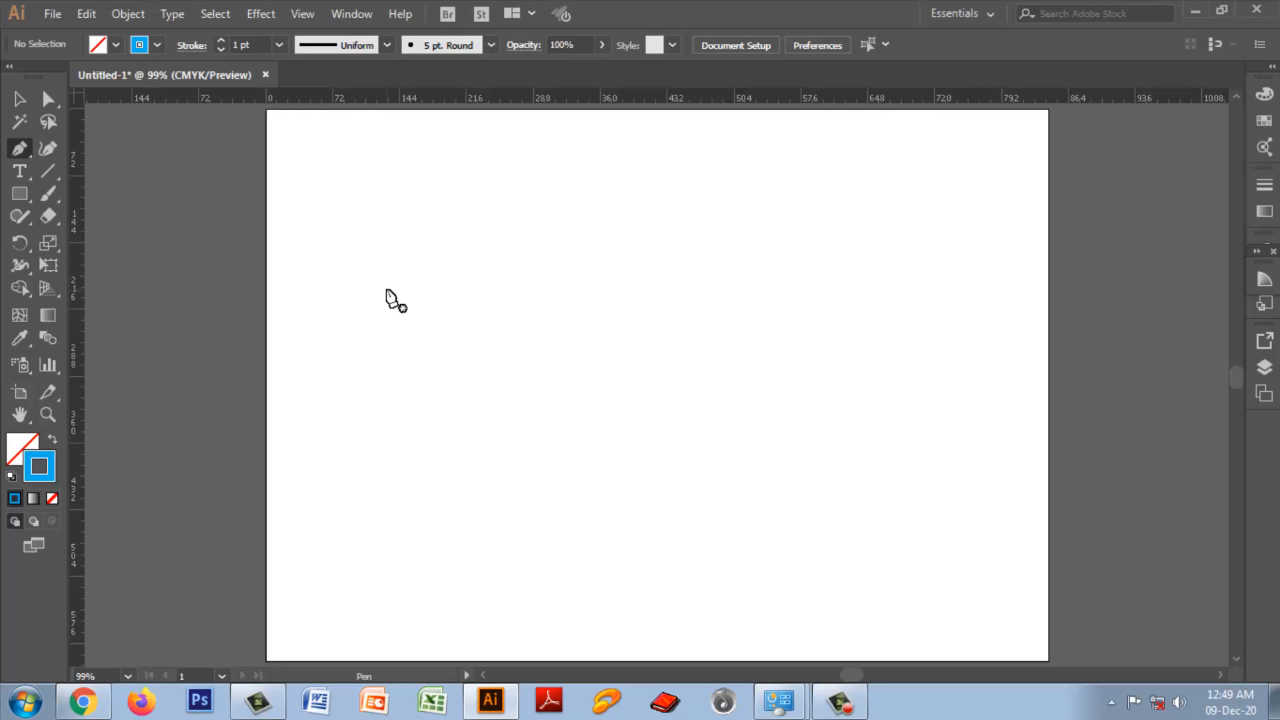
Step: Draw a closed four-sided shape about 480 pt wide and 250 pt tall in the middle of the artboard with the Pen tool
left_click(18, 148)
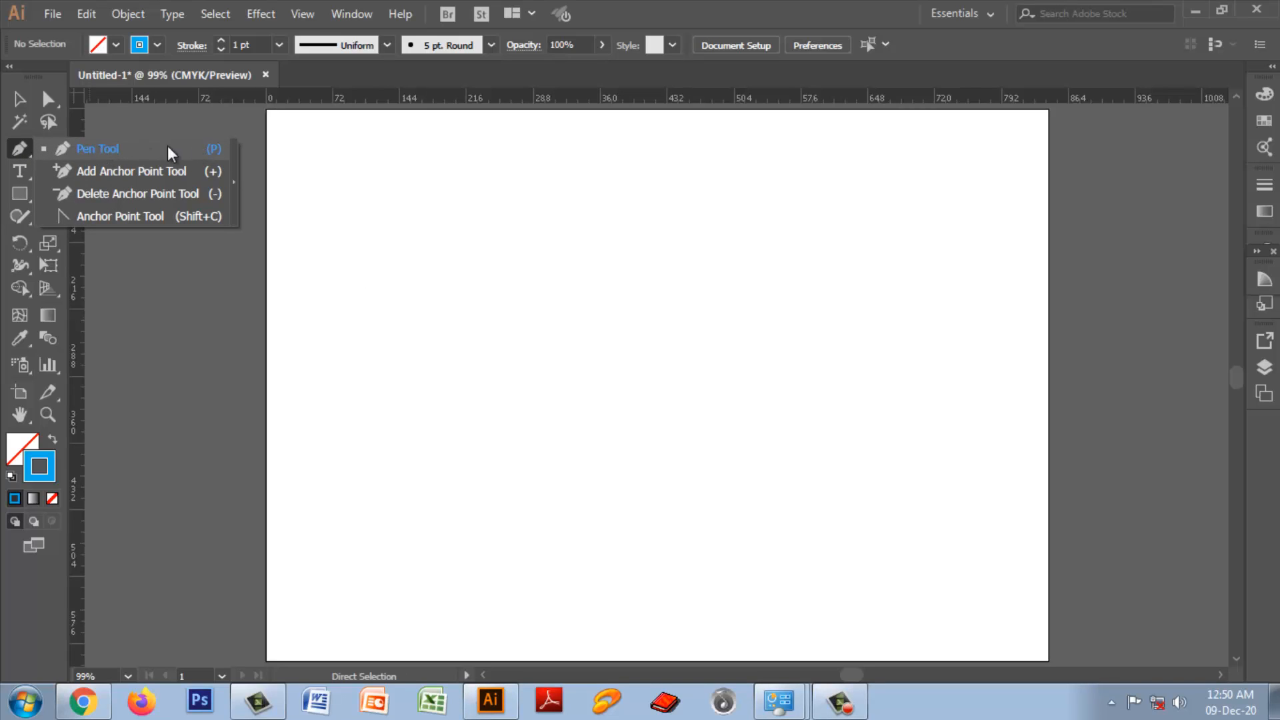
key("p")
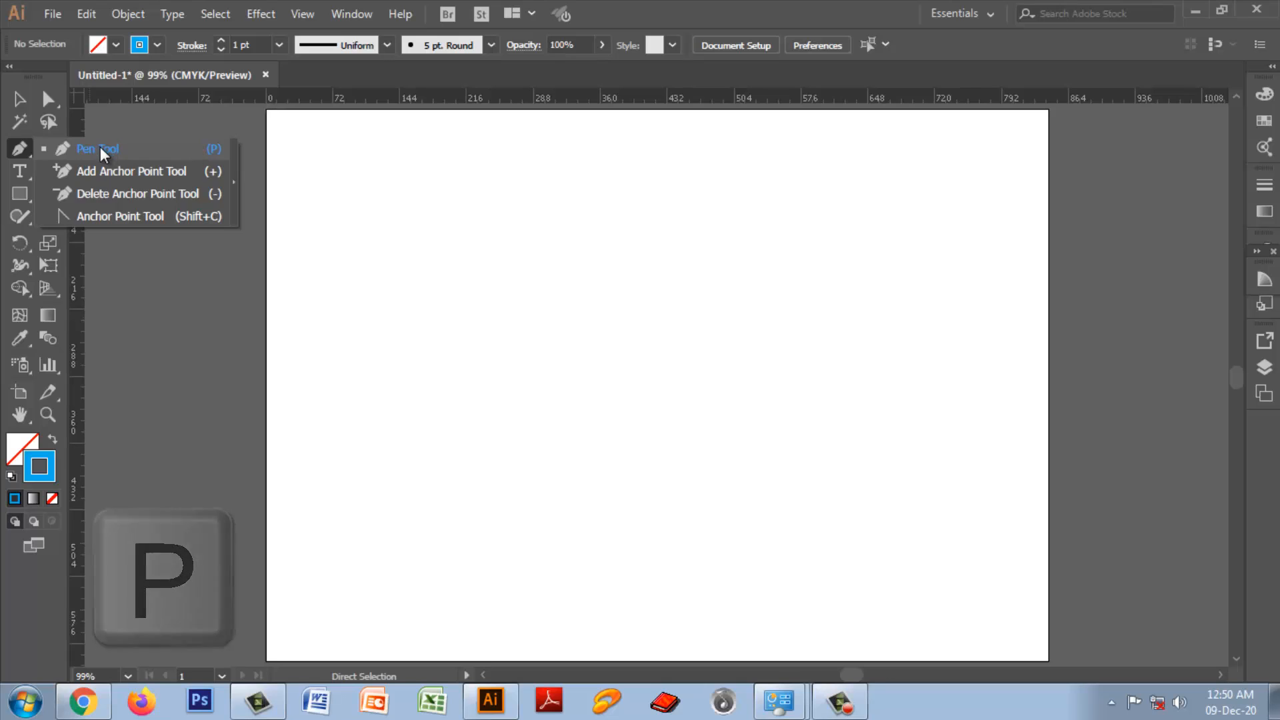
left_click(100, 148)
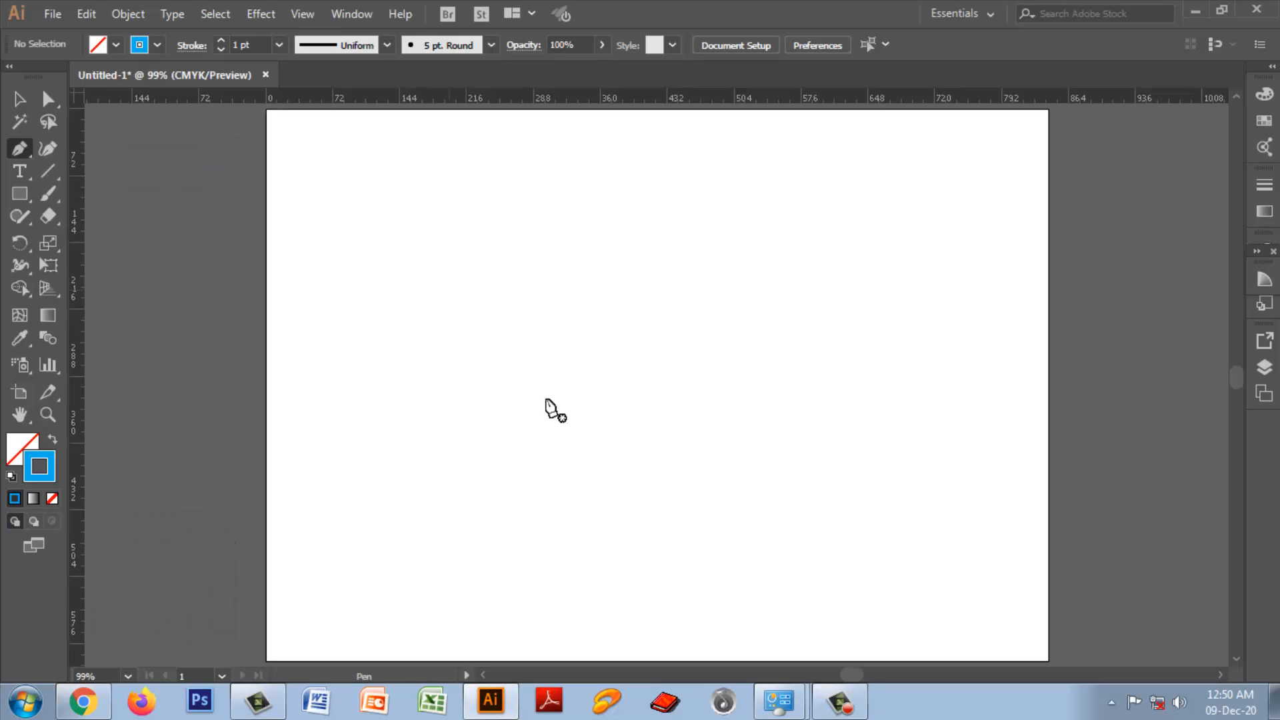
left_click(350, 260)
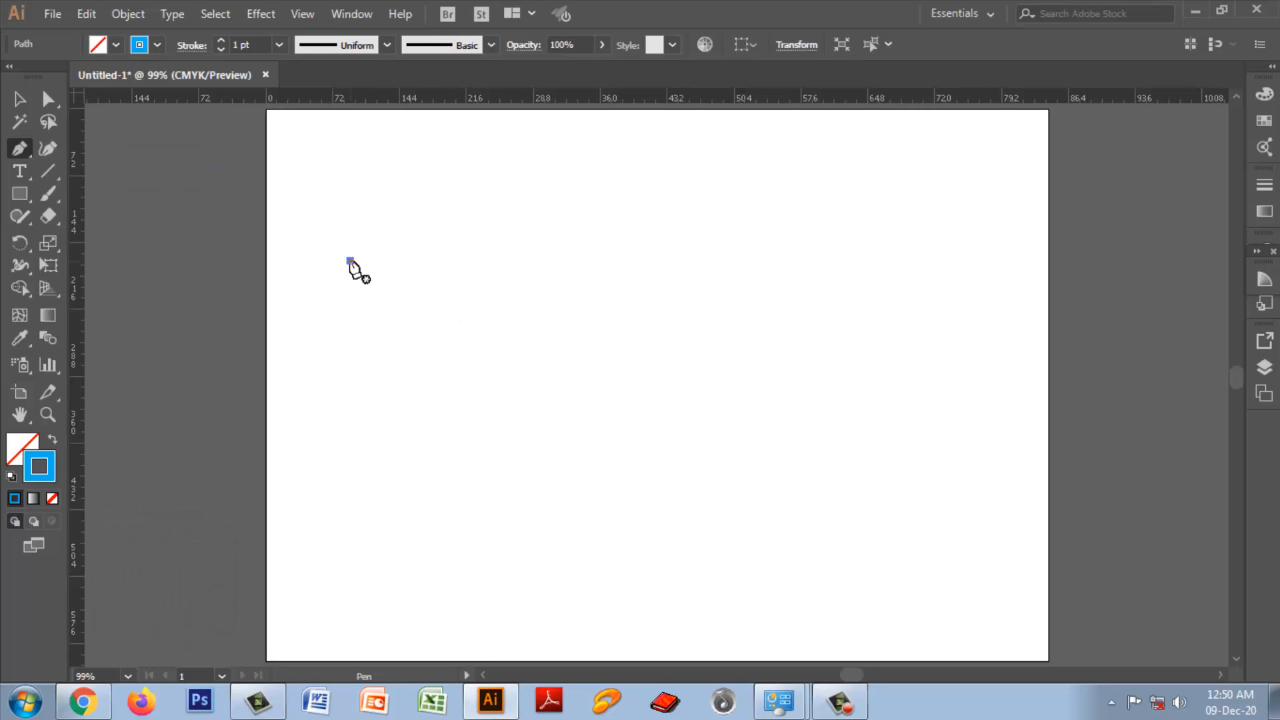
left_click(771, 257)
left_click(798, 479)
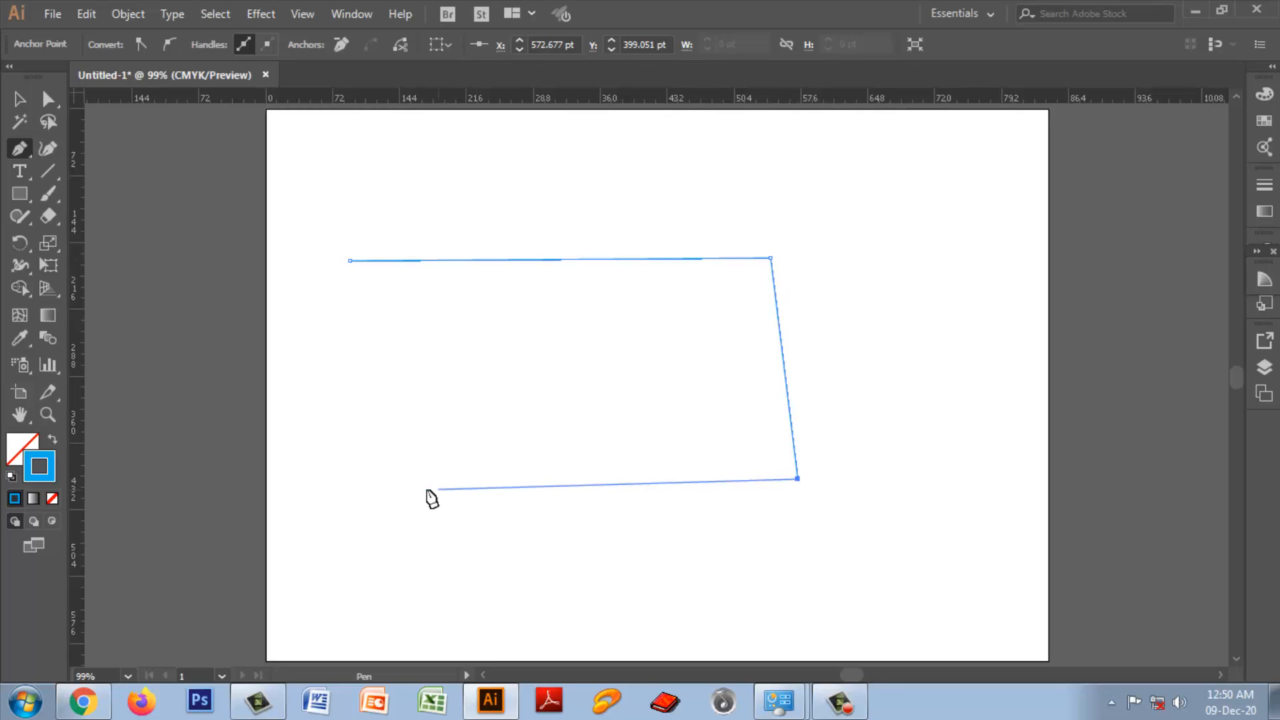
left_click(402, 489)
left_click(351, 264)
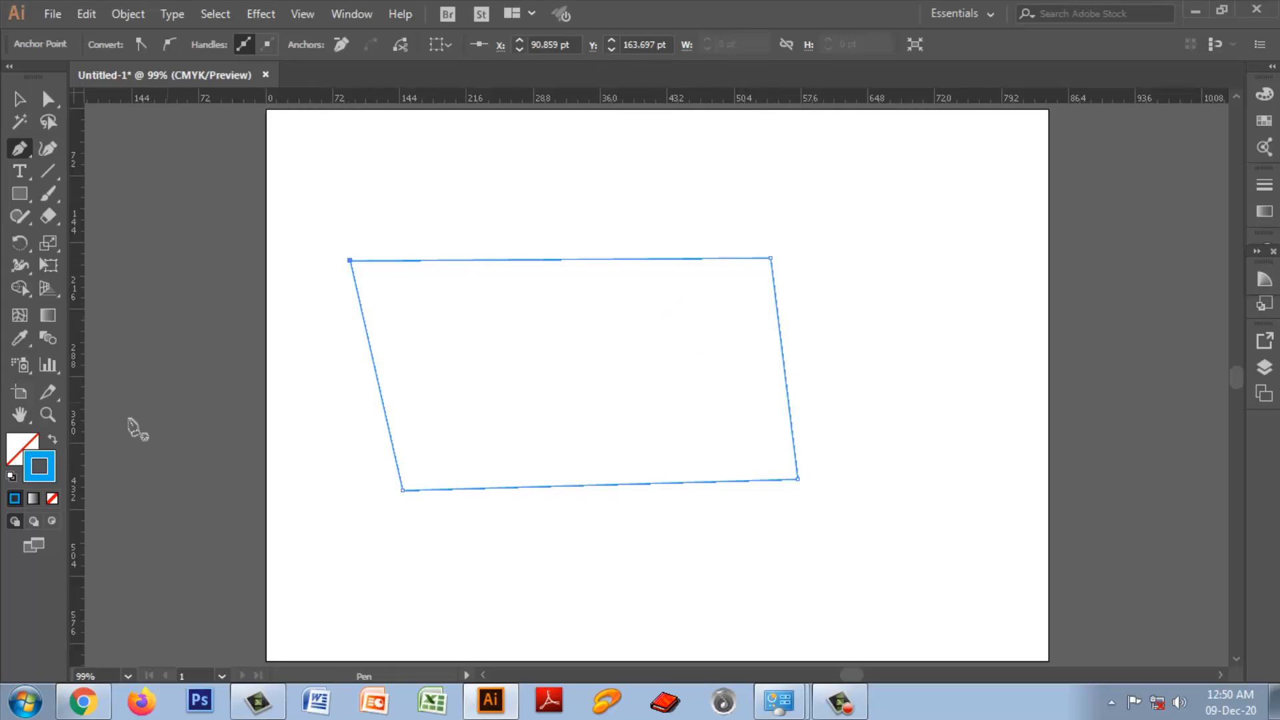
Step: Fill the four-sided shape with blue #203ED3
key("ctrl")
double_click(16, 453)
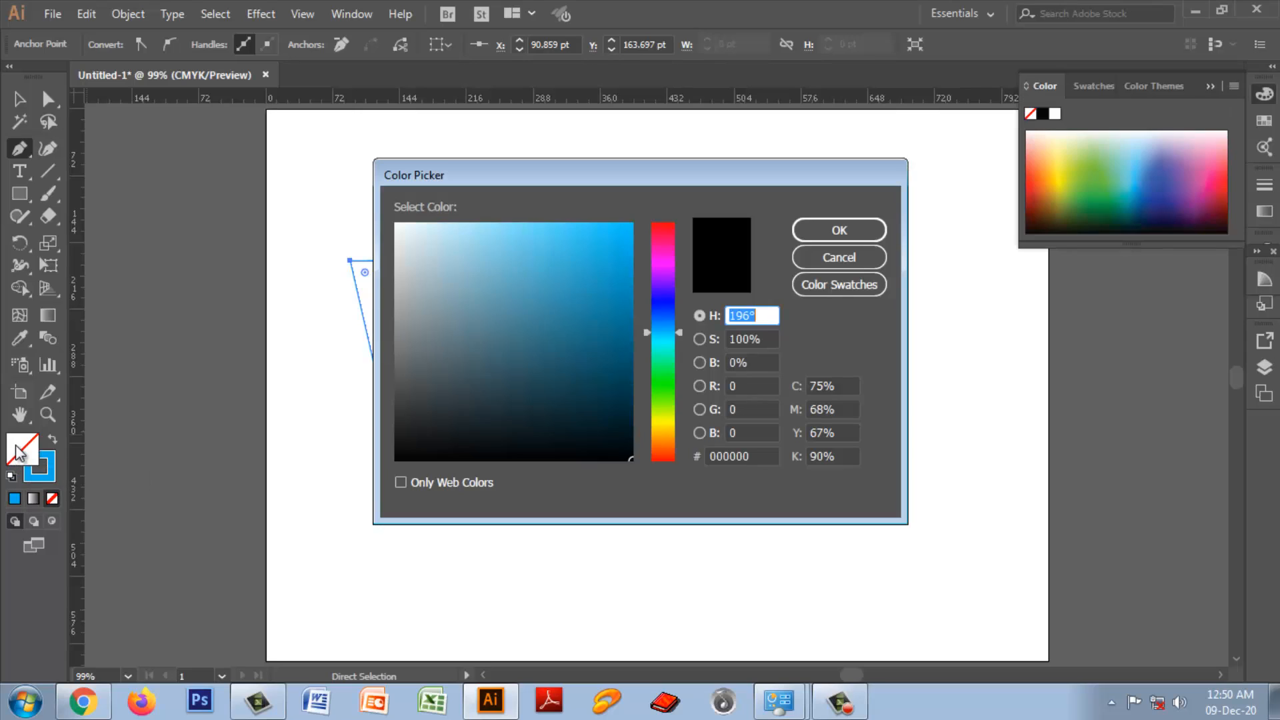
left_click(663, 309)
left_click(600, 263)
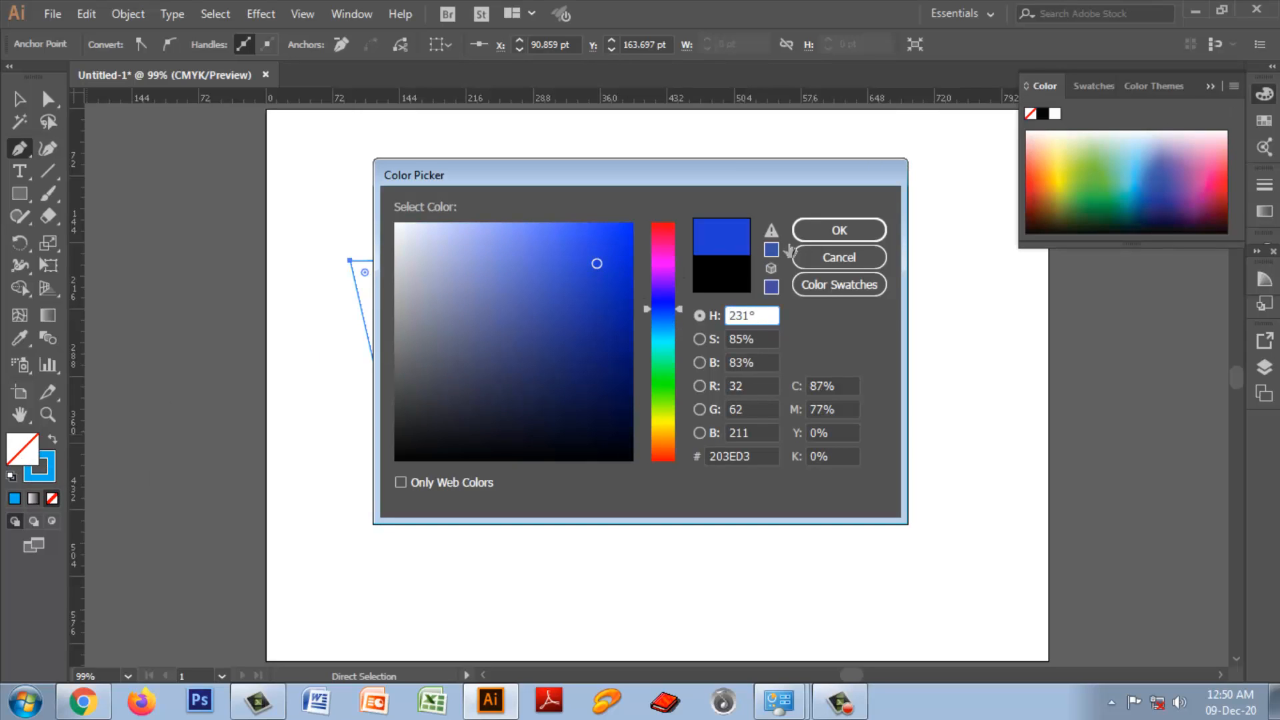
left_click(815, 234)
Step: Remove both the stroke and the fill from the four-sided shape
left_click(49, 469)
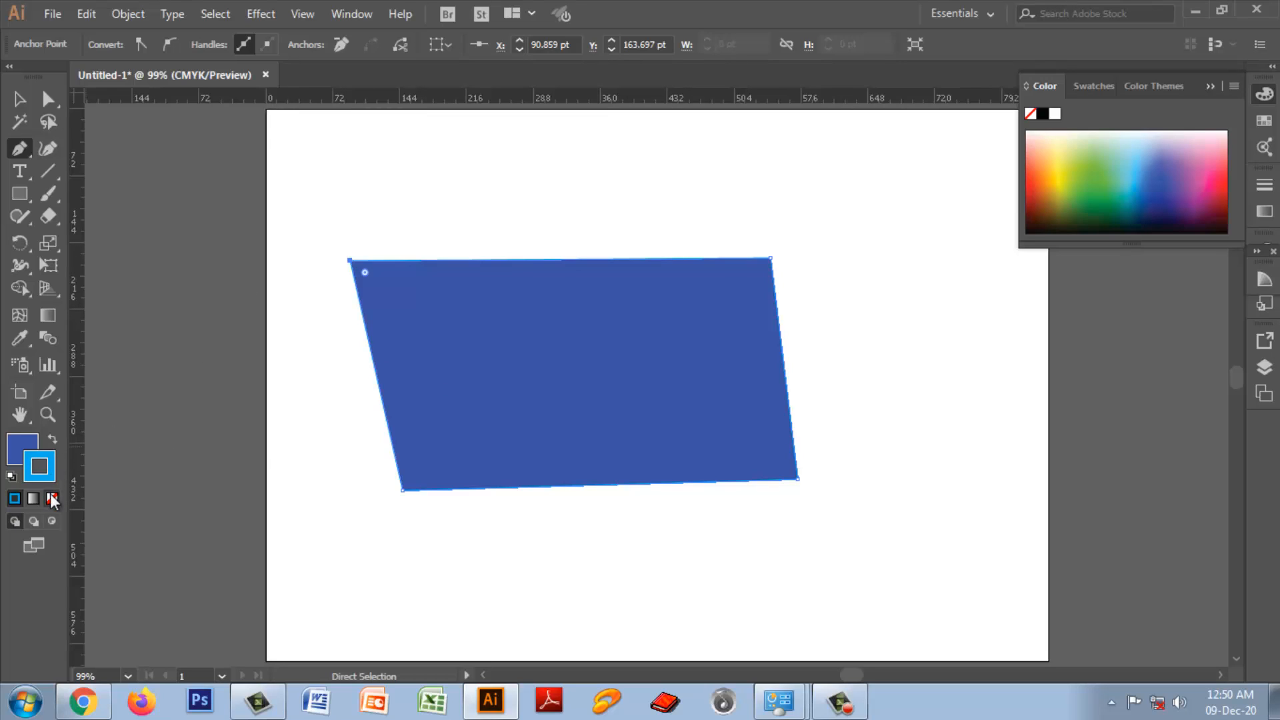
left_click(52, 499)
left_click(52, 499)
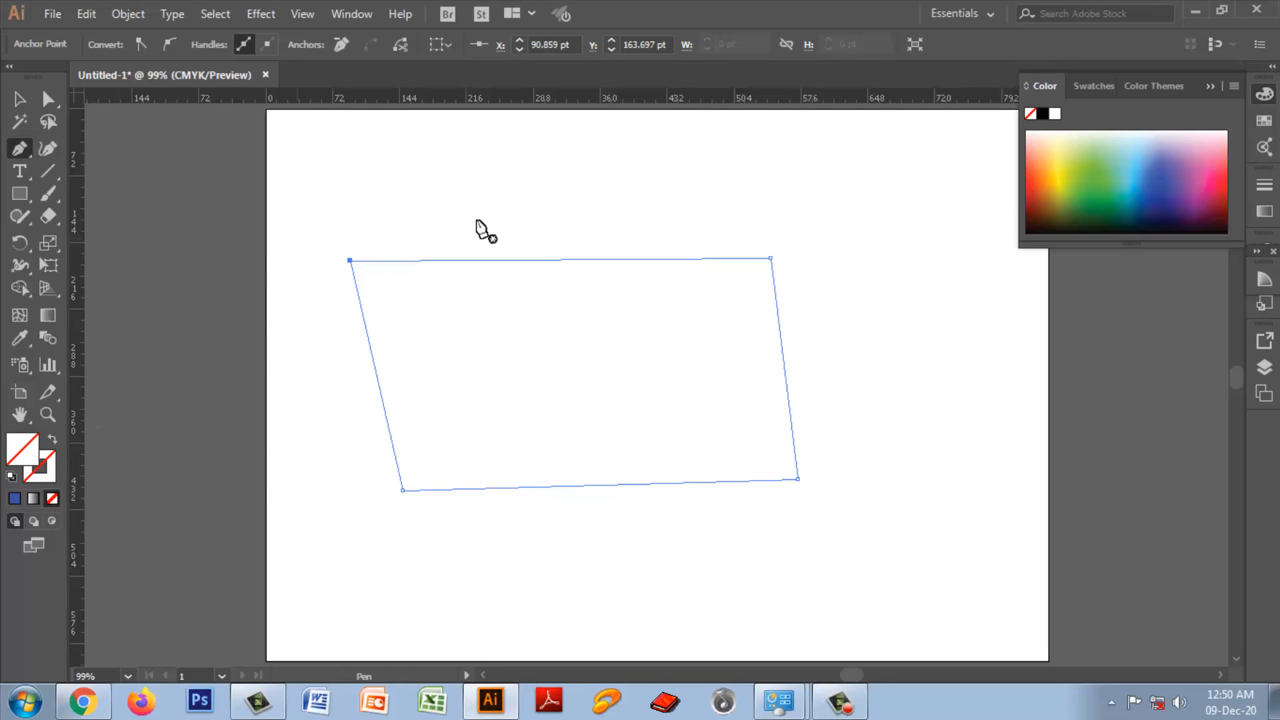
Step: Deselect the colourless shape and select it again by marquee around its area
left_click(20, 100)
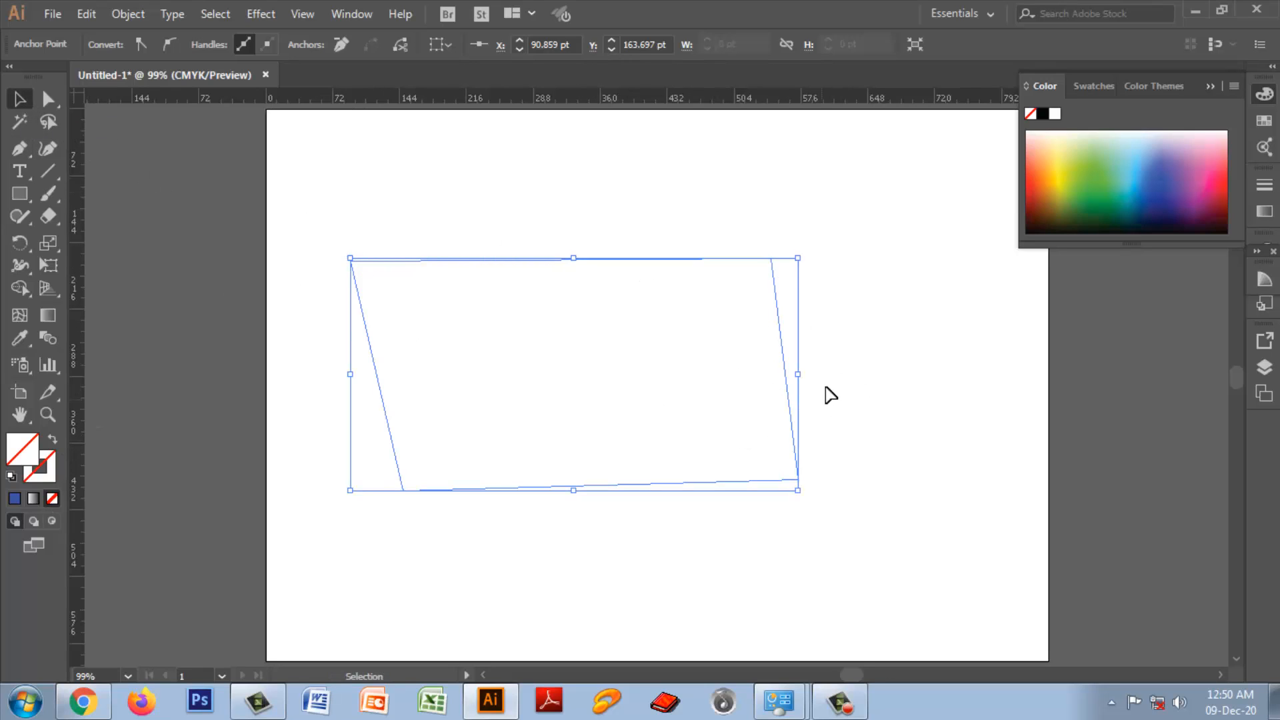
left_click(935, 381)
left_click_drag(365, 180, 850, 470)
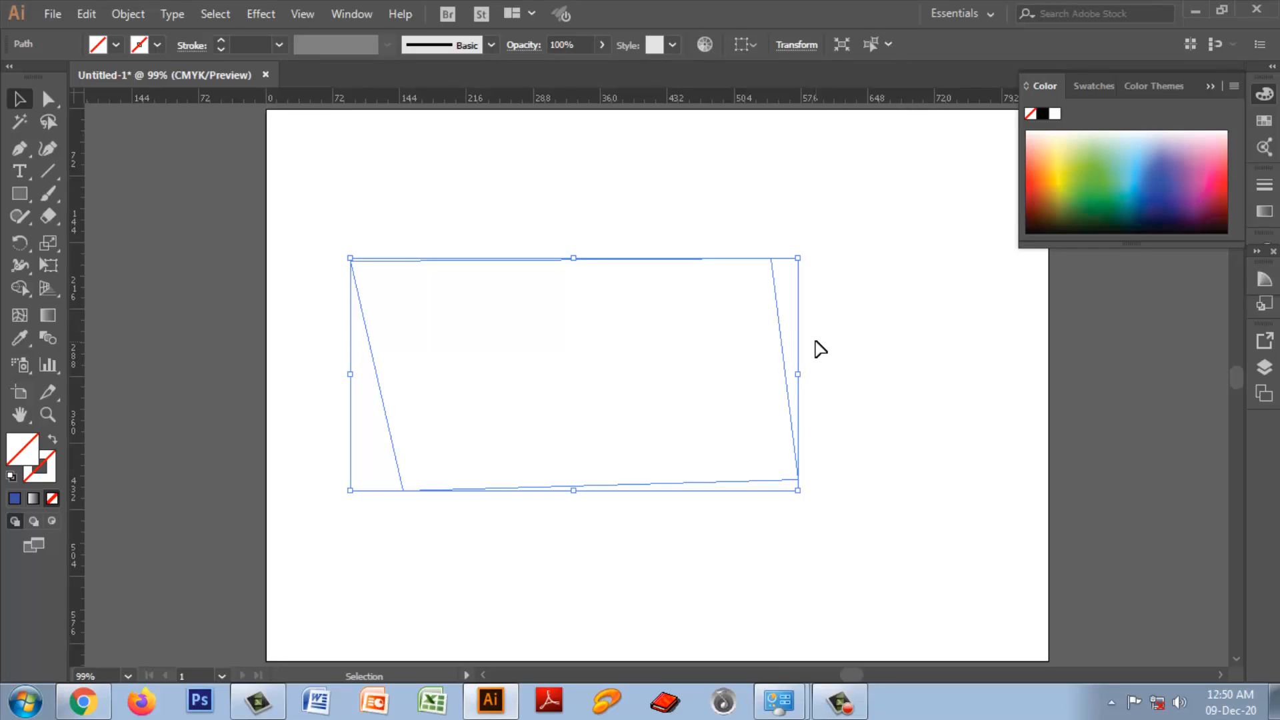
double_click(46, 466)
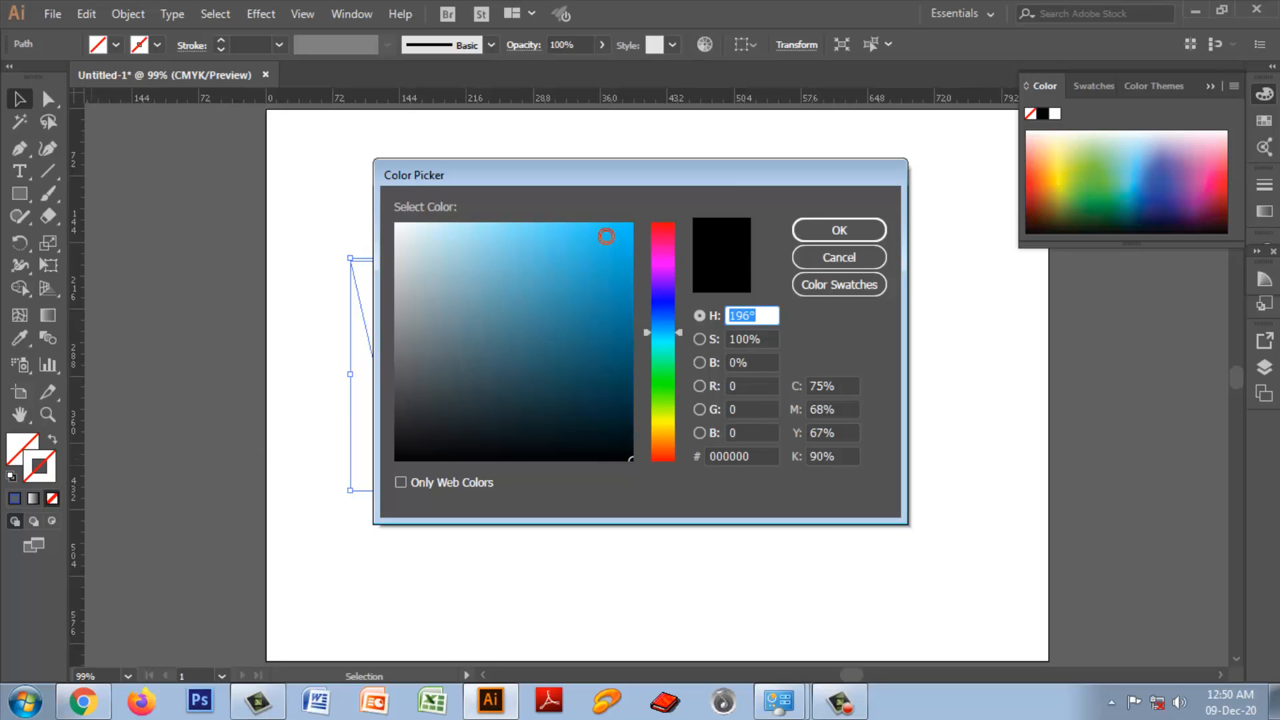
left_click(605, 236)
left_click(721, 262)
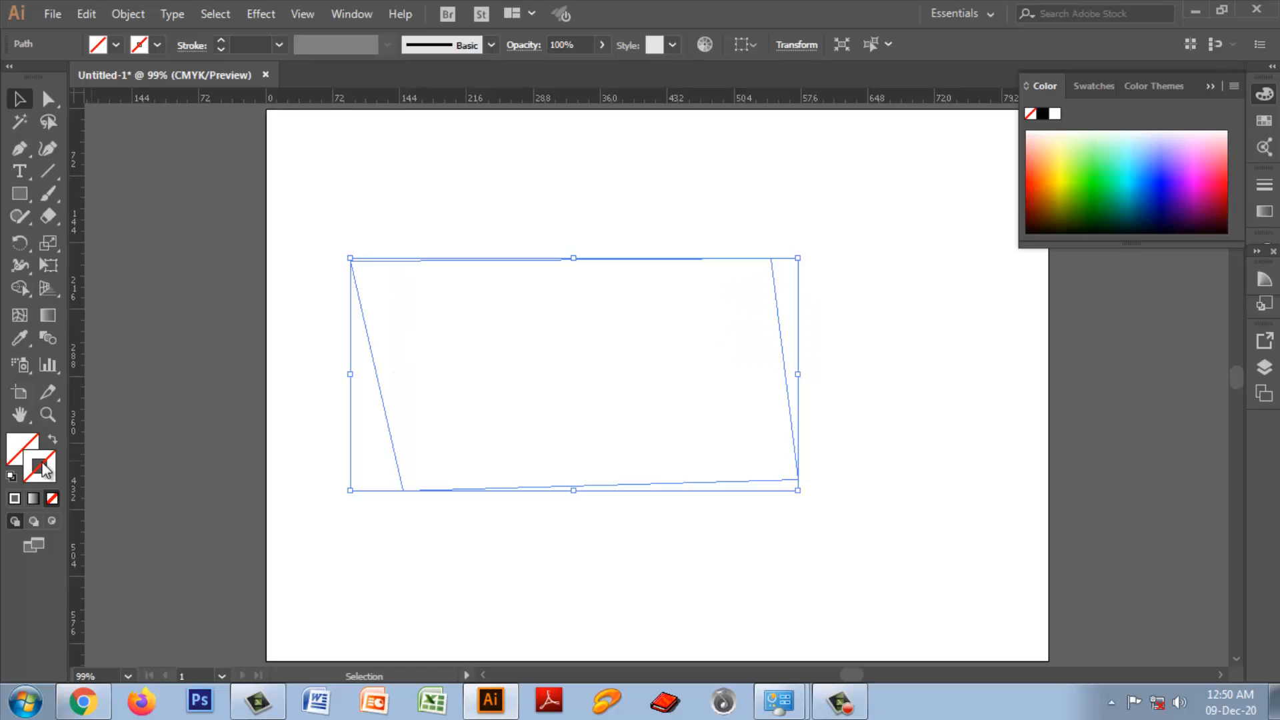
Step: Give the four-sided shape a near-black stroke and deselect it
double_click(45, 470)
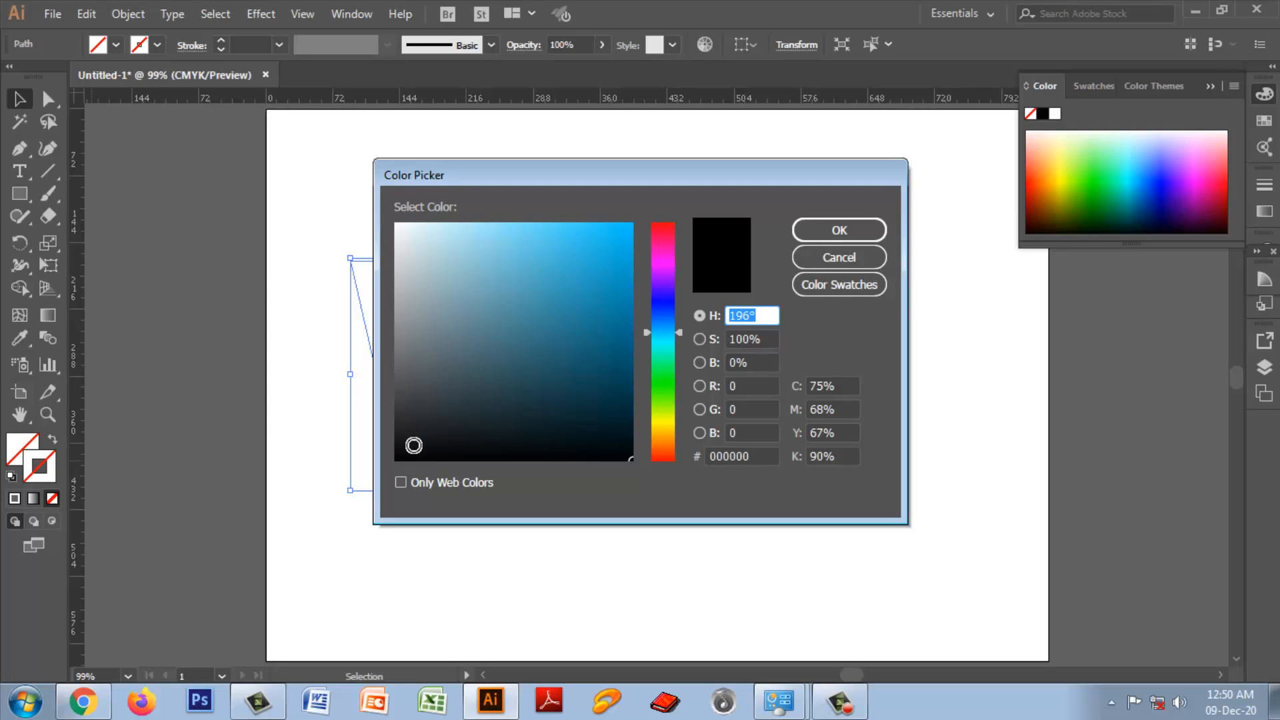
left_click(413, 446)
left_click(844, 230)
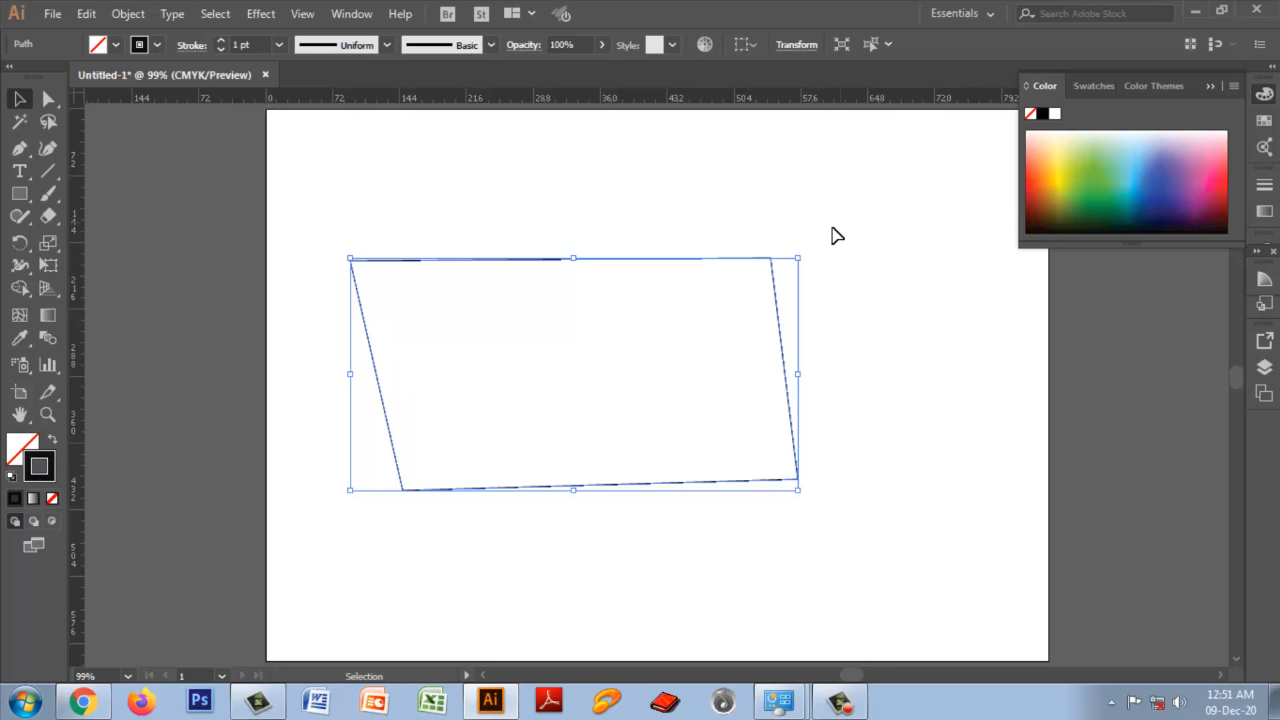
left_click(808, 430)
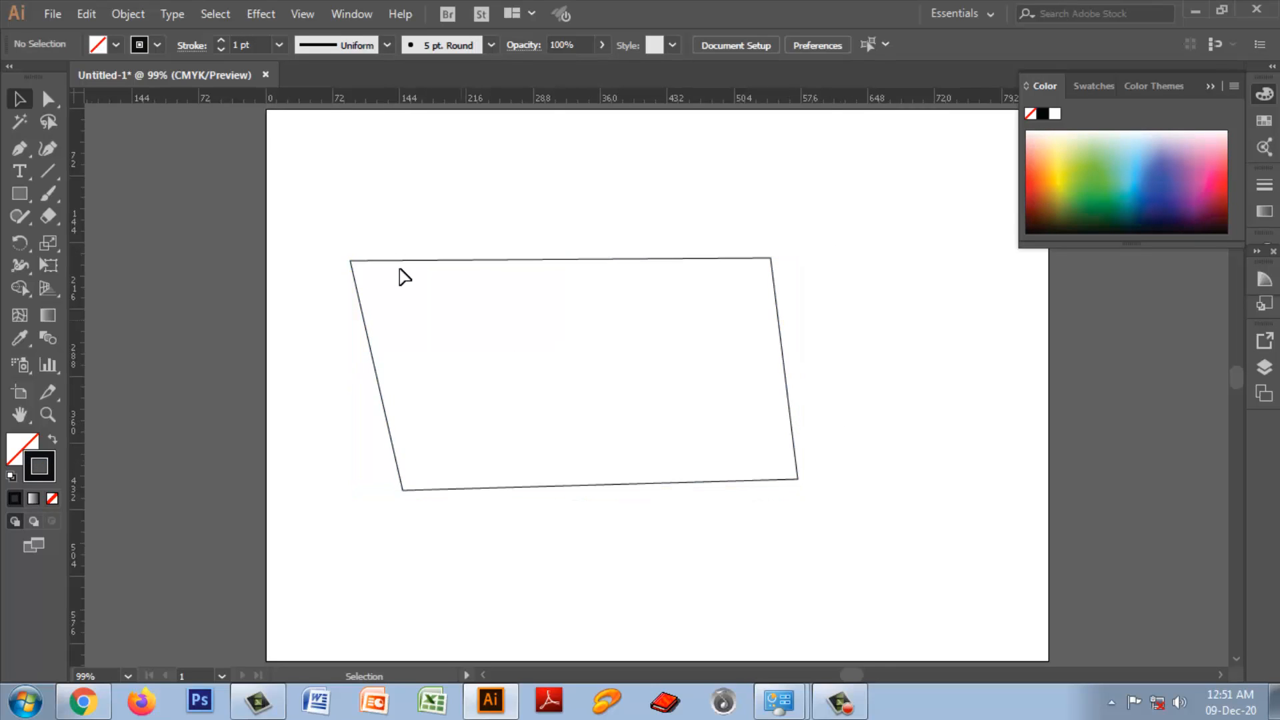
Step: Fill the four-sided shape with light blue #39AFD3 and delete the shape from the artboard
left_click_drag(331, 230, 814, 530)
double_click(27, 448)
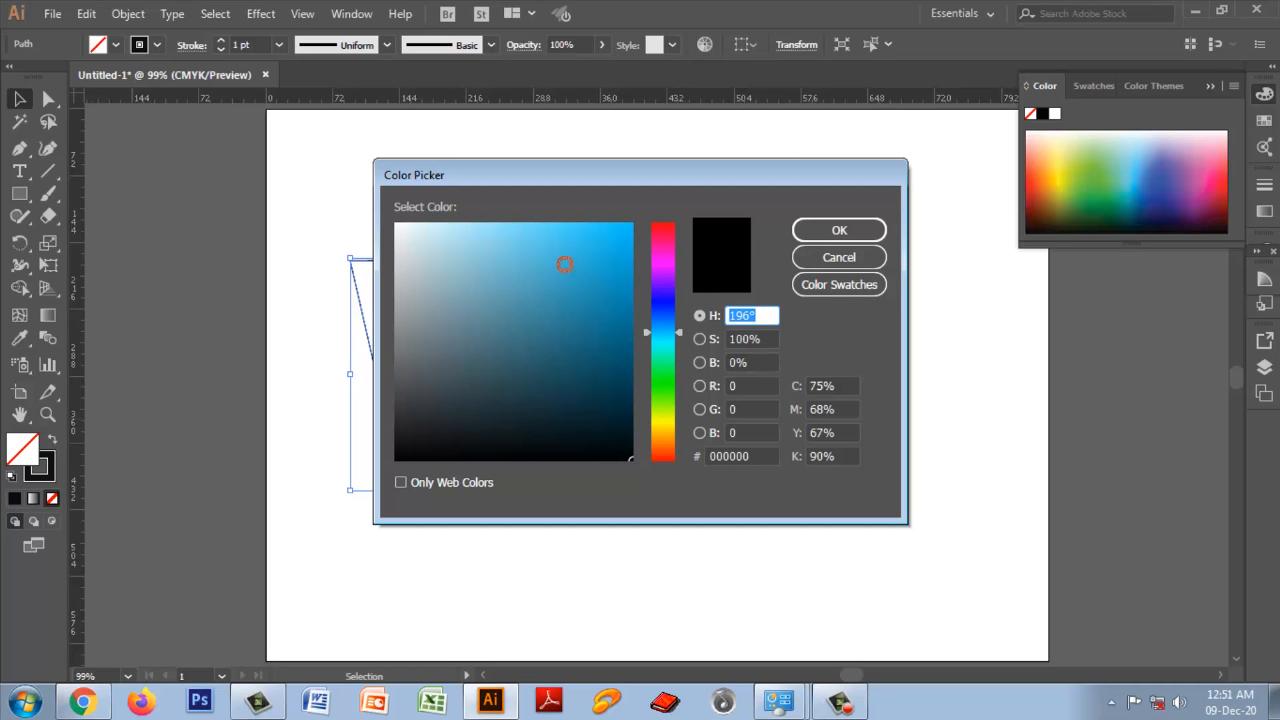
left_click(565, 265)
left_click(819, 235)
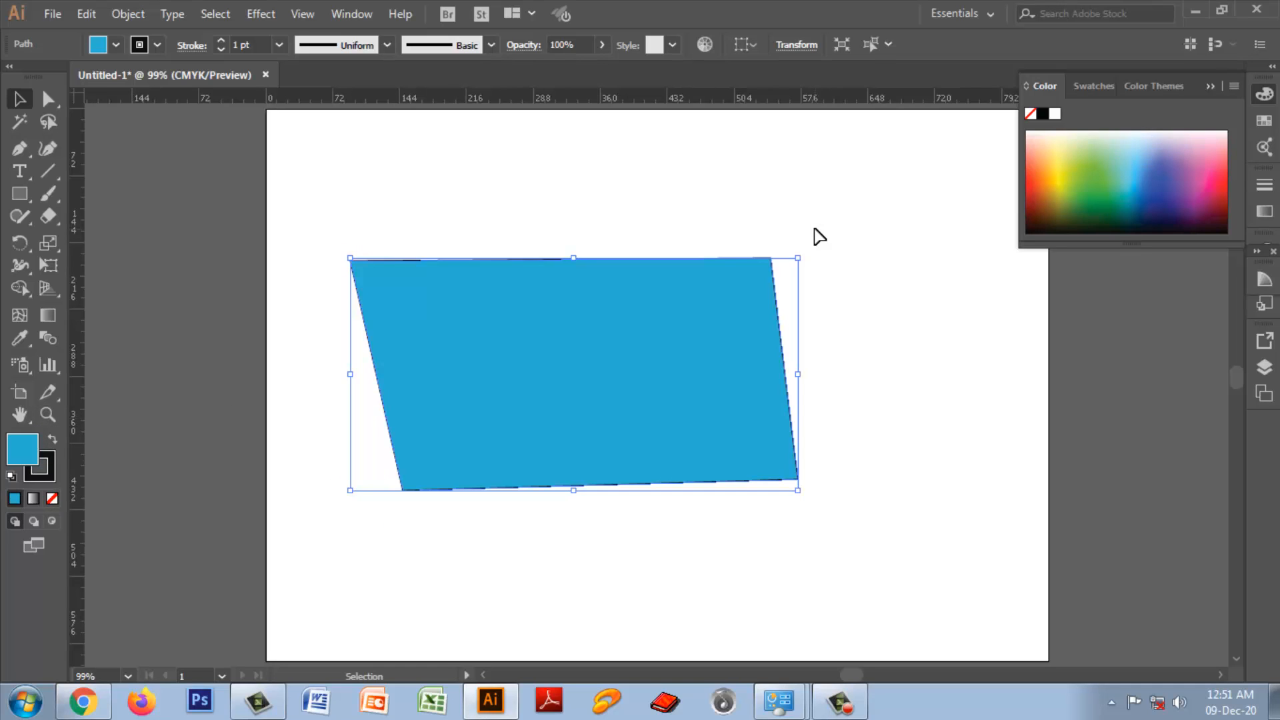
key("Delete")
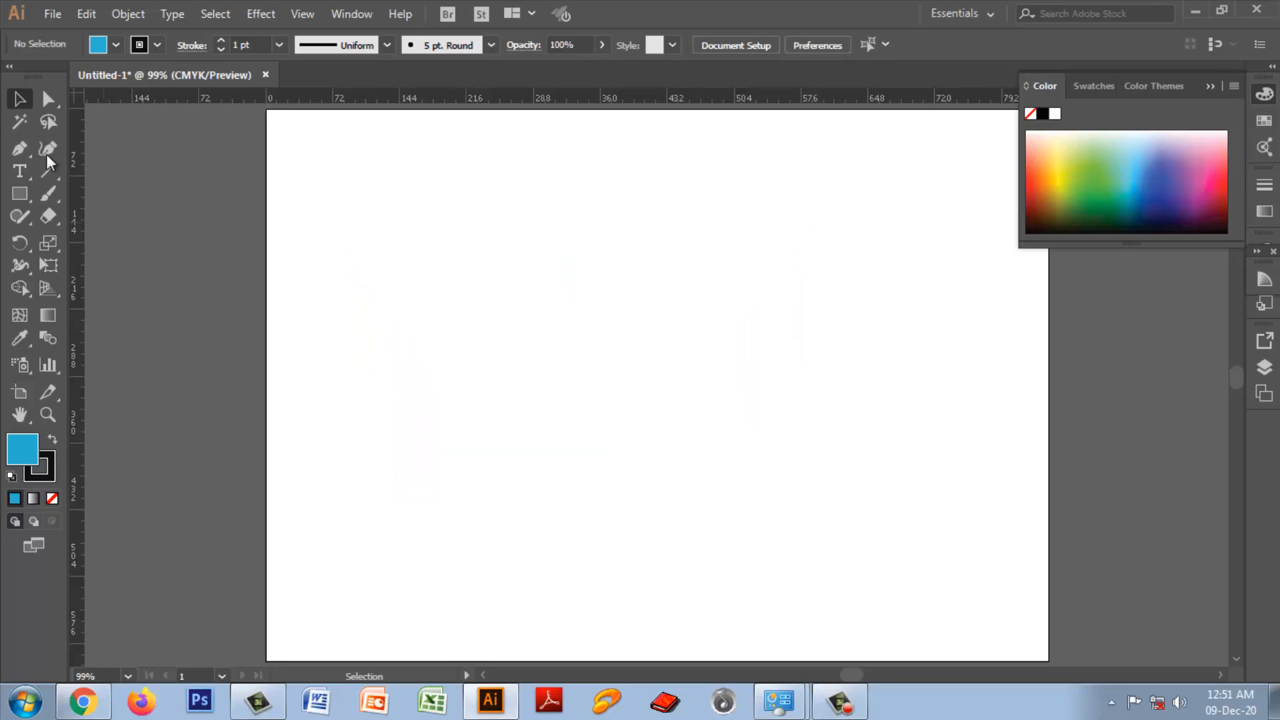
Step: Draw a four-sided shape with the Pen tool, constraining the first three edges to exact horizontal and vertical directions
left_click(20, 148)
left_click_drag(23, 150, 56, 143)
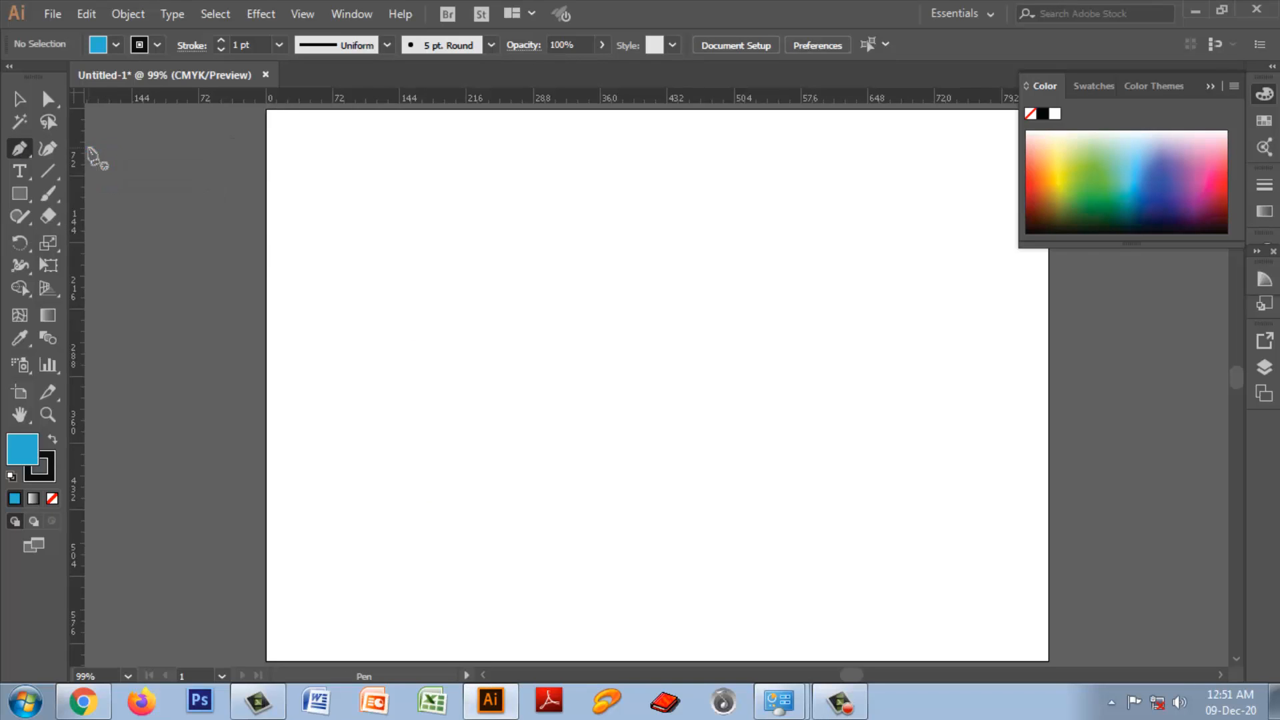
left_click(392, 265)
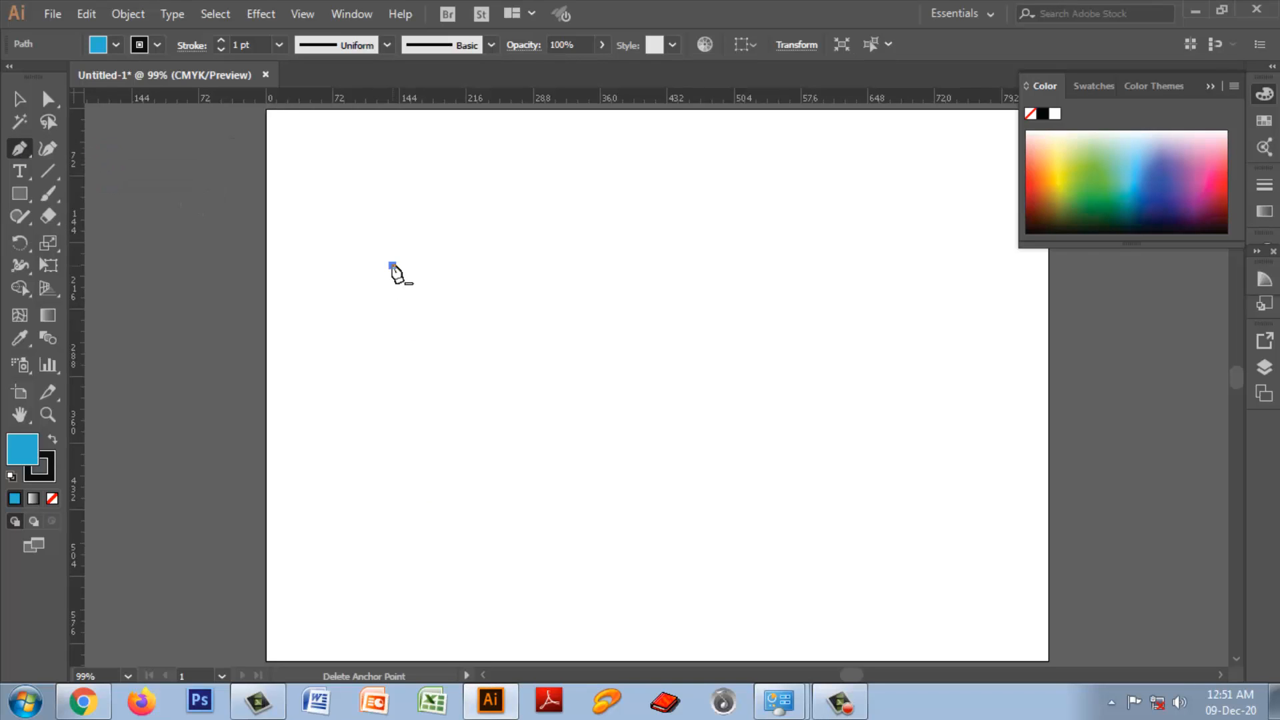
left_click(765, 265)
left_click(764, 496)
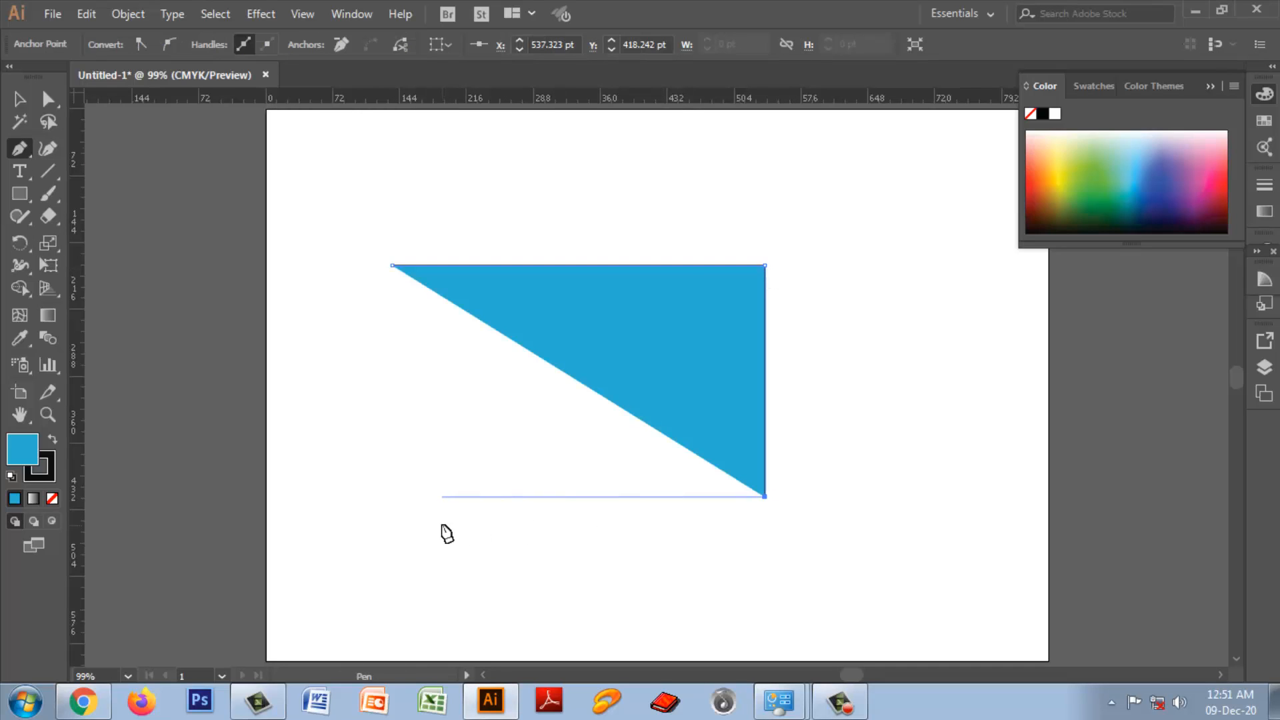
left_click(441, 497)
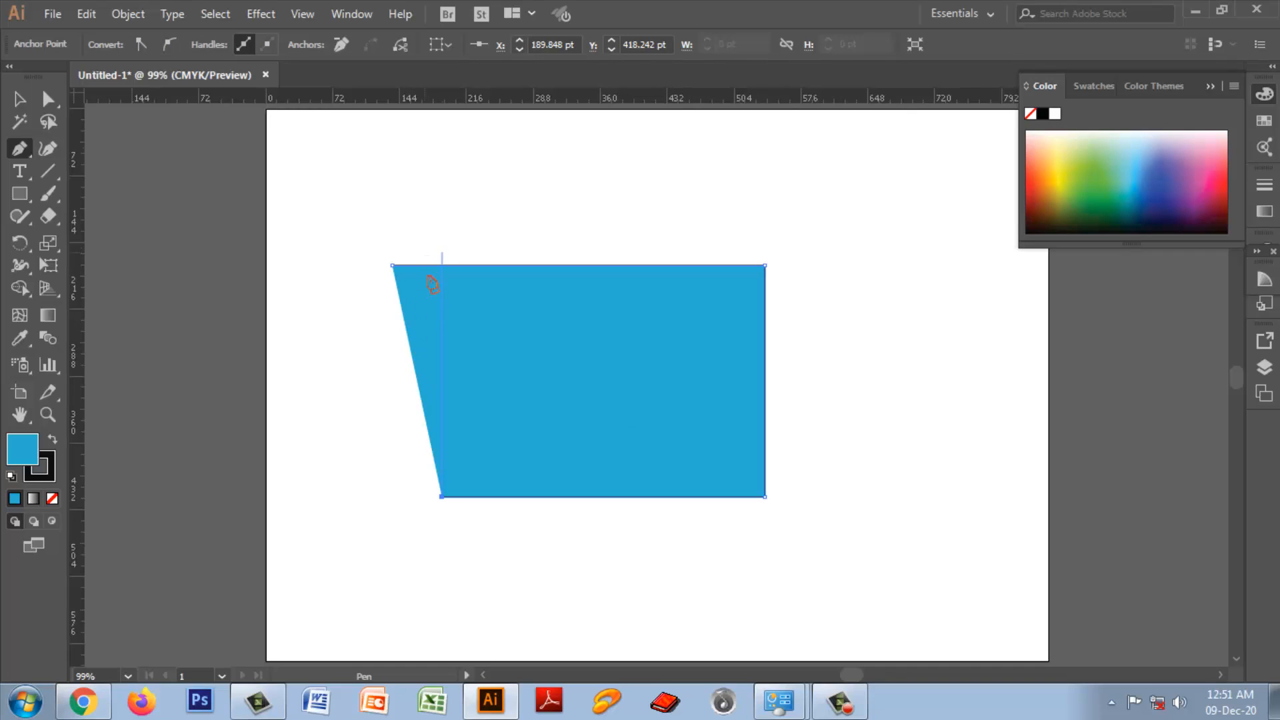
left_click(392, 266)
Step: Undo the constrained four-sided shape until the artboard is empty
key("ctrl+z")
key("ctrl+z")
key("ctrl+z")
key("ctrl+z")
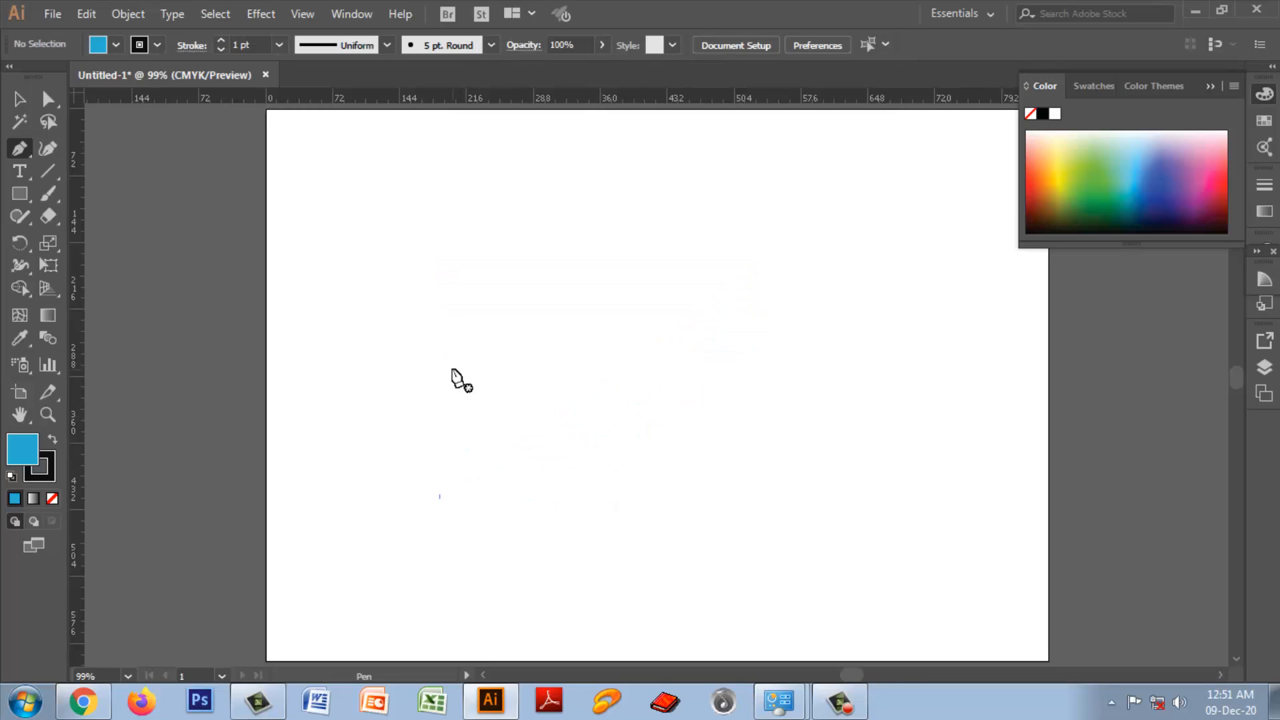
Step: Draw an open five-point path across the upper part of the artboard with straight Pen tool segments
left_click(327, 254)
left_click(460, 270)
left_click(587, 273)
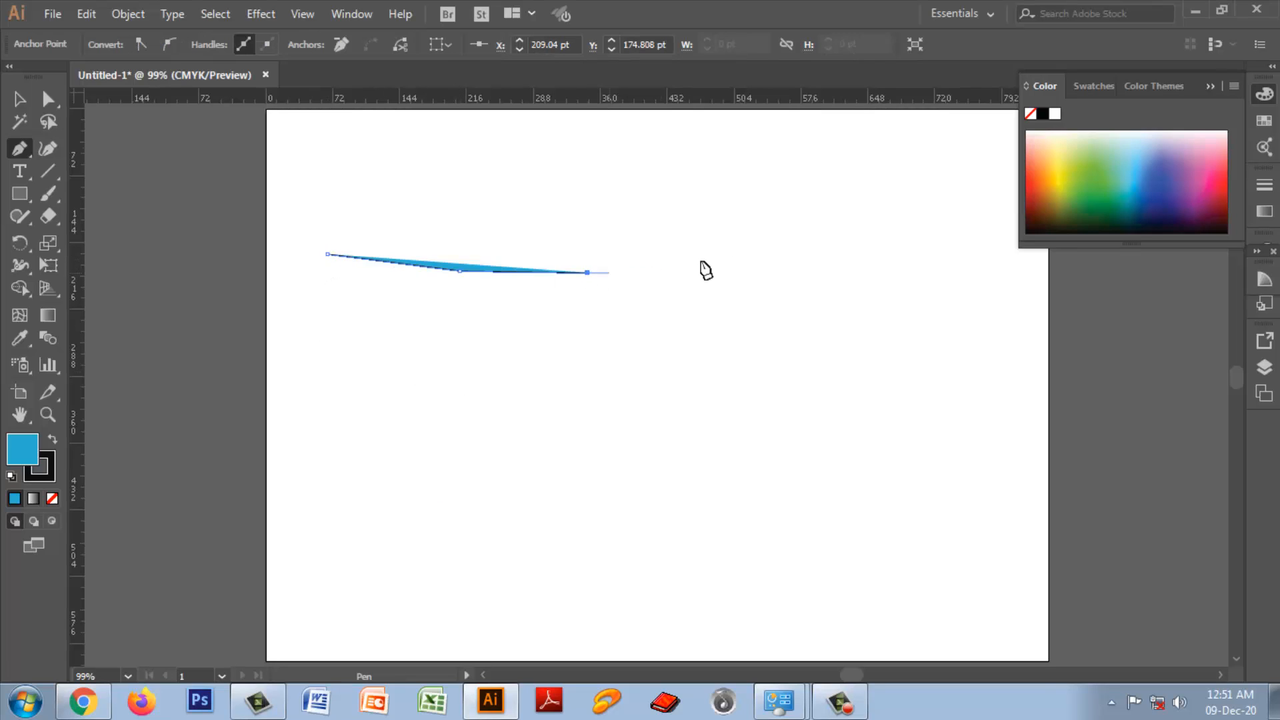
left_click(745, 254)
left_click(791, 318)
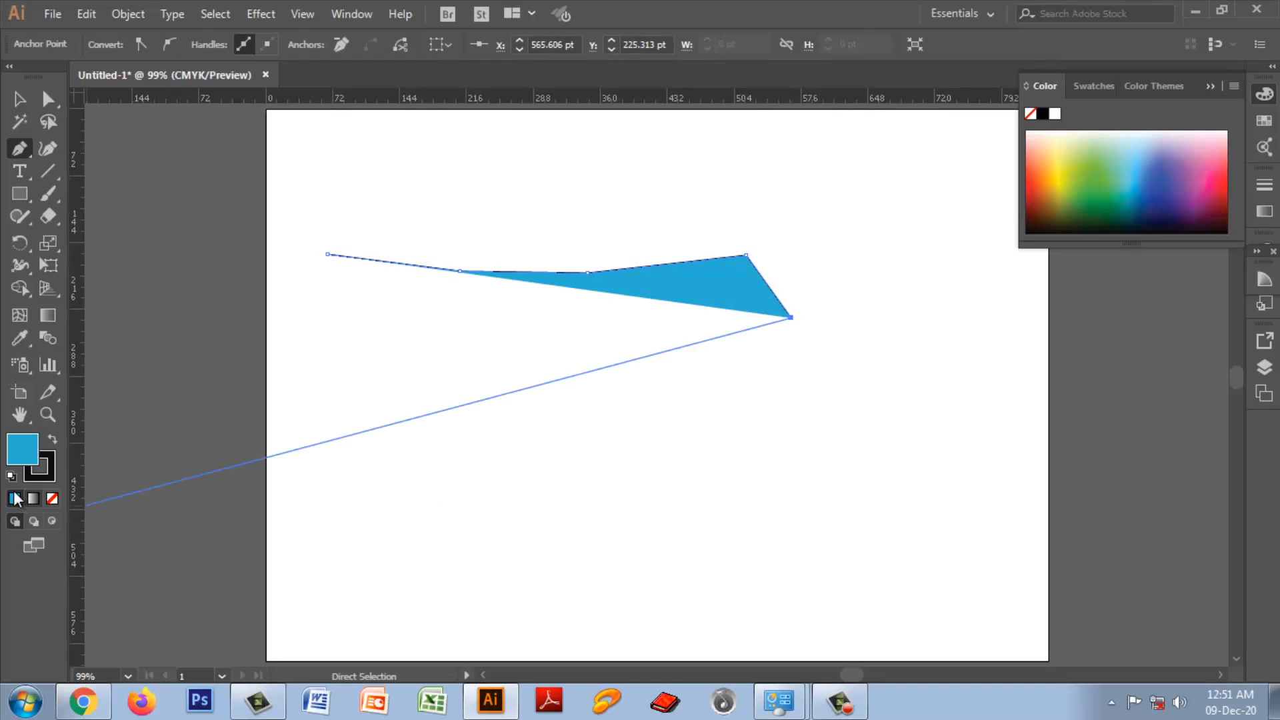
Step: Set the open five-point path's fill to none
double_click(27, 452)
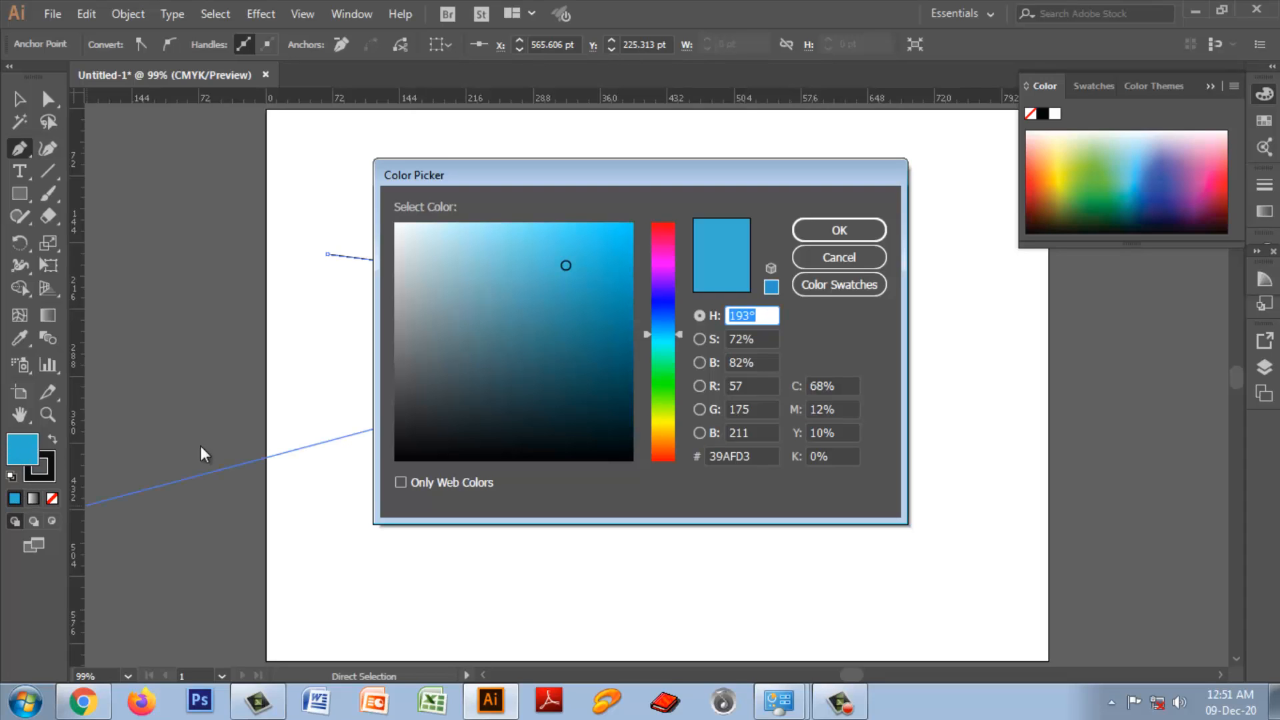
left_click(800, 260)
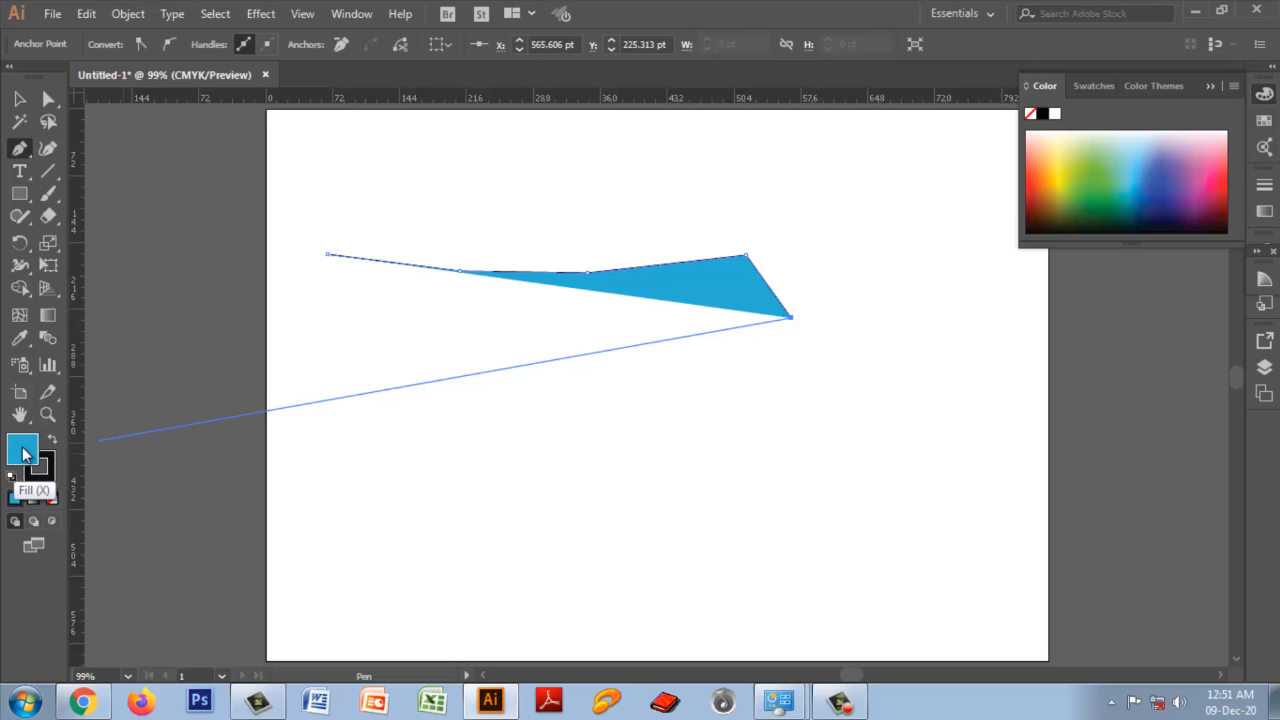
left_click(51, 499)
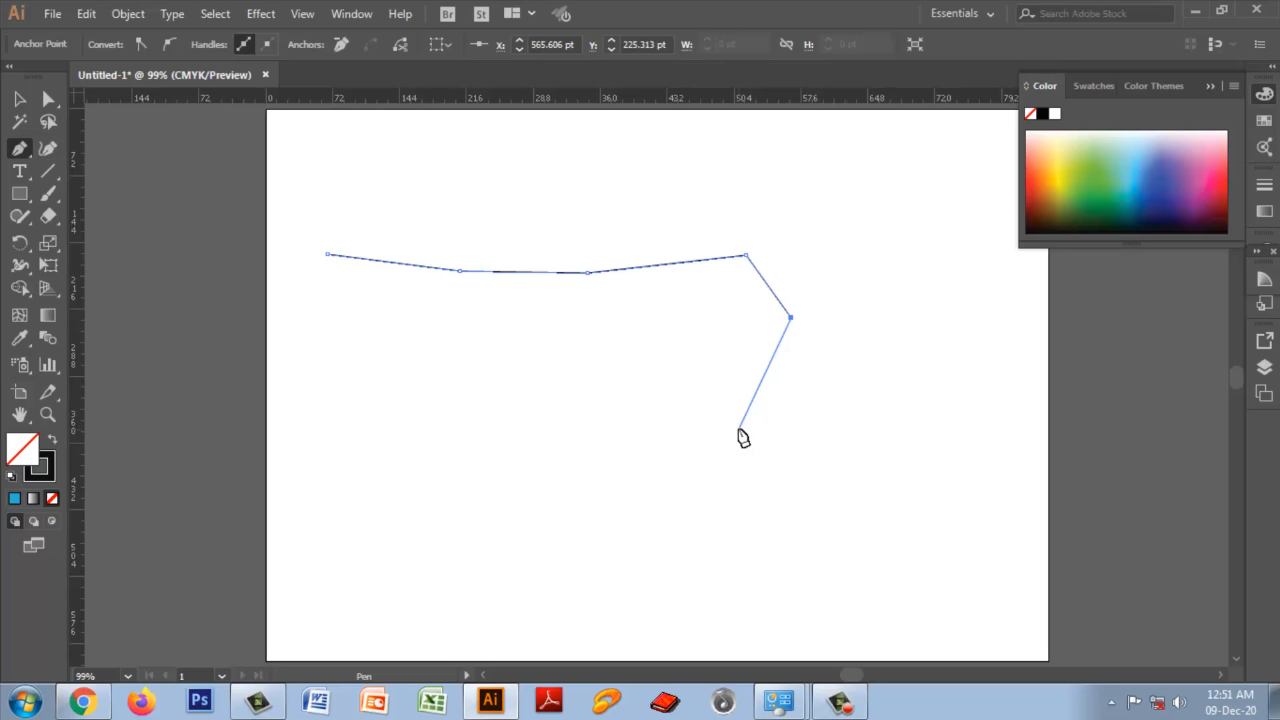
Step: End the open five-point path and undo its fill change and all its segments until the artboard is clear
key("Escape")
key("ctrl")
key("ctrl+z")
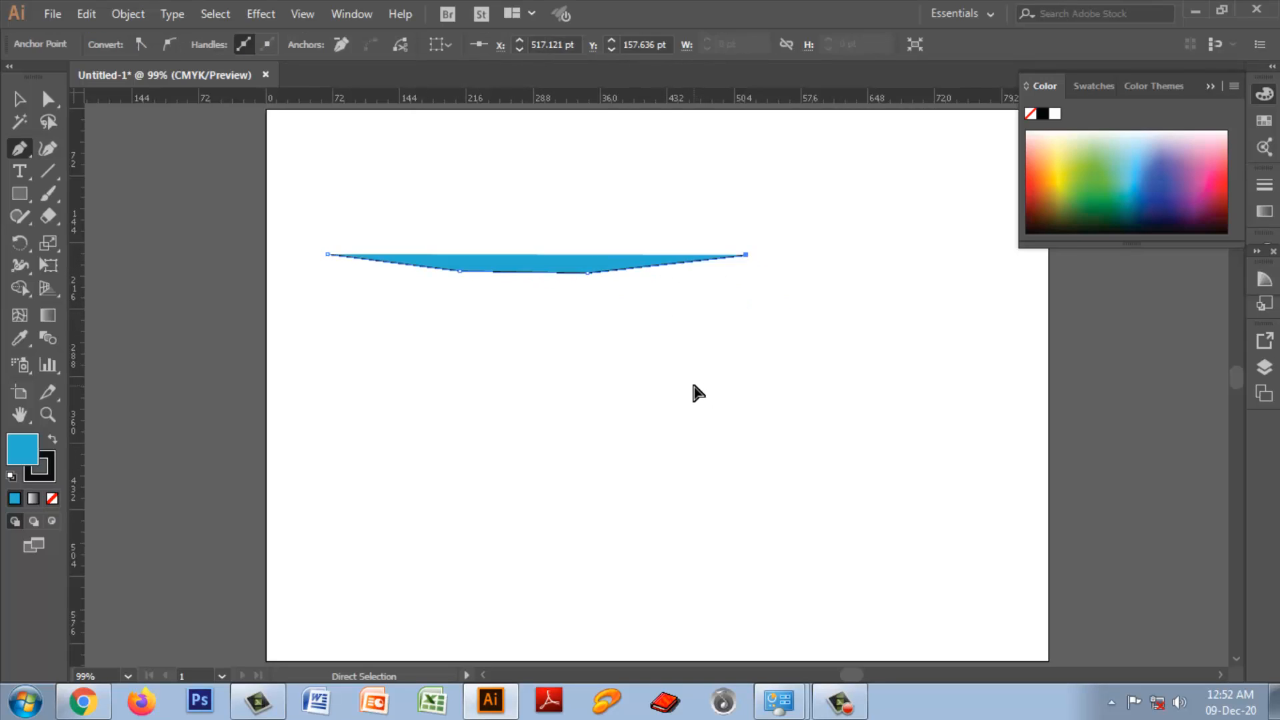
key("ctrl+z")
key("ctrl+z")
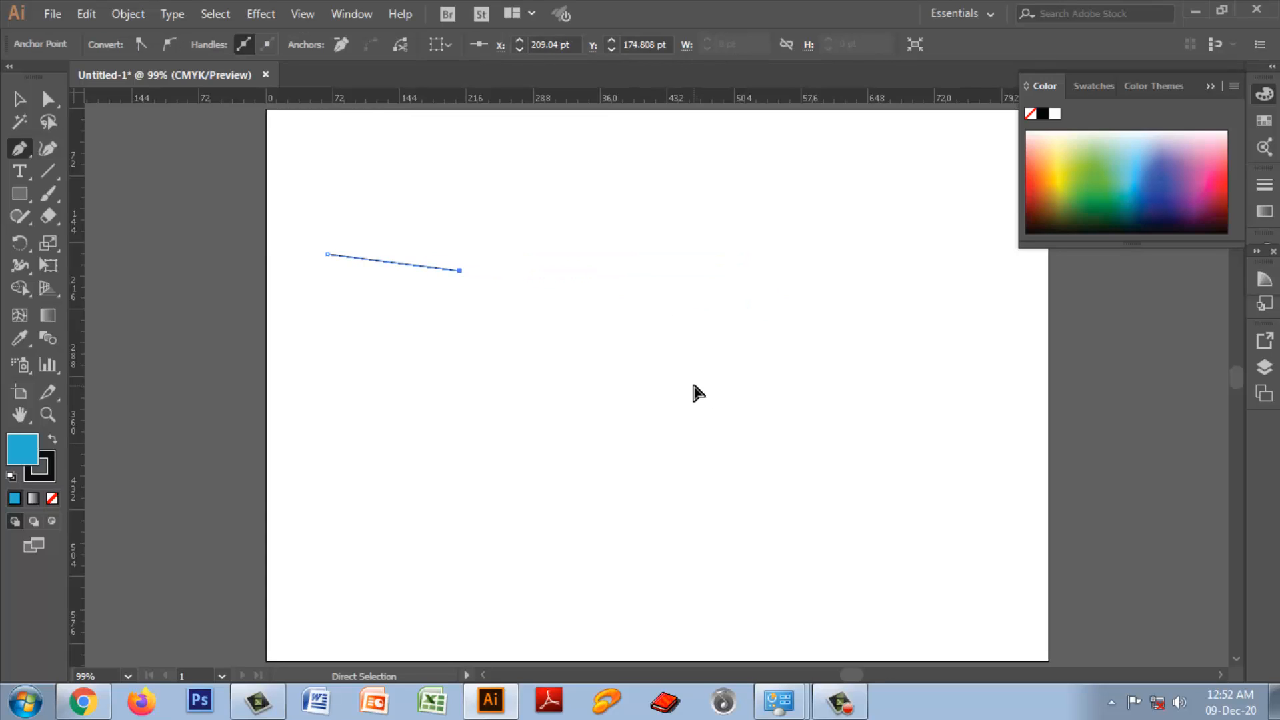
key("ctrl+z")
key("ctrl+z")
key("ctrl+z")
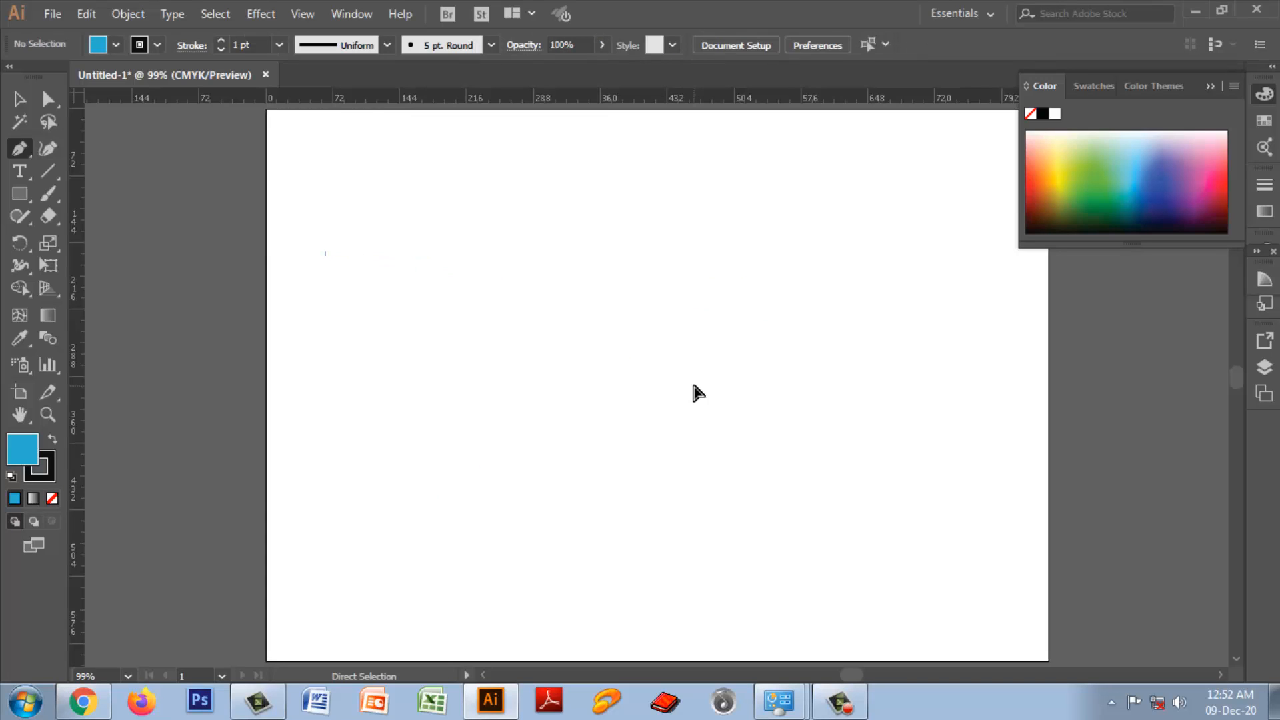
key("Delete")
Step: Draw an open six-point zigzag path with straight Pen tool segments across the centre of the artboard
left_click(477, 334)
left_click(567, 398)
left_click(753, 322)
left_click(843, 349)
left_click(796, 443)
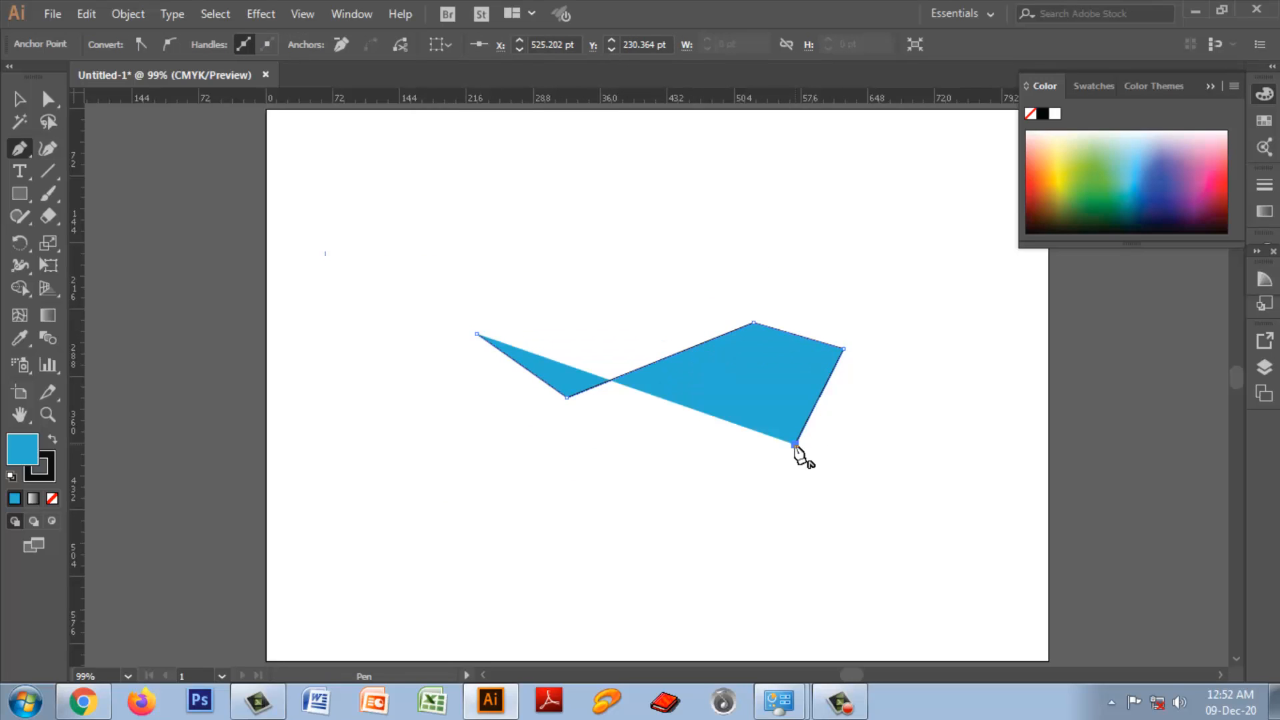
left_click(837, 505)
Step: Delete the zigzag path's last anchor point and the rest of the path from the artboard
key("BackSpace")
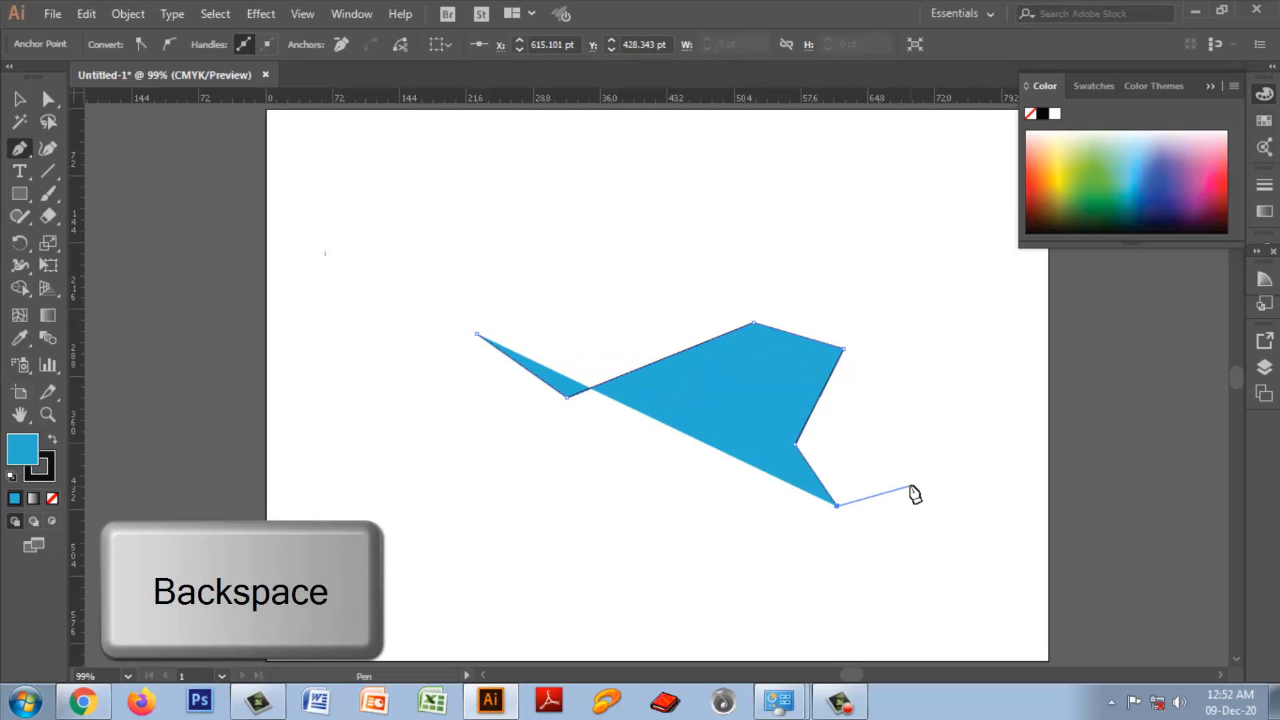
key("Delete")
key("Delete")
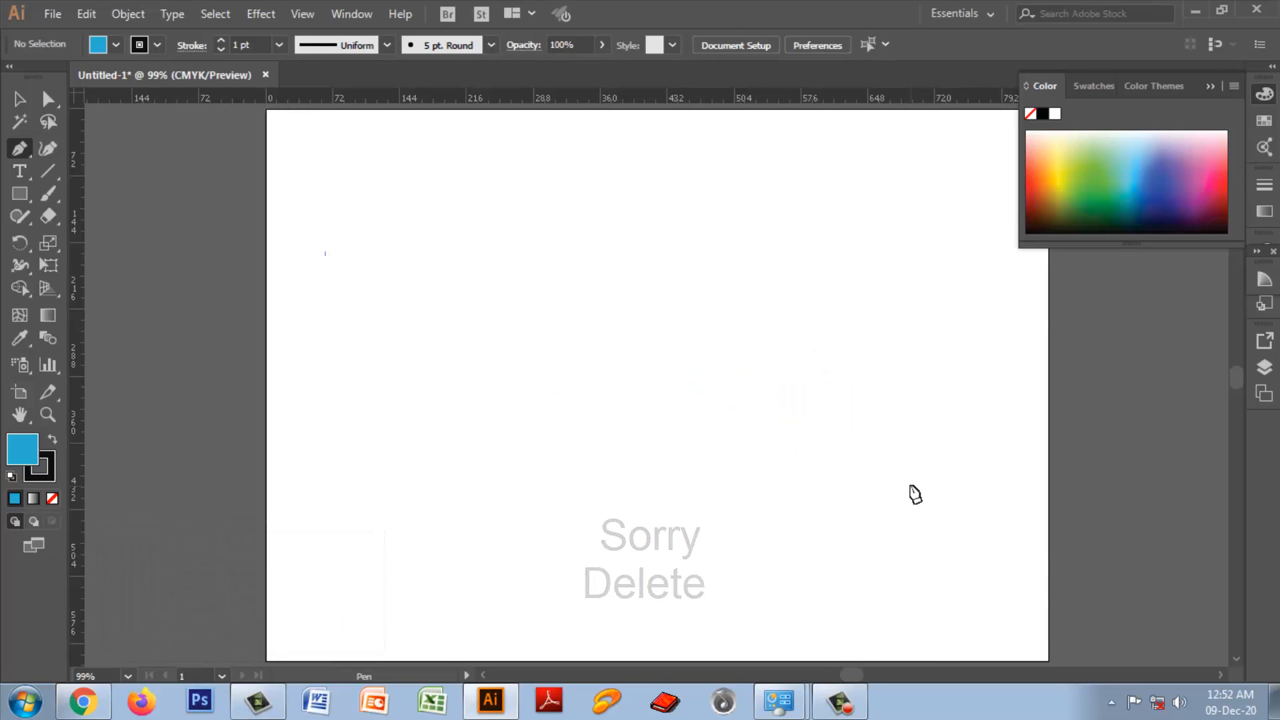
key("ctrl+z")
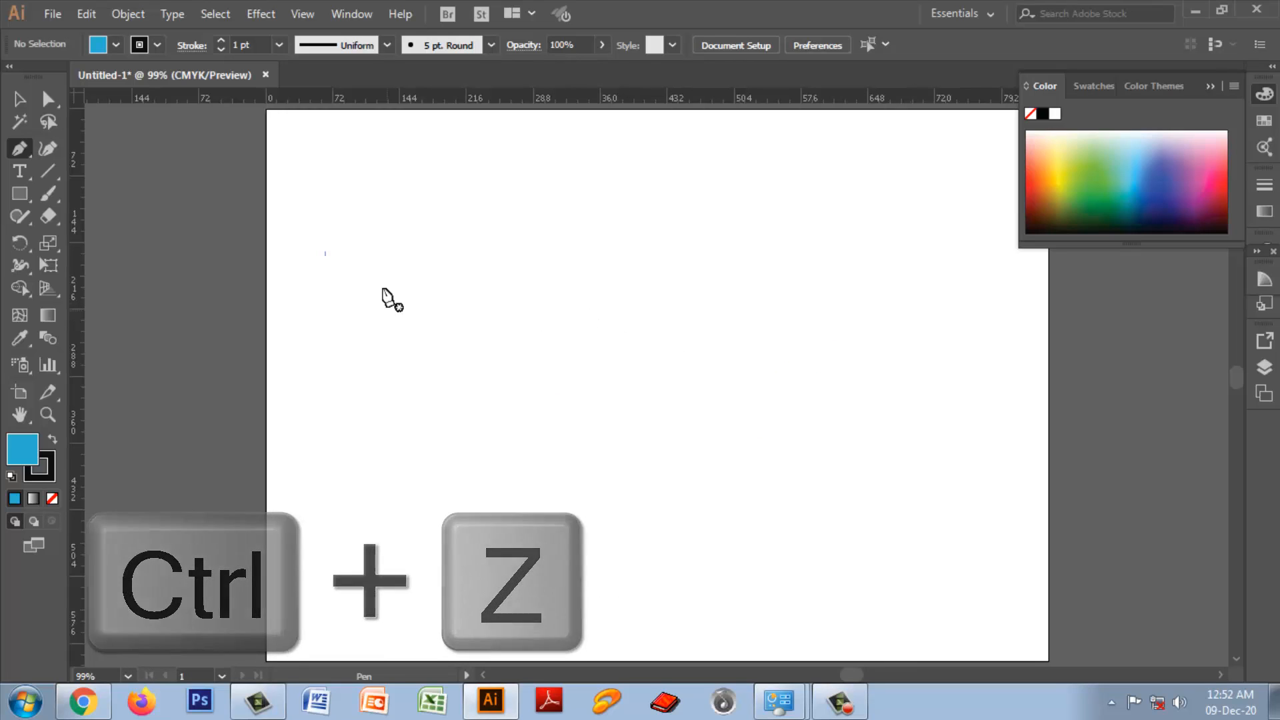
Step: Start a path with one straight Pen tool segment and disable the rubber band preview for the Pen Tool and Curvature Tool
left_click(381, 260)
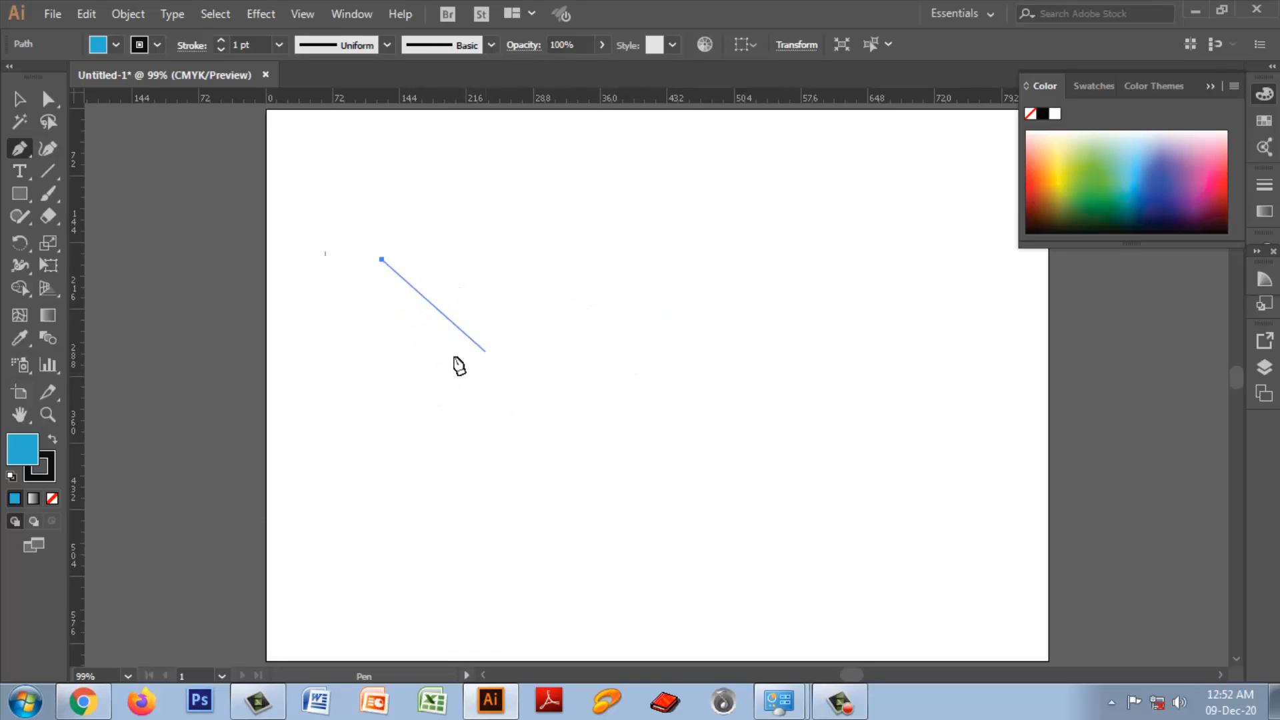
left_click(480, 349)
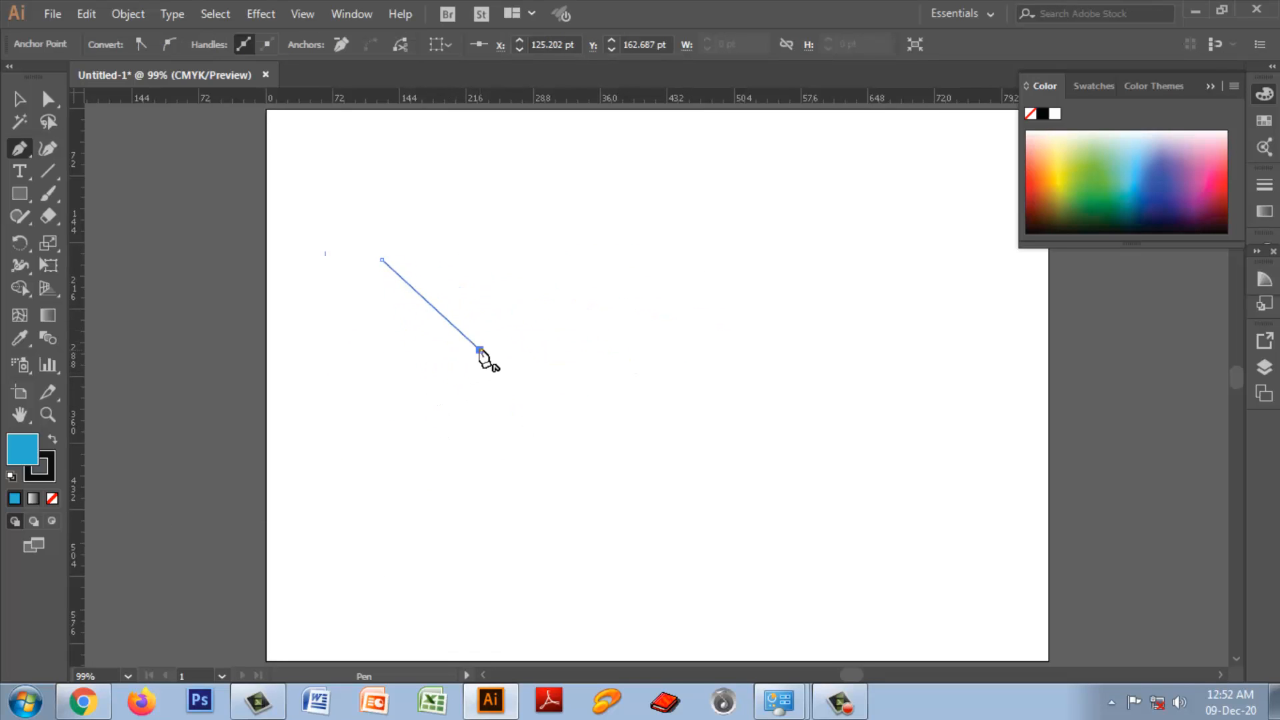
left_click(85, 14)
mouse_move(136, 617)
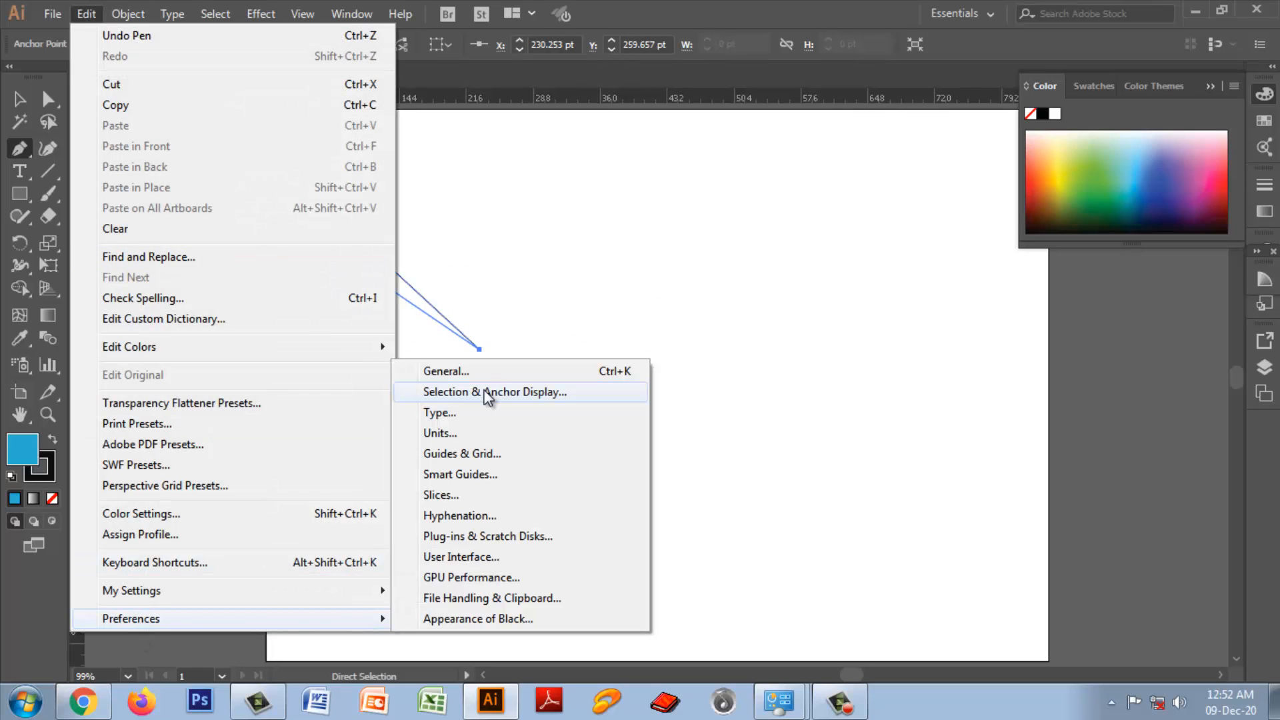
left_click(485, 391)
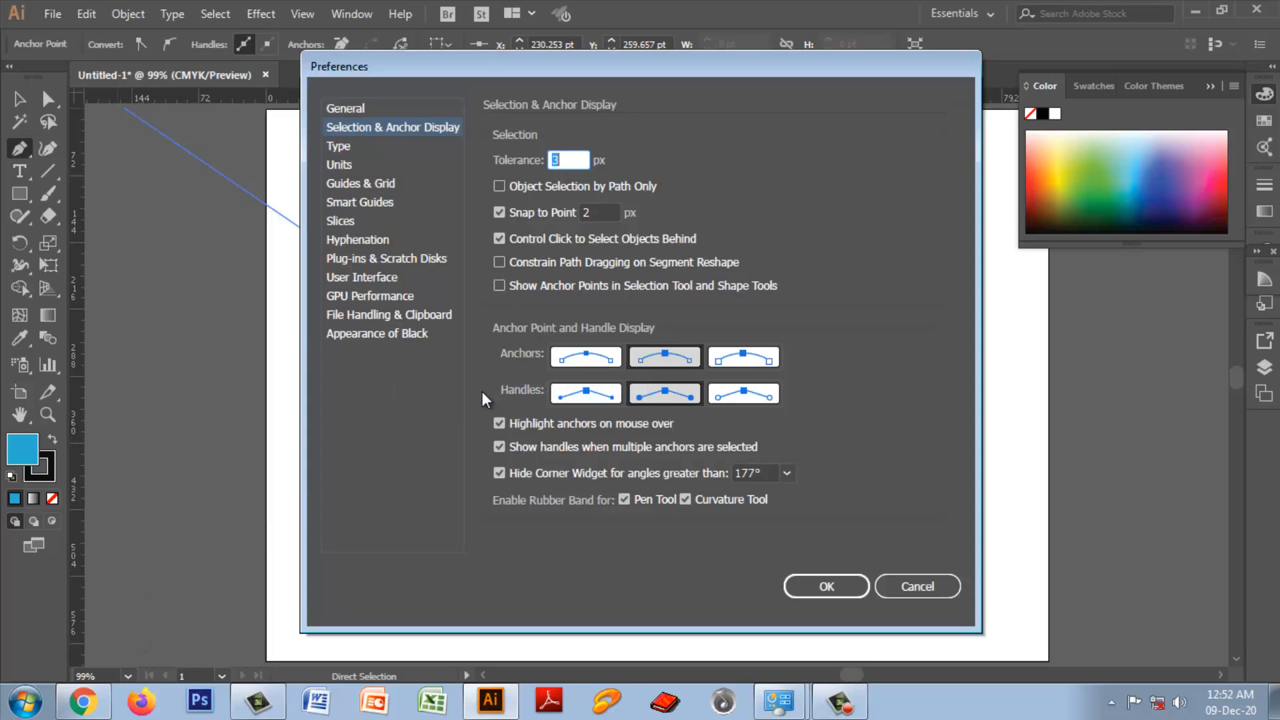
left_click(685, 498)
left_click(622, 502)
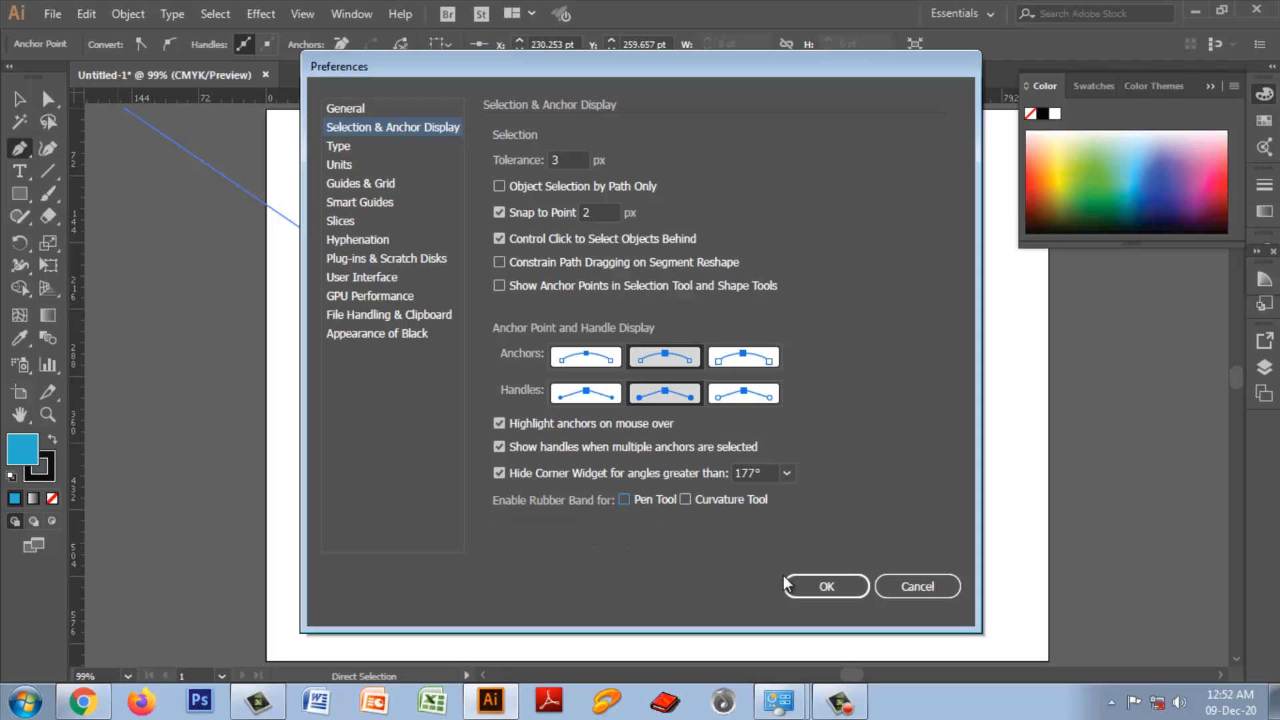
left_click(816, 587)
Step: Extend the path with two more straight segments and re-enable the rubber band for the Pen Tool and Curvature Tool
left_click(582, 415)
left_click(757, 354)
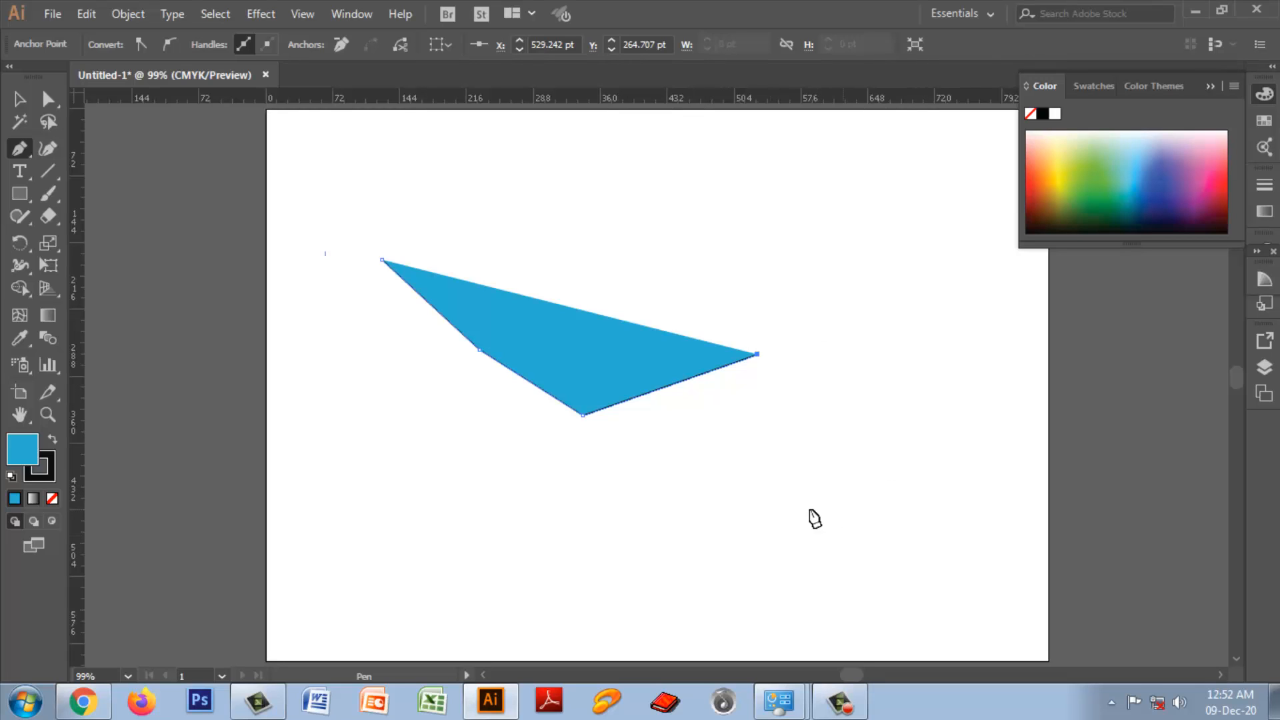
left_click(82, 14)
mouse_move(137, 621)
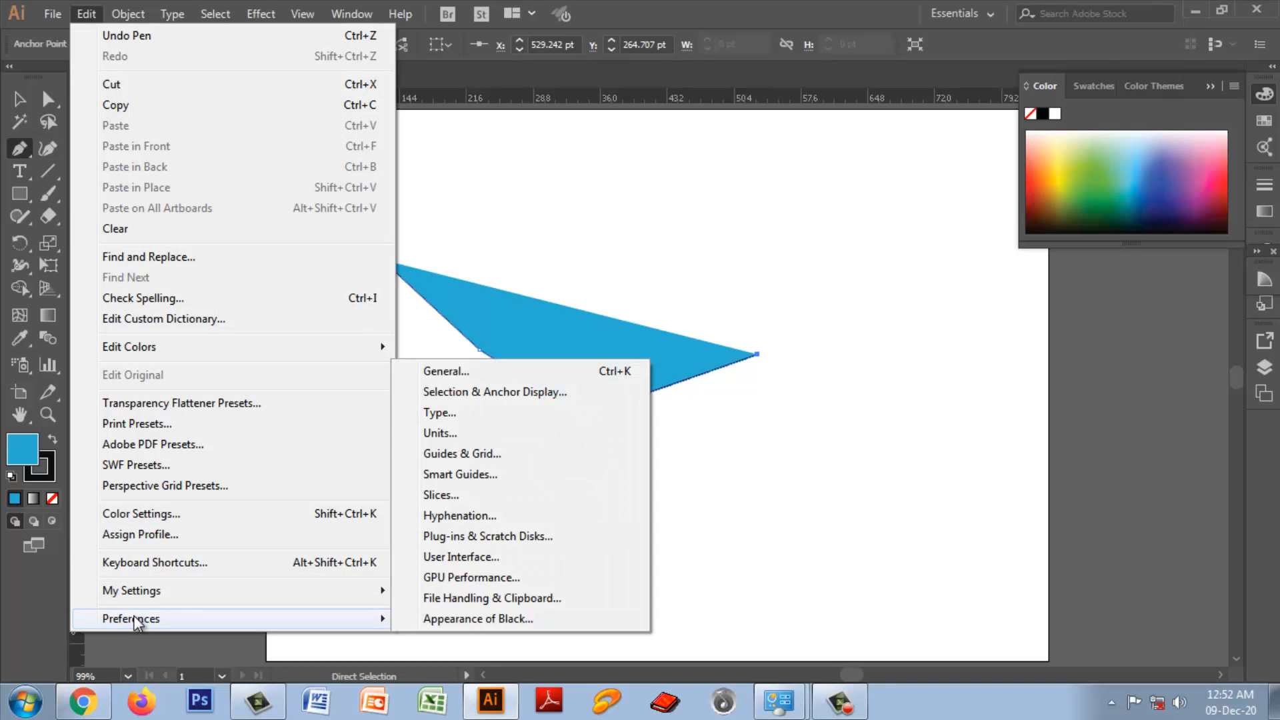
left_click(471, 395)
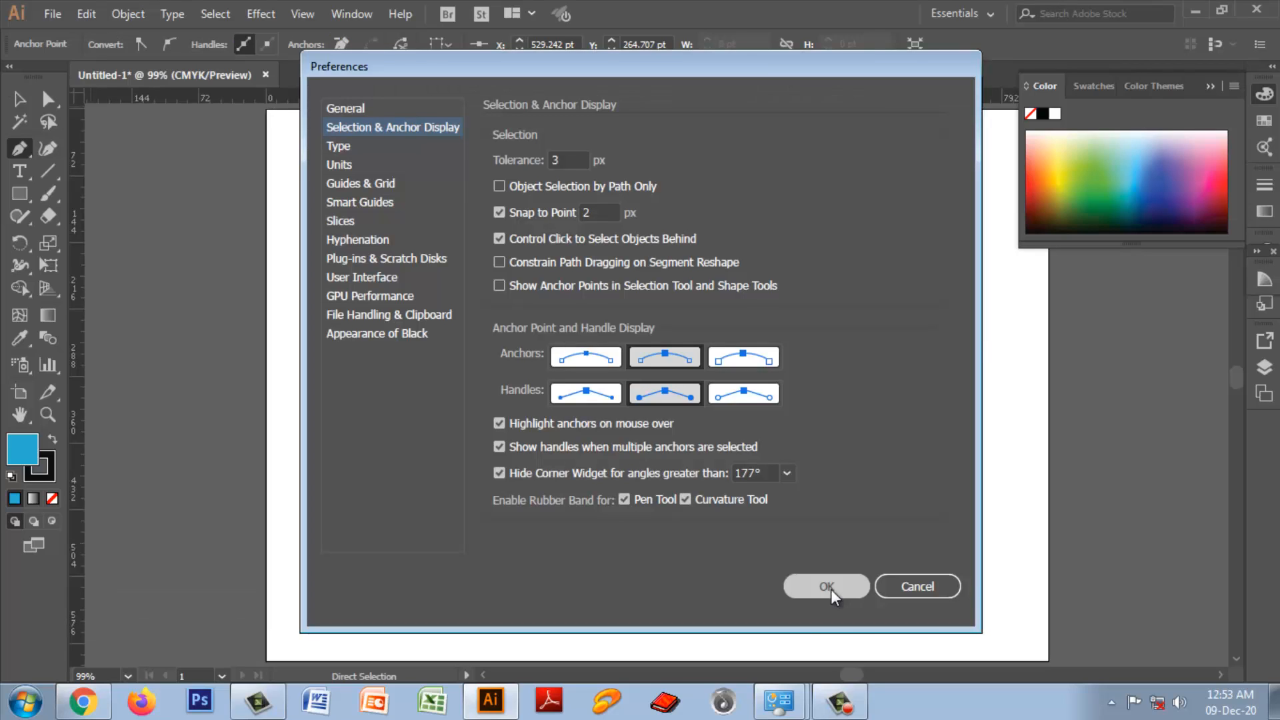
left_click(830, 589)
Step: Add one more straight segment to the path and undo all of its segments until the artboard is clear
left_click(786, 505)
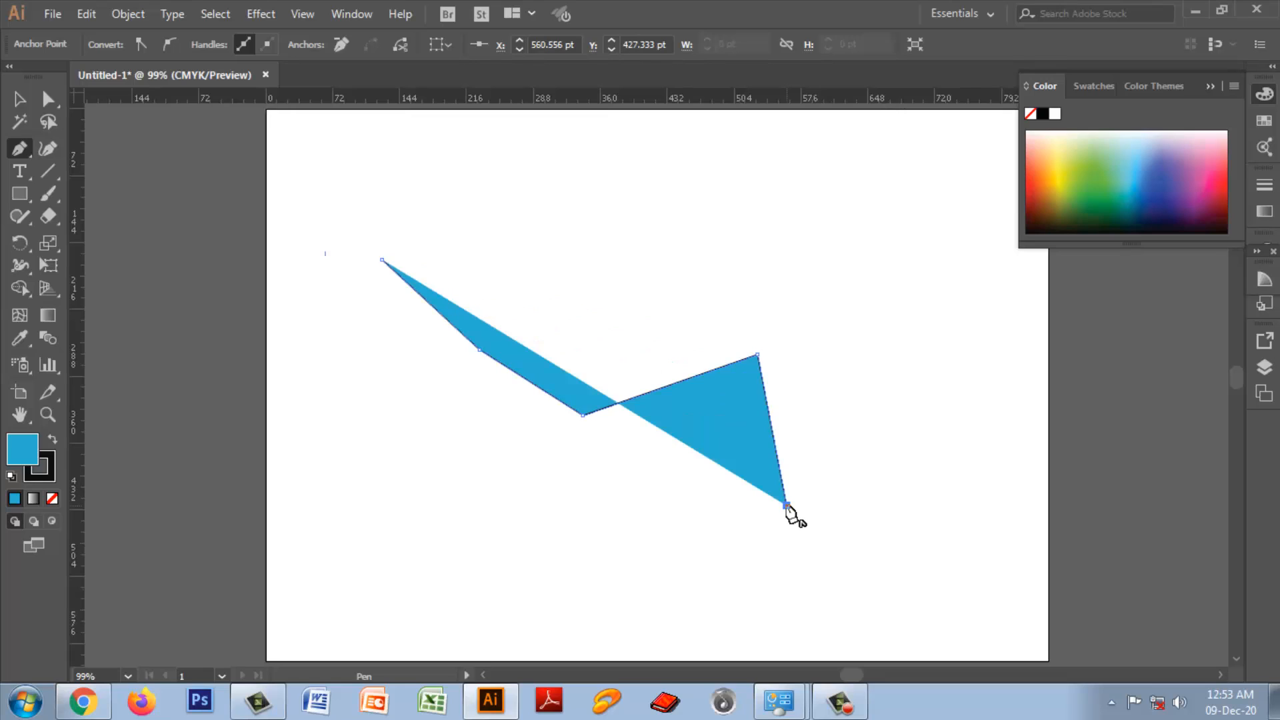
key("ctrl+z")
key("ctrl+z")
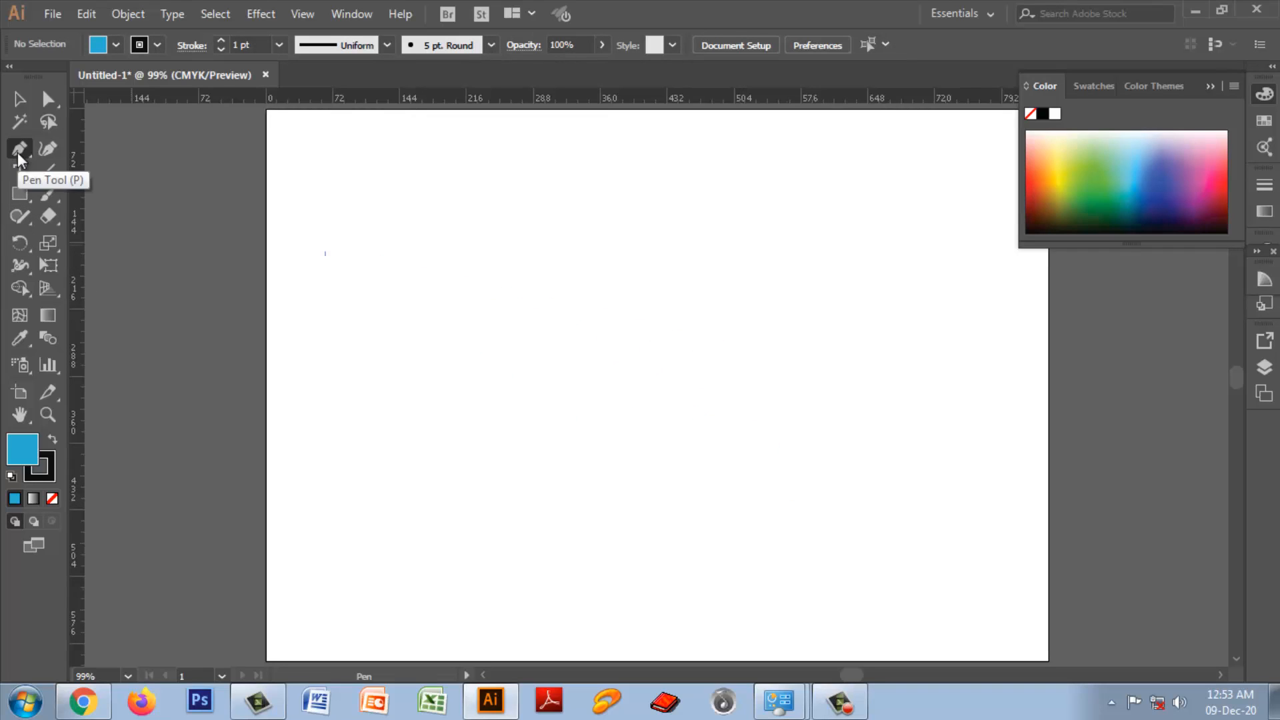
Step: Draw a closed four-sided shape about 290 pt wide with straight Pen tool segments in the artboard's left half
left_click(370, 259)
left_click(619, 268)
left_click(633, 468)
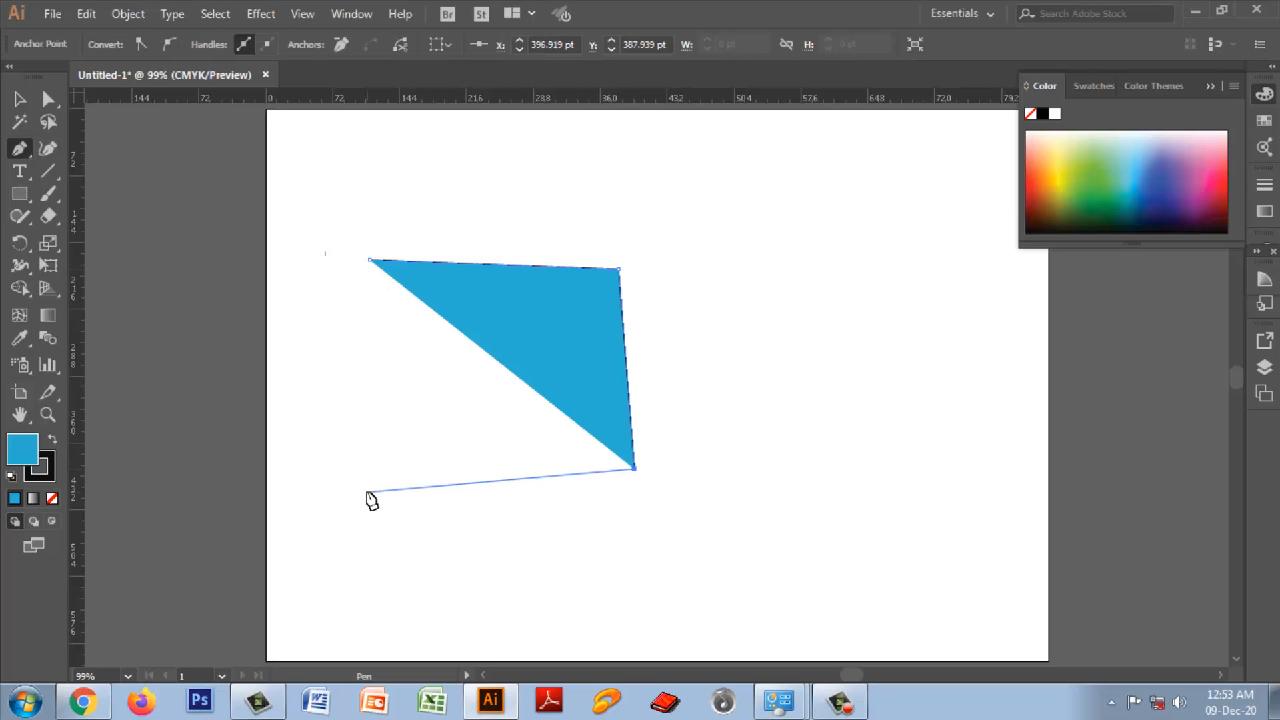
left_click(367, 492)
left_click(370, 259)
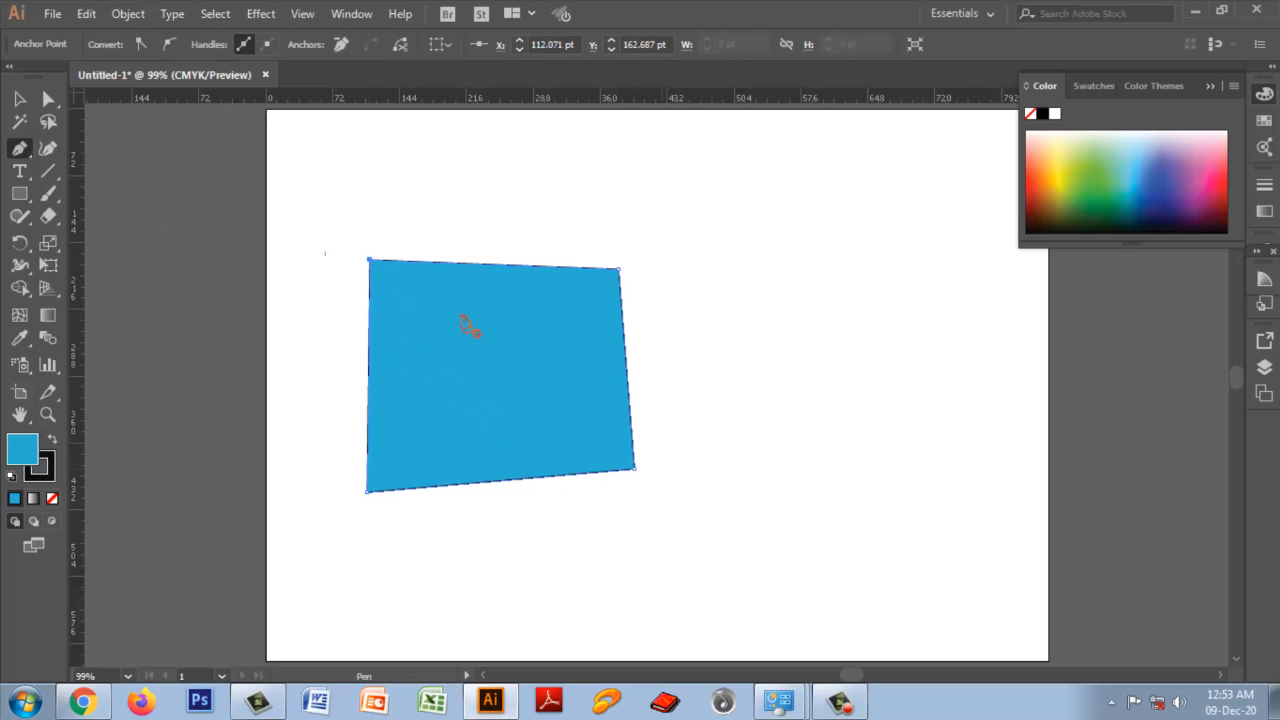
Step: Convert the four-sided shape's upper-left anchor point to smooth and back to a corner with the Convert options
key("ctrl")
right_click(22, 150)
key("a")
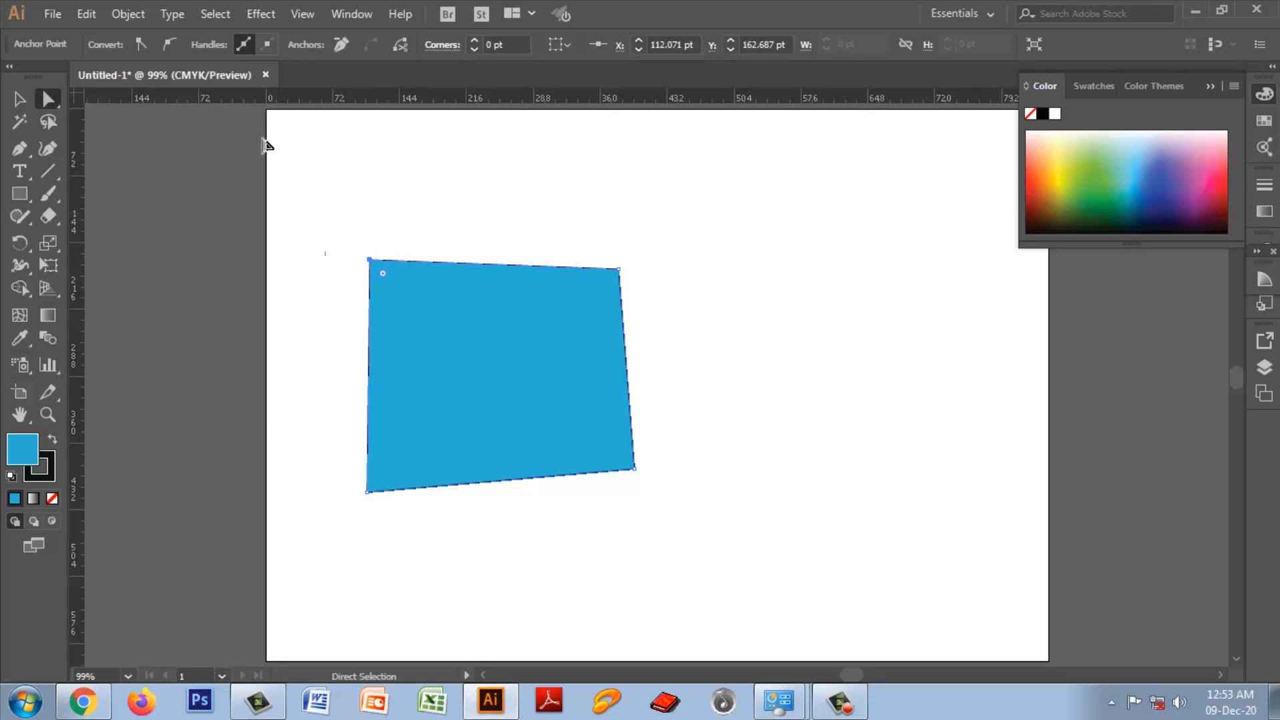
left_click(172, 47)
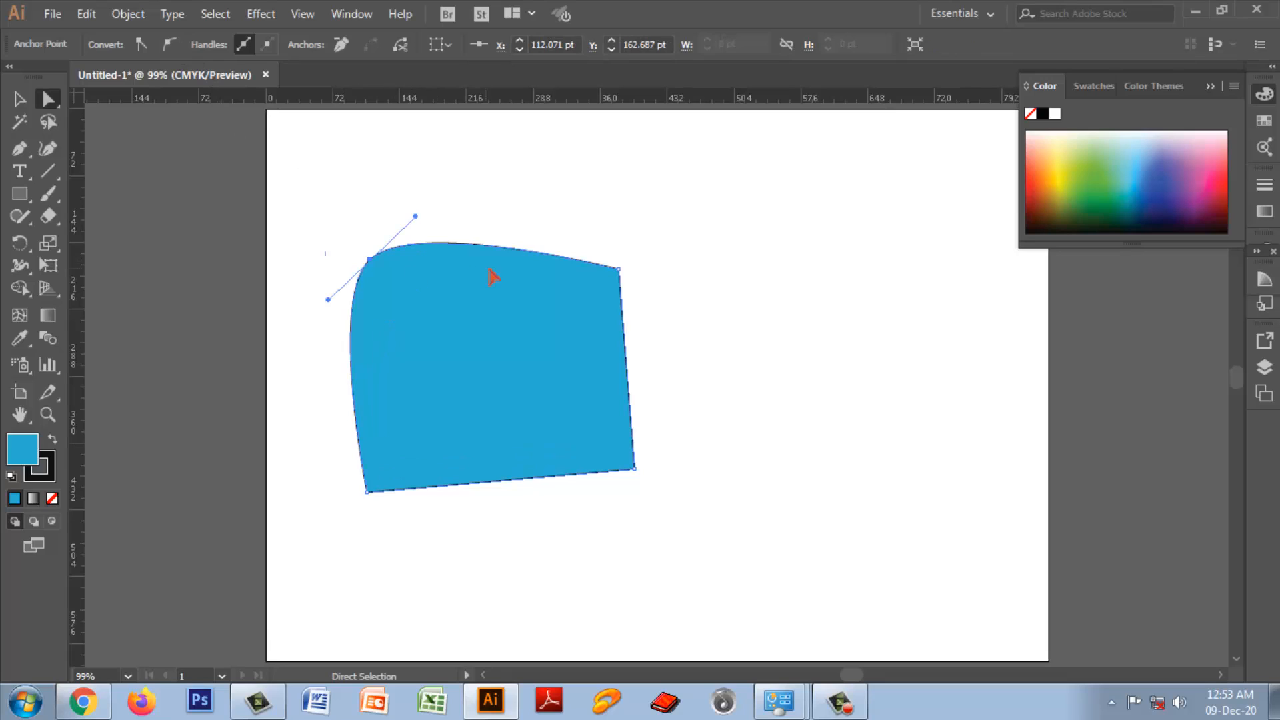
left_click(142, 44)
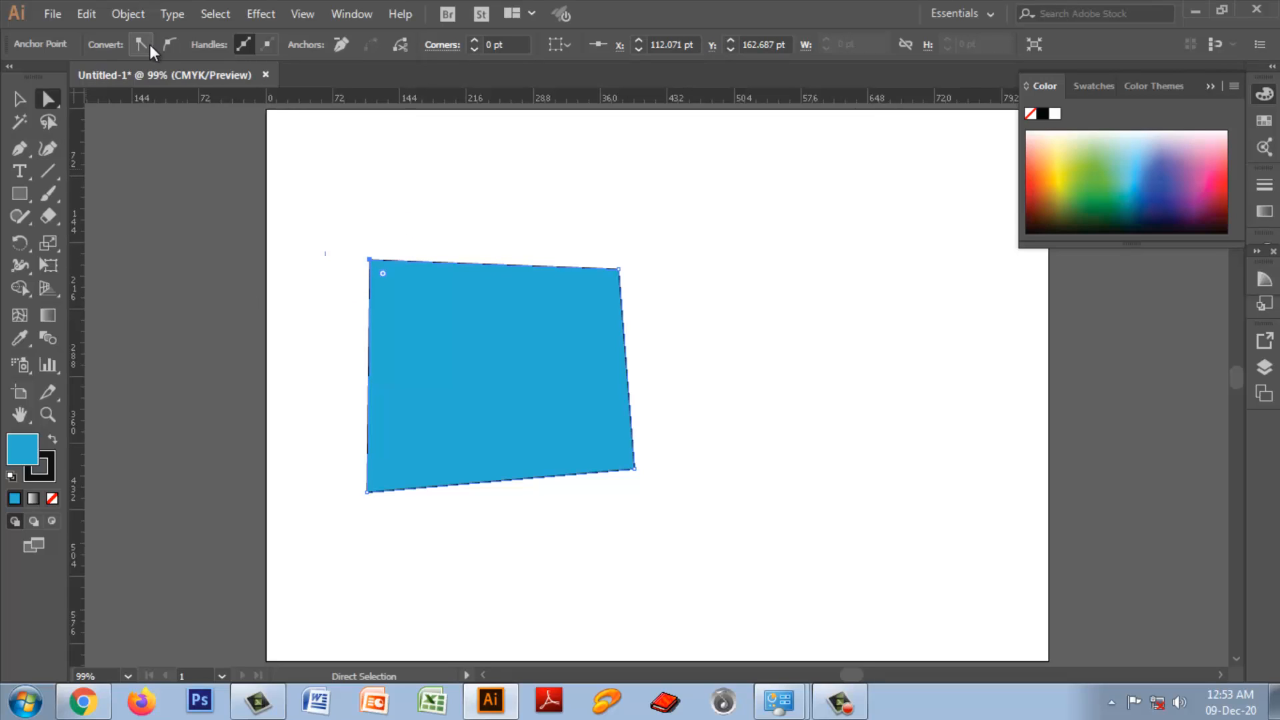
Step: Pull curve handles out of the shape's upper-left anchor with the Anchor Point Tool and reset it to a corner
left_click(25, 154)
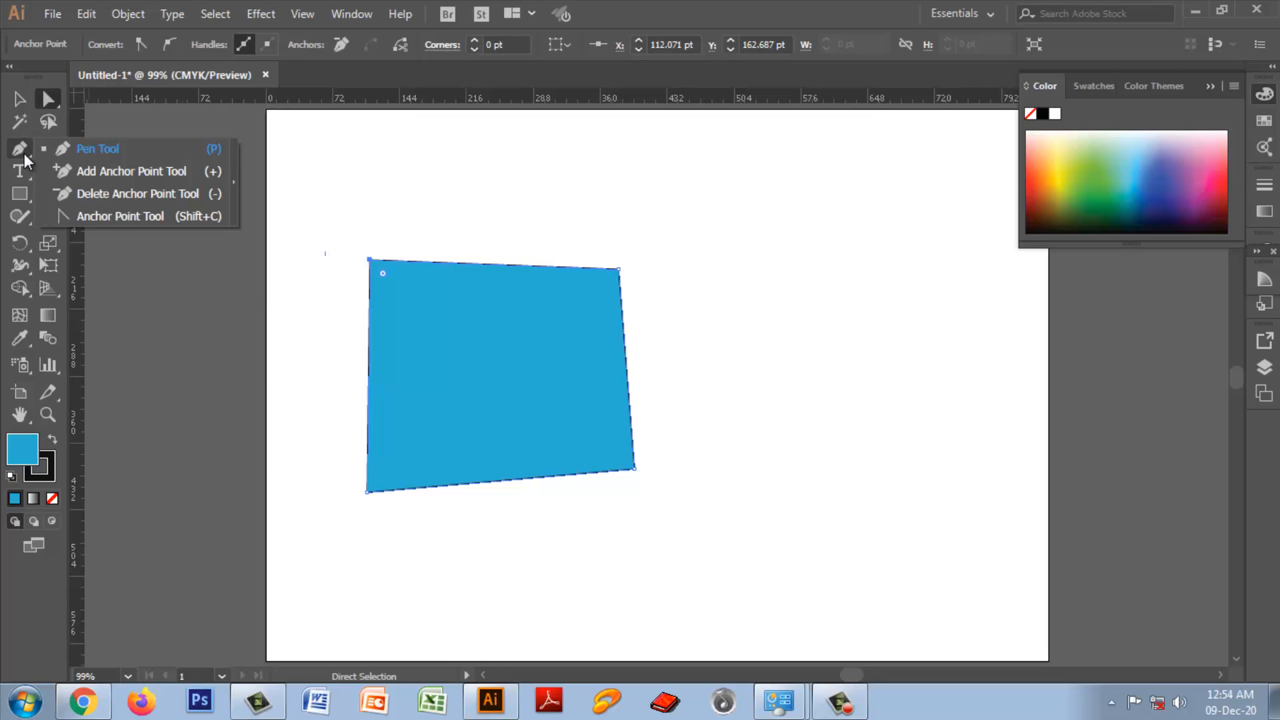
left_click(110, 216)
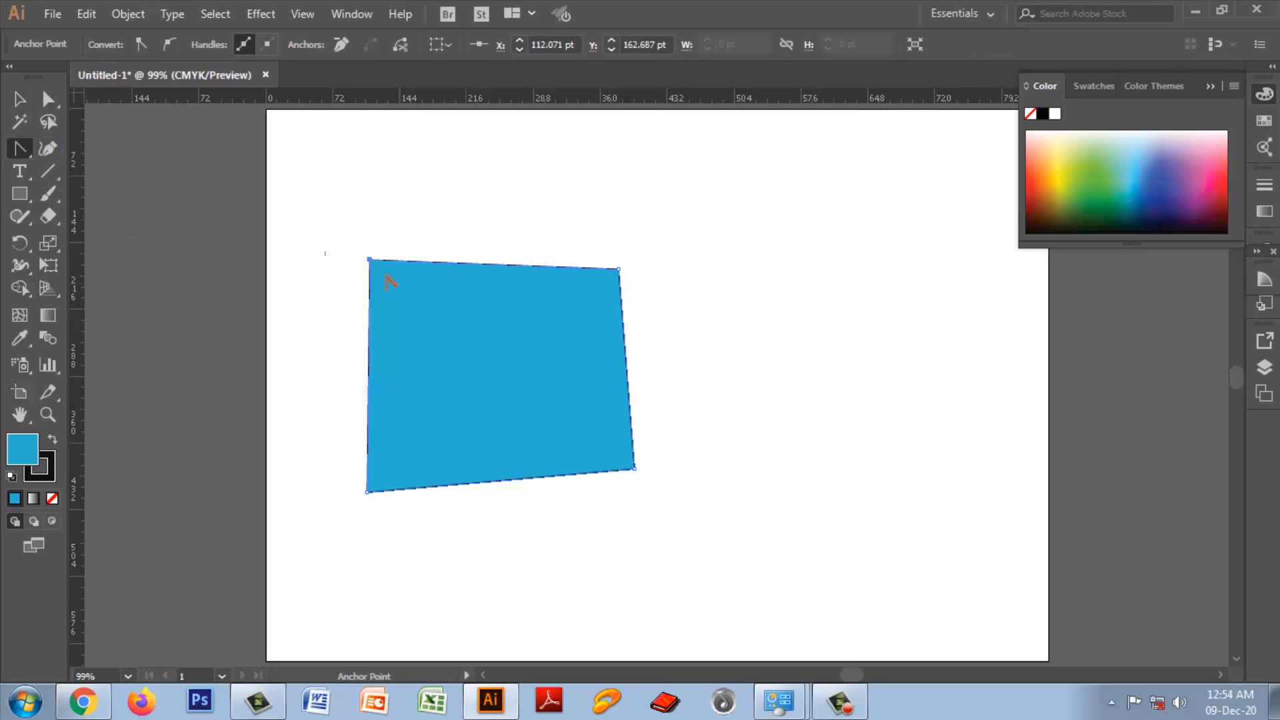
left_click_drag(370, 259, 420, 210)
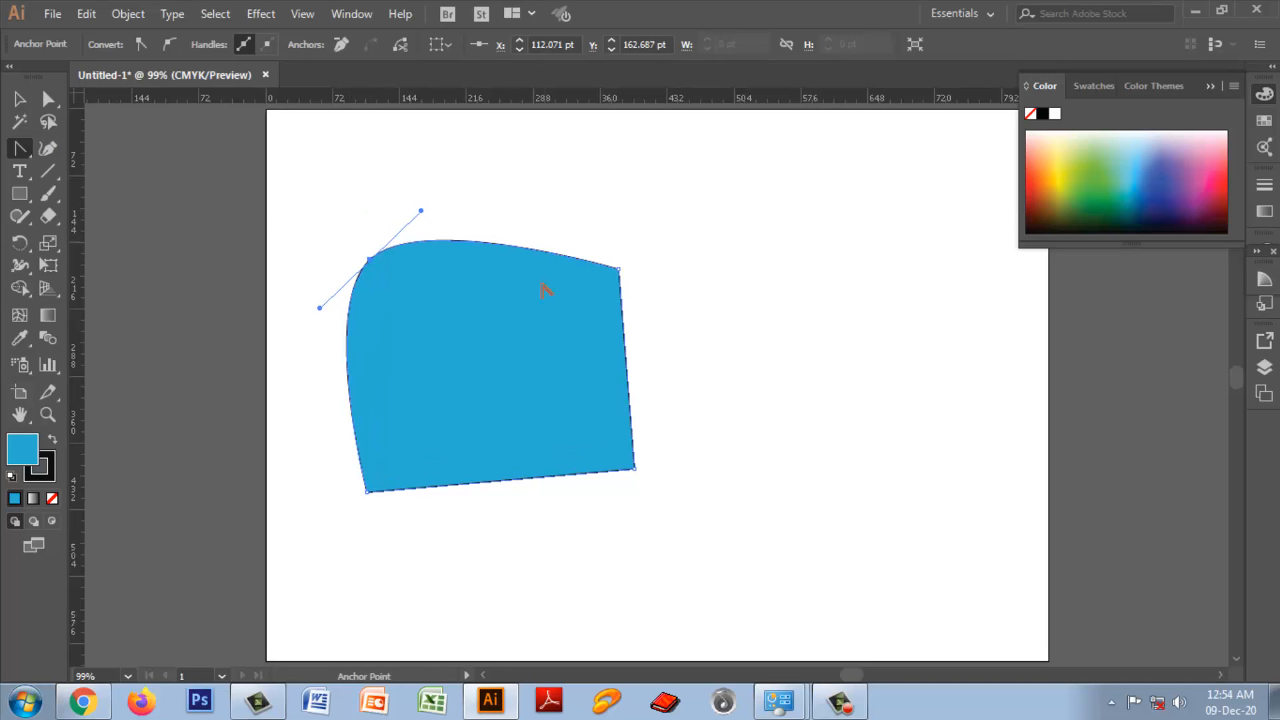
left_click(371, 260)
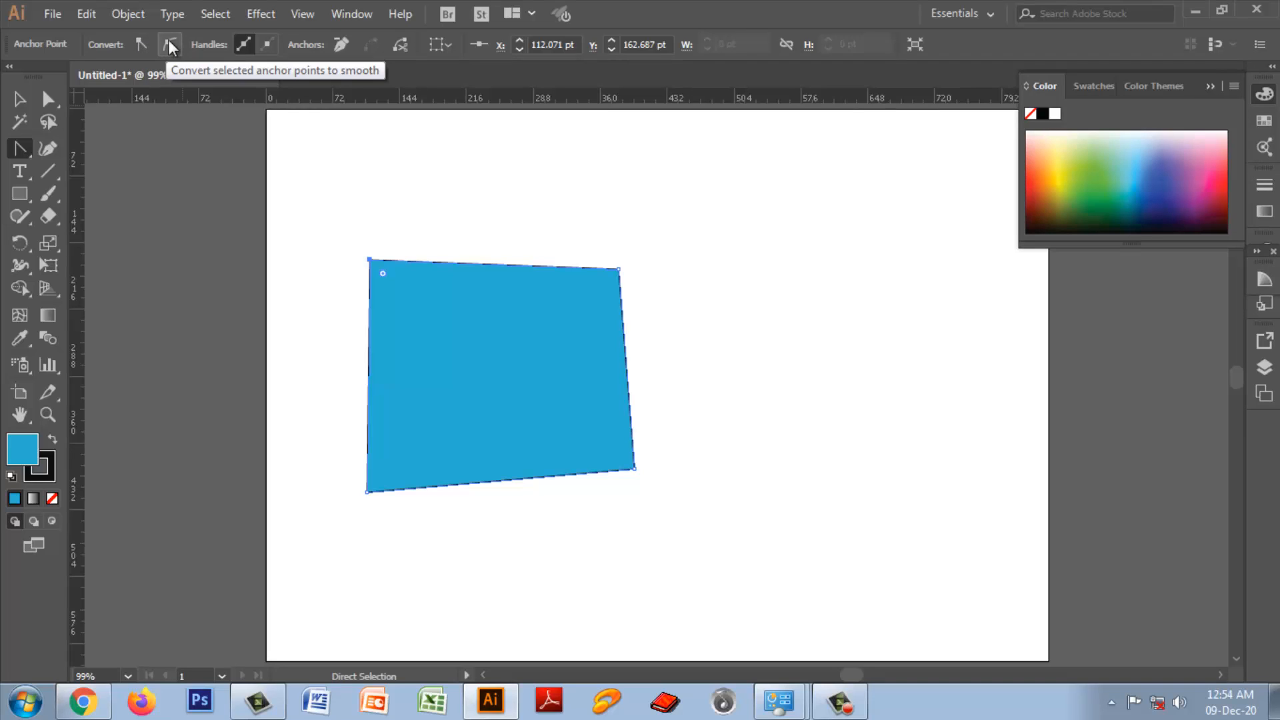
Step: Select everything on the artboard with the Selection tool and delete it, including the four-sided shape
key("v")
left_click(392, 326)
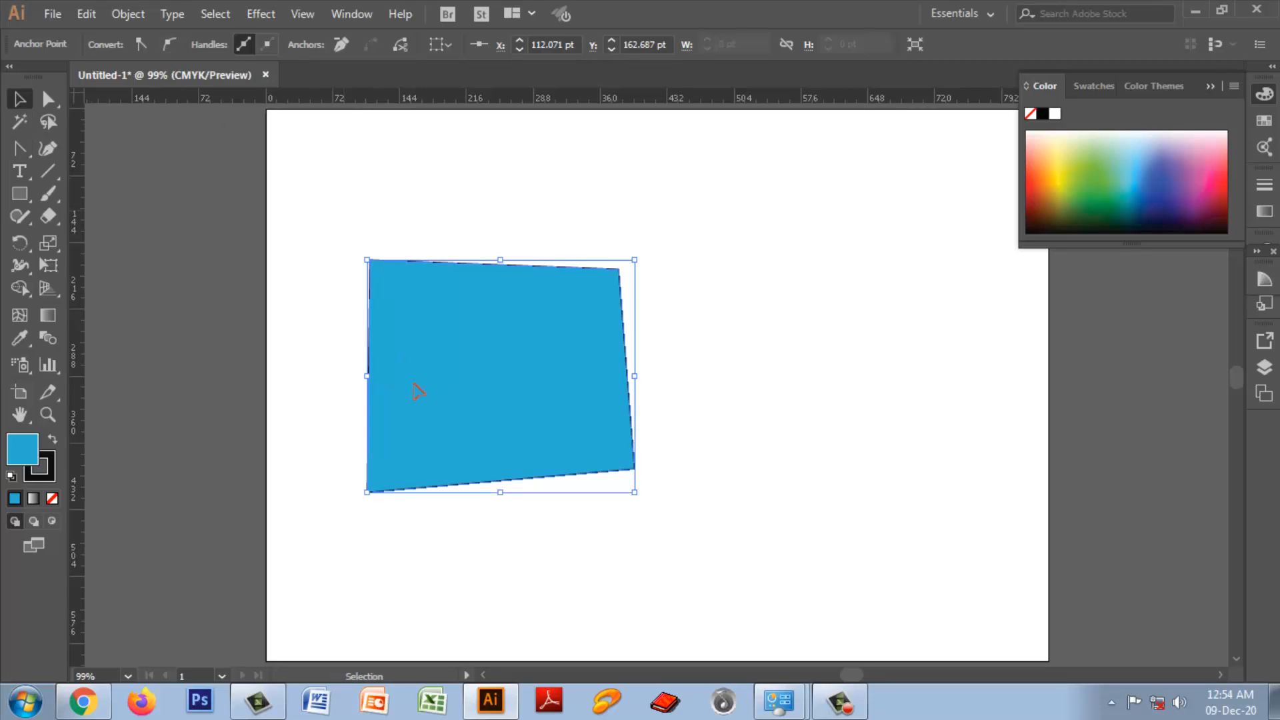
left_click_drag(341, 210, 735, 534)
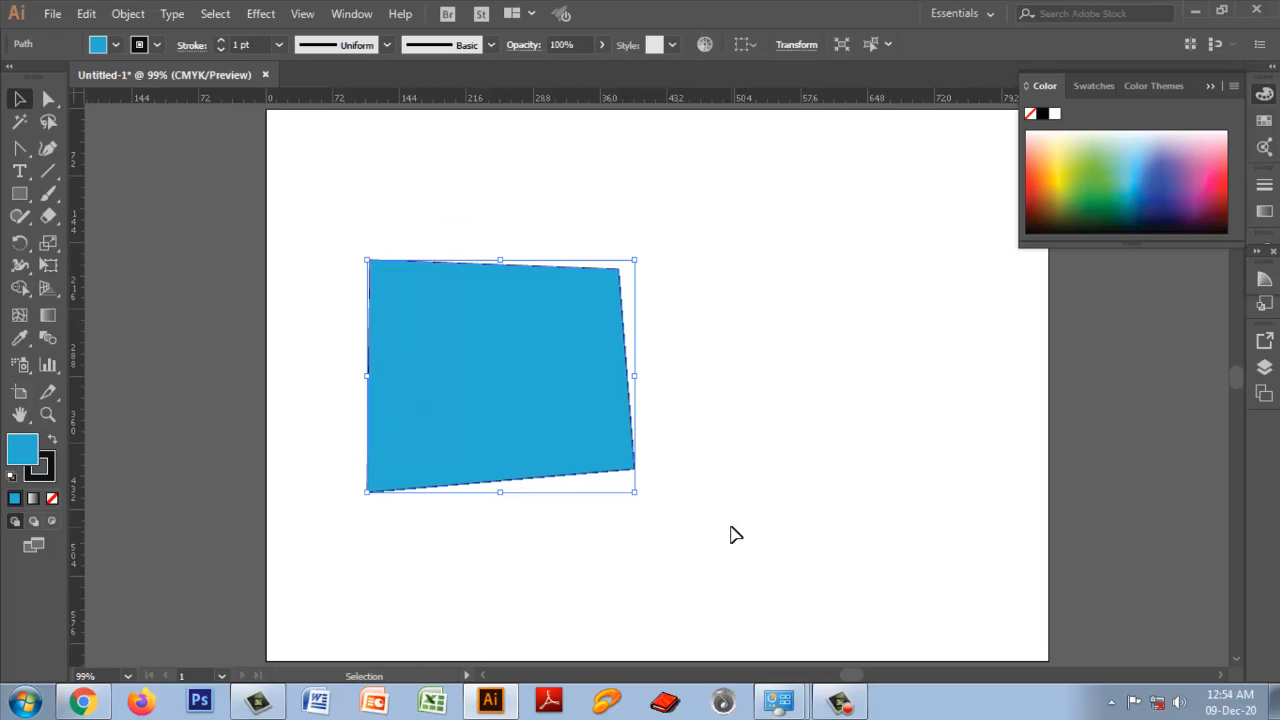
key("Delete")
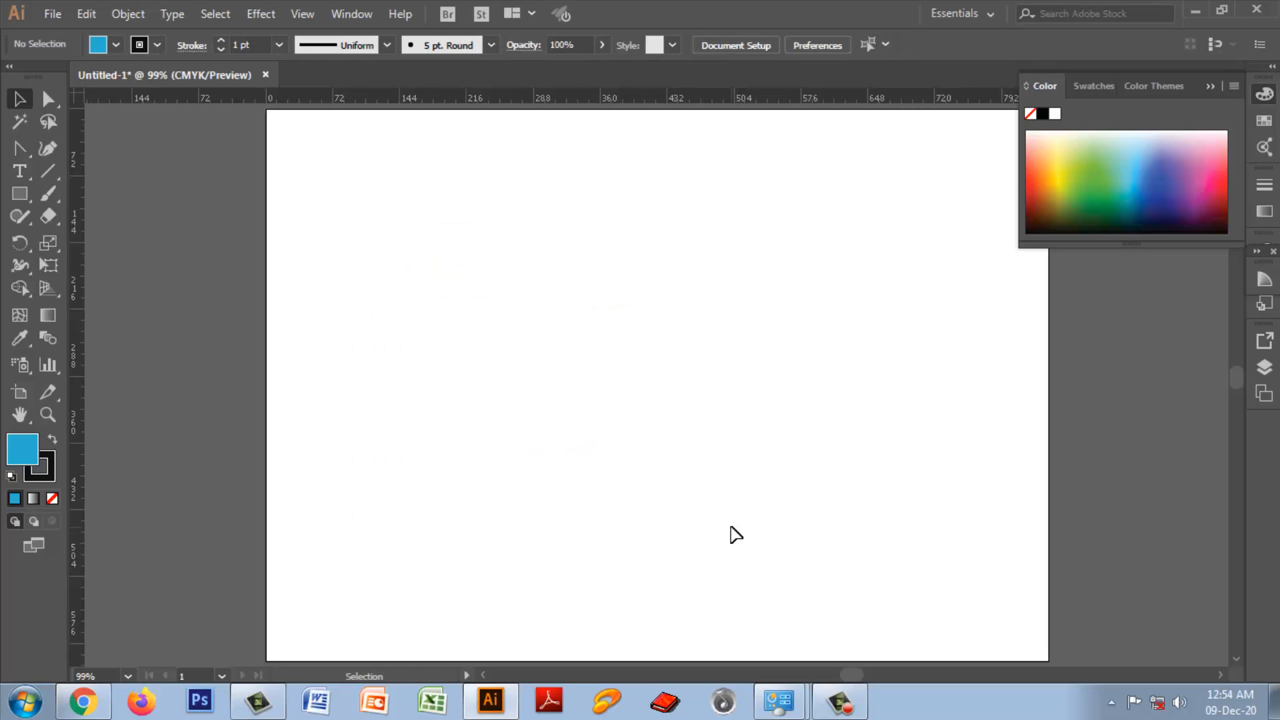
Step: Draw an open seven-point path across the middle of the artboard with straight Pen tool segments
left_click(22, 145)
left_click(94, 149)
left_click(420, 282)
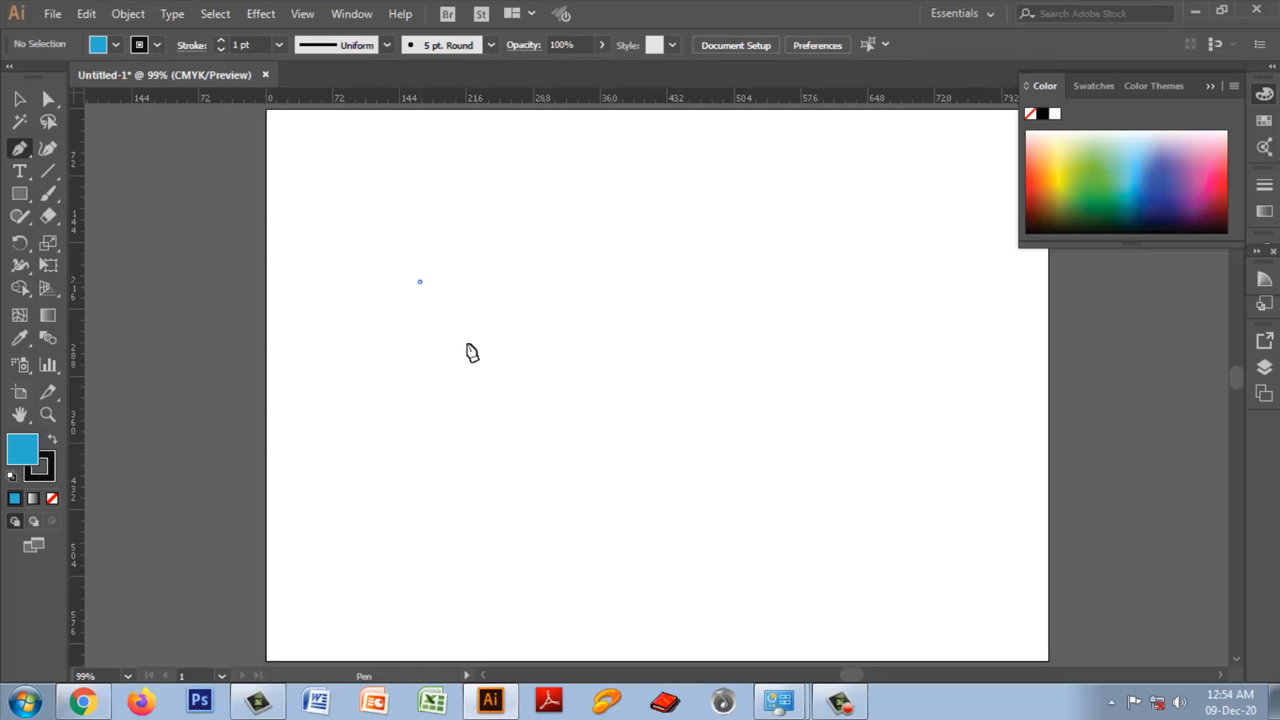
left_click(613, 391)
left_click(749, 356)
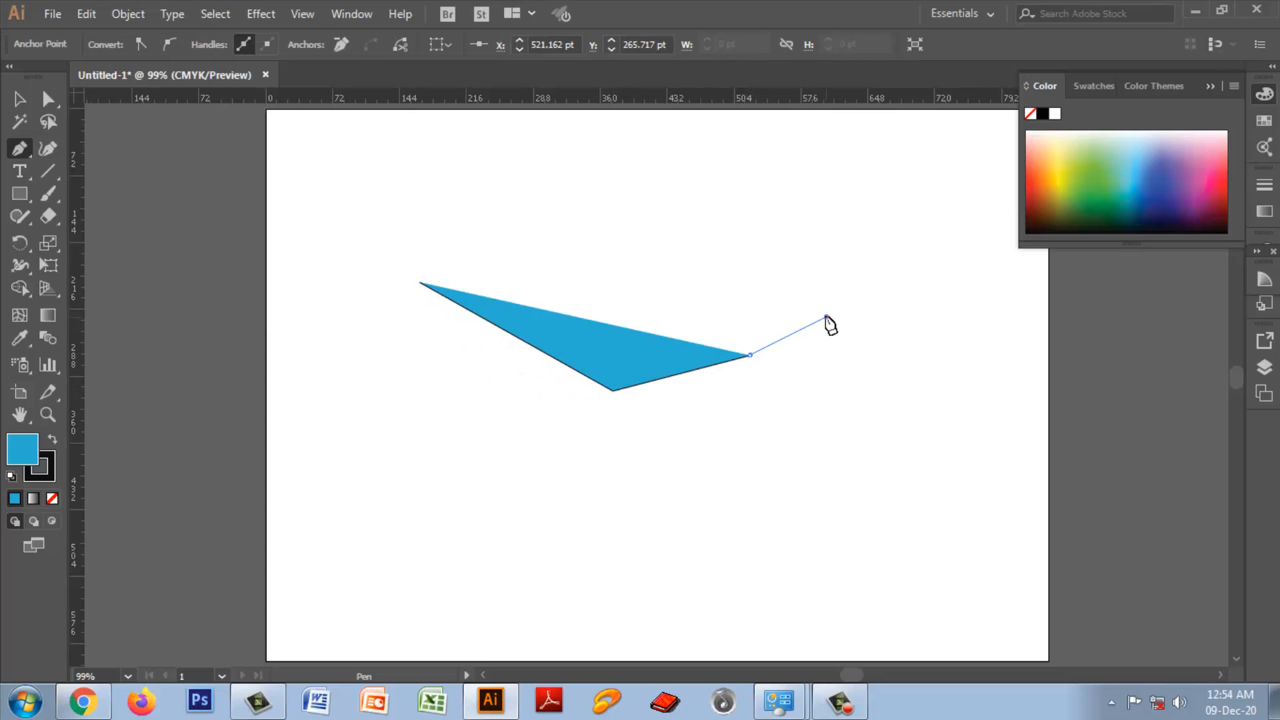
left_click(825, 316)
left_click(897, 306)
left_click(931, 398)
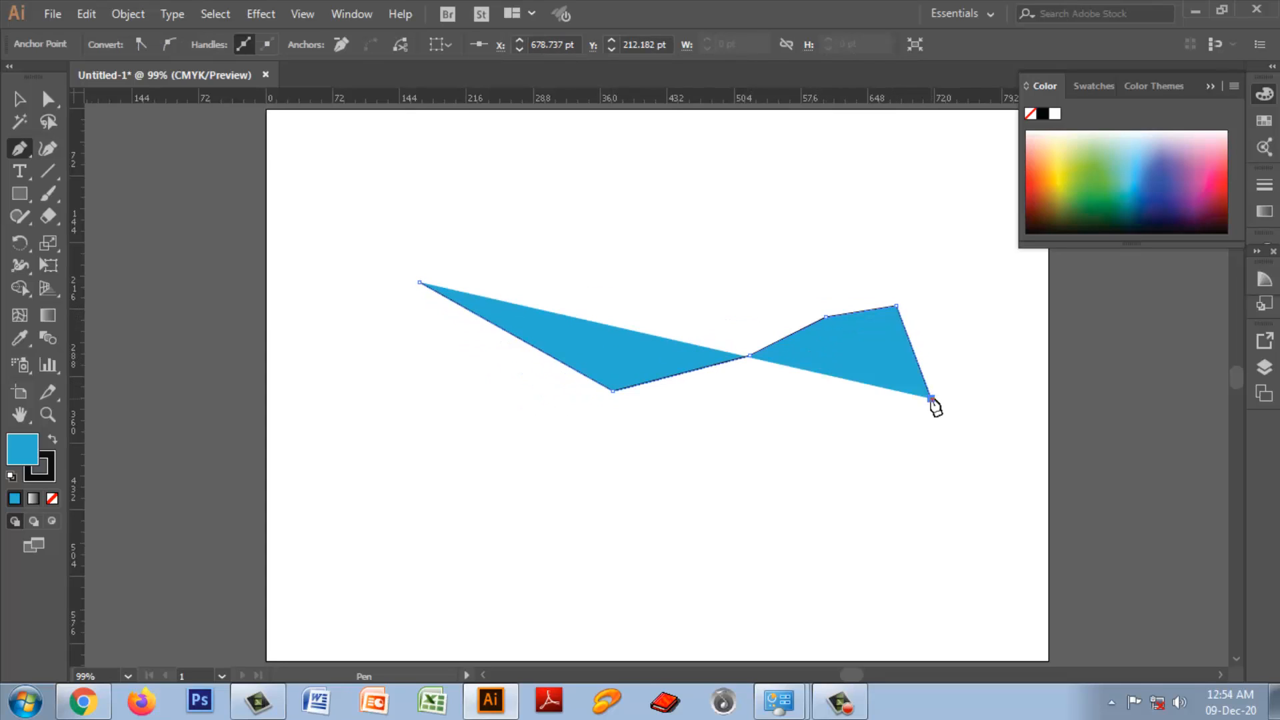
left_click(932, 454)
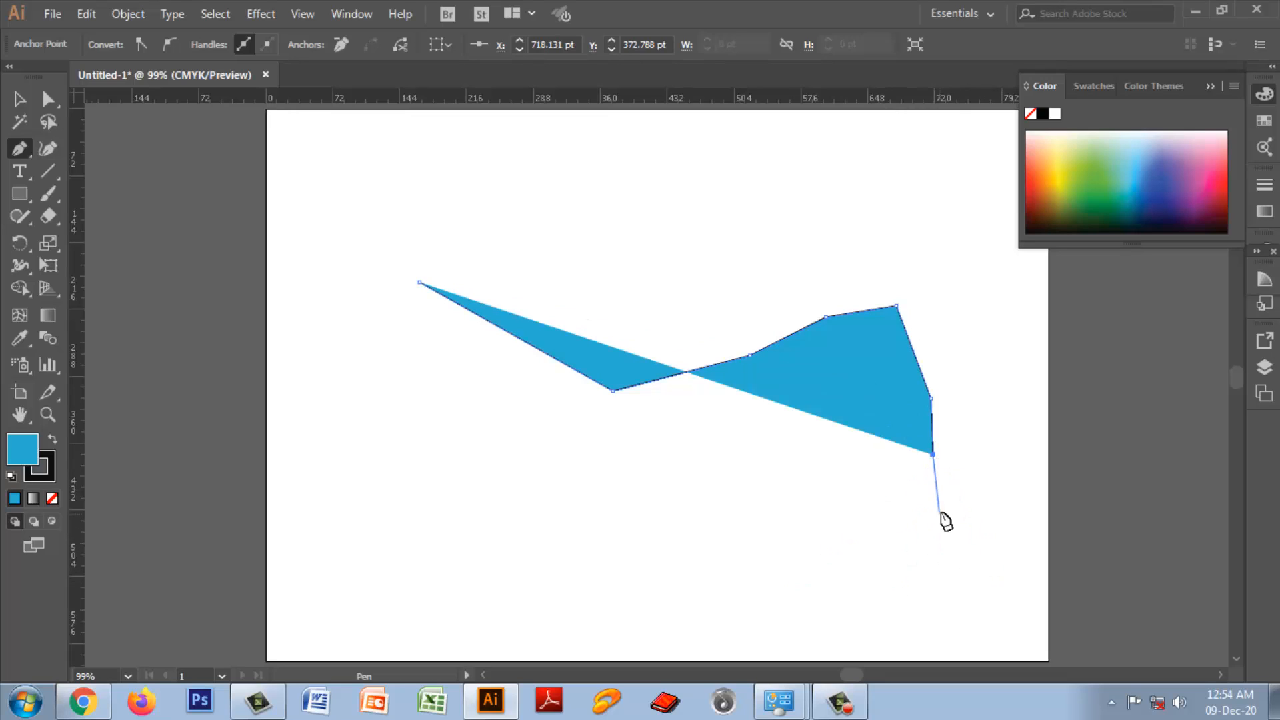
Step: Add a curved segment with direction handles at the path's lower-right end and delete the whole path
left_click_drag(974, 478, 973, 581)
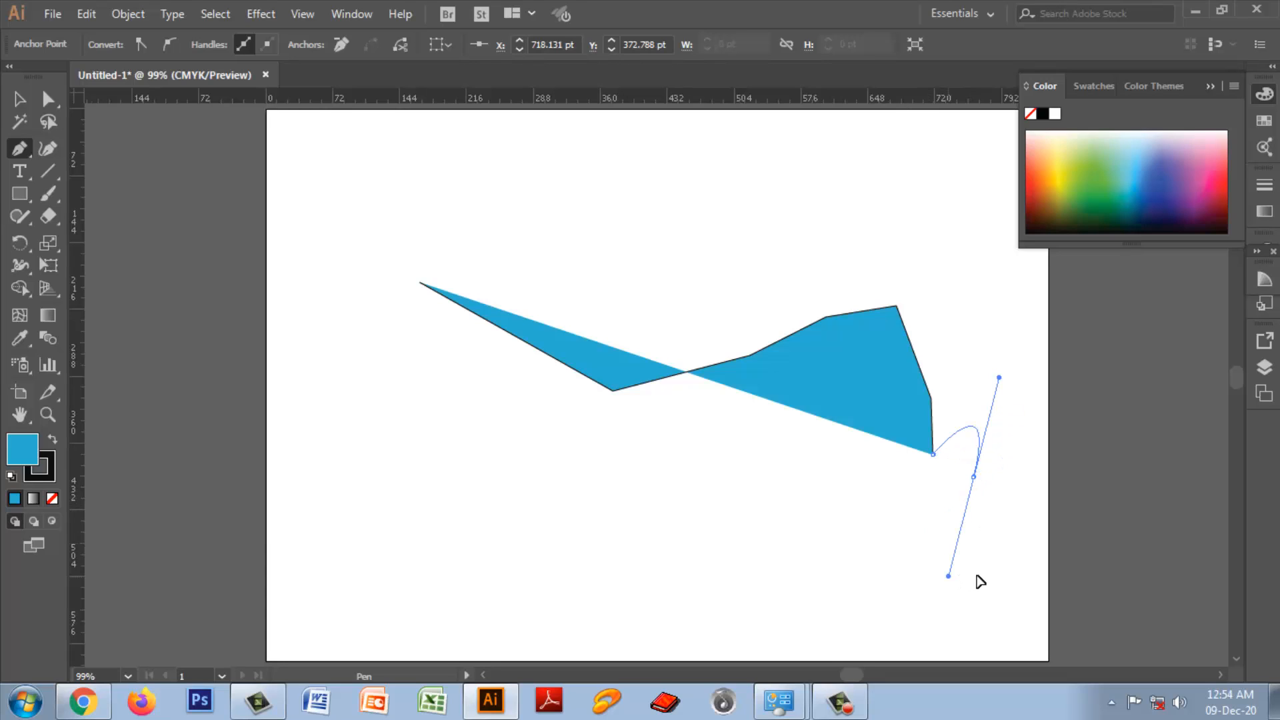
left_click_drag(976, 575, 949, 575)
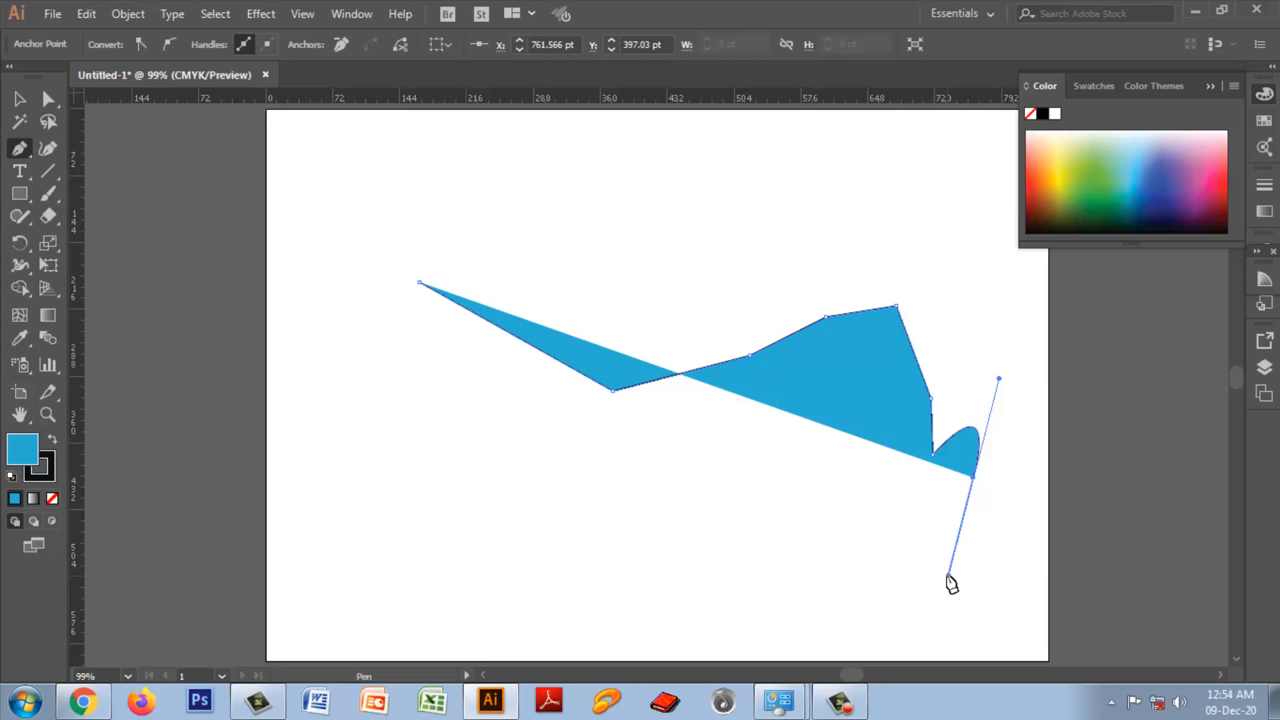
key("Delete")
key("Delete")
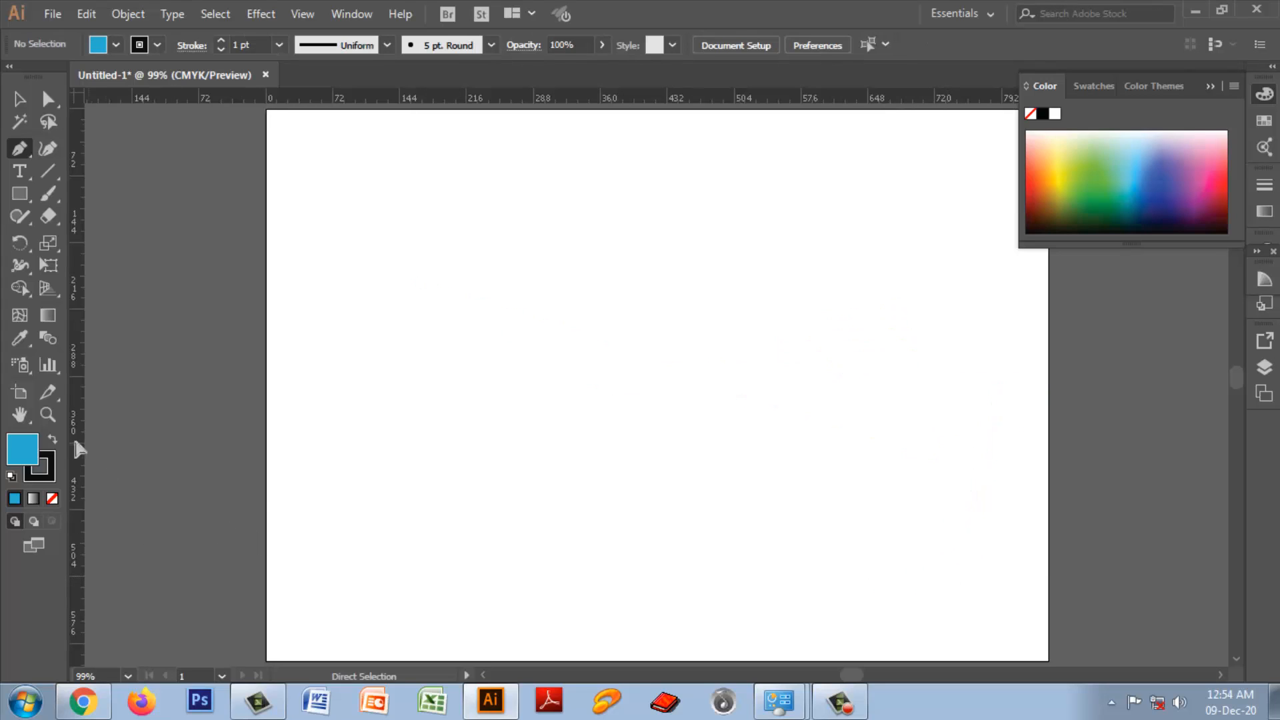
Step: Set the fill to none and draw an open S-shaped three-point Pen path from about X 88, Y 211 pt to X 645, Y 171 pt
left_click(52, 499)
left_click(347, 305)
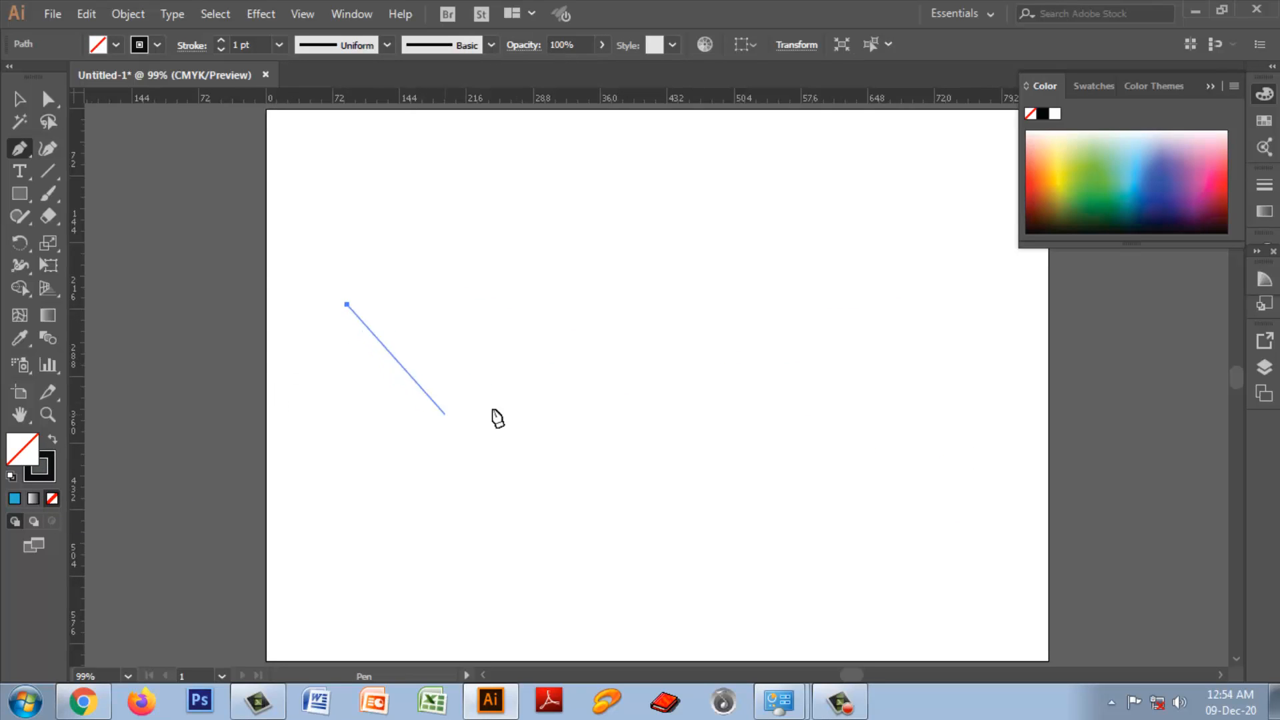
left_click_drag(558, 382, 738, 308)
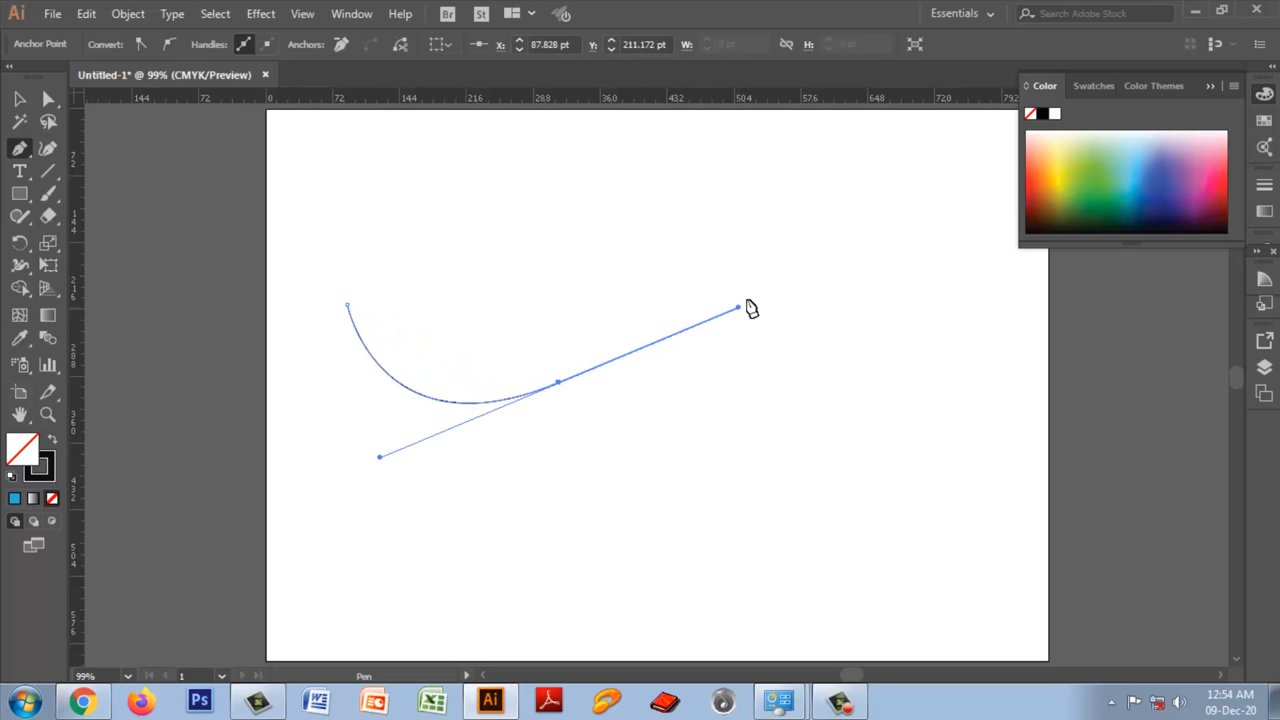
left_click_drag(865, 266, 913, 364)
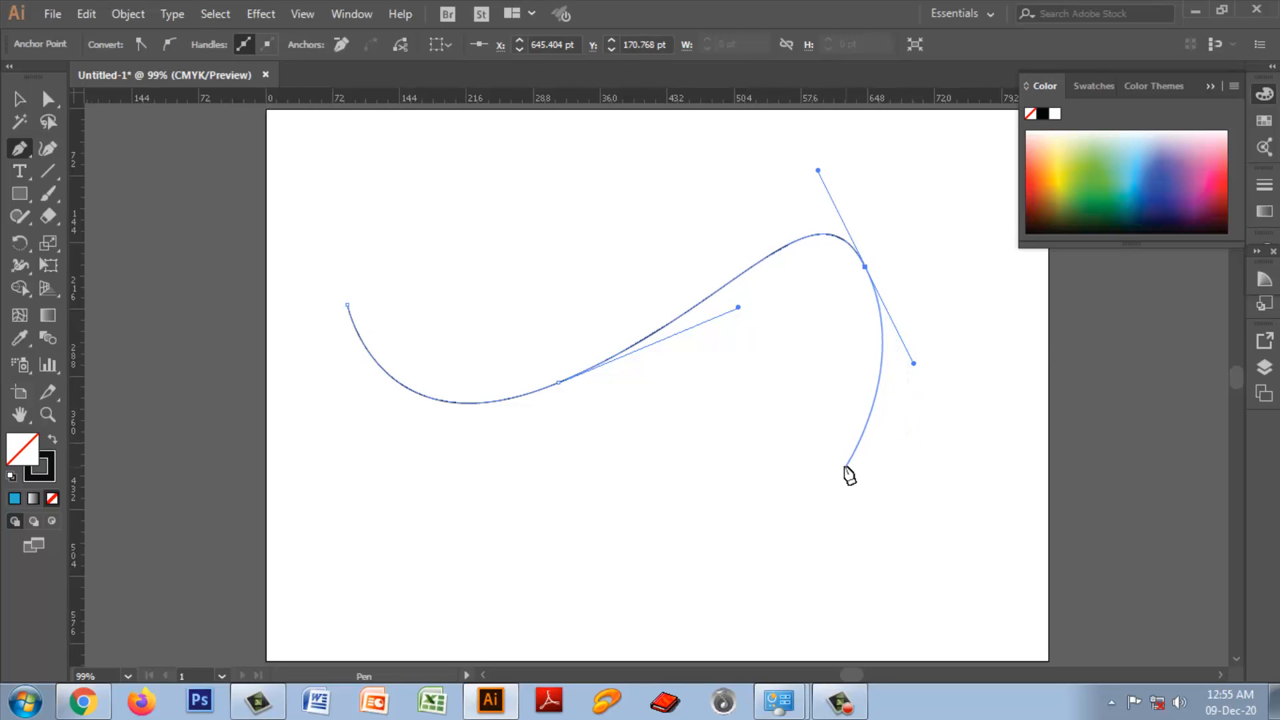
key("Escape")
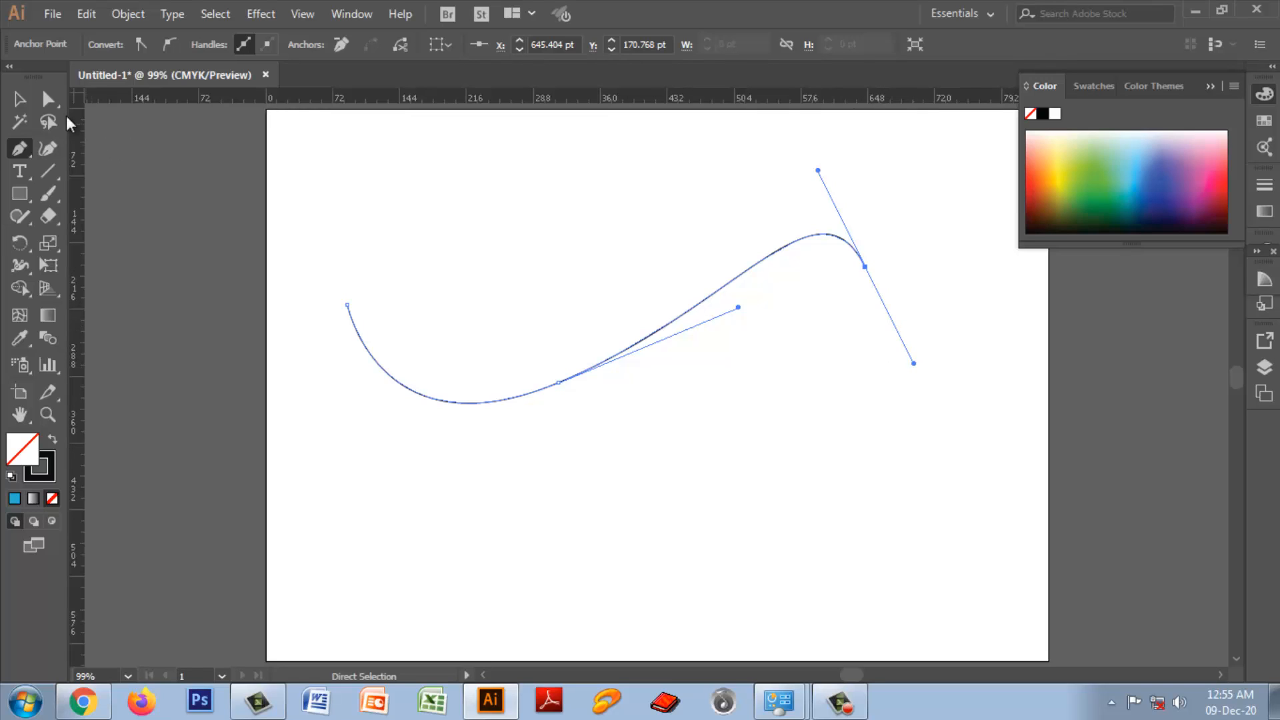
Step: Lengthen and steepen the lower direction handle on the curve's right end anchor with the Direct Selection tool
left_click(48, 98)
left_click_drag(926, 391, 842, 294)
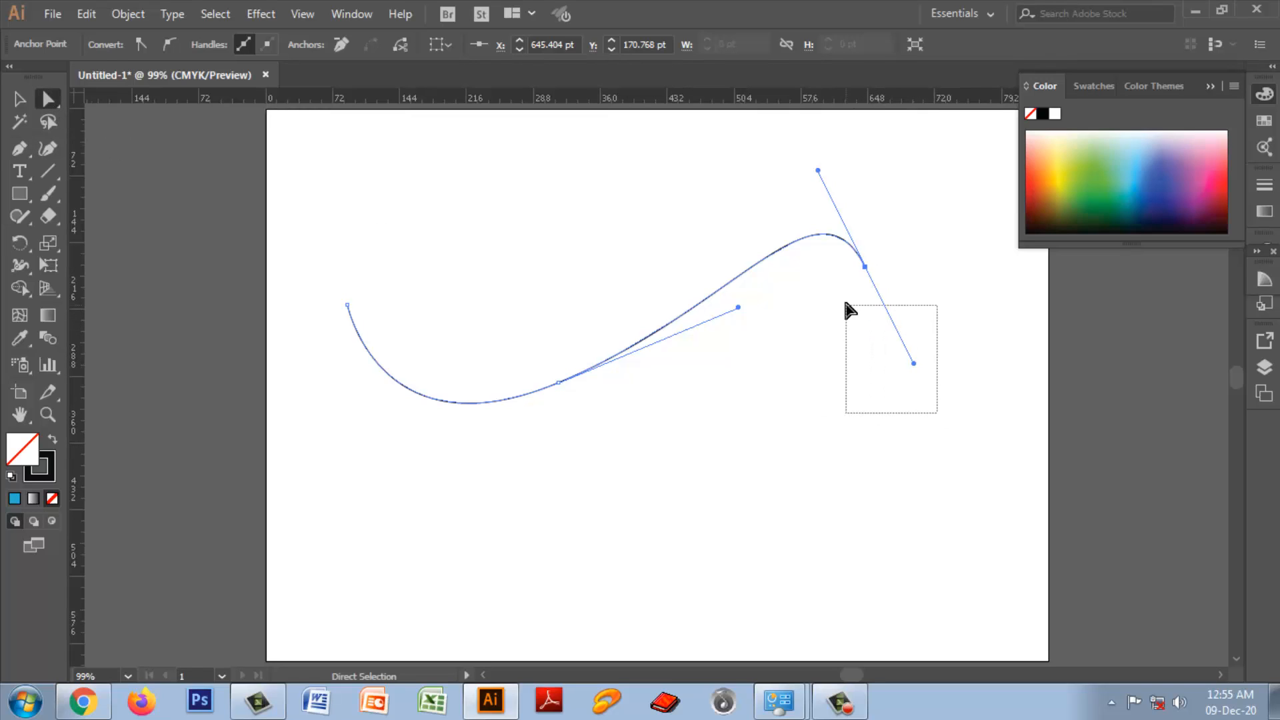
left_click_drag(829, 212, 916, 449)
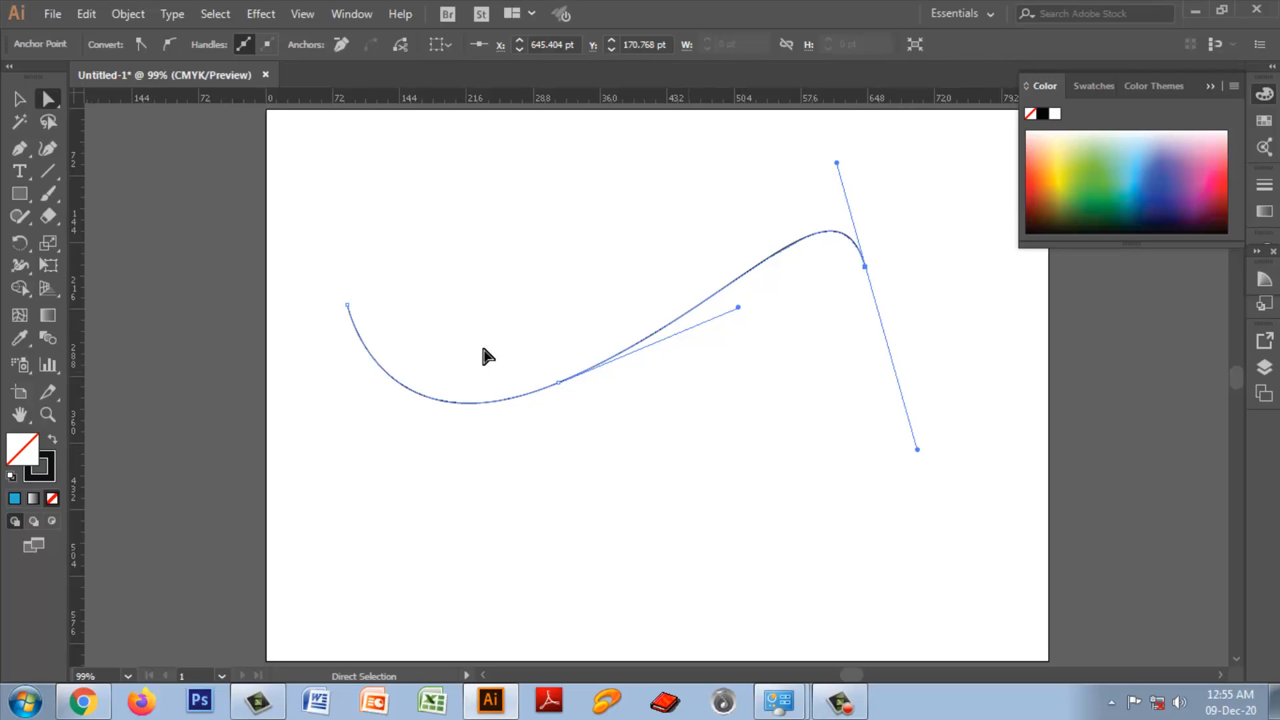
Step: Remove the outgoing direction handle from the curve's right end anchor with the Pen tool, previewing a straight continuation without adding a point
left_click_drag(19, 148, 113, 154)
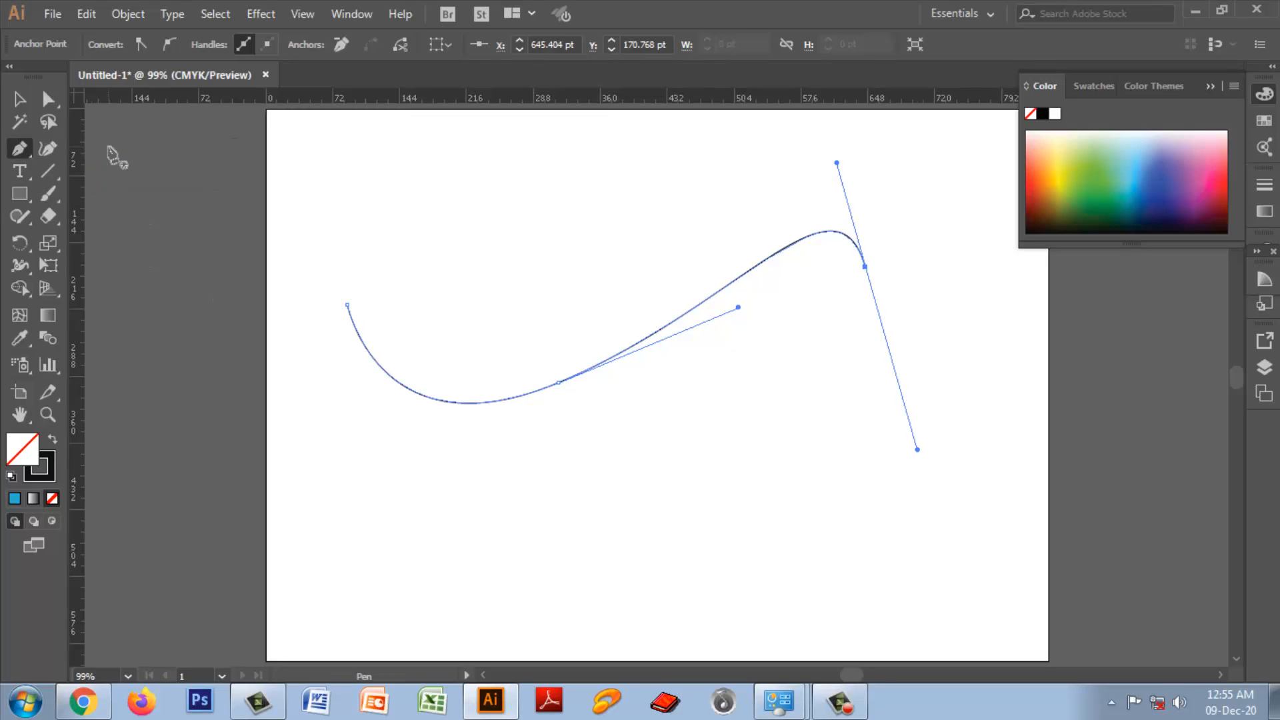
left_click(865, 267)
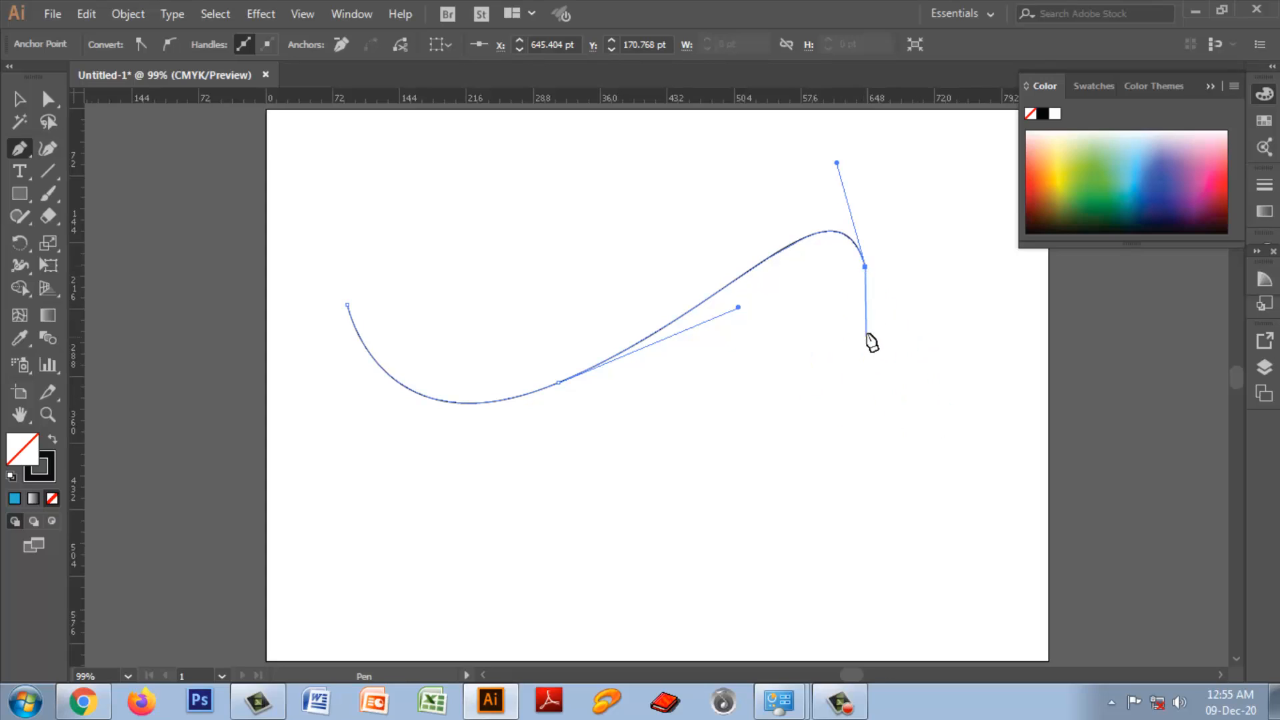
left_click_drag(752, 410, 934, 412)
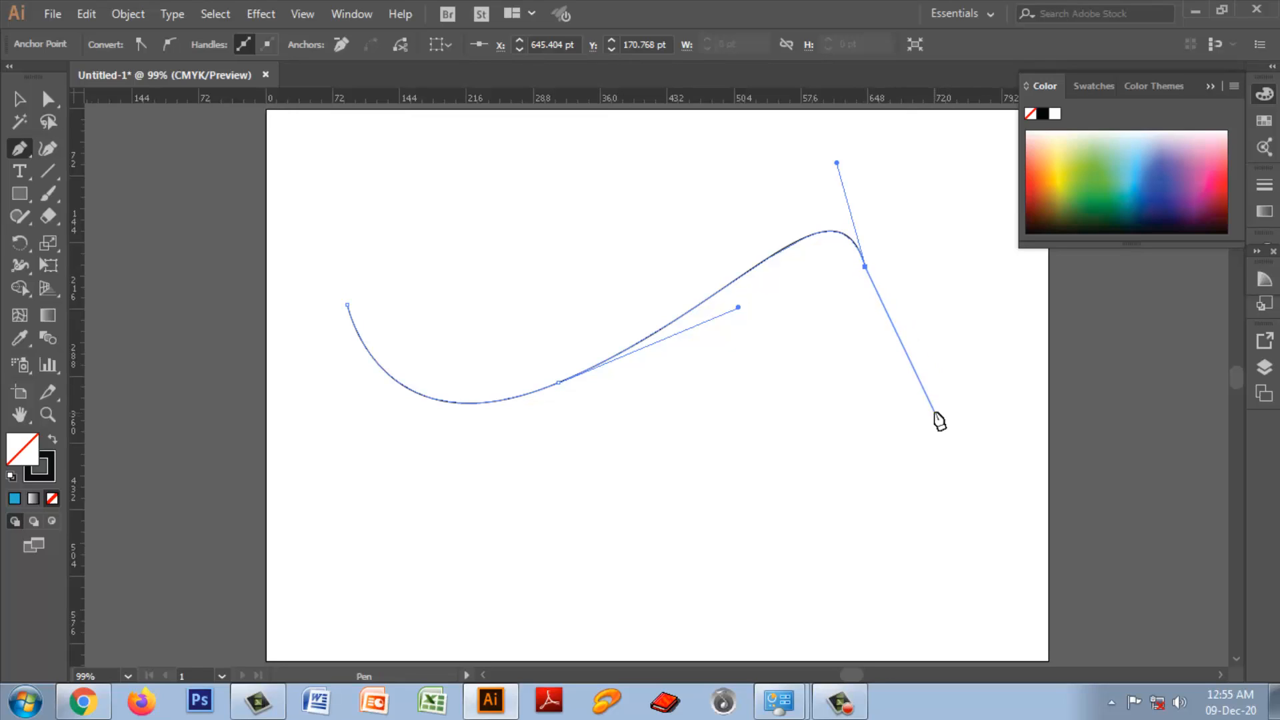
key("Escape")
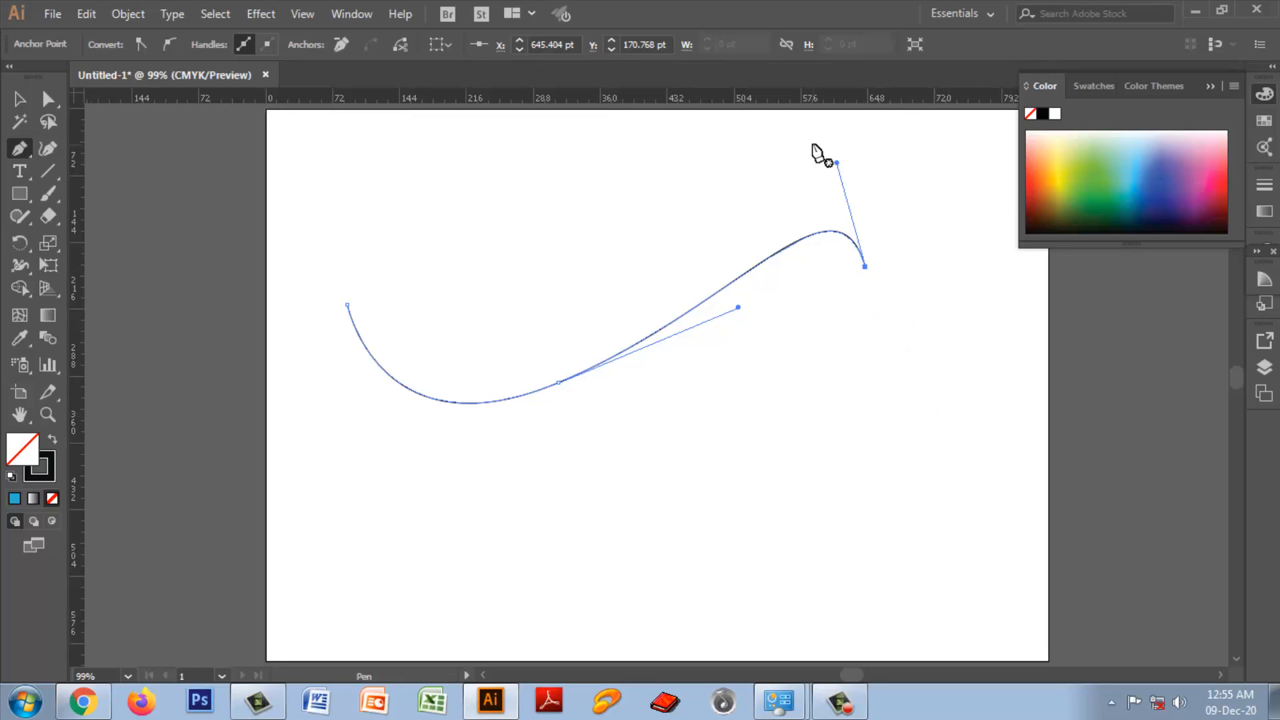
Step: Swing the right end anchor's remaining handle down to bend the last curve segment outward, and delete the whole path
key("ctrl")
left_click_drag(51, 95, 160, 91)
left_click_drag(822, 139, 879, 216)
left_click_drag(826, 166, 894, 306)
left_click_drag(836, 163, 980, 372)
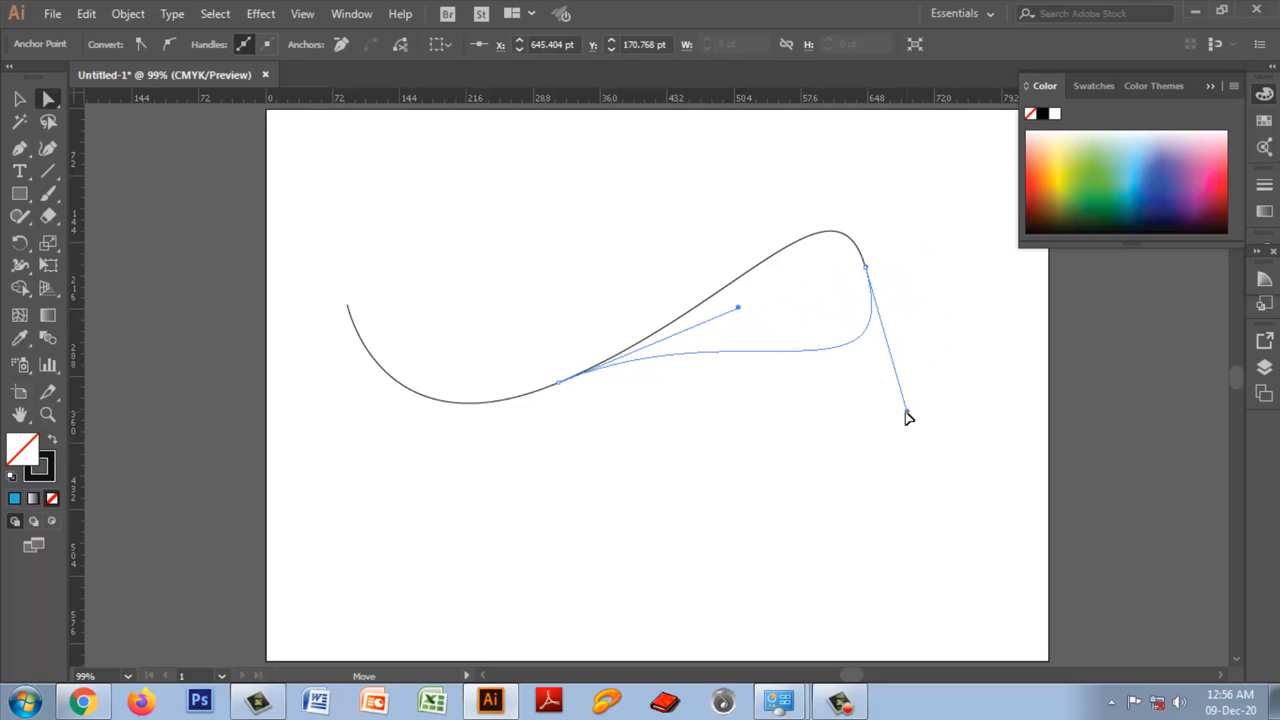
left_click(944, 419)
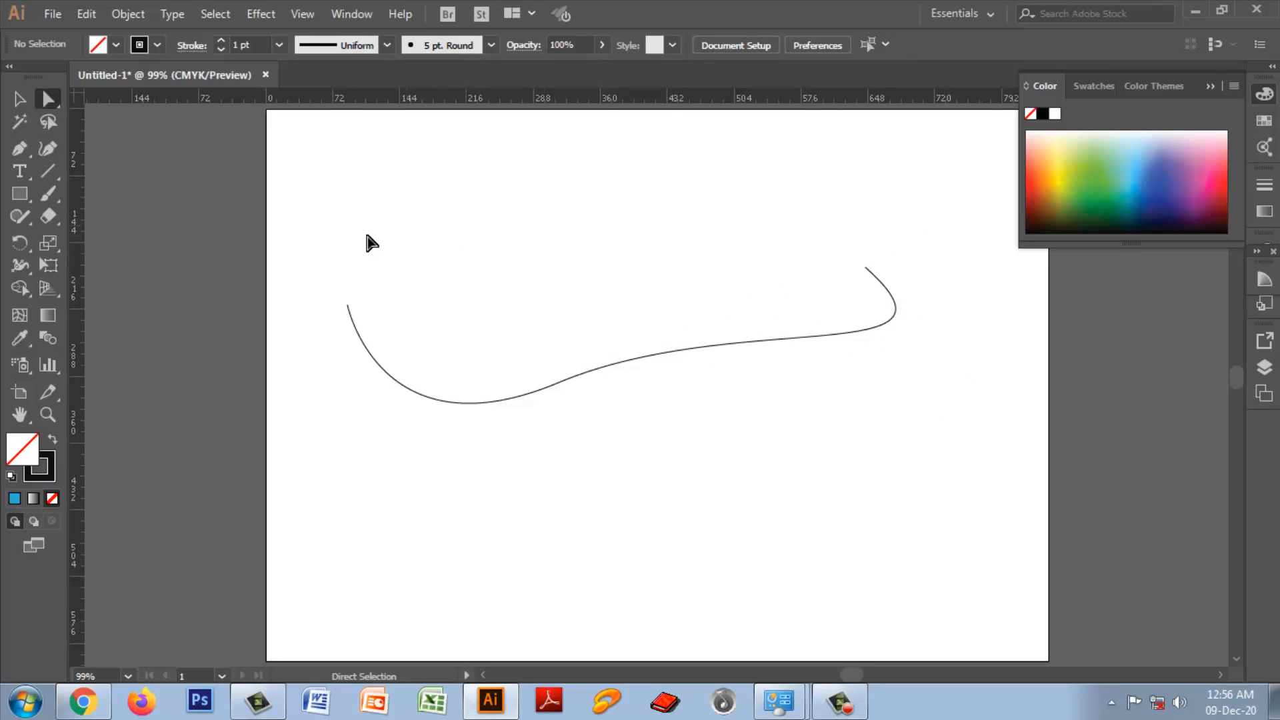
left_click_drag(340, 252, 941, 432)
key("Delete")
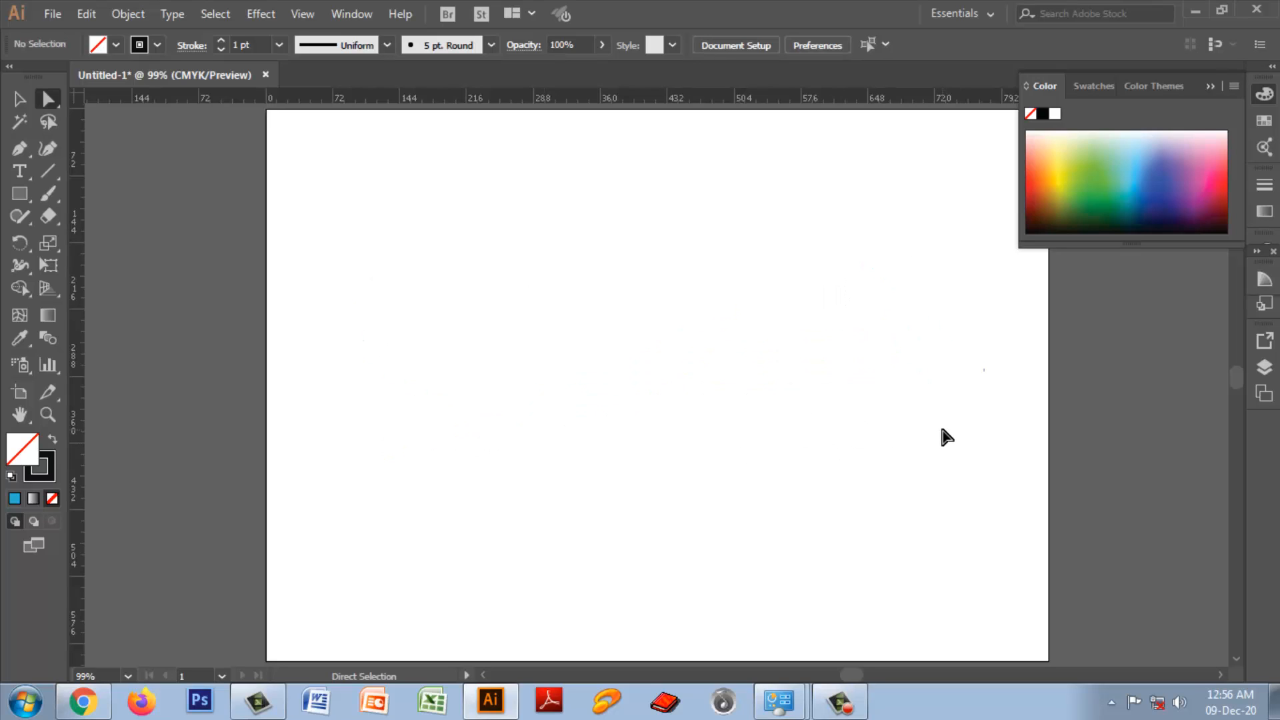
Step: Draw an open five-point path of straight Pen segments from about X 112, Y 228 pt to X 563, Y 224 pt
left_click(18, 150)
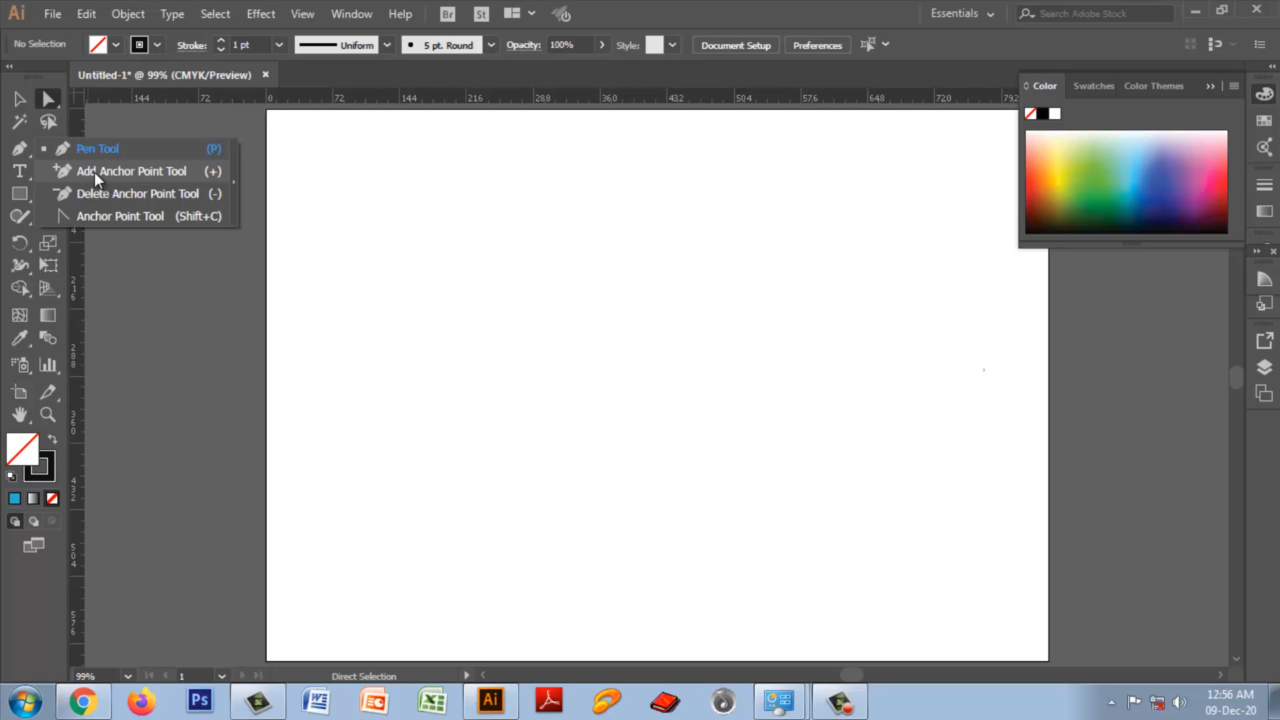
left_click(94, 150)
left_click(370, 320)
left_click(560, 355)
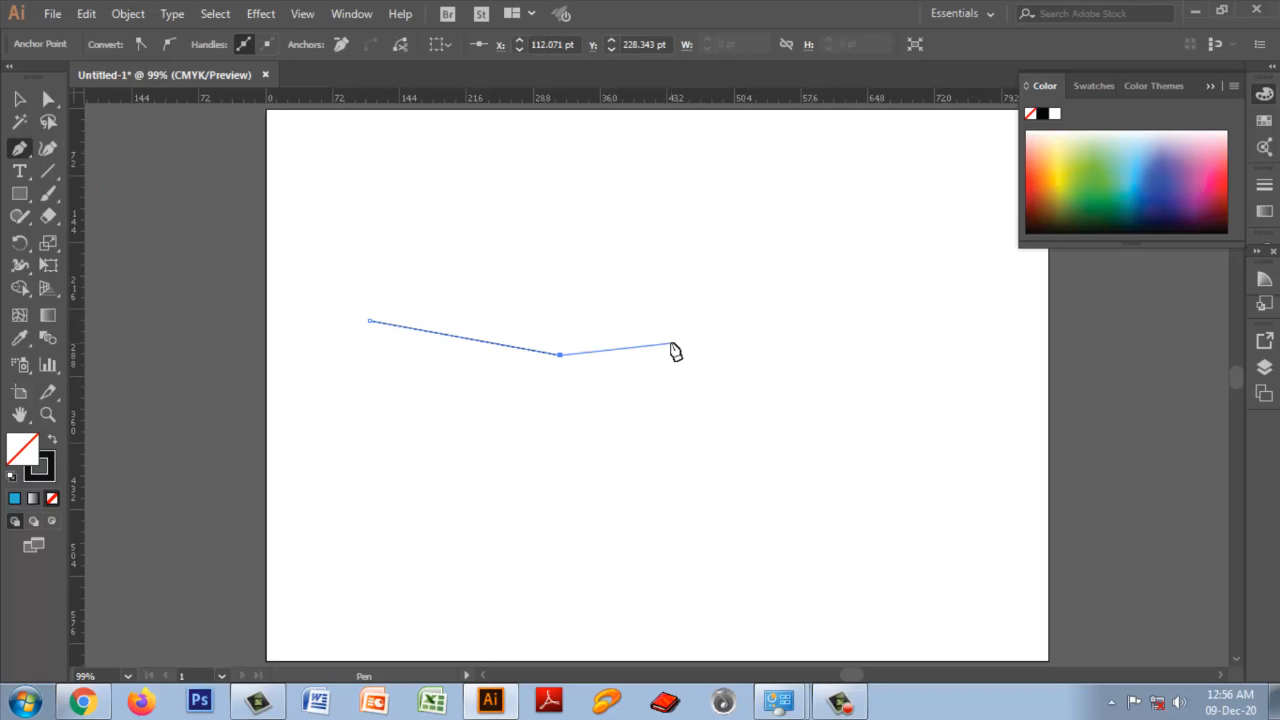
left_click(671, 342)
left_click(751, 322)
left_click(788, 316)
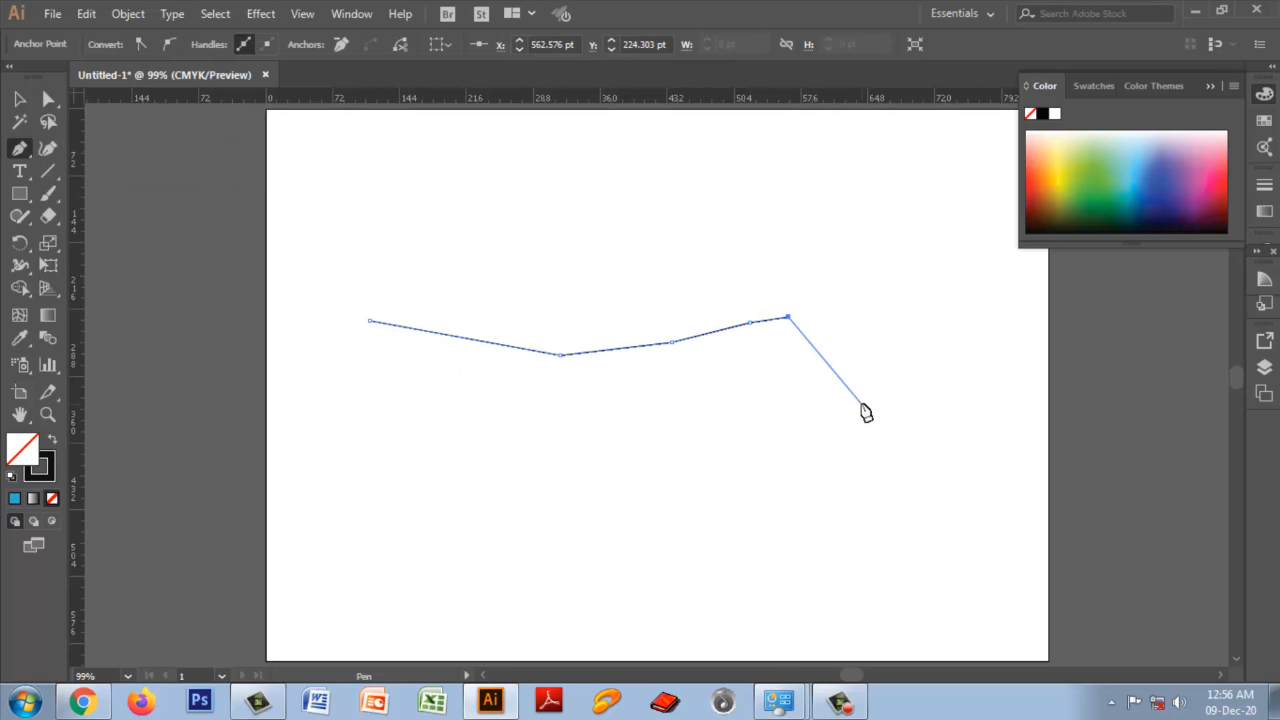
key("Escape")
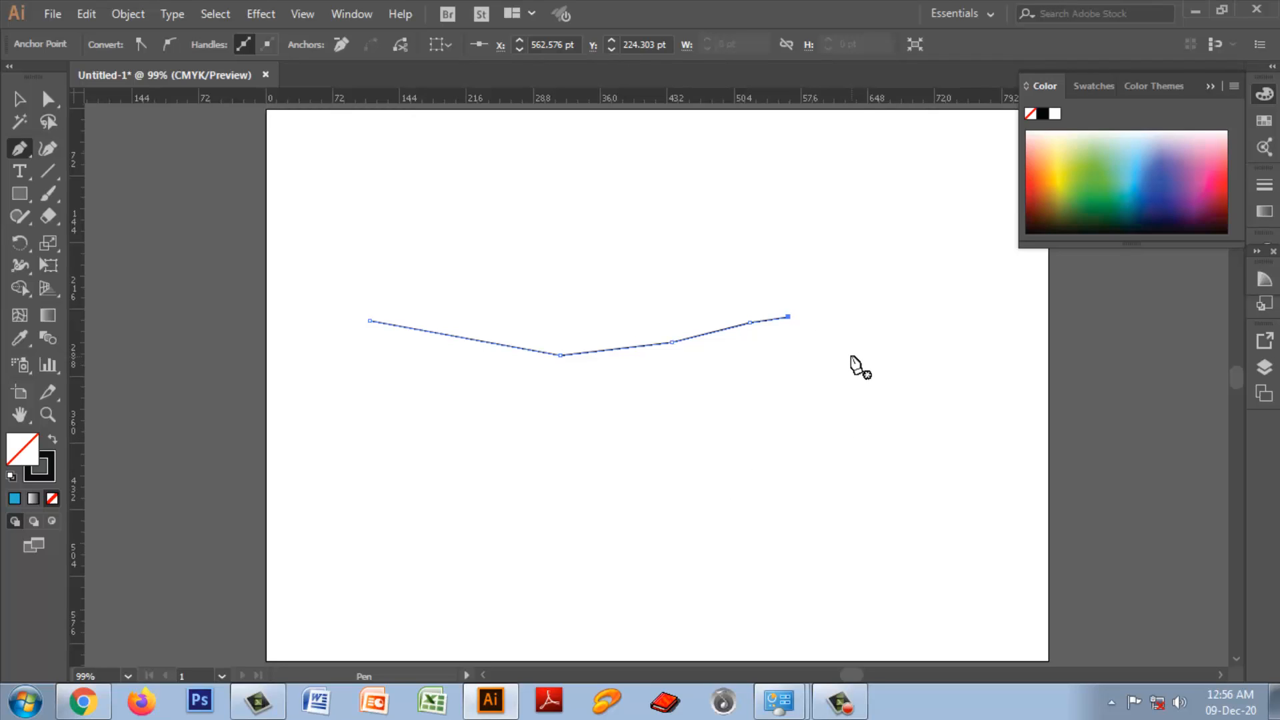
Step: Try drawing a short separate Pen segment beyond the open path's right end and undo it
left_click(851, 356)
left_click(832, 291)
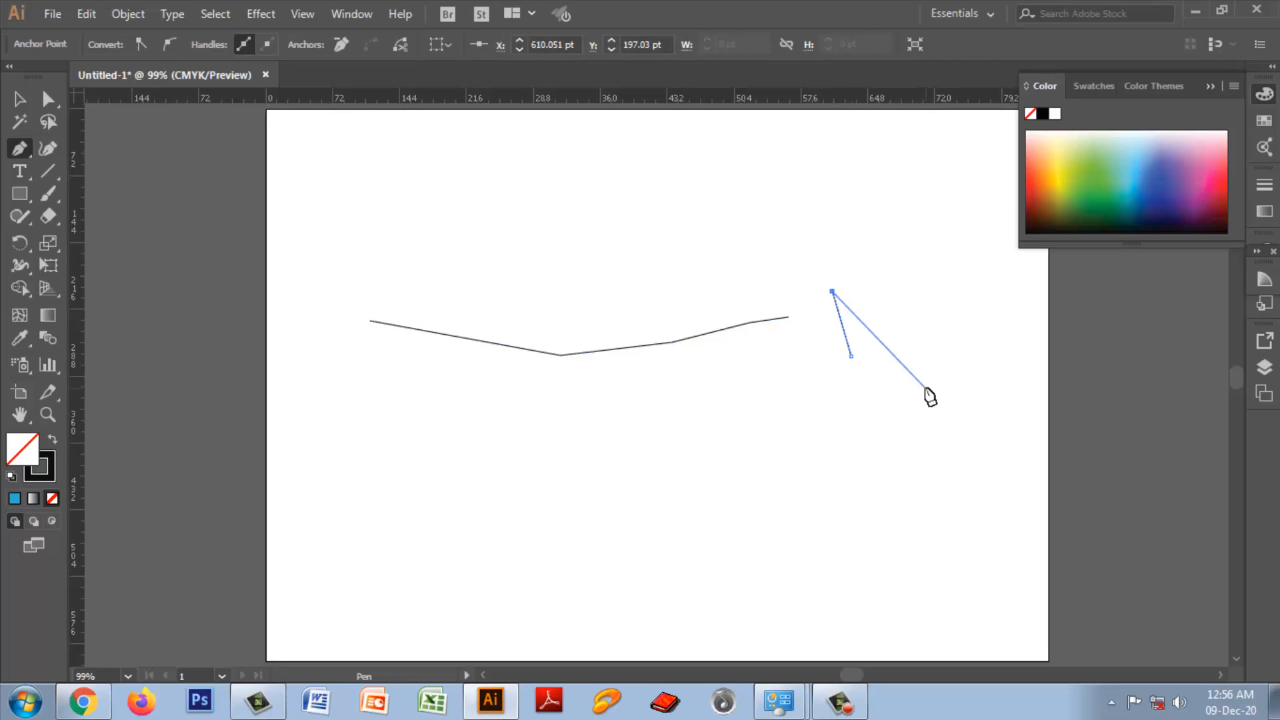
key("ctrl+z")
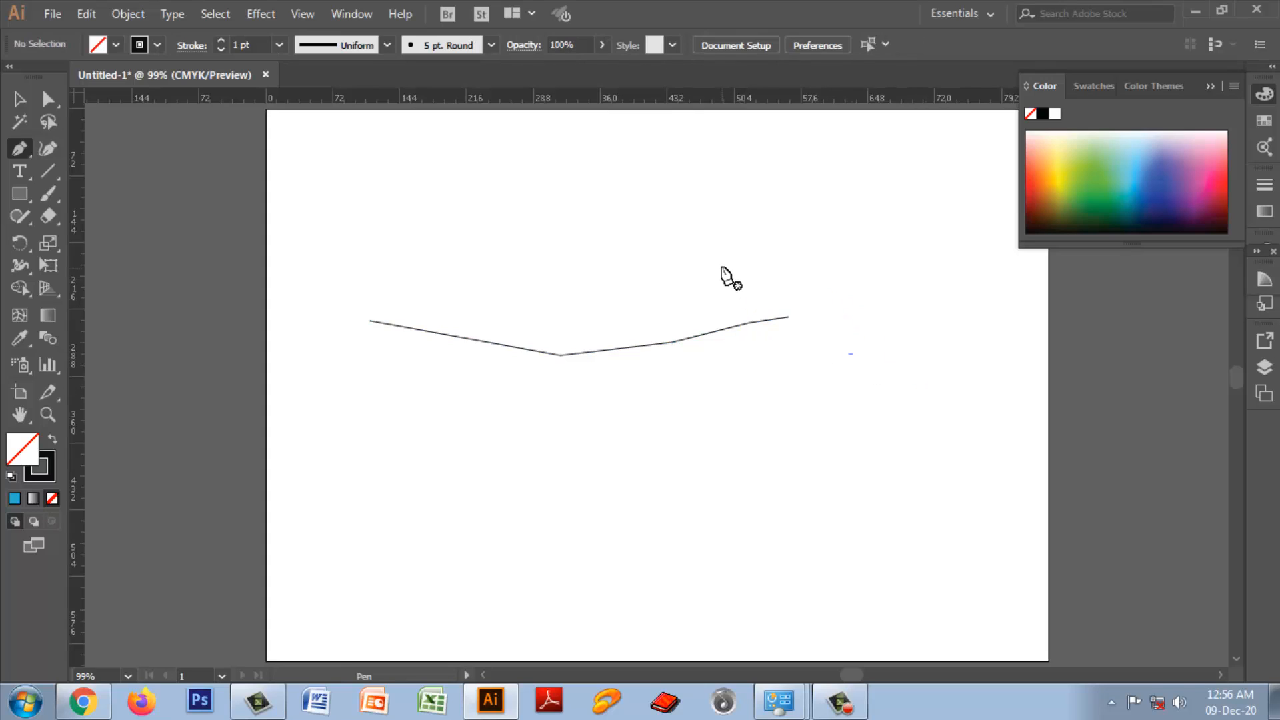
Step: Resume the open path from its right endpoint with a curved Pen segment bending down to about X 623, Y 303 pt, and undo it
left_click(47, 98)
left_click_drag(726, 295, 838, 386)
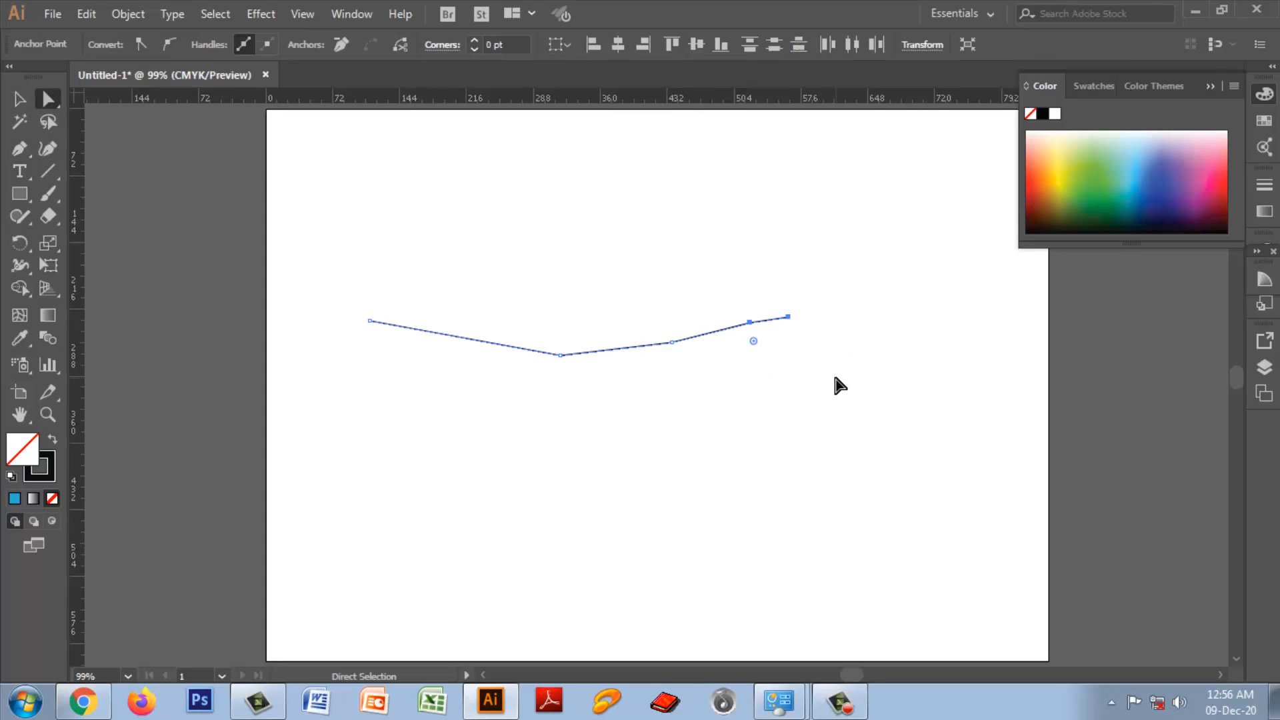
left_click_drag(26, 153, 90, 149)
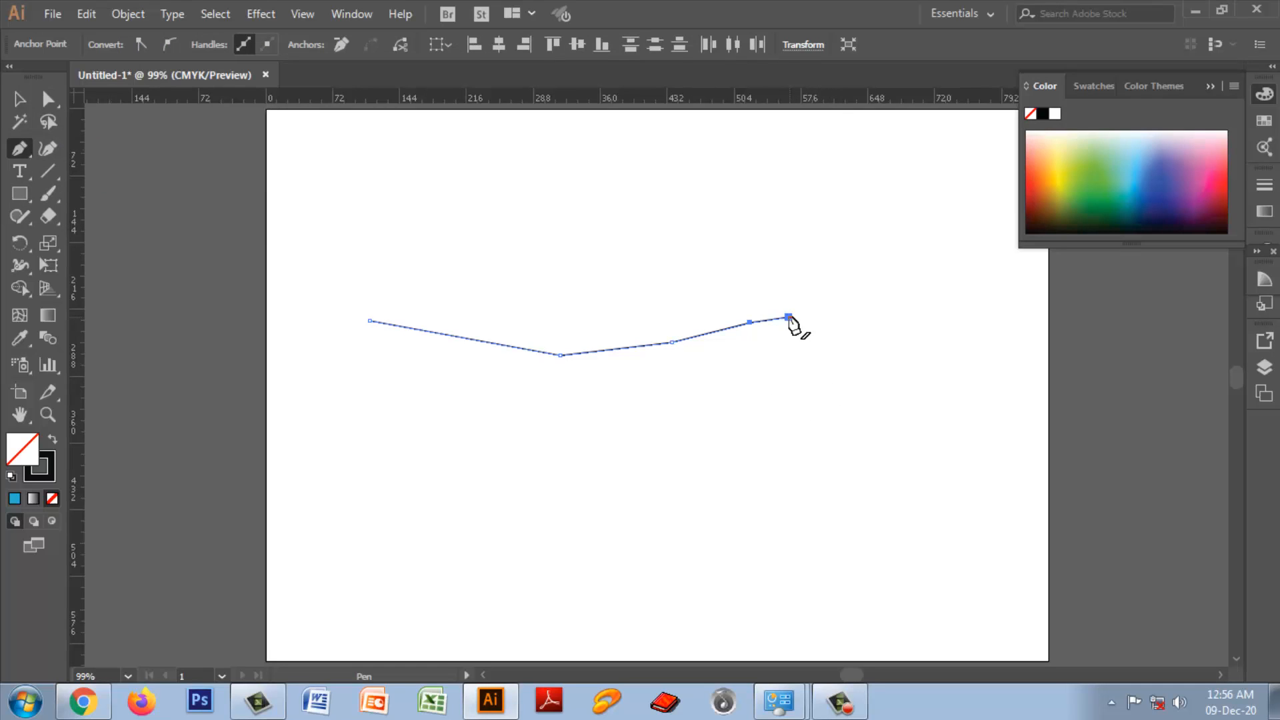
left_click(790, 318)
left_click_drag(845, 389, 850, 474)
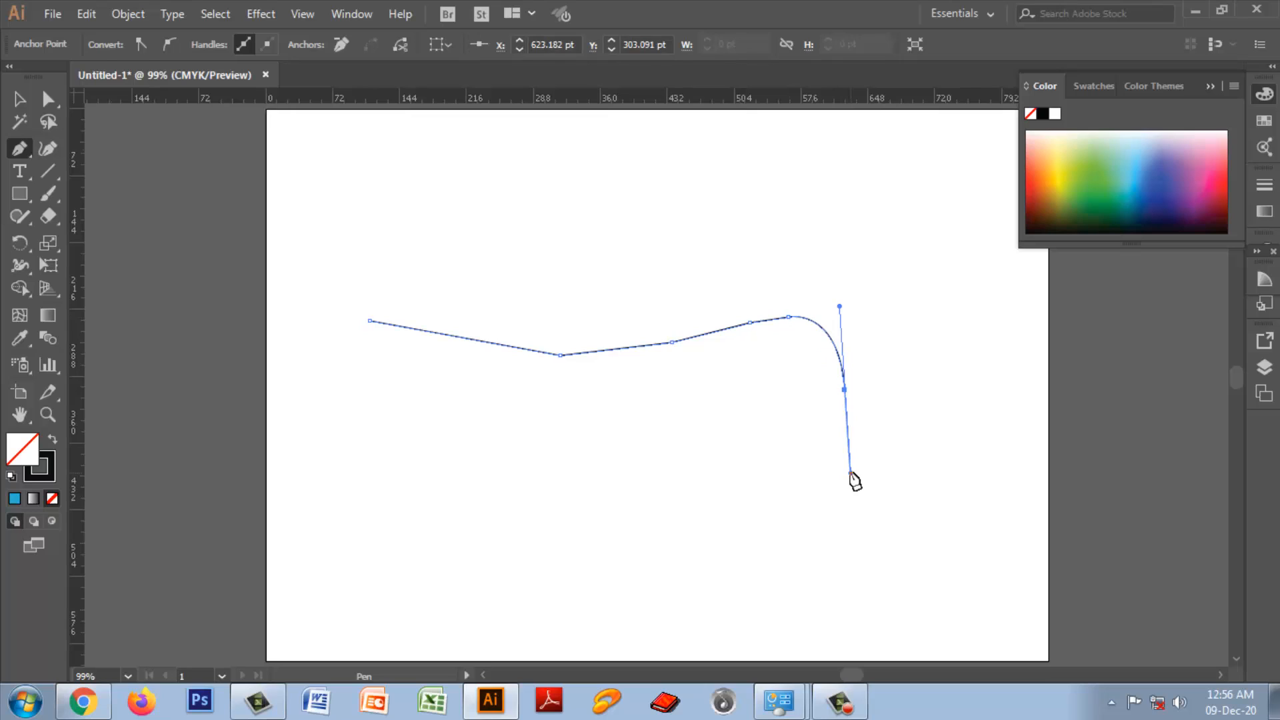
key("ctrl+z")
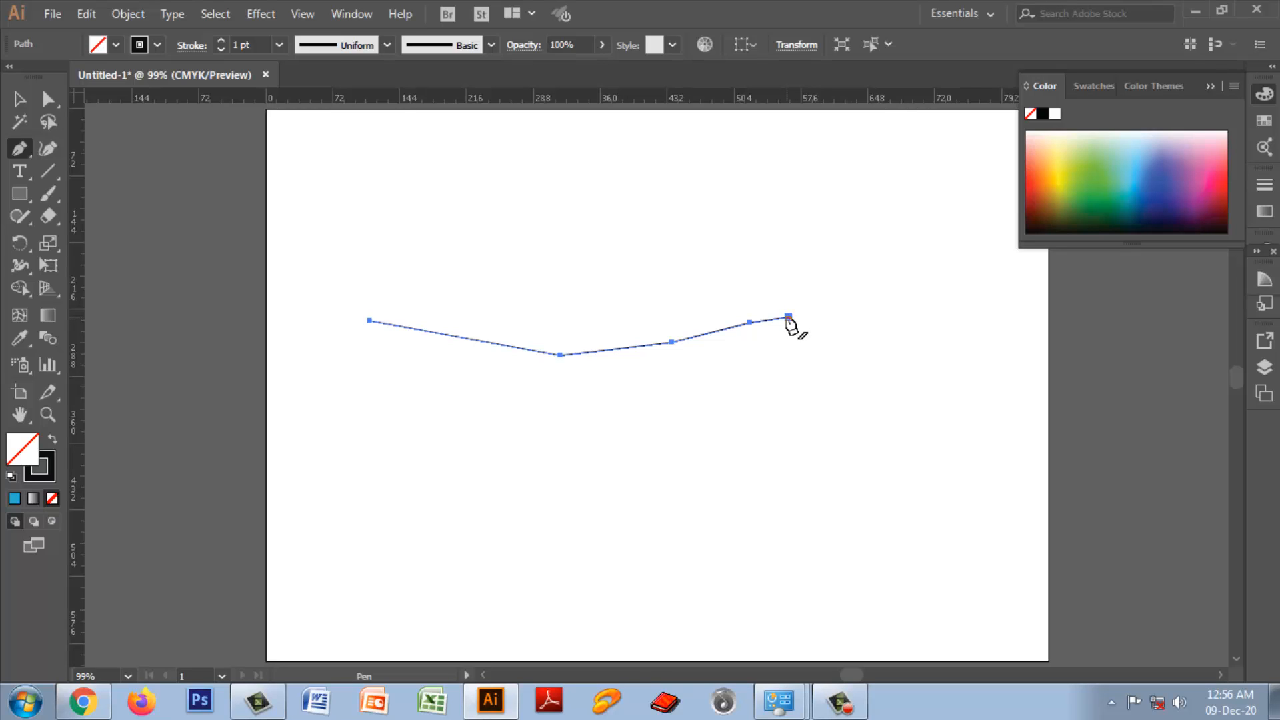
Step: Continue the path from its right endpoint with curved segments downward, and add straight segments back along the bottom to close it at the first anchor
left_click_drag(789, 319, 798, 328)
left_click_drag(842, 412, 791, 496)
left_click(729, 511)
left_click(659, 515)
left_click(588, 486)
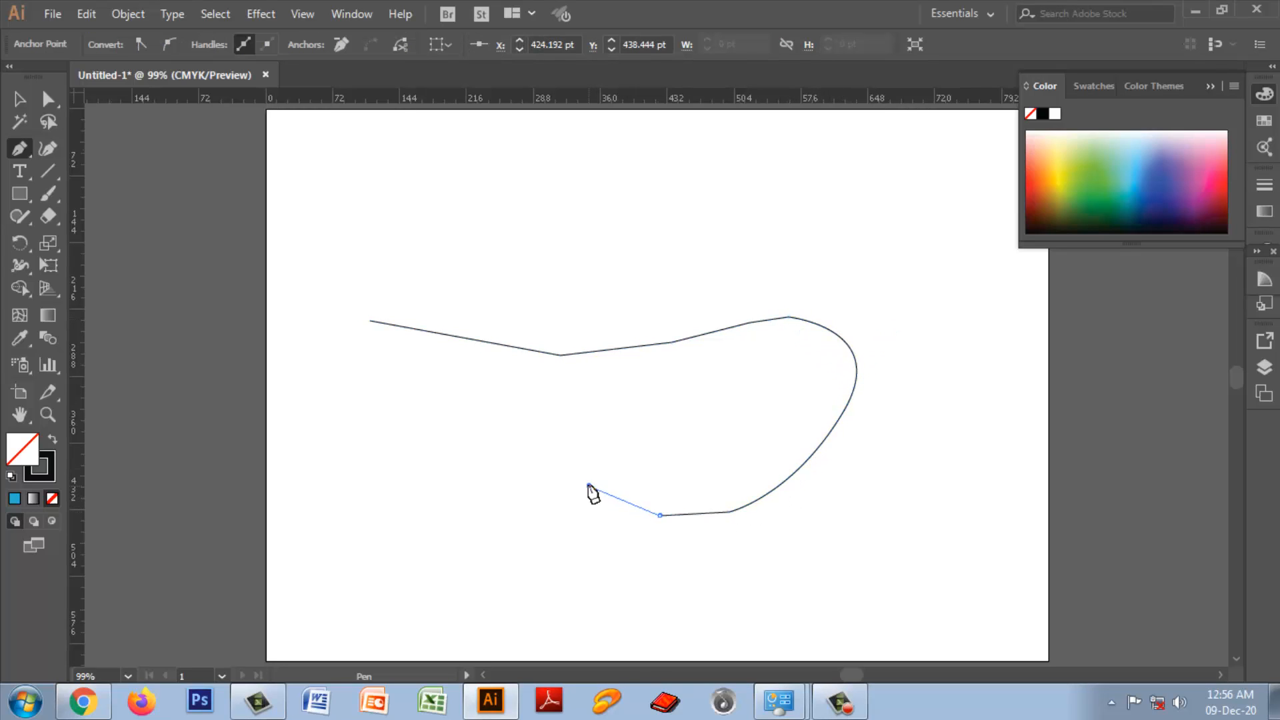
left_click(548, 461)
left_click(496, 445)
left_click(411, 411)
left_click(388, 396)
left_click(371, 321)
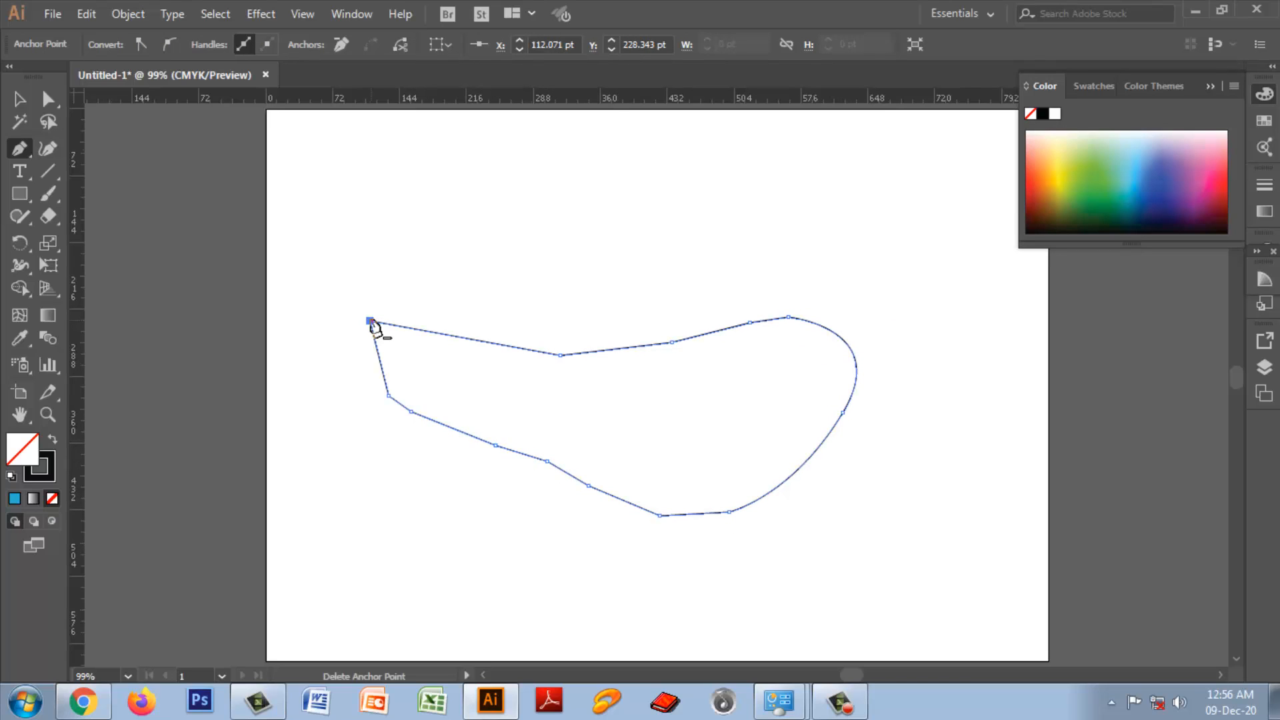
Step: Undo the entire closed outline so the artboard is empty
key("ctrl+z")
key("ctrl+z")
key("ctrl+z")
key("ctrl+z")
key("ctrl+z")
key("ctrl+z")
key("ctrl+z")
key("ctrl+z")
key("ctrl+z")
key("ctrl+z")
key("ctrl+z")
key("ctrl+z")
key("ctrl+z")
key("ctrl+z")
key("ctrl+z")
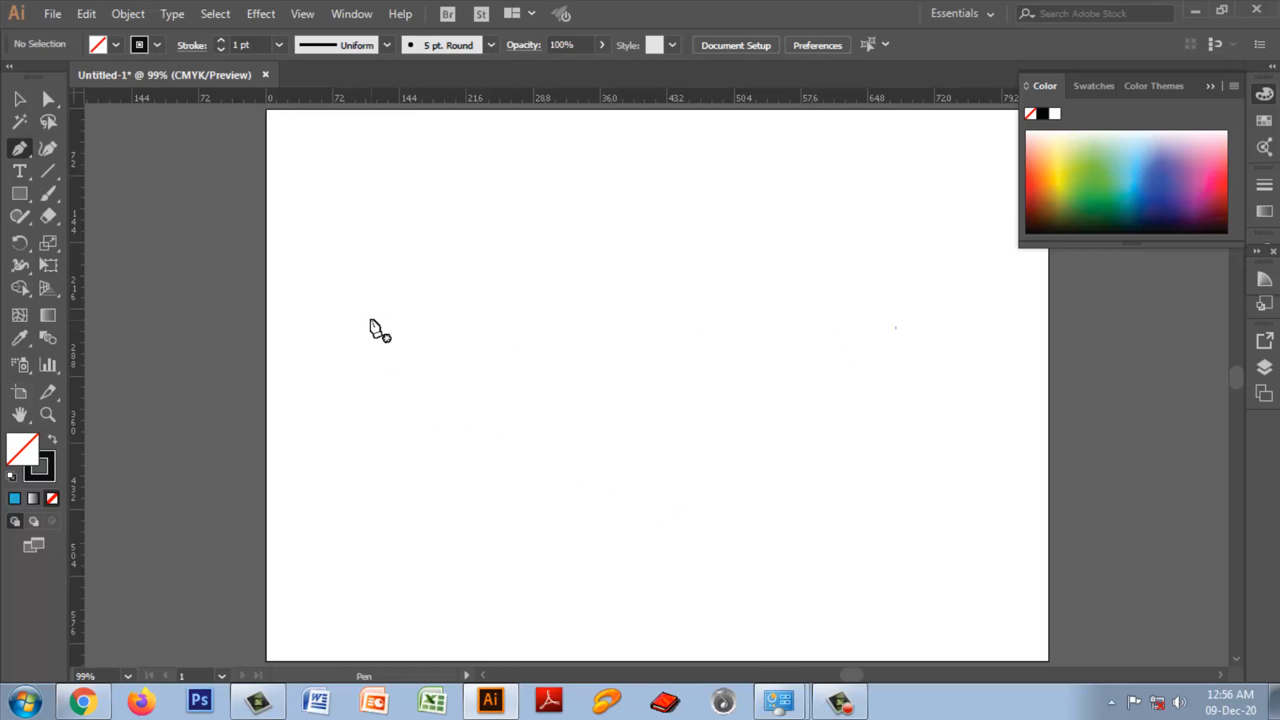
Step: Draw a straight horizontal Pen line starting at about X 119, Y 182 pt, and undo it completely
right_click(17, 152)
left_click(80, 150)
left_click(376, 276)
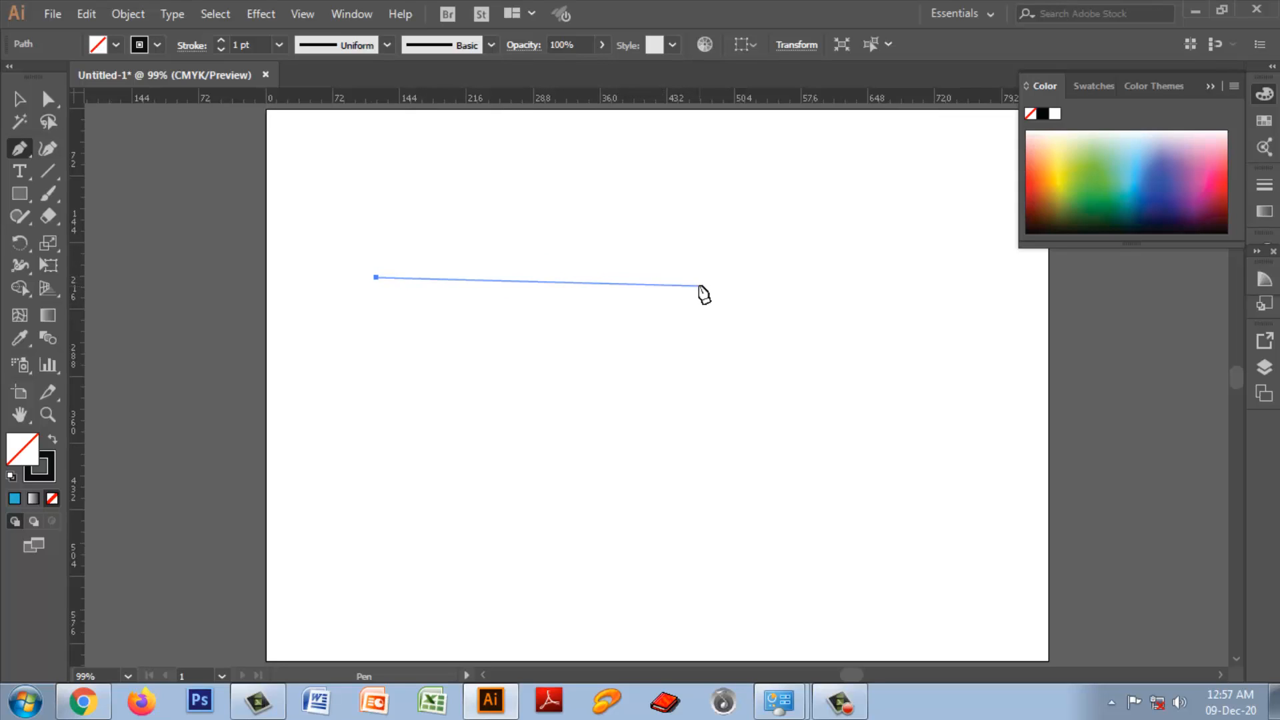
left_click(787, 276)
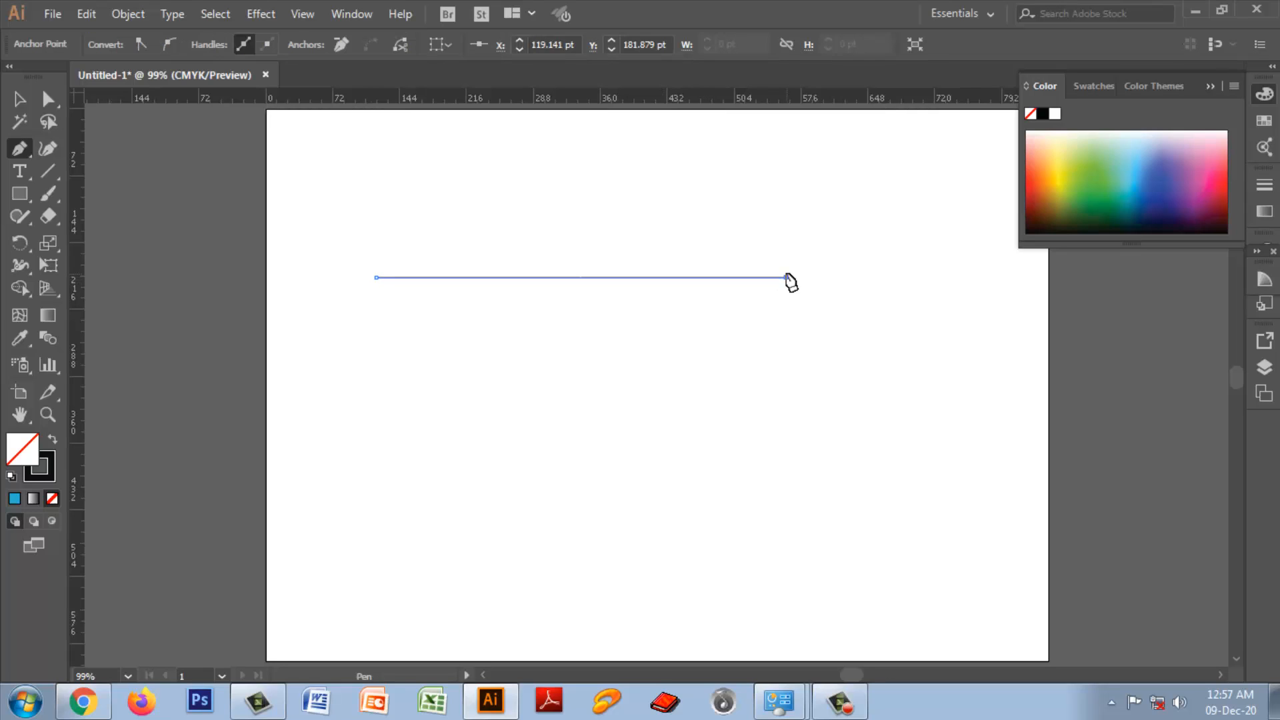
key("ctrl+z")
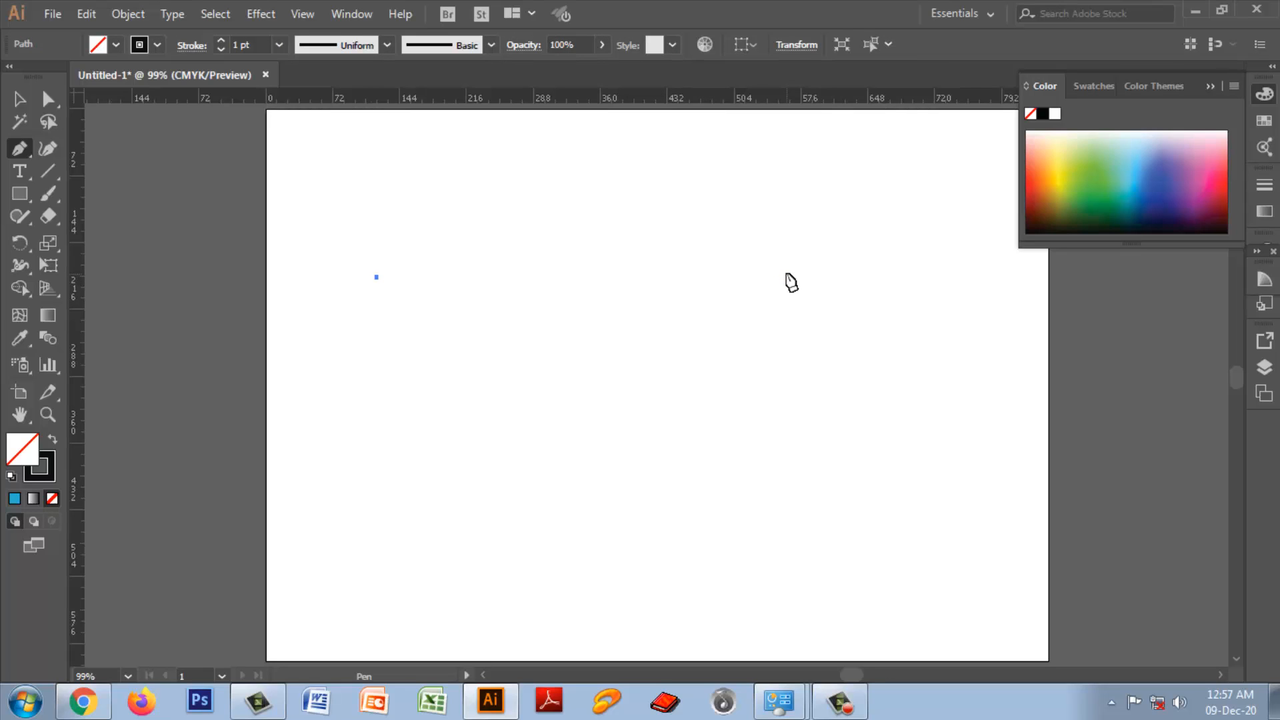
key("ctrl+z")
Step: Draw an open wavy Pen path with a smooth middle anchor near X 418, Y 153 pt, ending at about X 677, Y 127 pt
left_click(371, 283)
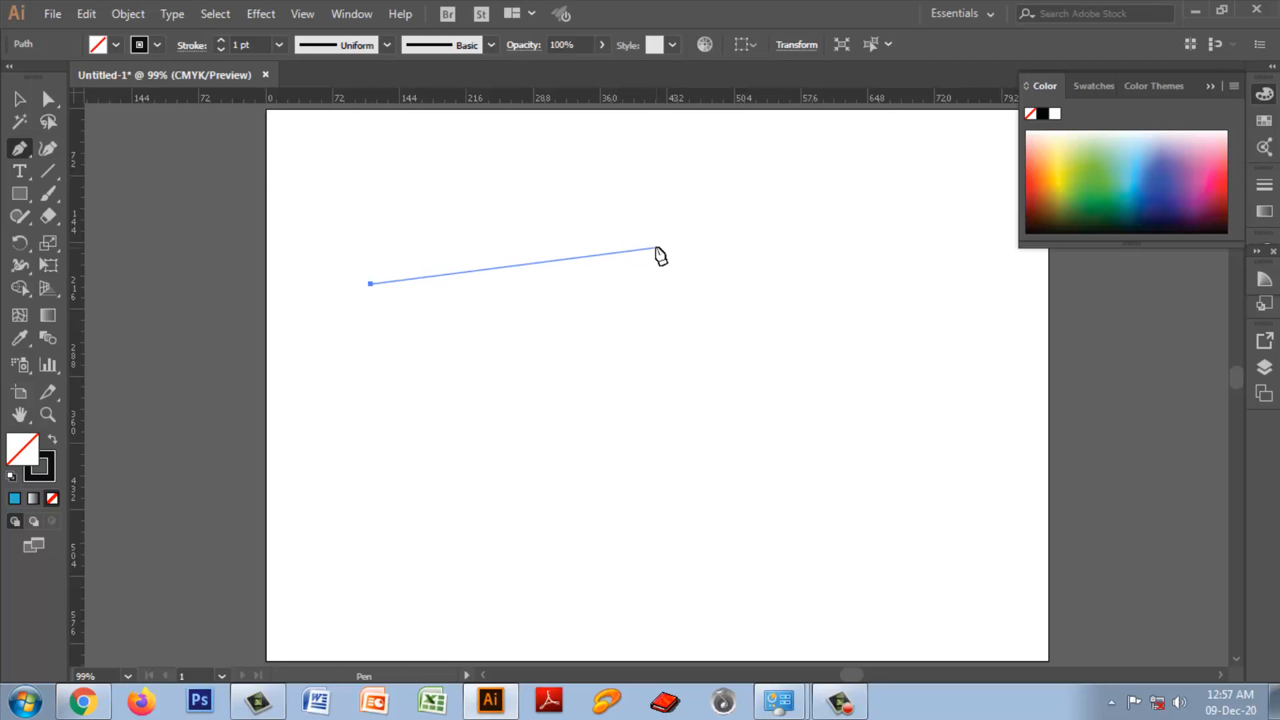
left_click_drag(654, 250, 757, 313)
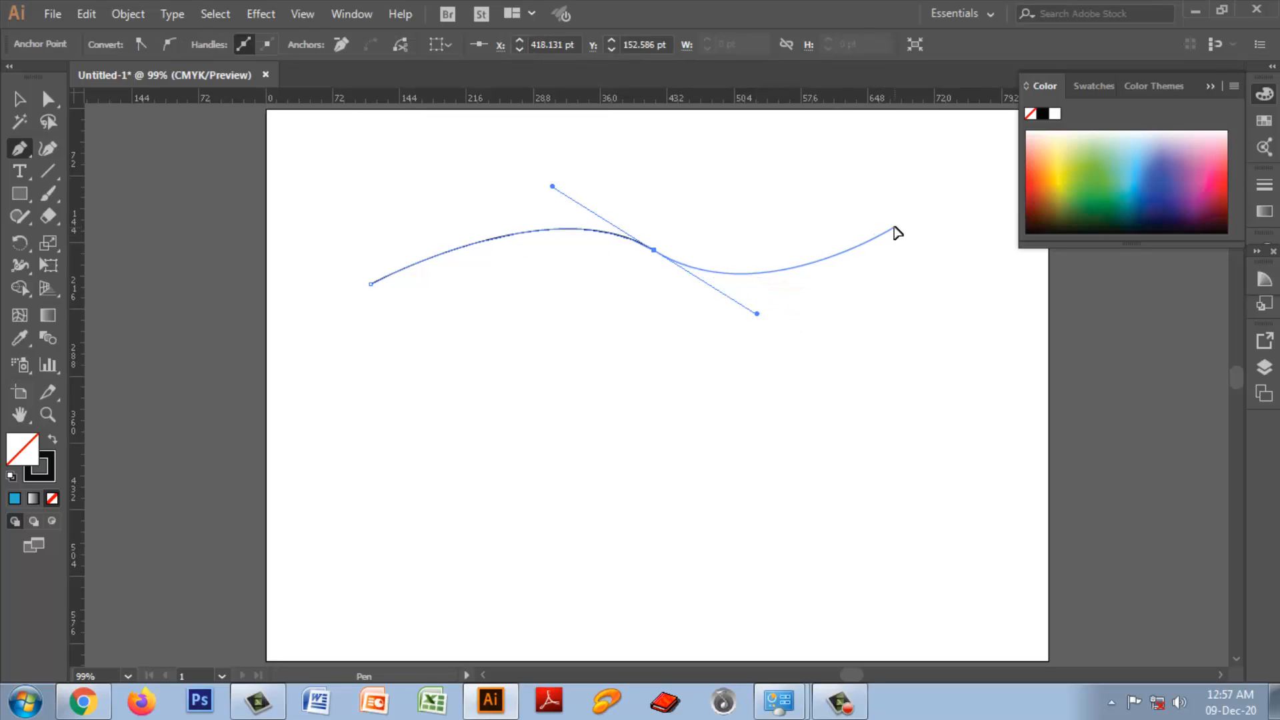
left_click(894, 227)
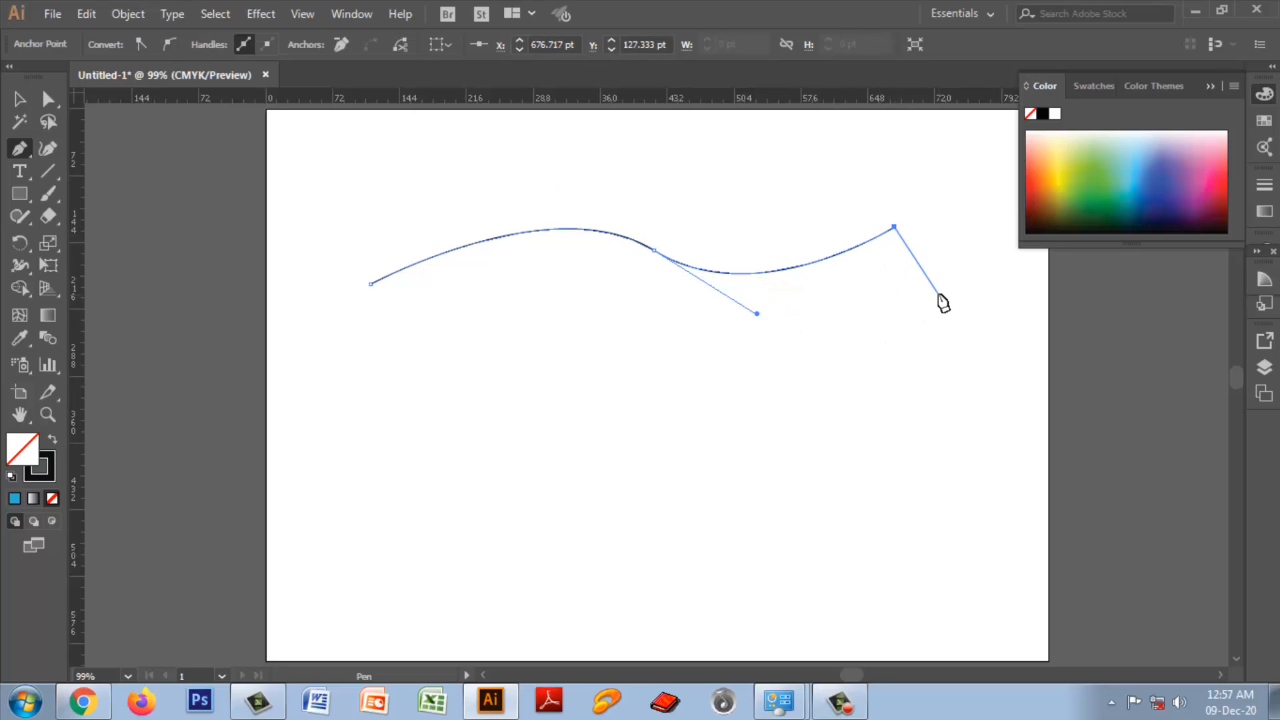
key("Escape")
Step: Deselect the wavy path and reselect it as a whole with the Selection tool
left_click(20, 101)
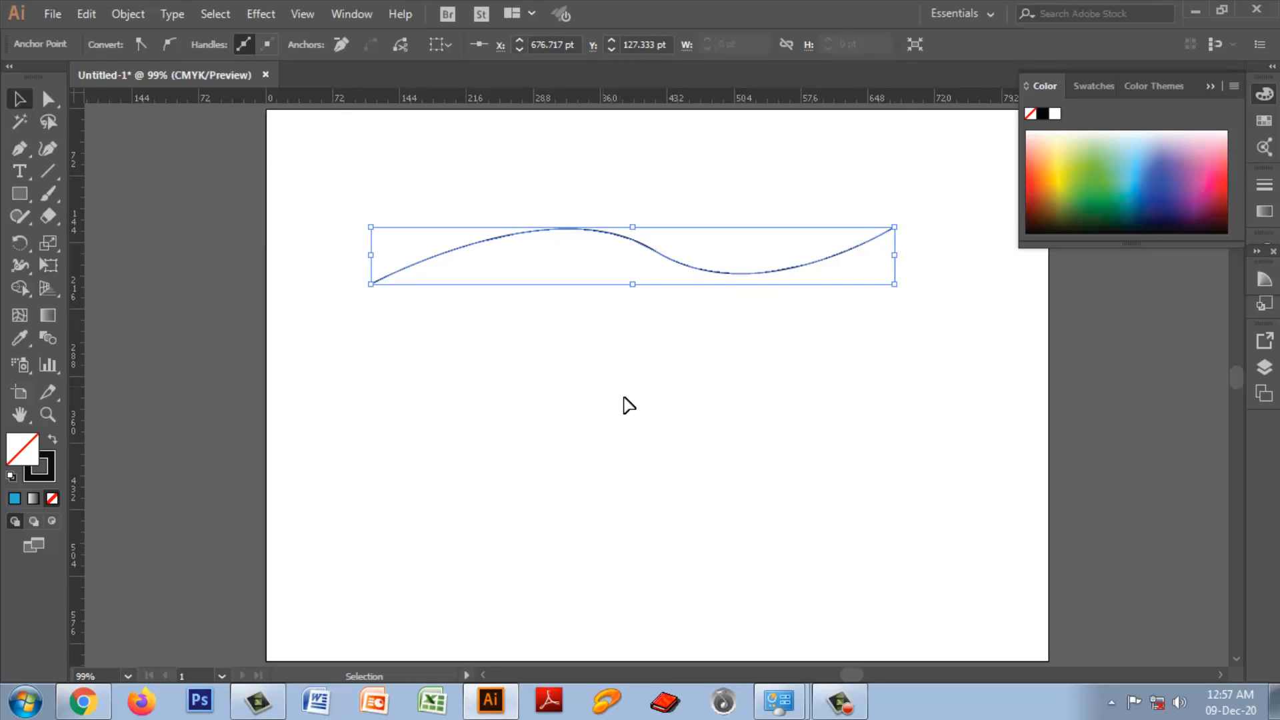
left_click(388, 208)
left_click_drag(354, 188, 906, 346)
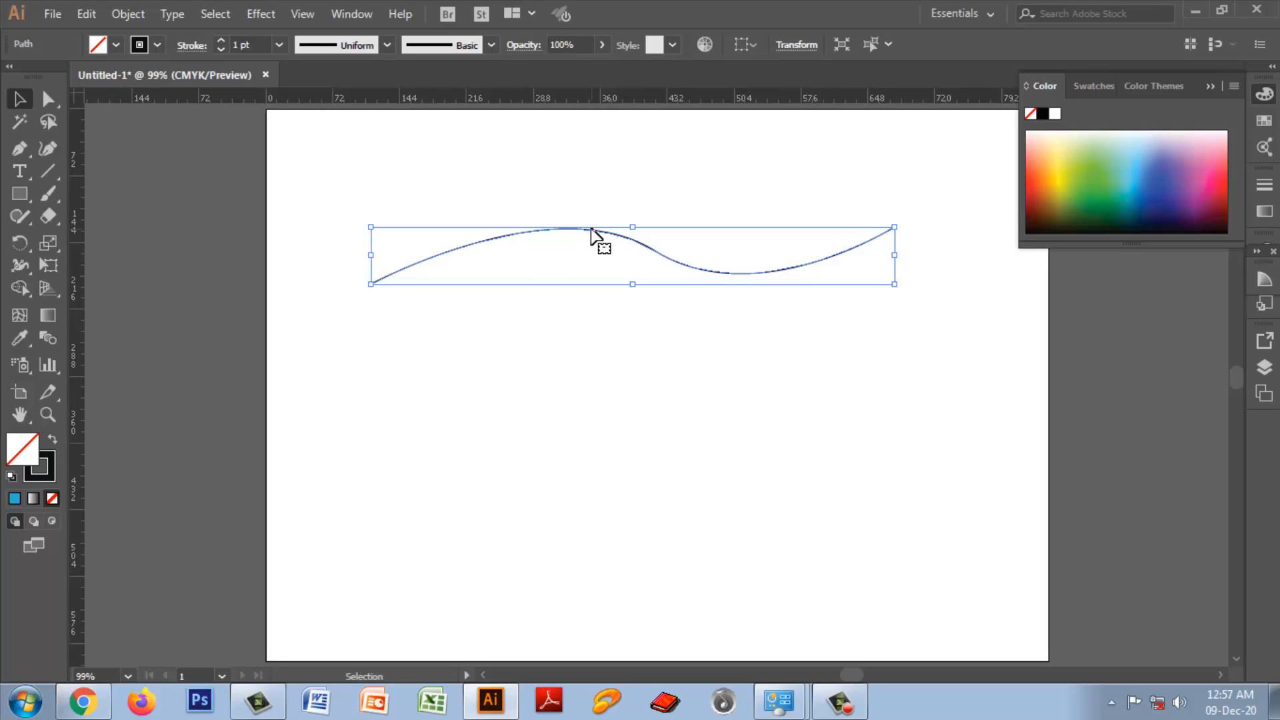
left_click_drag(596, 259, 594, 363)
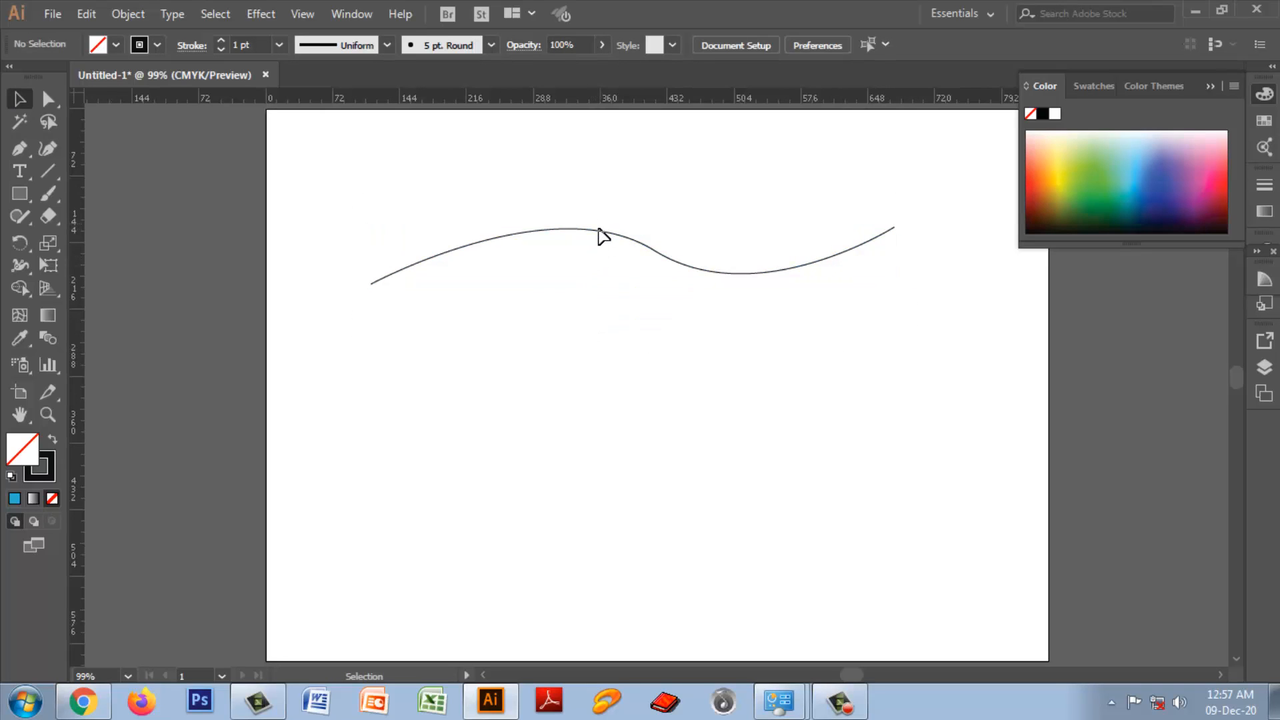
left_click_drag(492, 201, 617, 296)
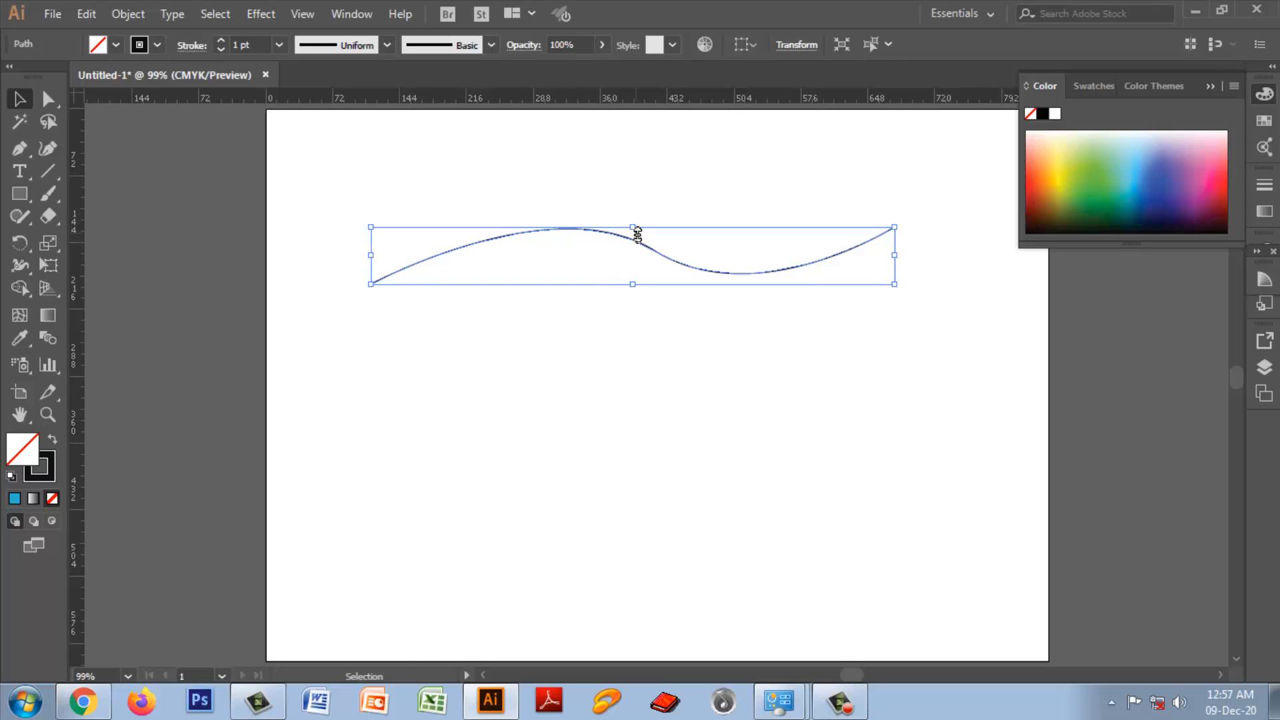
Step: Try to duplicate the wavy path about 45 pt below the original, and undo it
key("a")
key("ctrl+equal")
key("ctrl+equal")
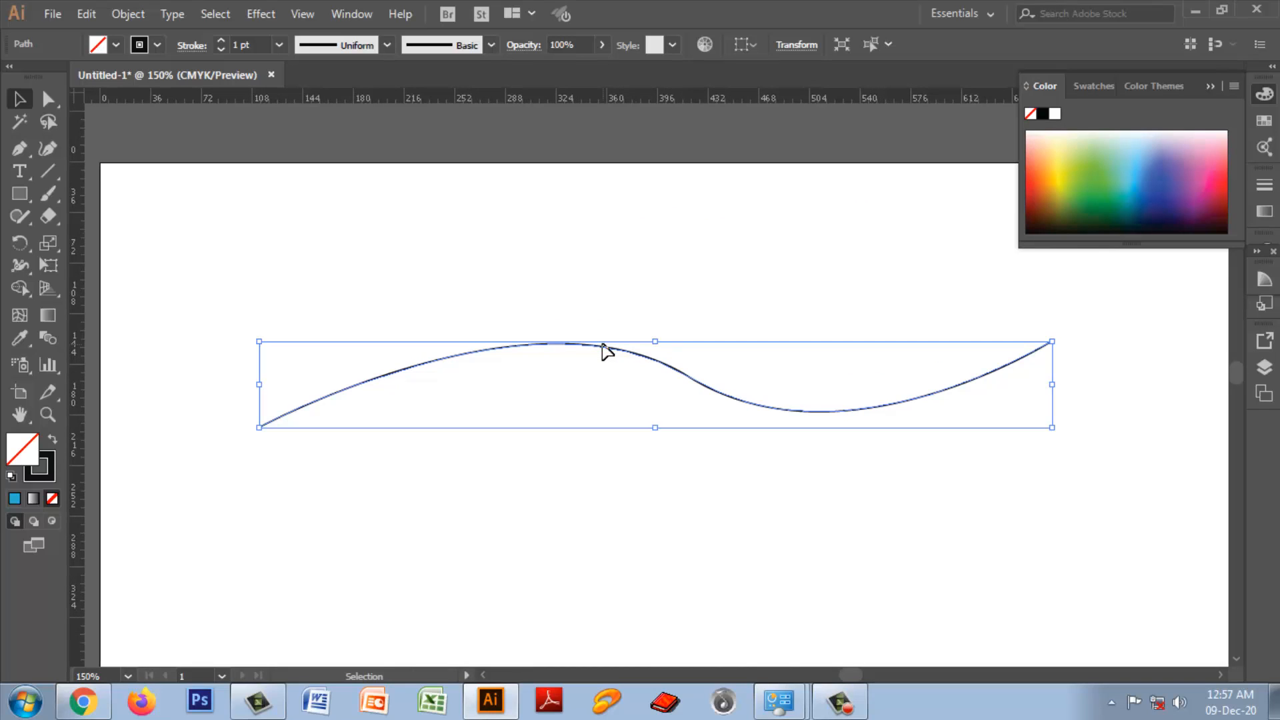
left_click_drag(577, 355, 568, 410, "alt")
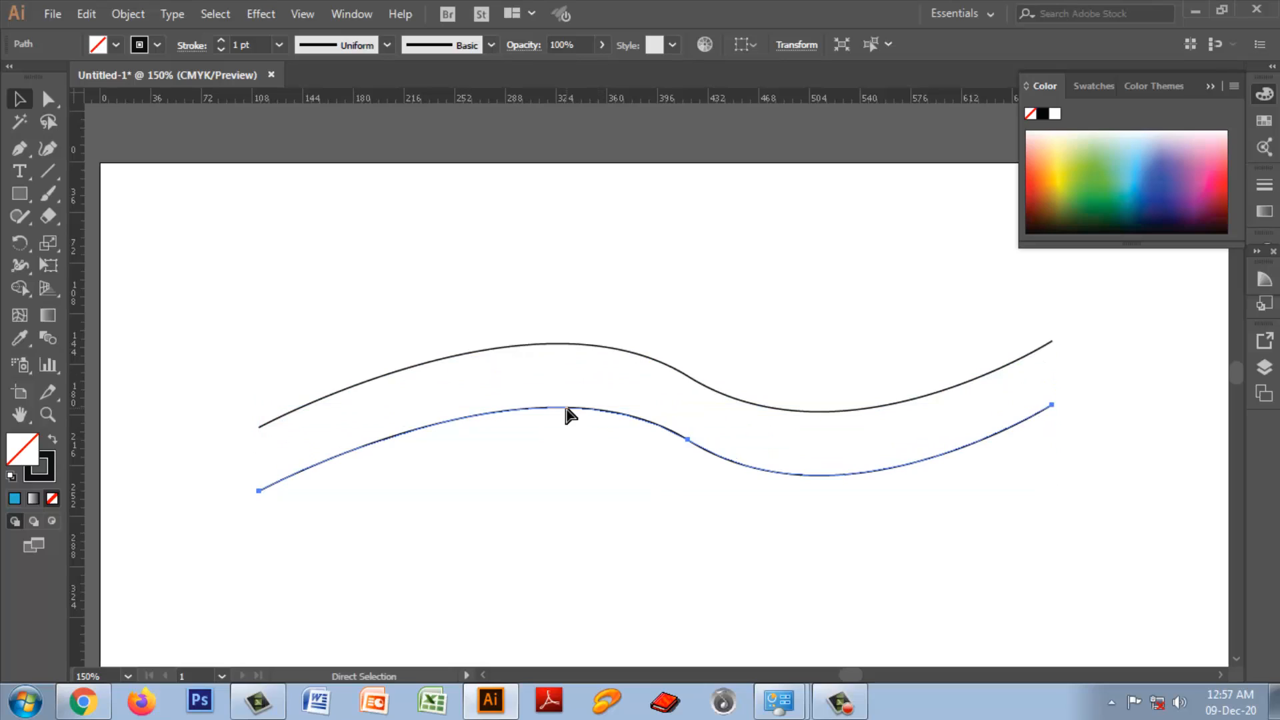
key("ctrl+z")
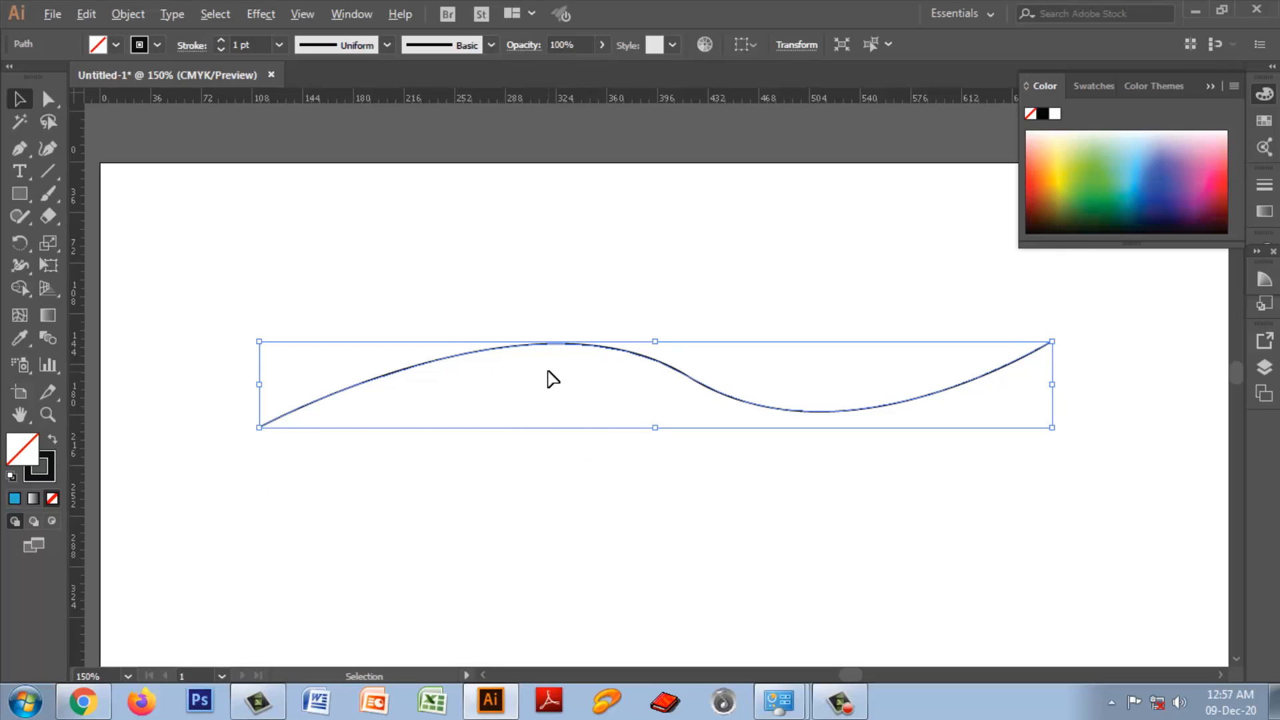
Step: Select the whole wavy path, place a copy about 135 pt below it, and collapse the Color panel
left_click_drag(548, 371, 570, 477)
left_click_drag(532, 283, 604, 517)
left_click_drag(507, 302, 597, 467)
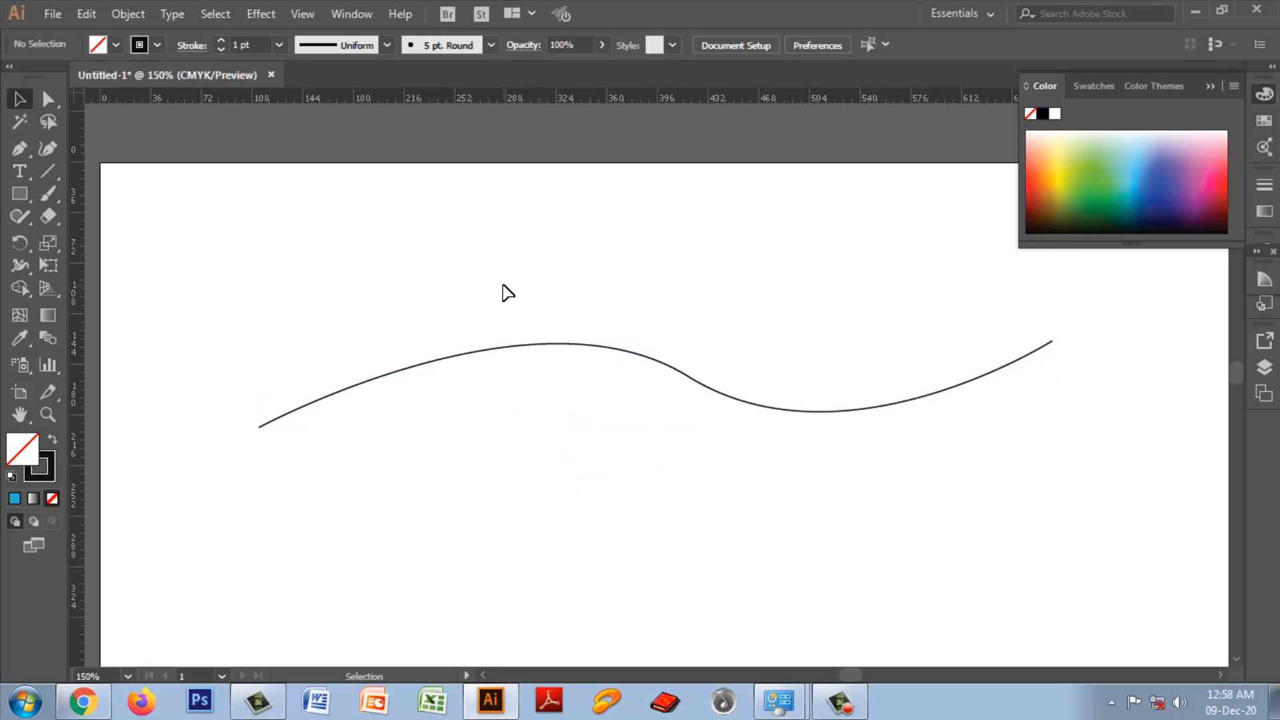
left_click_drag(503, 287, 574, 341)
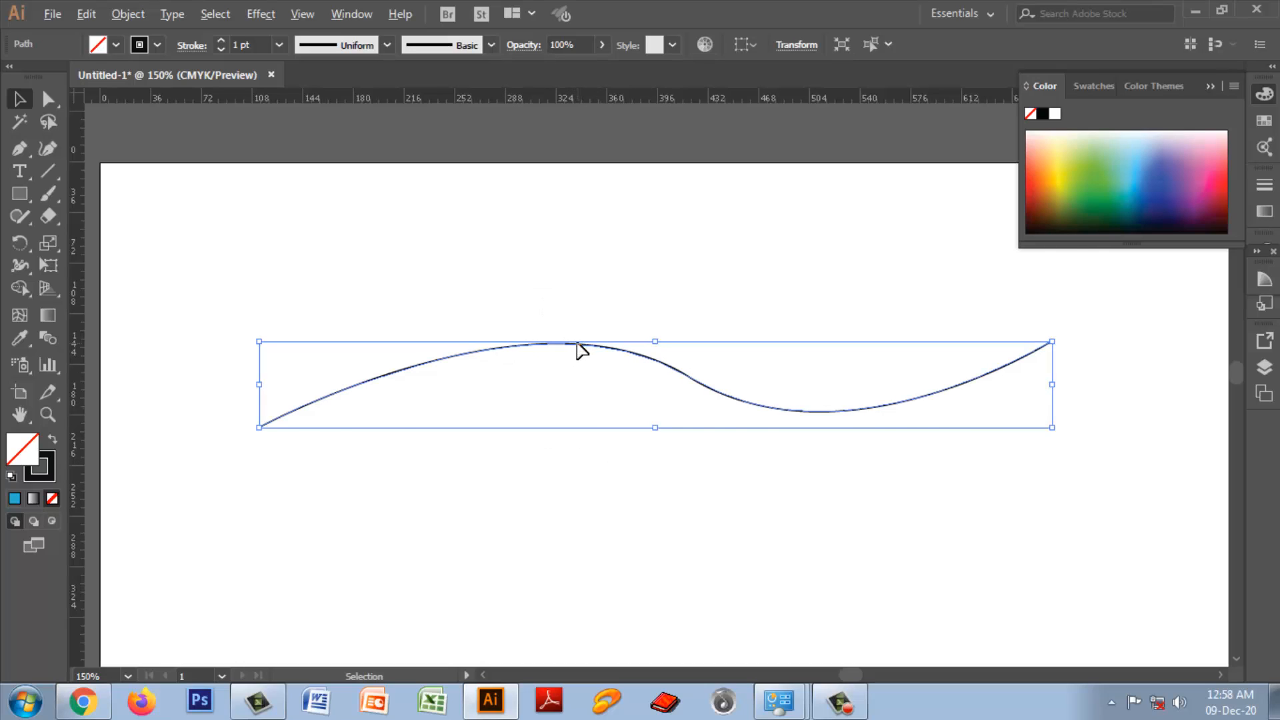
left_click_drag(578, 345, 596, 538)
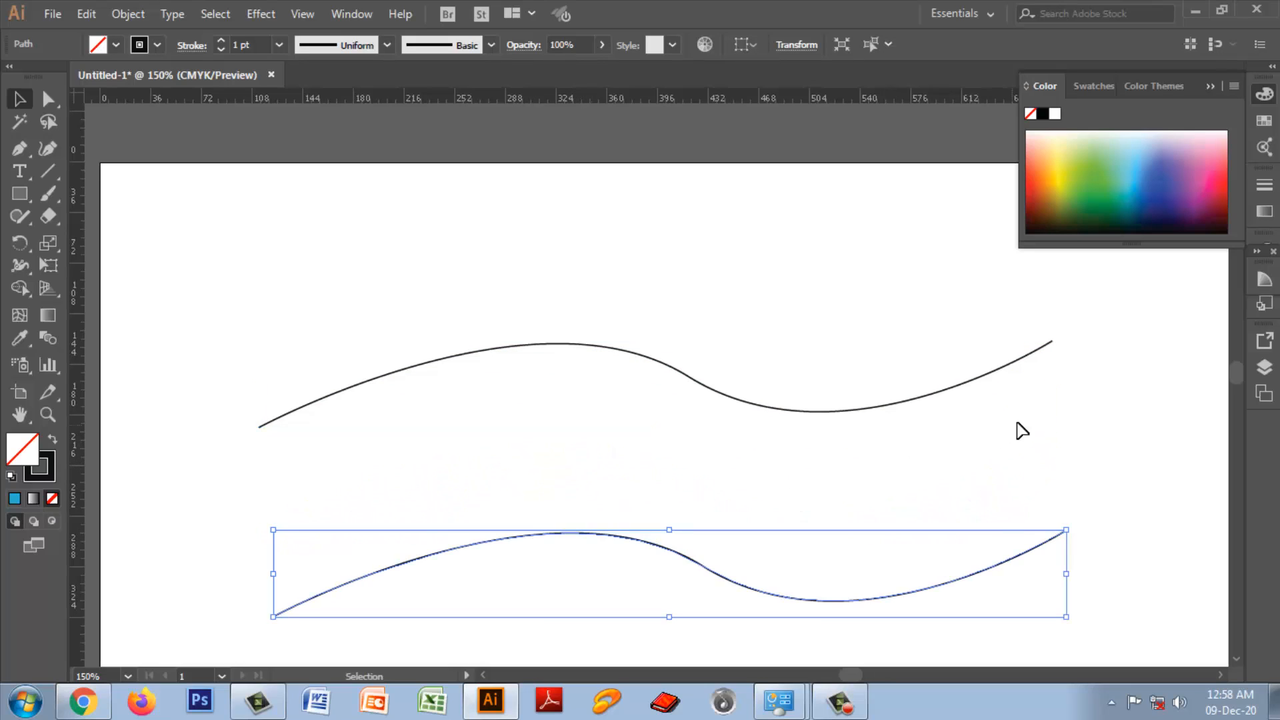
scroll(1019, 429, "down", 1)
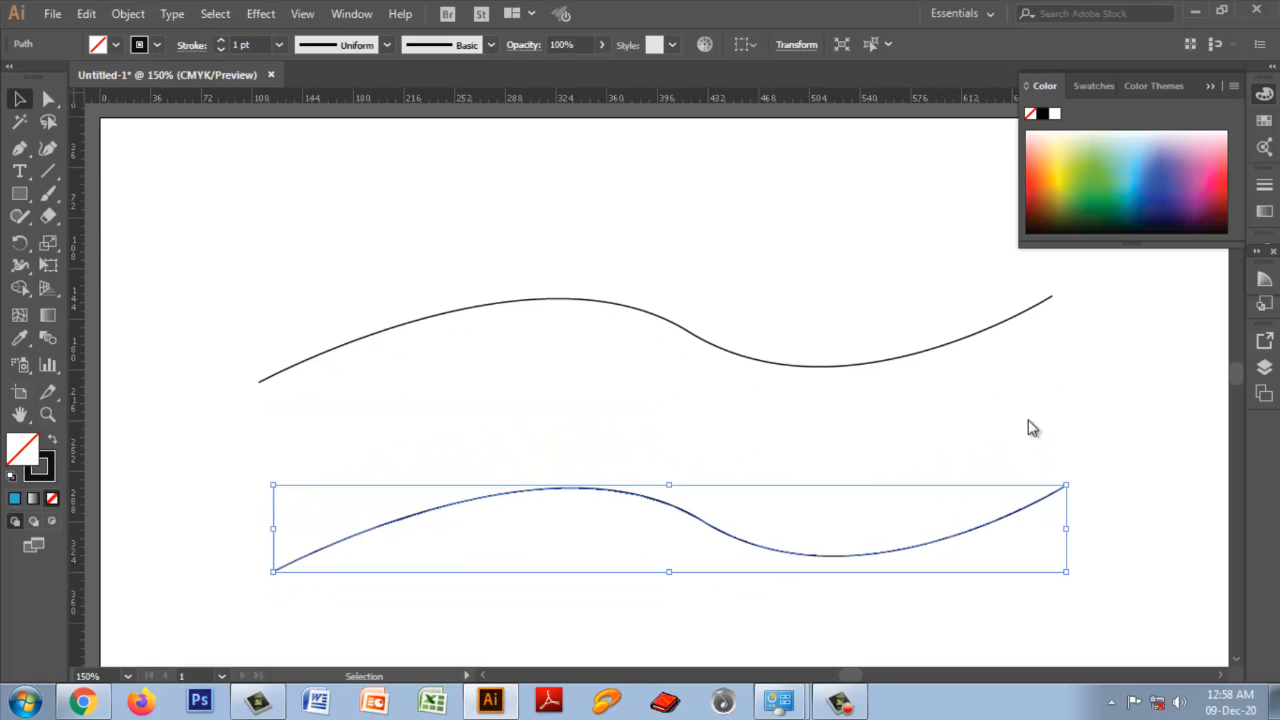
left_click(1210, 86)
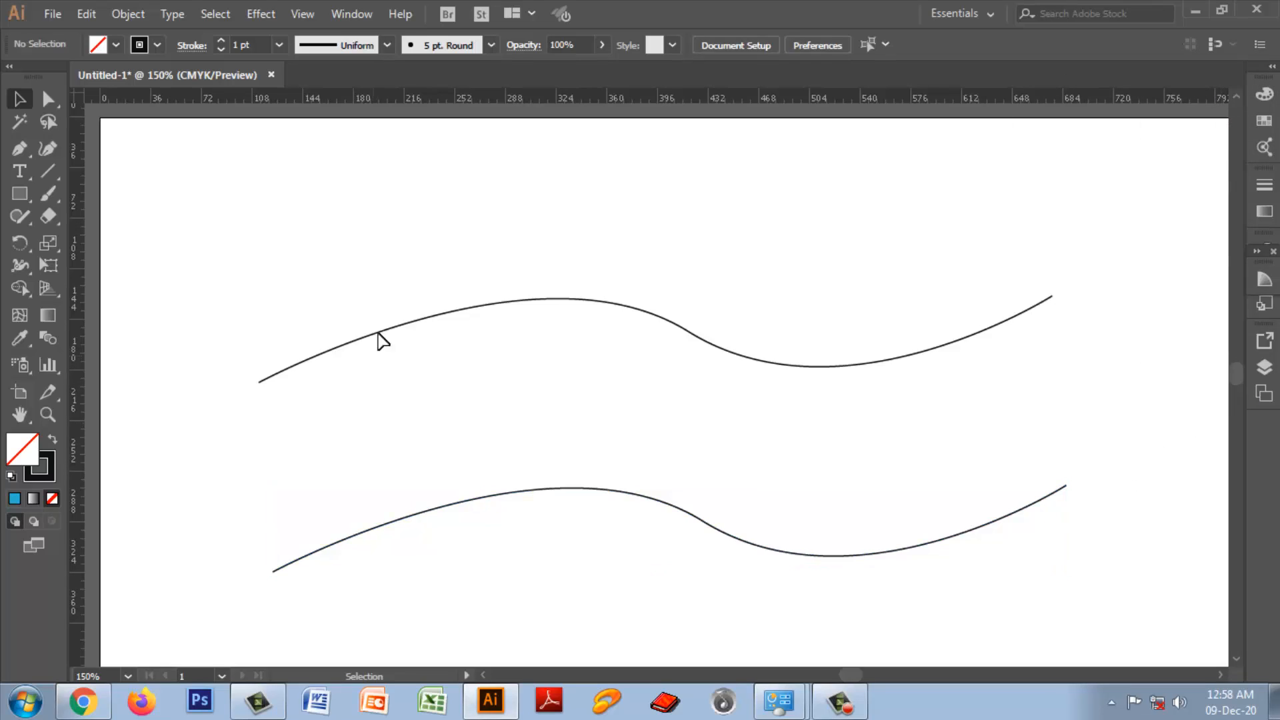
Step: Select both wavy paths together with the Selection tool and deselect them
left_click(1151, 488)
left_click_drag(206, 245, 549, 525)
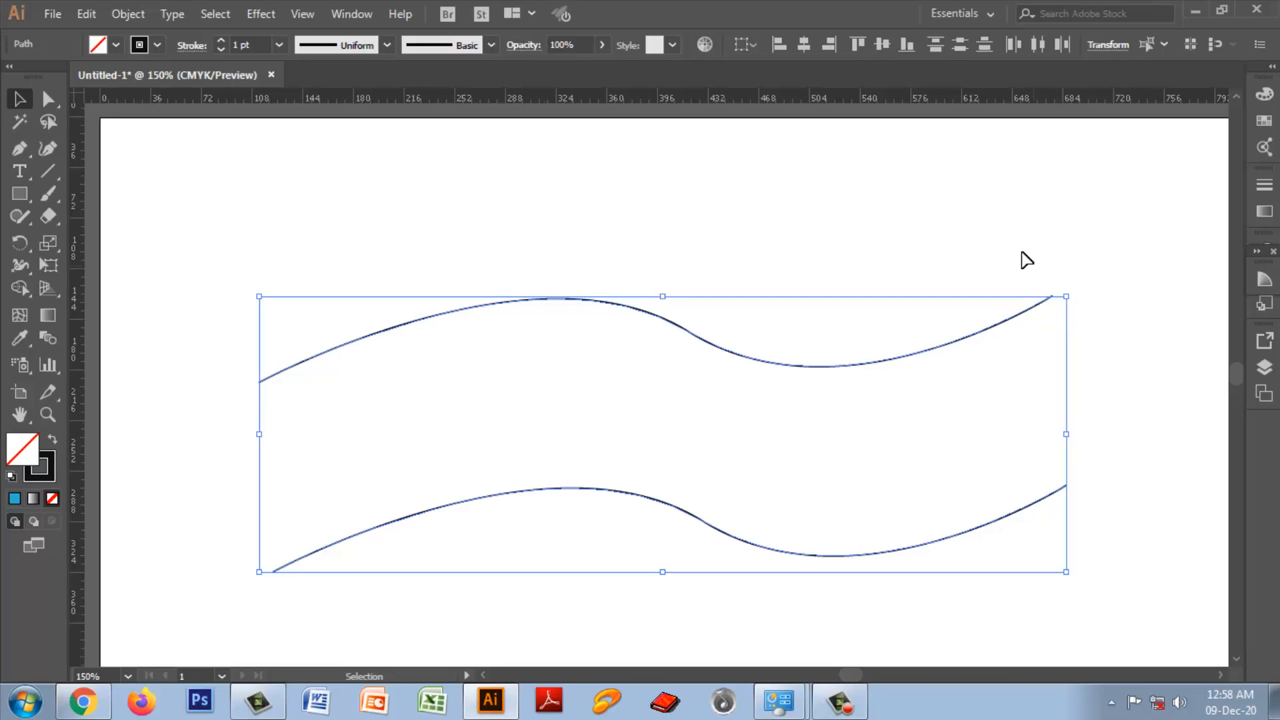
left_click(1025, 258)
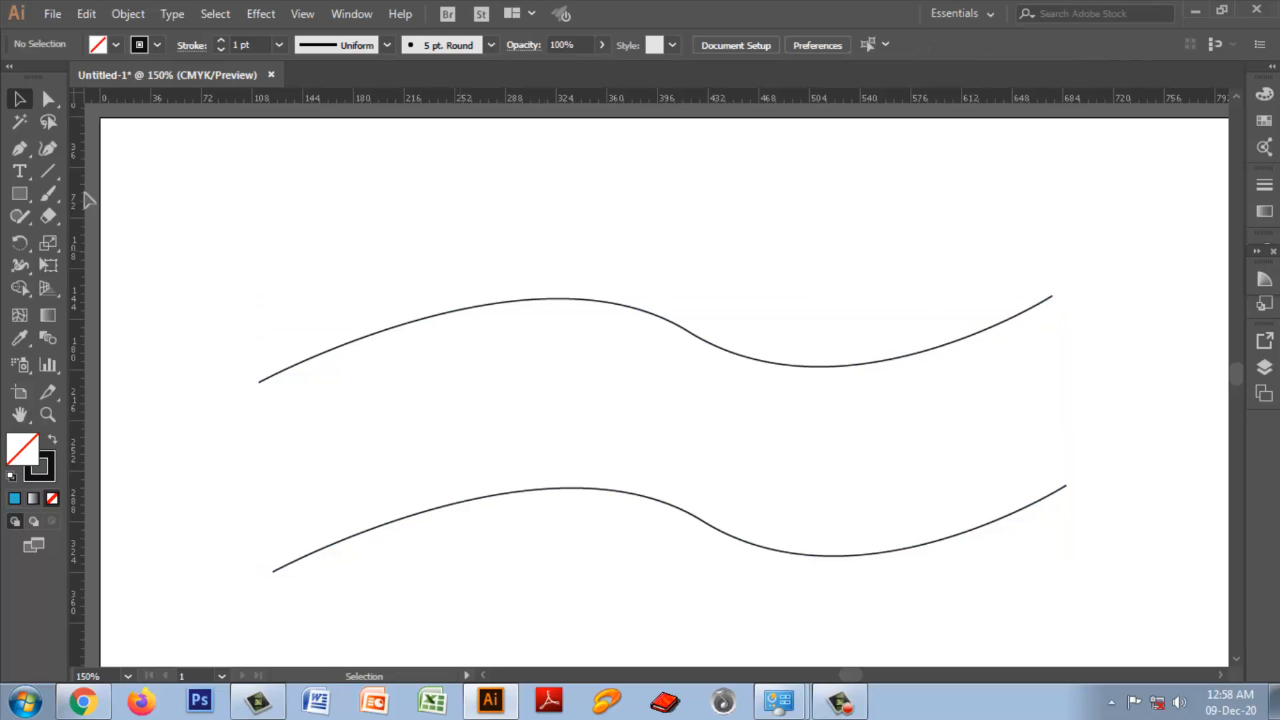
Step: Try selecting the right end anchors of the two wavy paths, separately and together, with the Direct Selection tool
left_click_drag(48, 94, 165, 103)
left_click_drag(1002, 252, 1061, 328)
left_click_drag(1038, 432, 1088, 525)
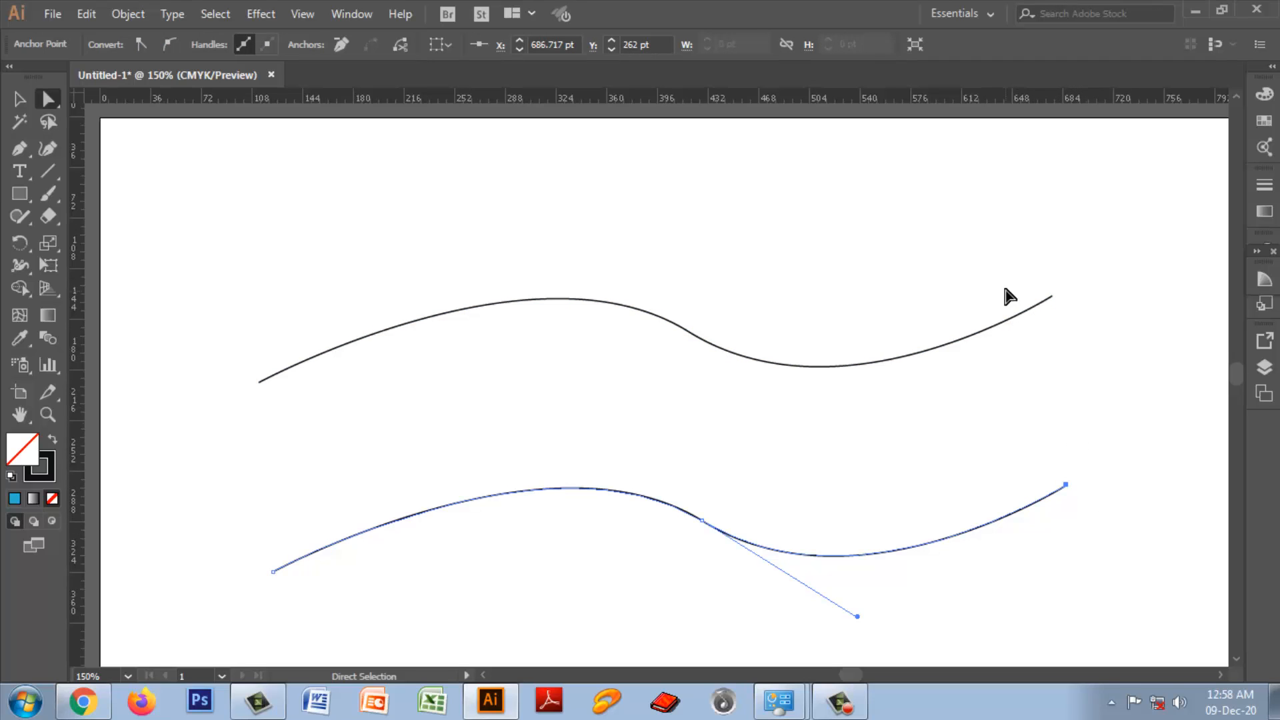
left_click_drag(973, 243, 1080, 526)
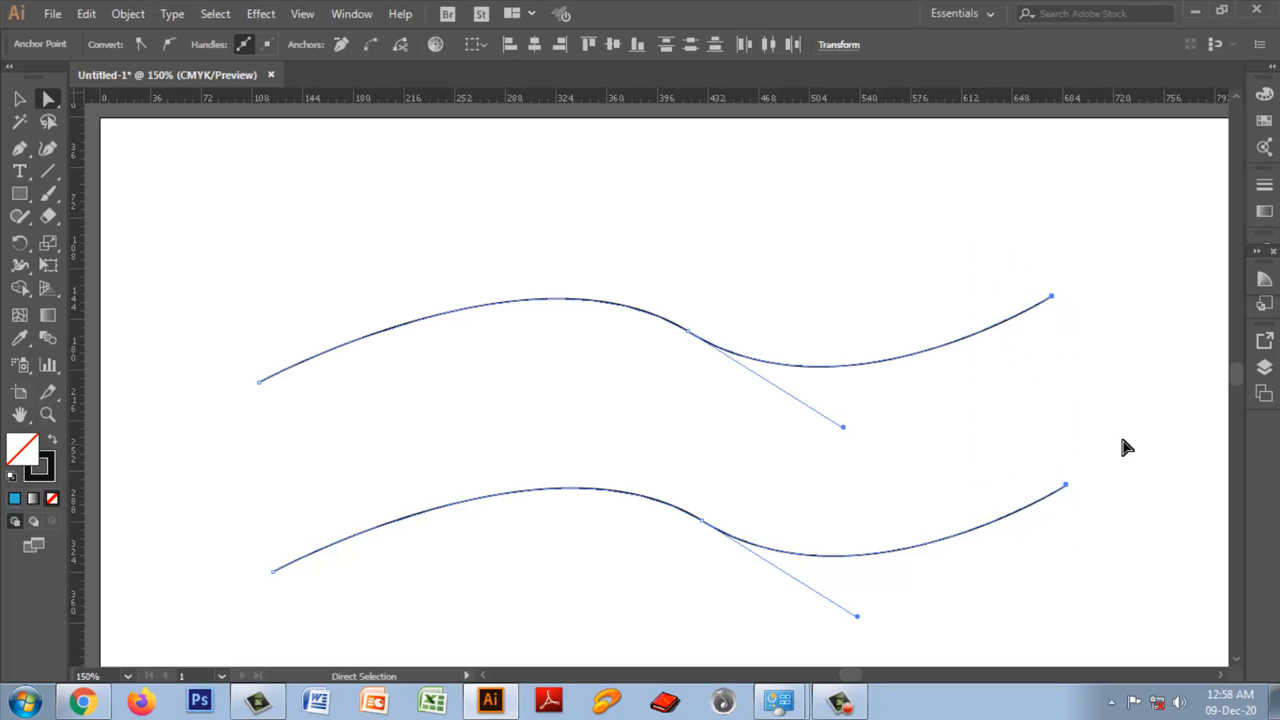
left_click(1056, 342)
left_click_drag(1019, 275, 1065, 360)
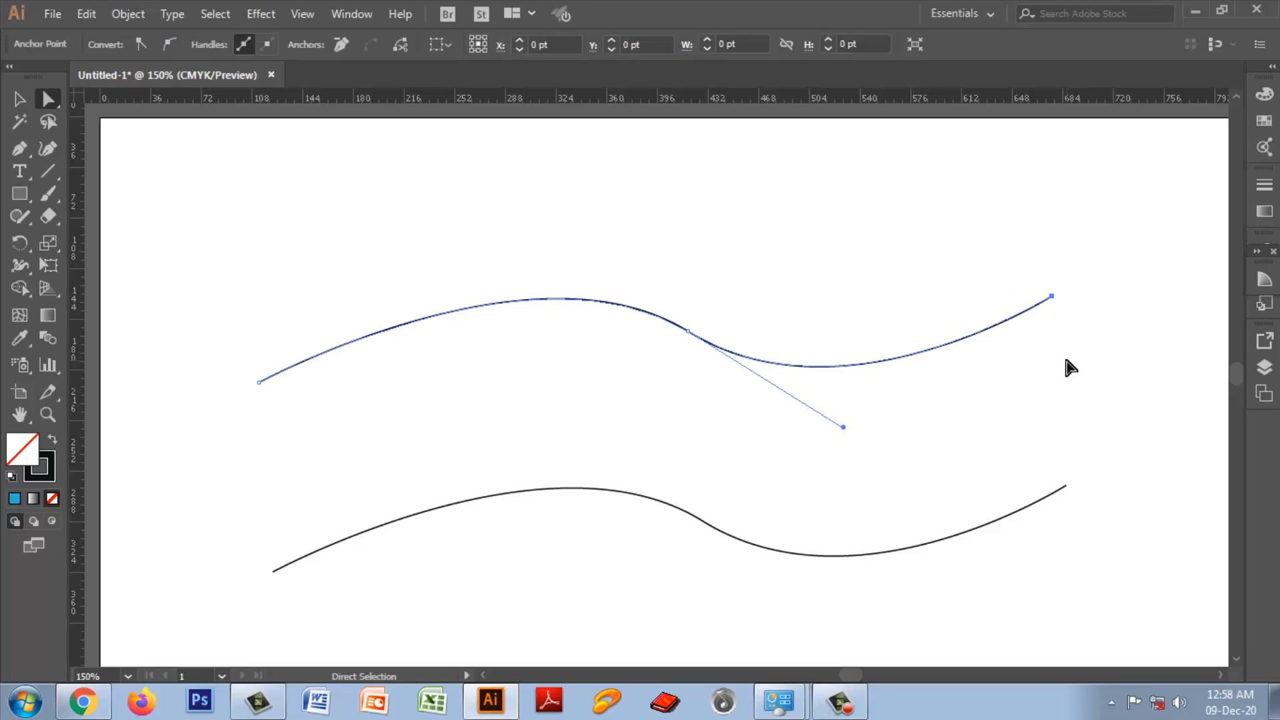
left_click(1059, 490, "shift")
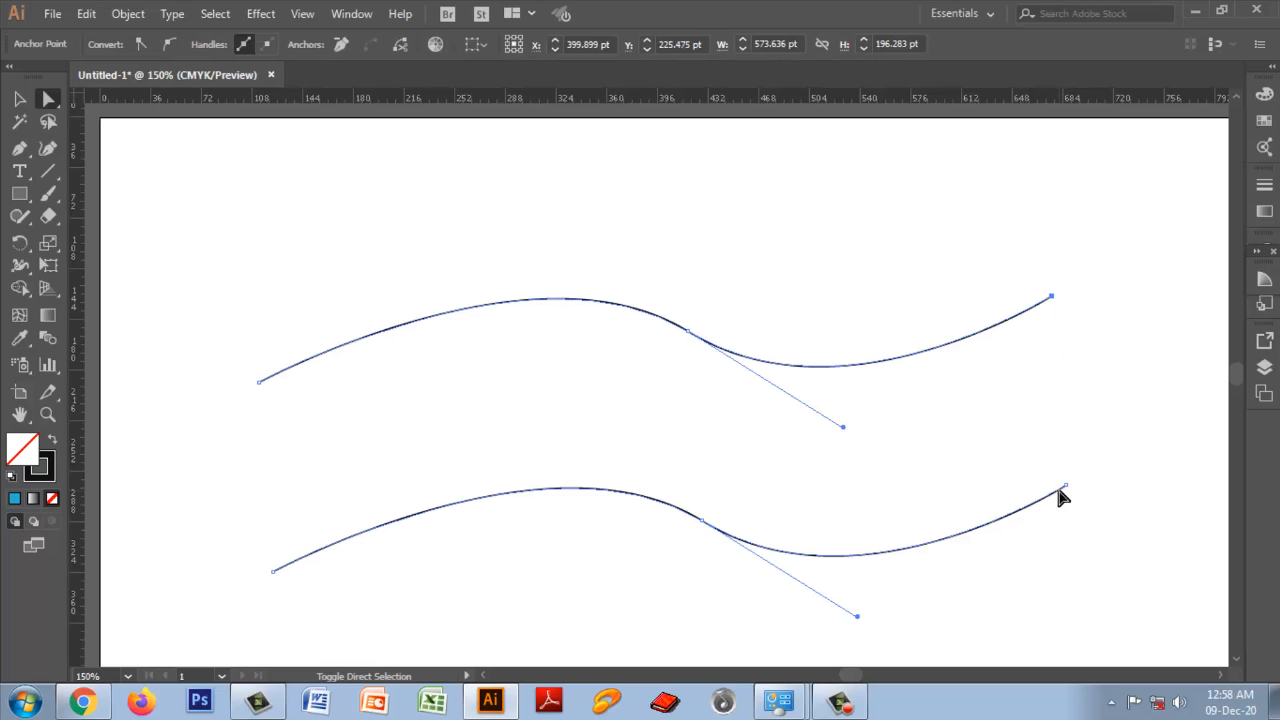
right_click(989, 374)
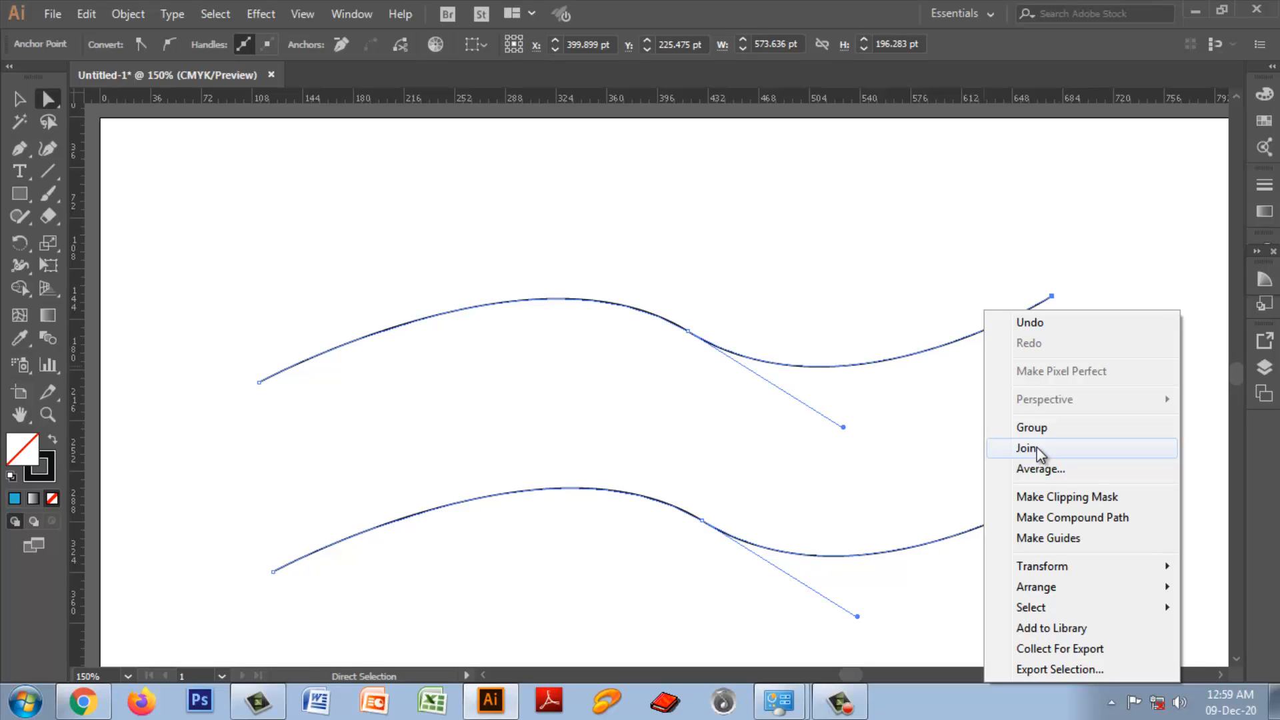
Step: Select the right end anchors of both wavy paths, join them with a straight segment, and deselect
left_click_drag(904, 229, 1078, 530)
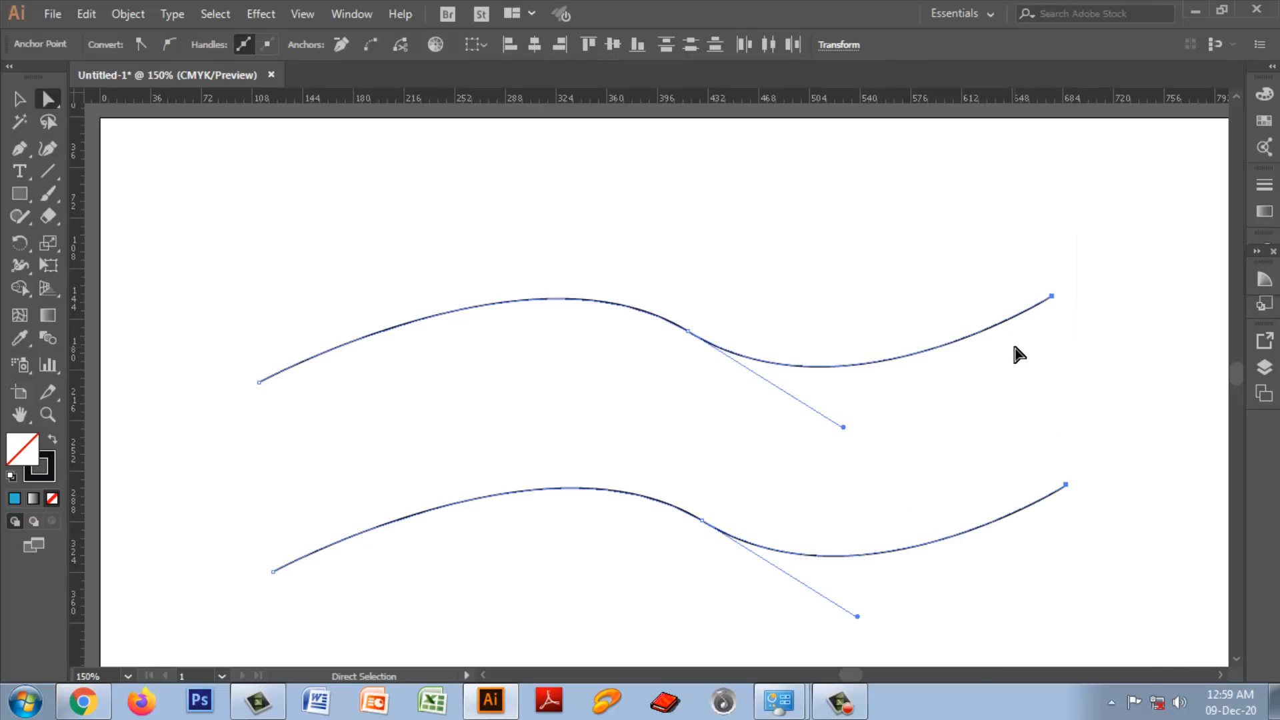
right_click(1013, 347)
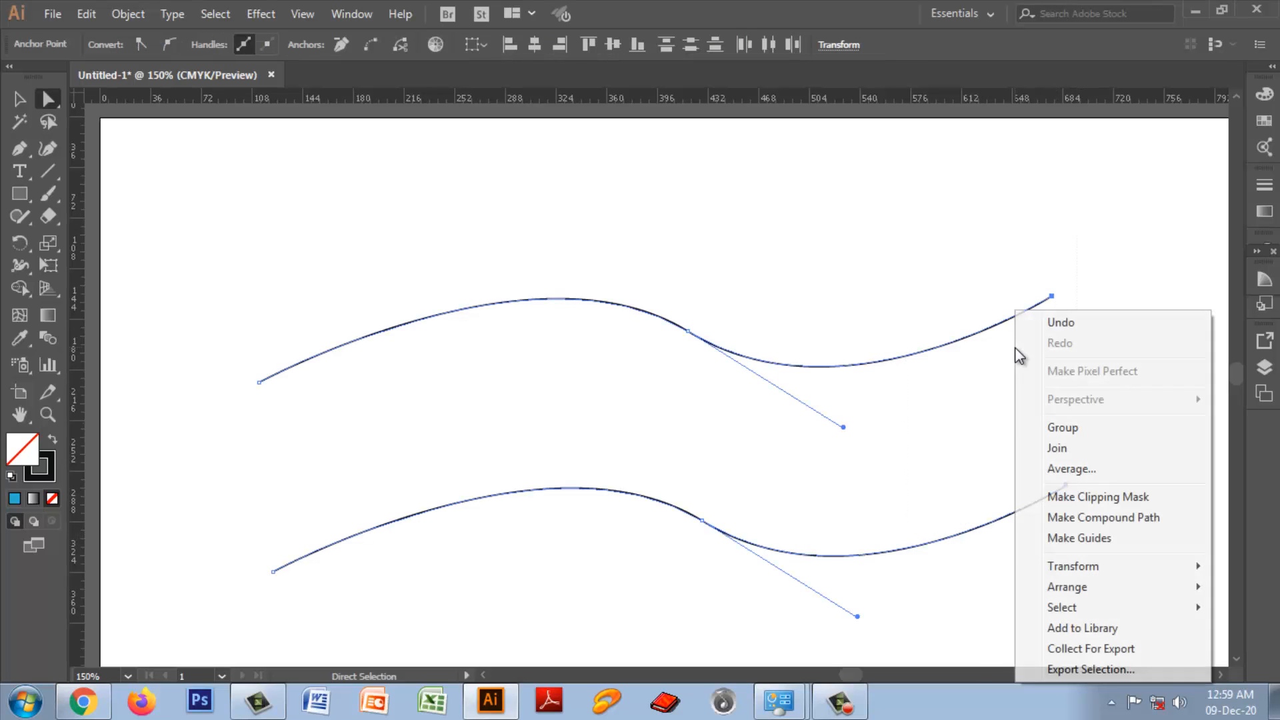
left_click(1066, 450)
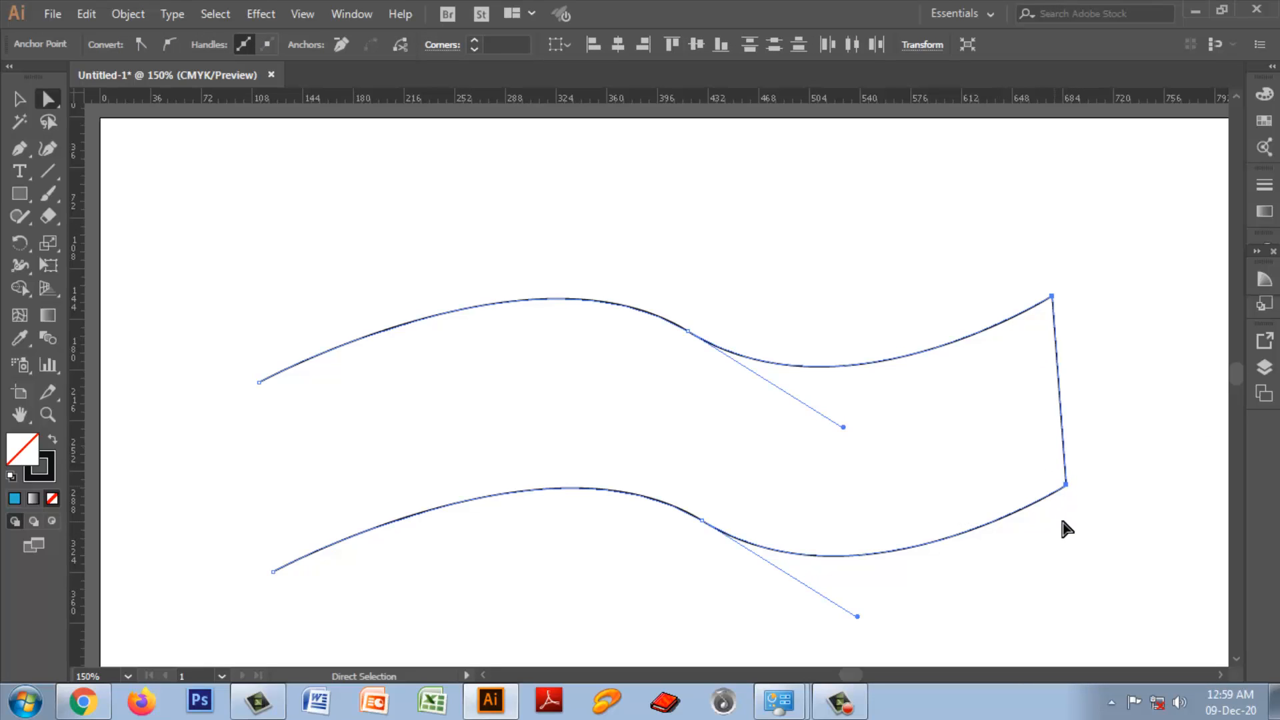
left_click(1095, 530)
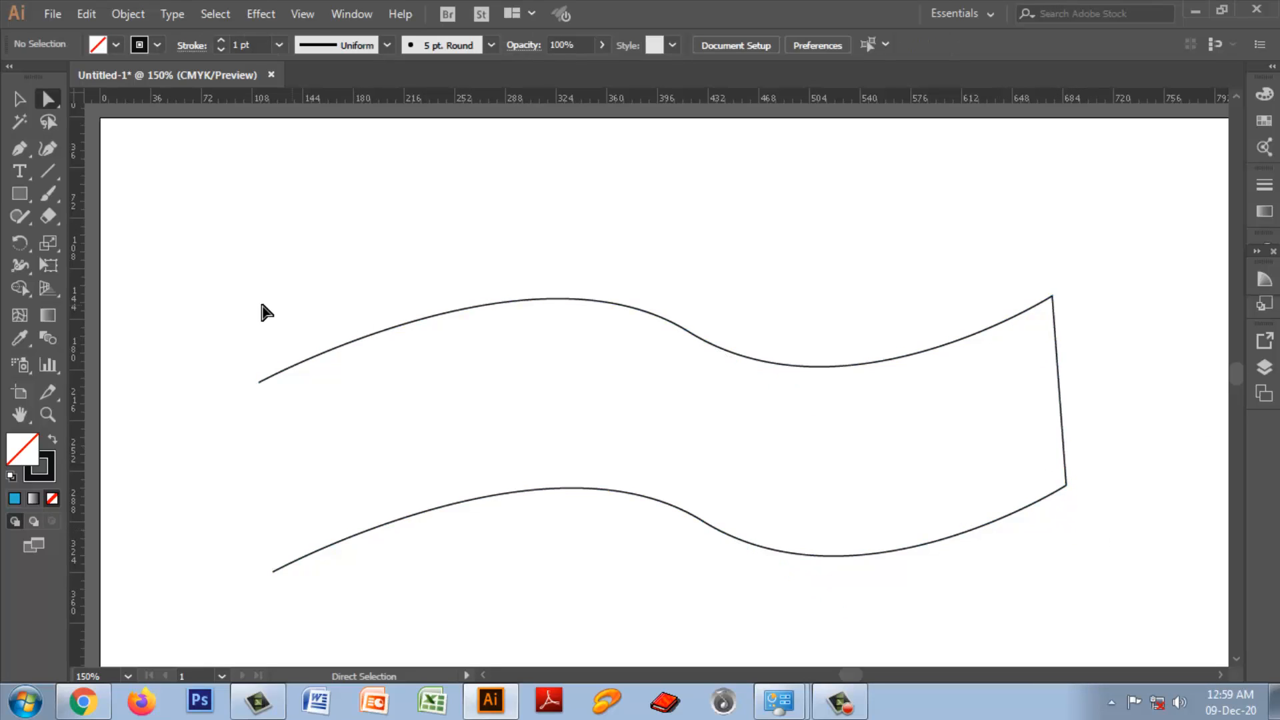
Step: Join the two open left end anchors to close the wavy shape, and deselect it
left_click_drag(223, 299, 353, 645)
right_click(278, 434)
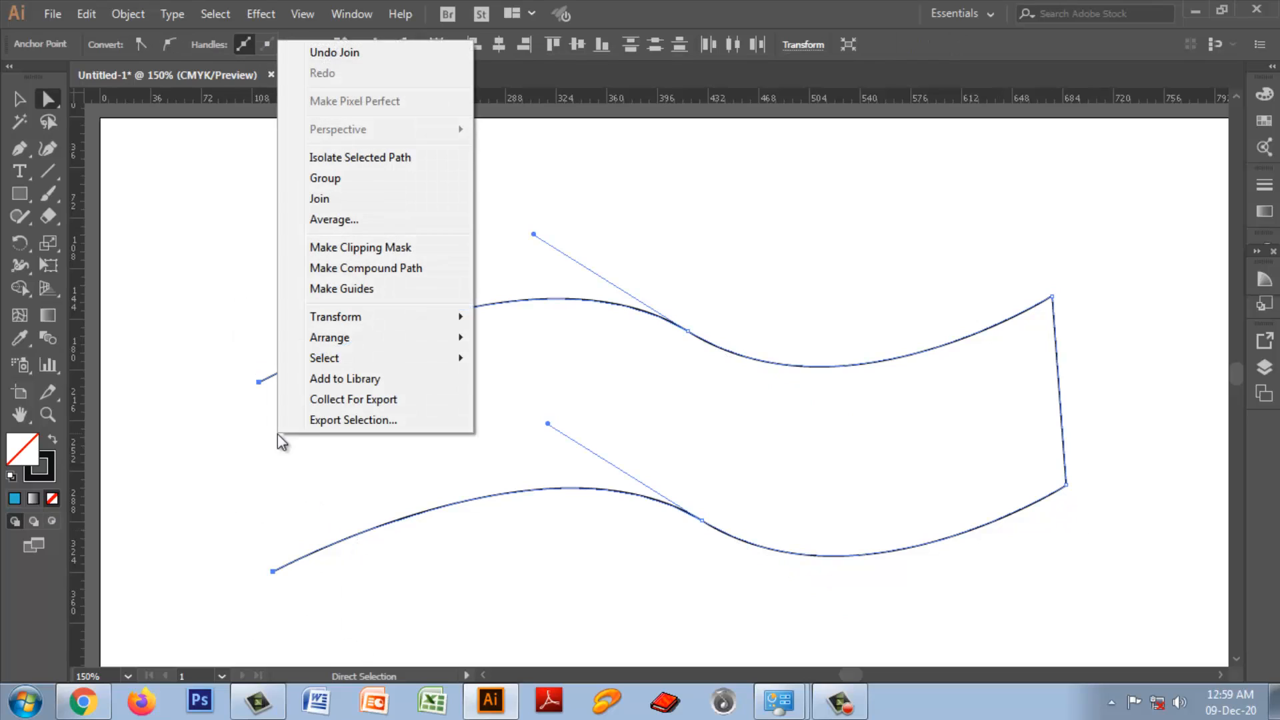
left_click(329, 200)
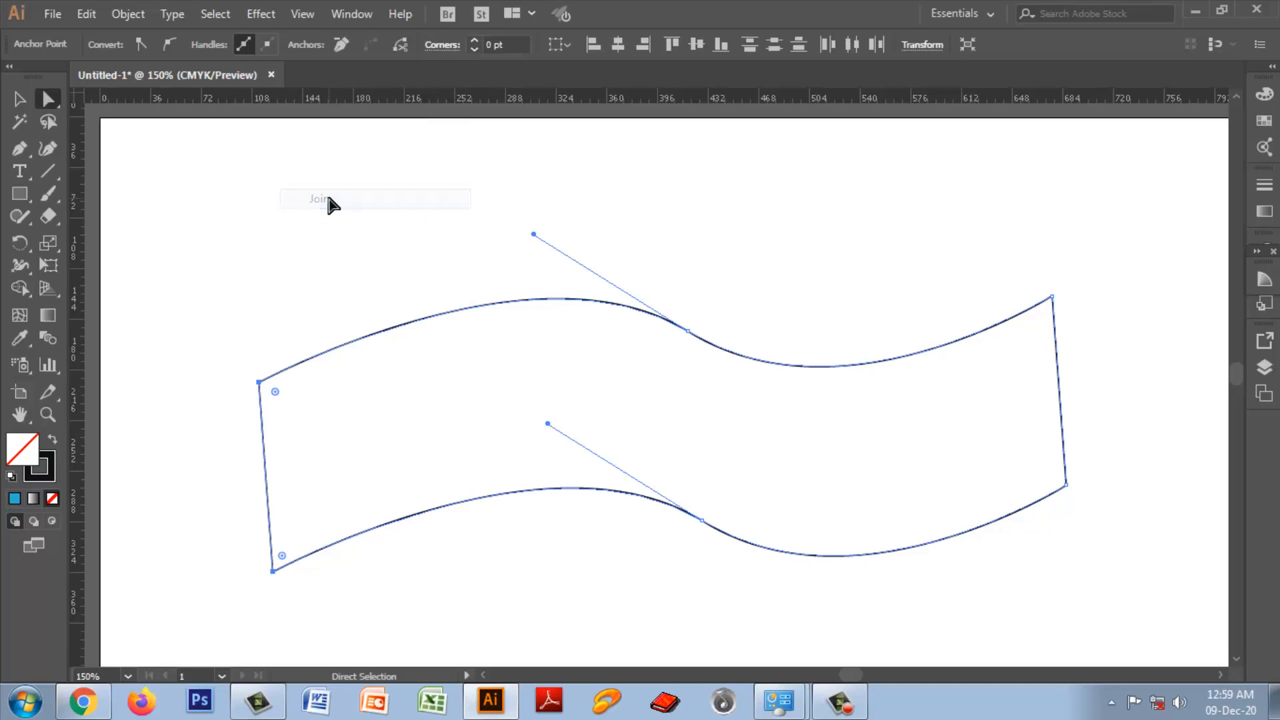
left_click(1147, 507)
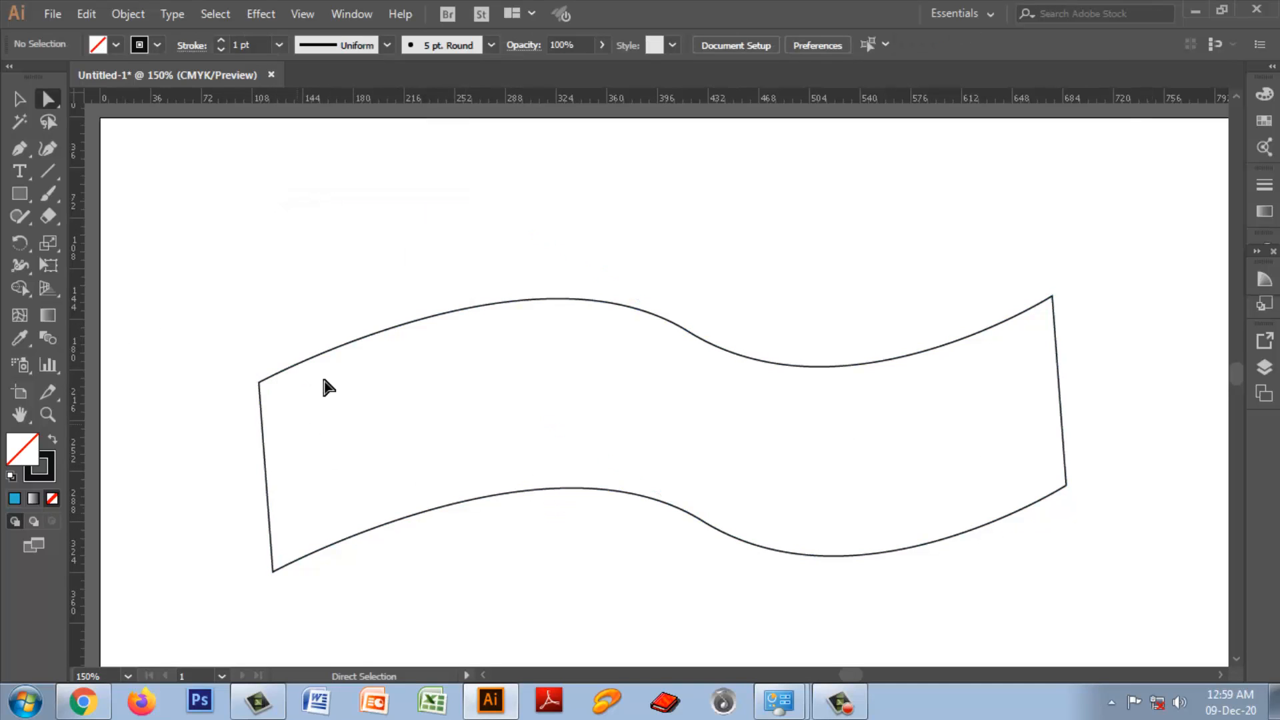
Step: Select the closed wavy shape and try the green fill 3CBF3C in the Color Picker, cancelling without applying it
left_click_drag(257, 281, 1053, 581)
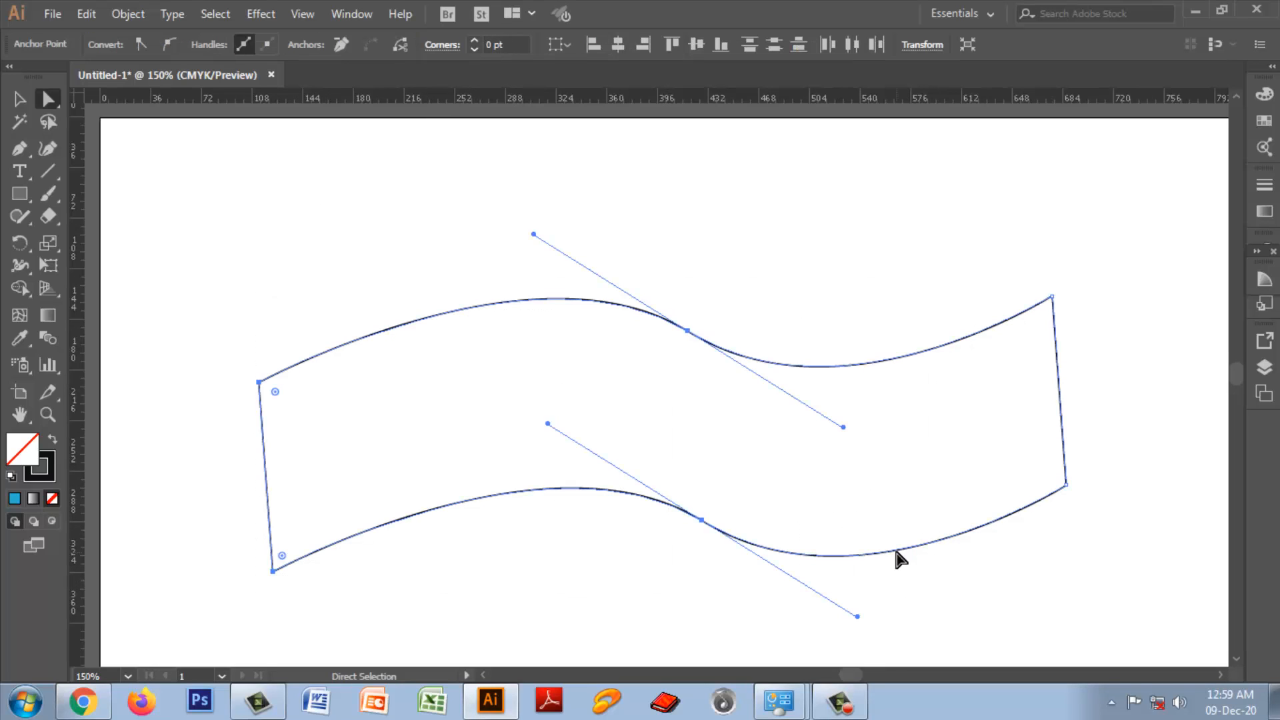
double_click(29, 447)
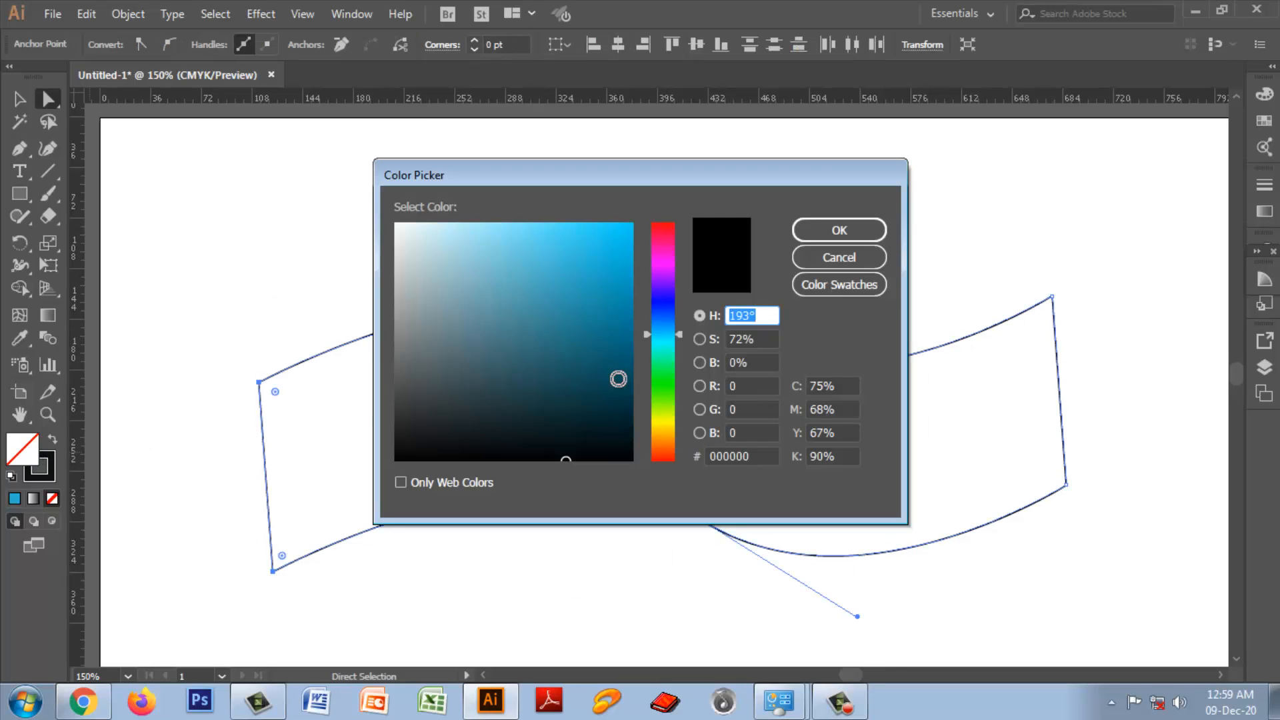
left_click(663, 381)
left_click(561, 282)
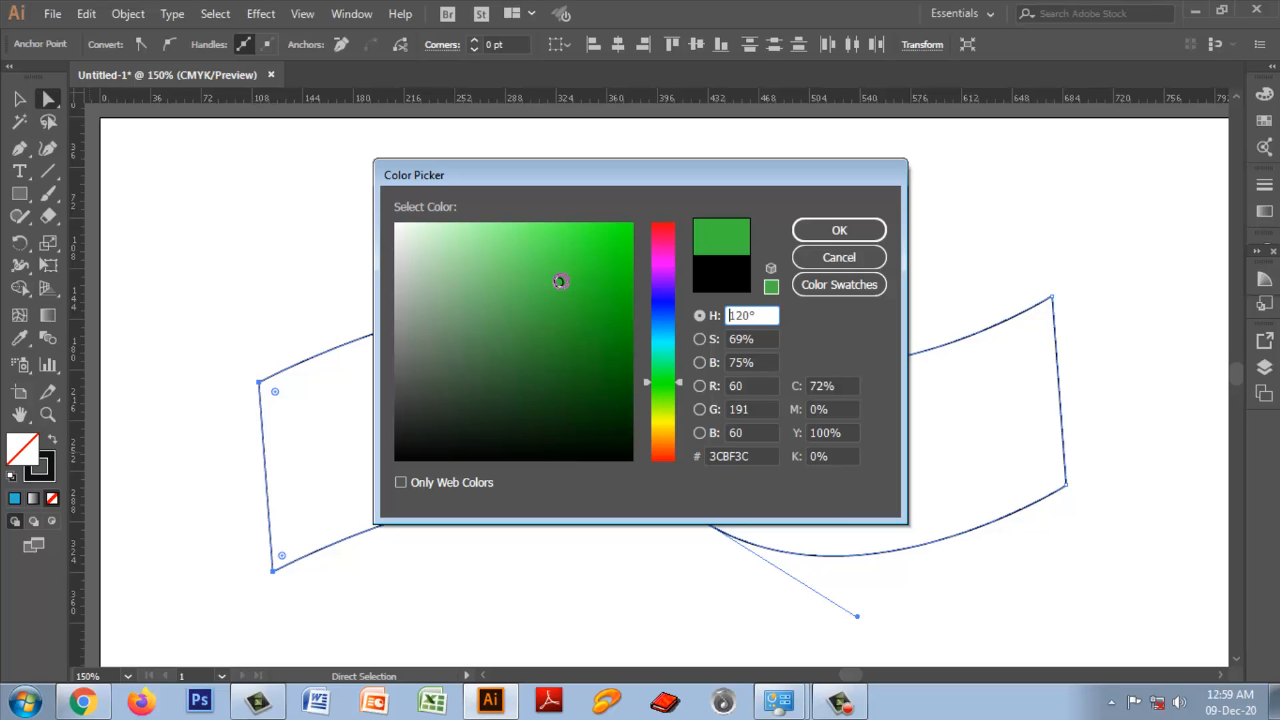
left_click(838, 258)
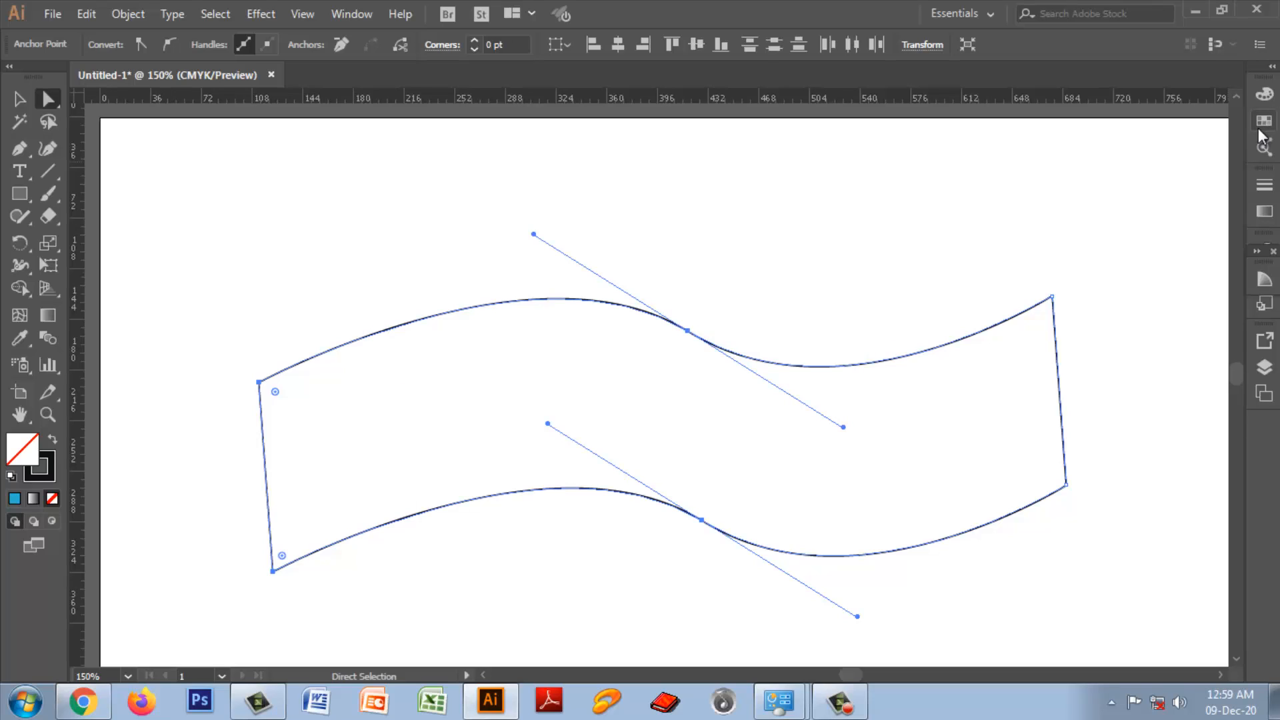
Step: Fill the closed wavy shape with the CMYK Green swatch, look up the Swatches panel, and undo the fill
left_click(1262, 124)
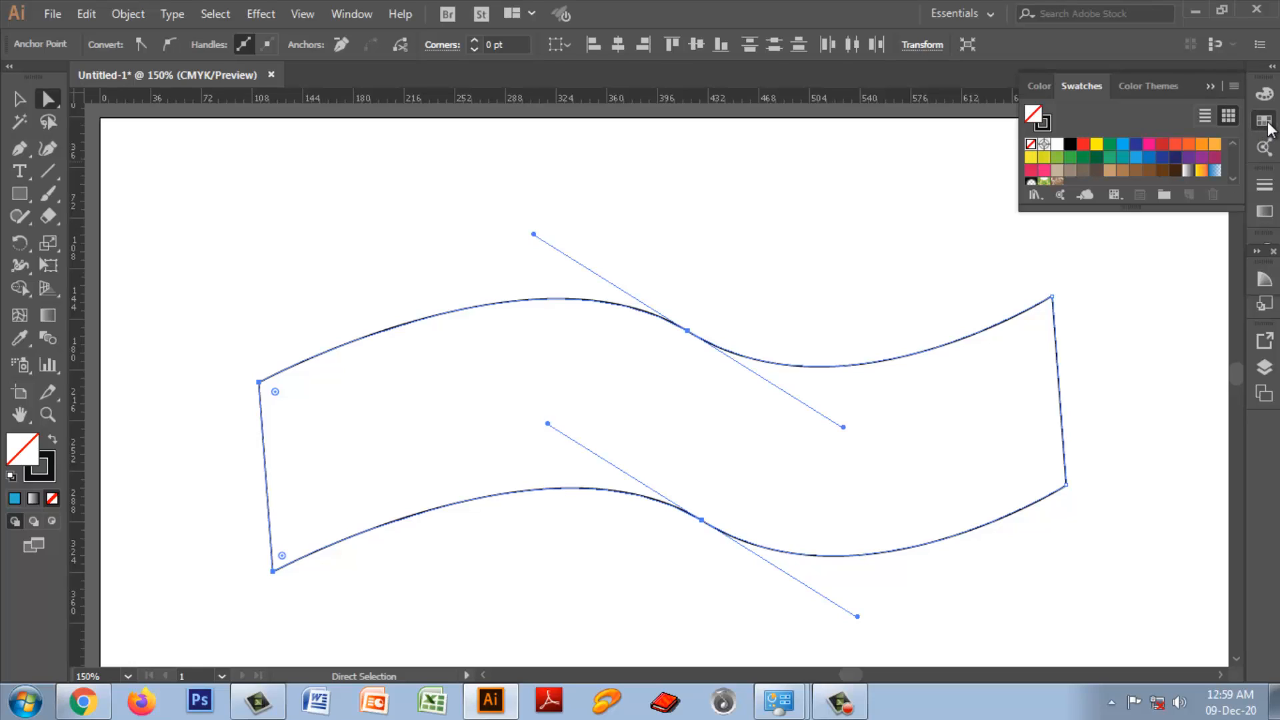
left_click(1112, 149)
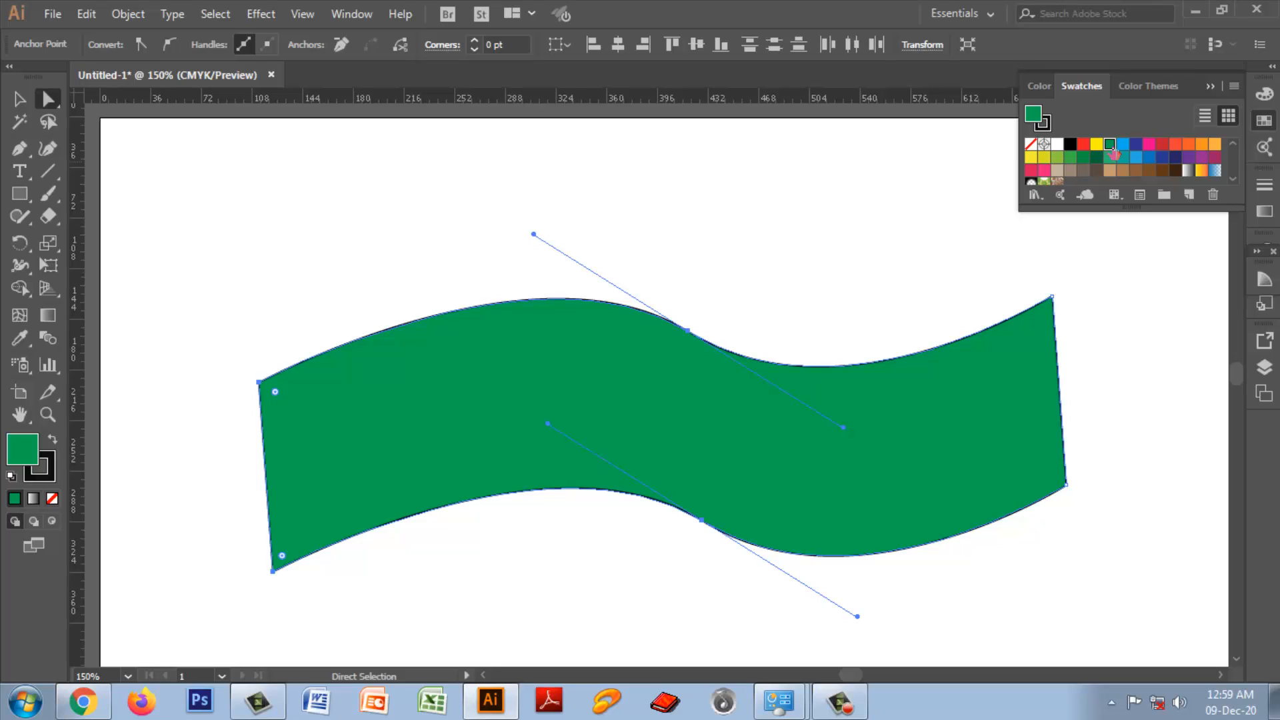
left_click(1210, 87)
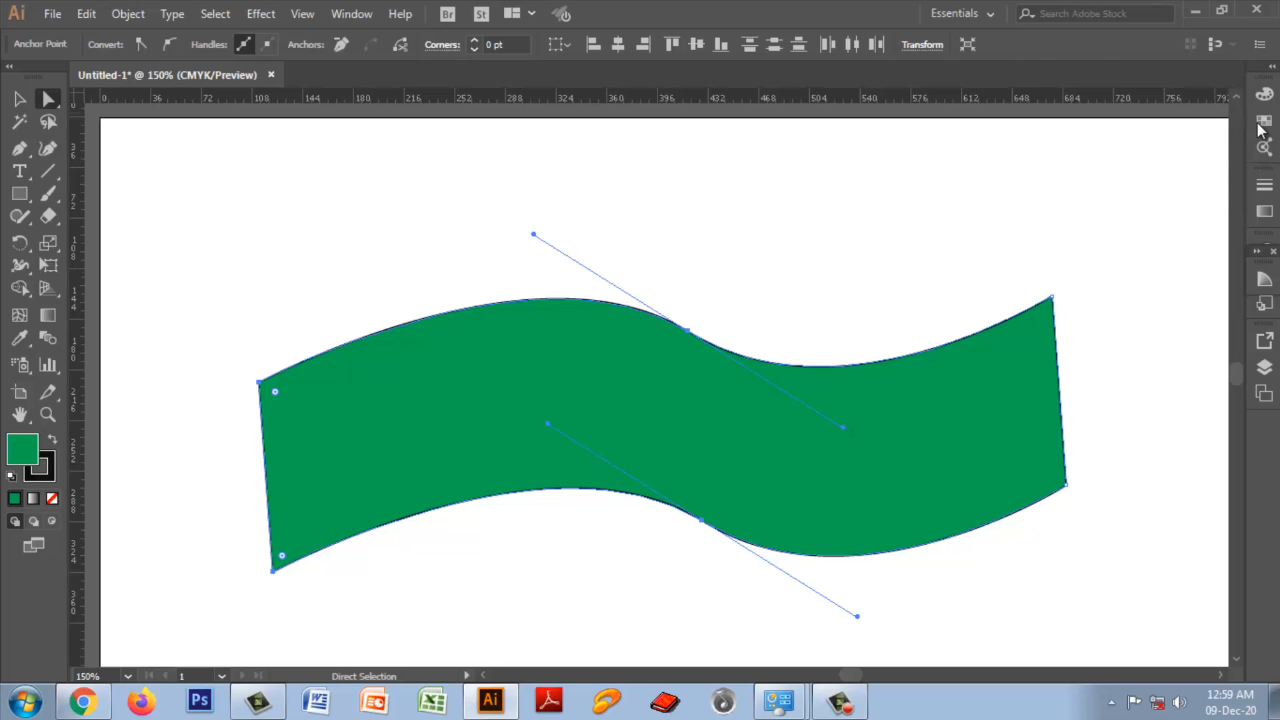
left_click(352, 14)
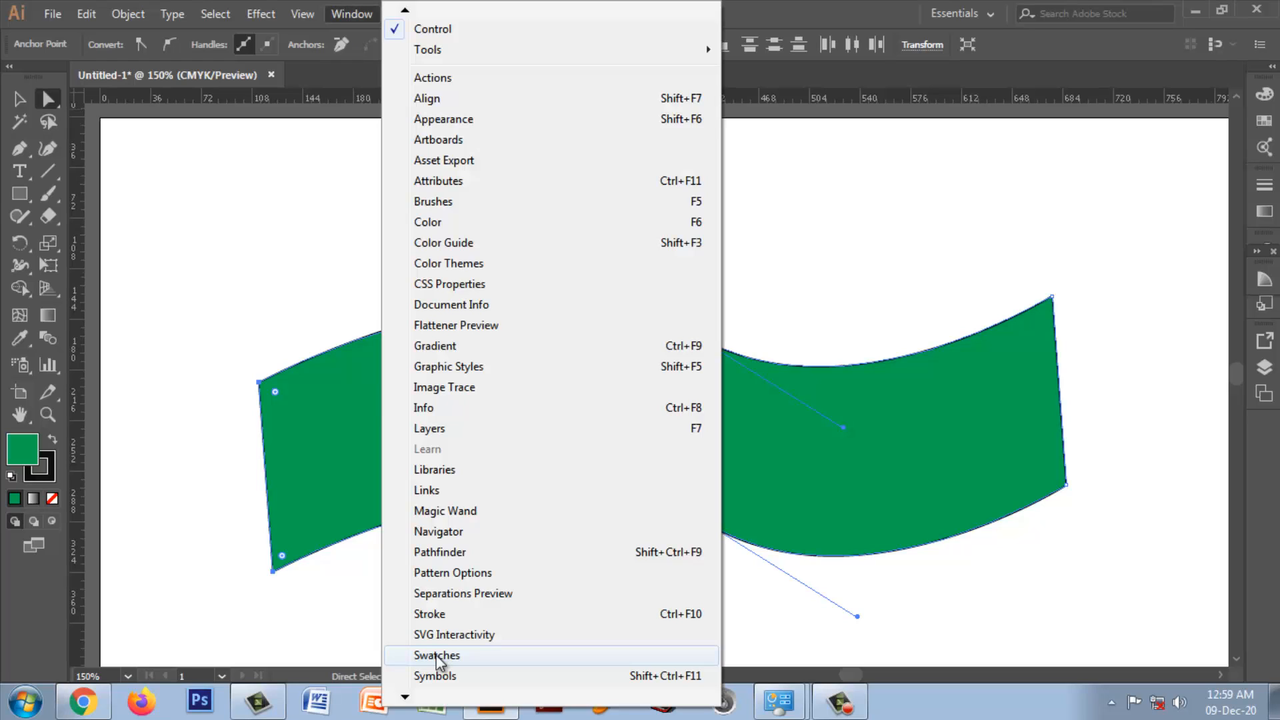
left_click(1215, 146)
key("ctrl+z")
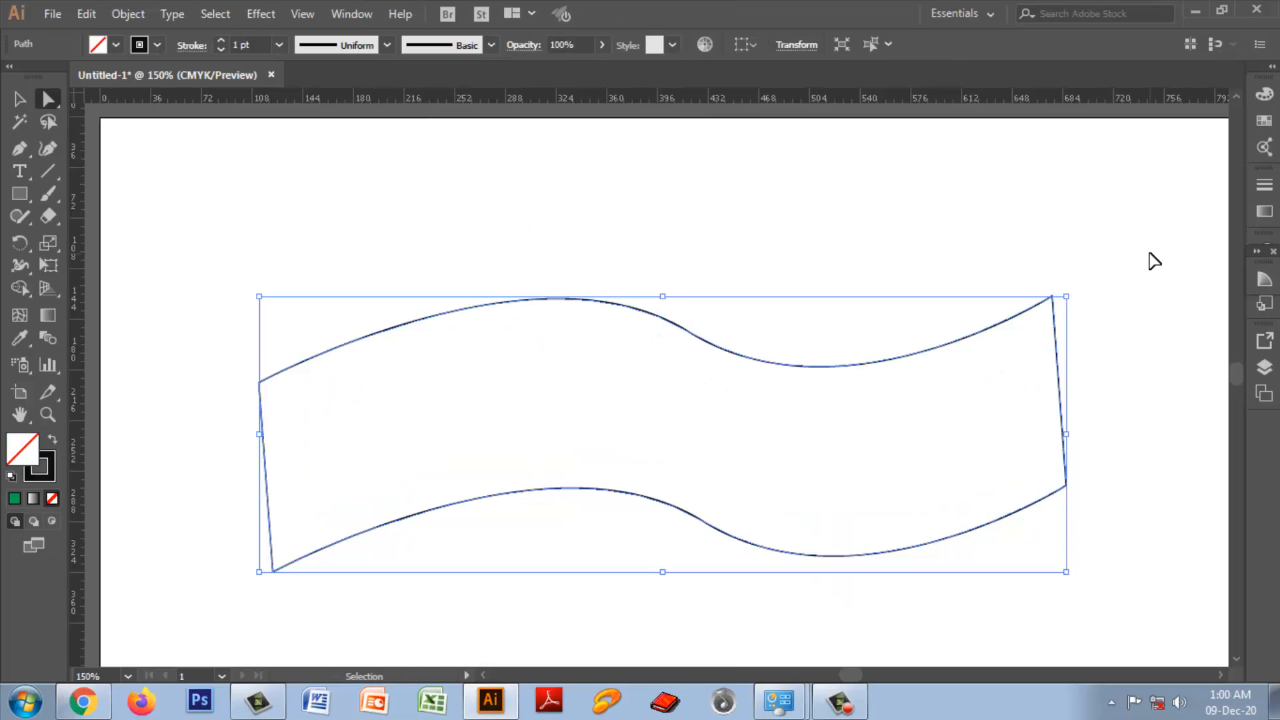
Step: Fill the closed wavy shape with CMYK Green from the Color Picker's color swatches
double_click(22, 452)
left_click(838, 285)
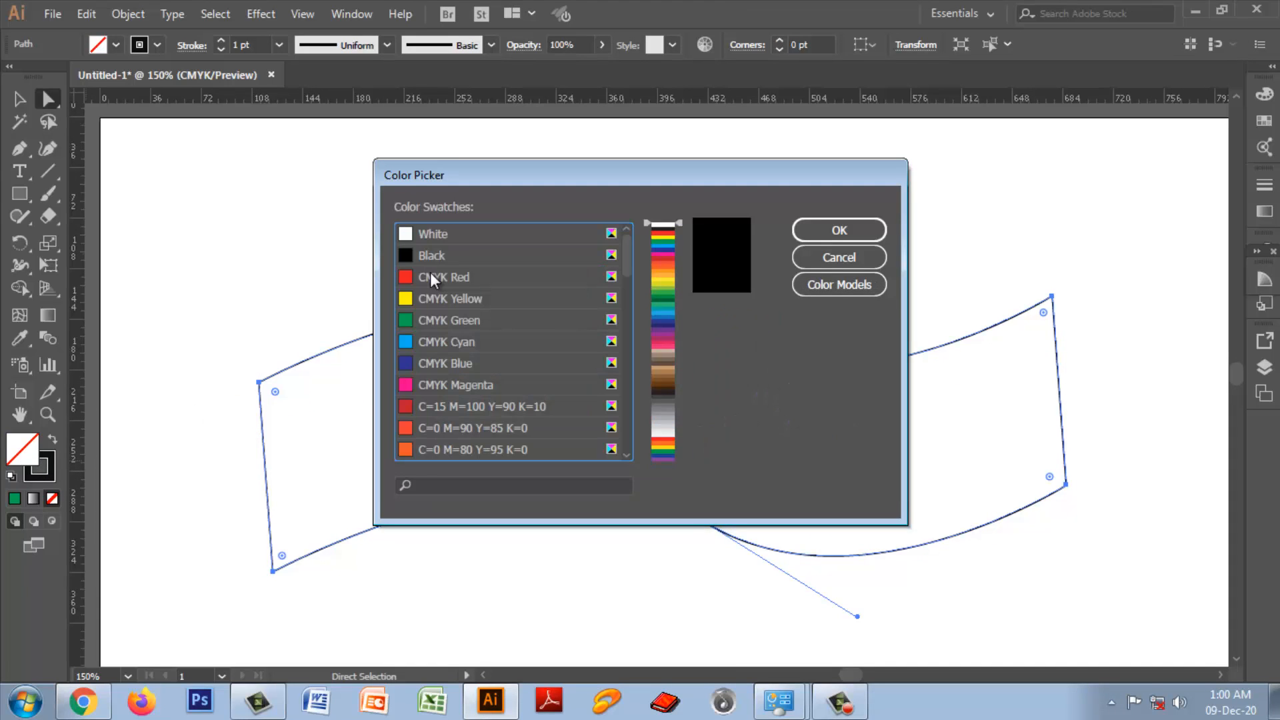
left_click(422, 320)
left_click(835, 232)
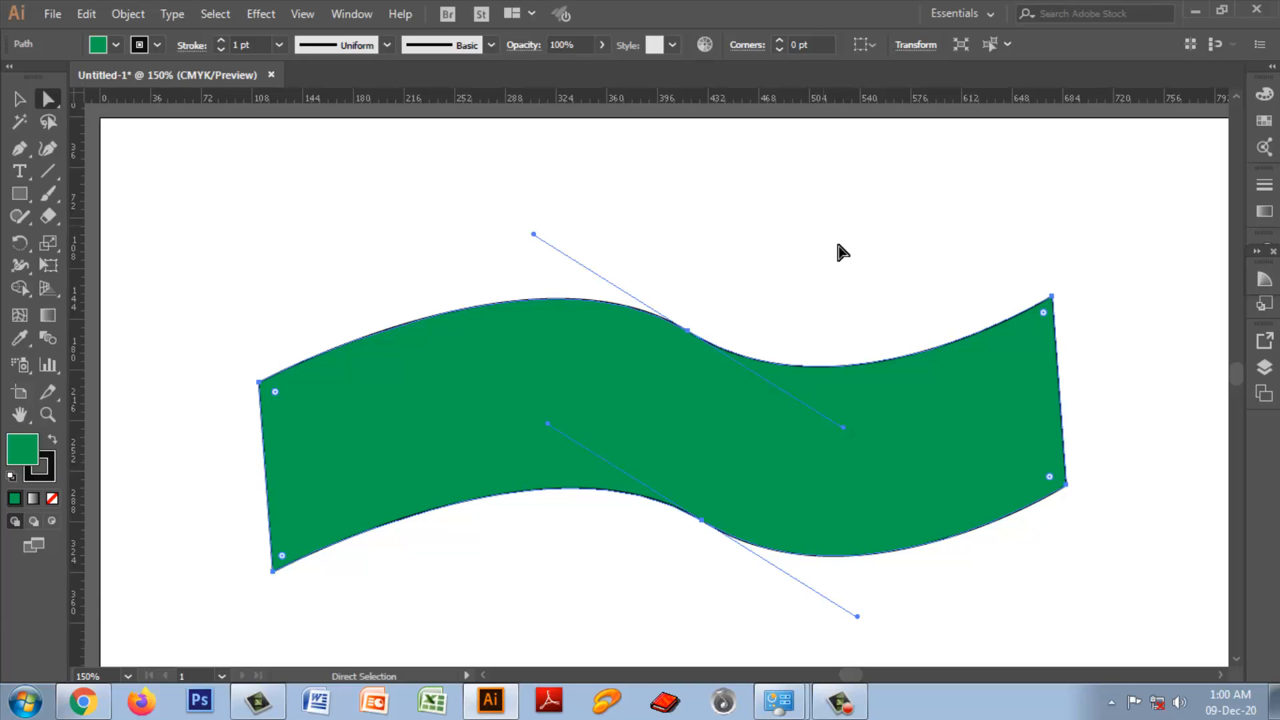
Step: Deselect the green wavy shape and reselect it as a whole with the Selection tool
left_click(1087, 357)
left_click(554, 392)
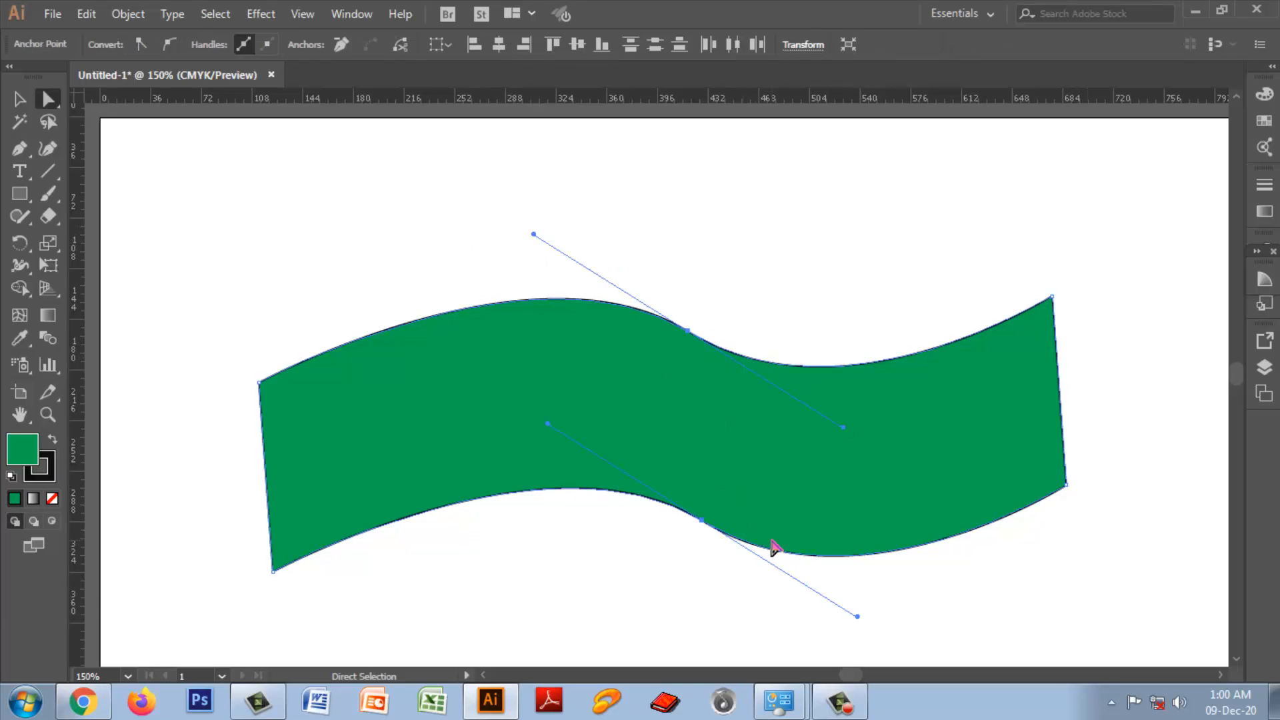
key("v")
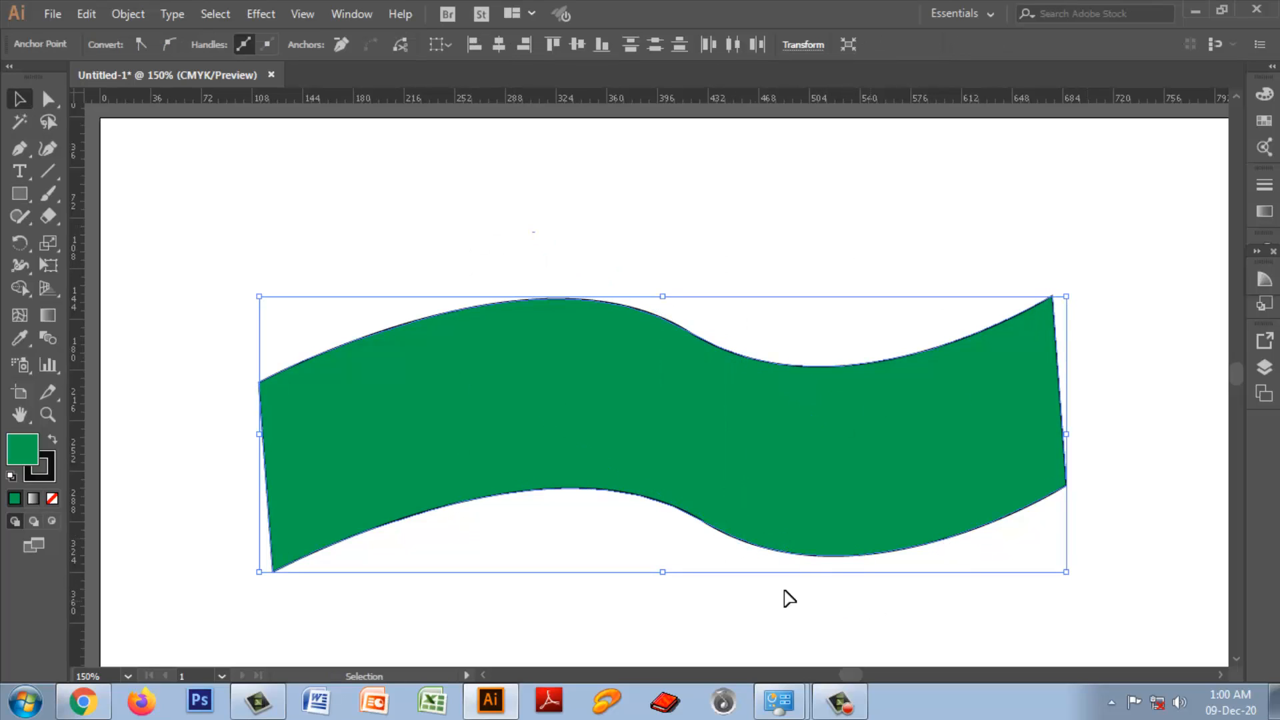
Step: Enlarge the green wavy shape to about 630 pt wide and 285 pt tall, and reselect it
mouse_move(1066, 572)
left_mouse_down()
mouse_move(1088, 623)
mouse_move(1088, 577)
left_mouse_up()
scroll(1080, 514, "down", 3)
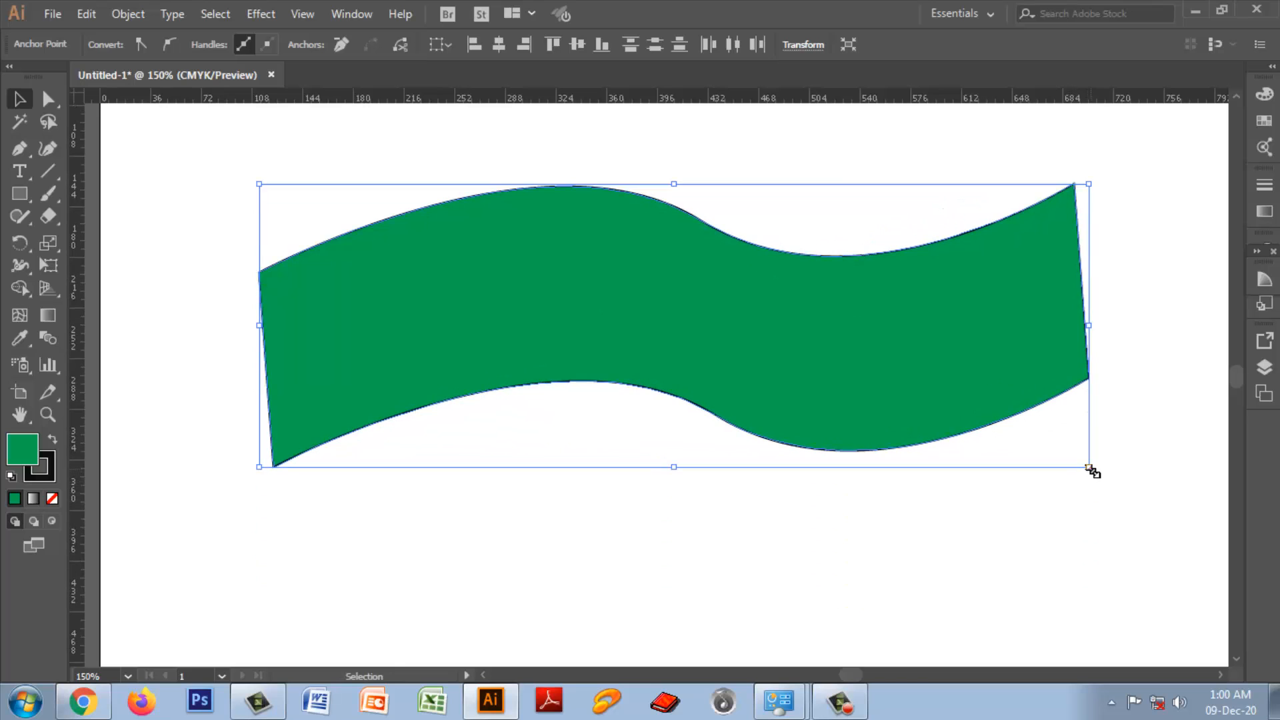
left_click_drag(1088, 466, 1141, 596)
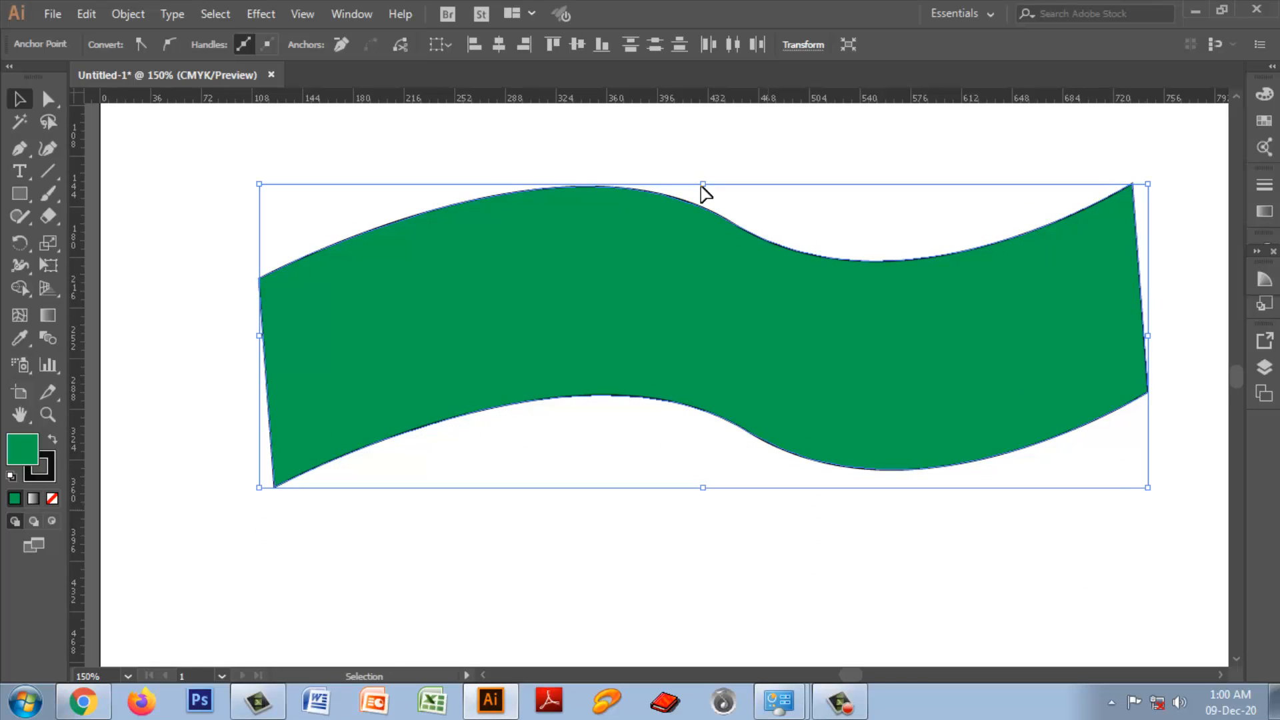
left_click_drag(702, 184, 702, 125)
left_click_drag(702, 487, 703, 524)
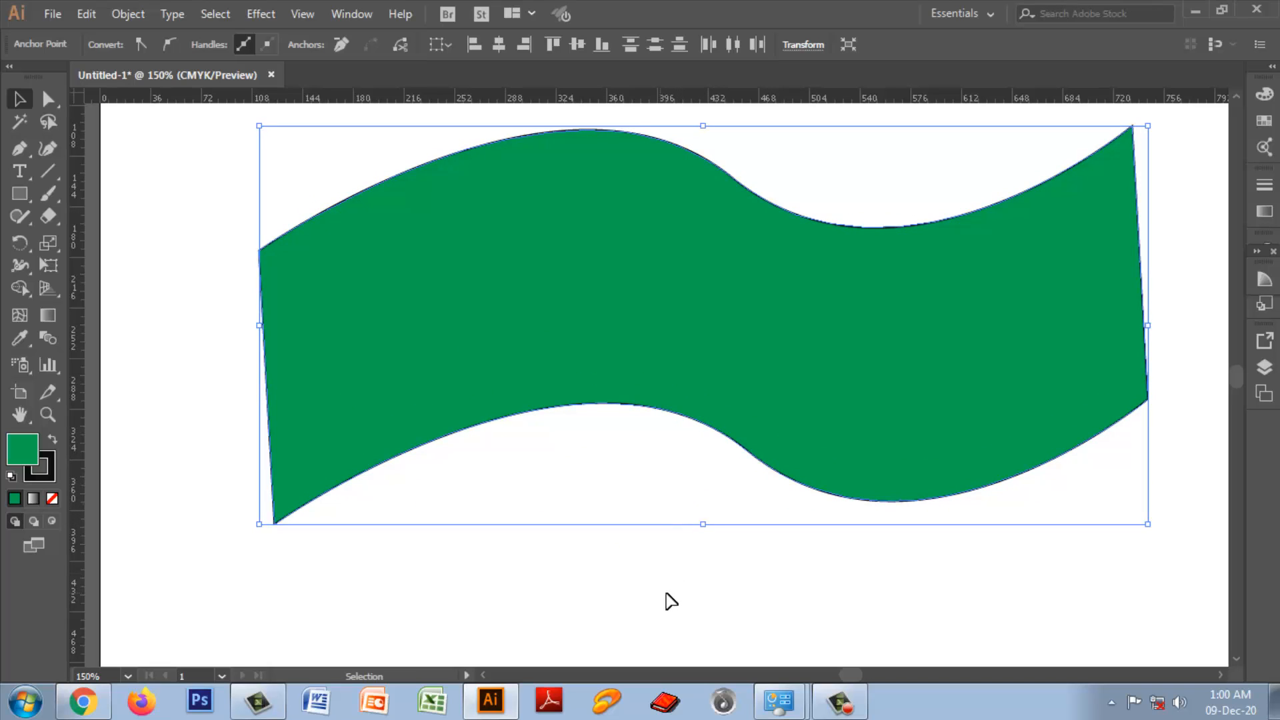
left_click(595, 594)
left_click(711, 301)
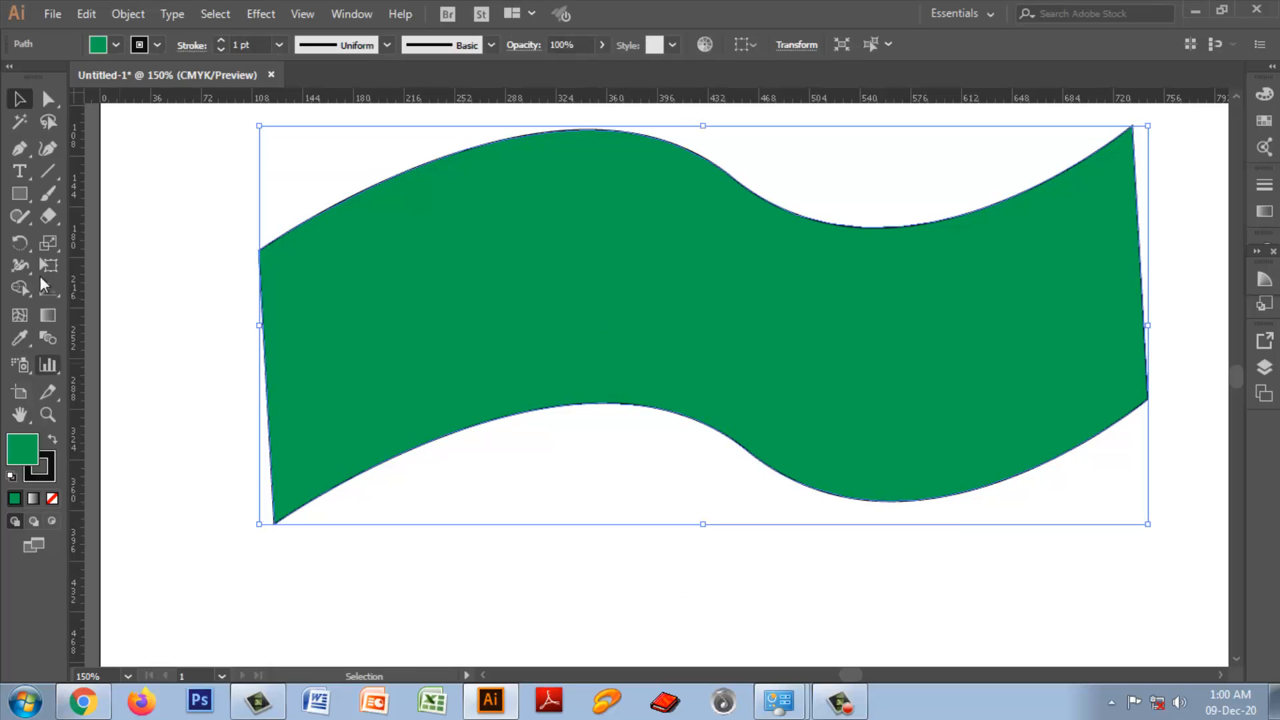
Step: Draw a circle about 129 pt in diameter in the middle of the green wavy shape with the Ellipse tool
left_click_drag(24, 193, 95, 238)
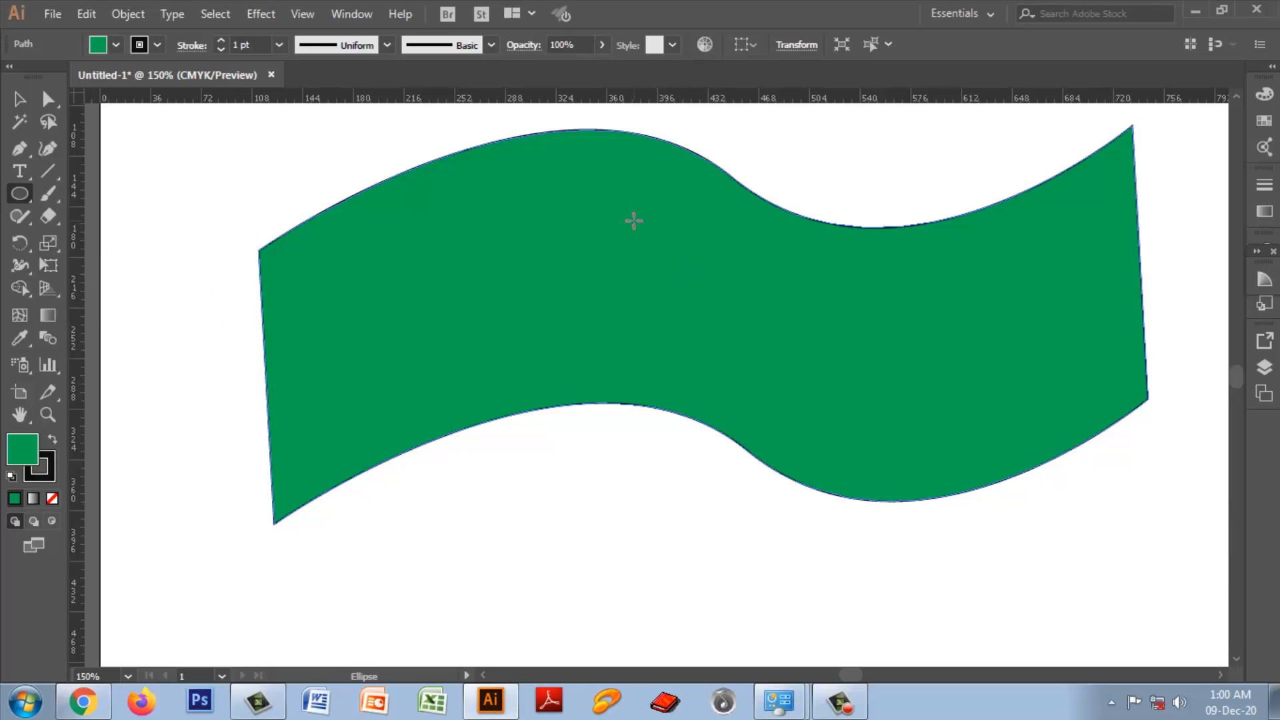
left_click_drag(643, 247, 751, 362)
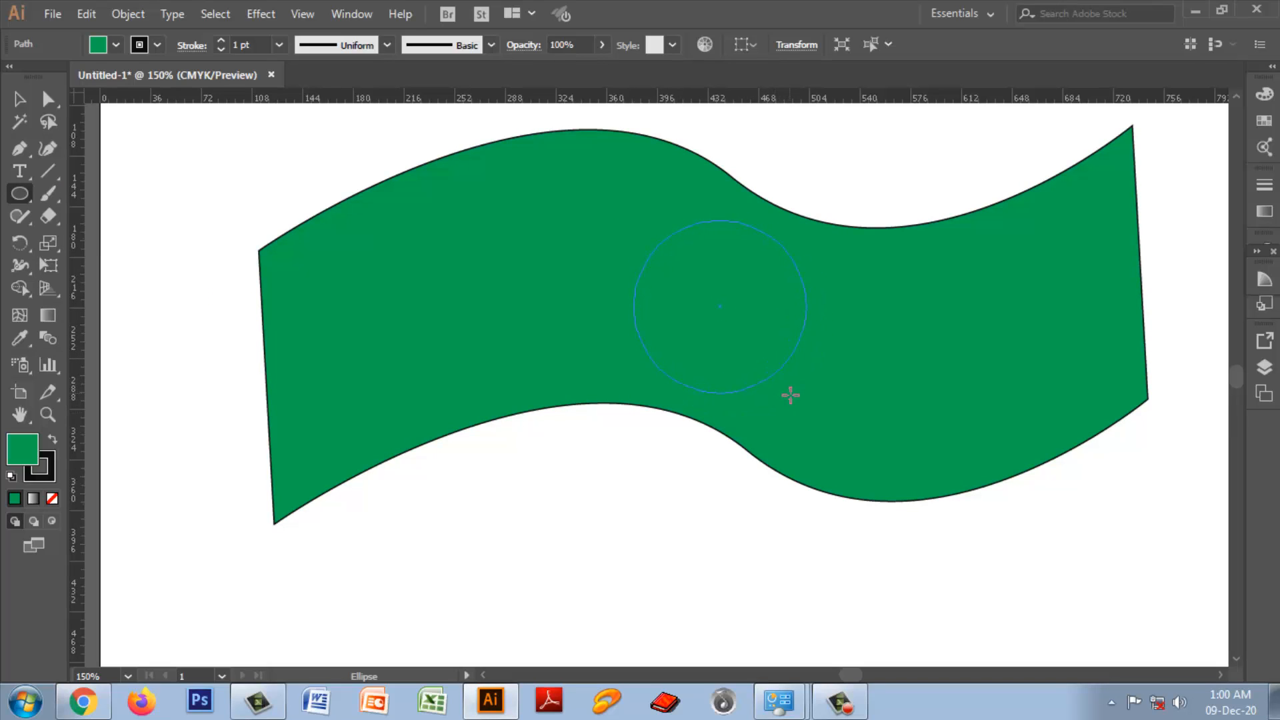
left_click_drag(796, 403, 799, 404)
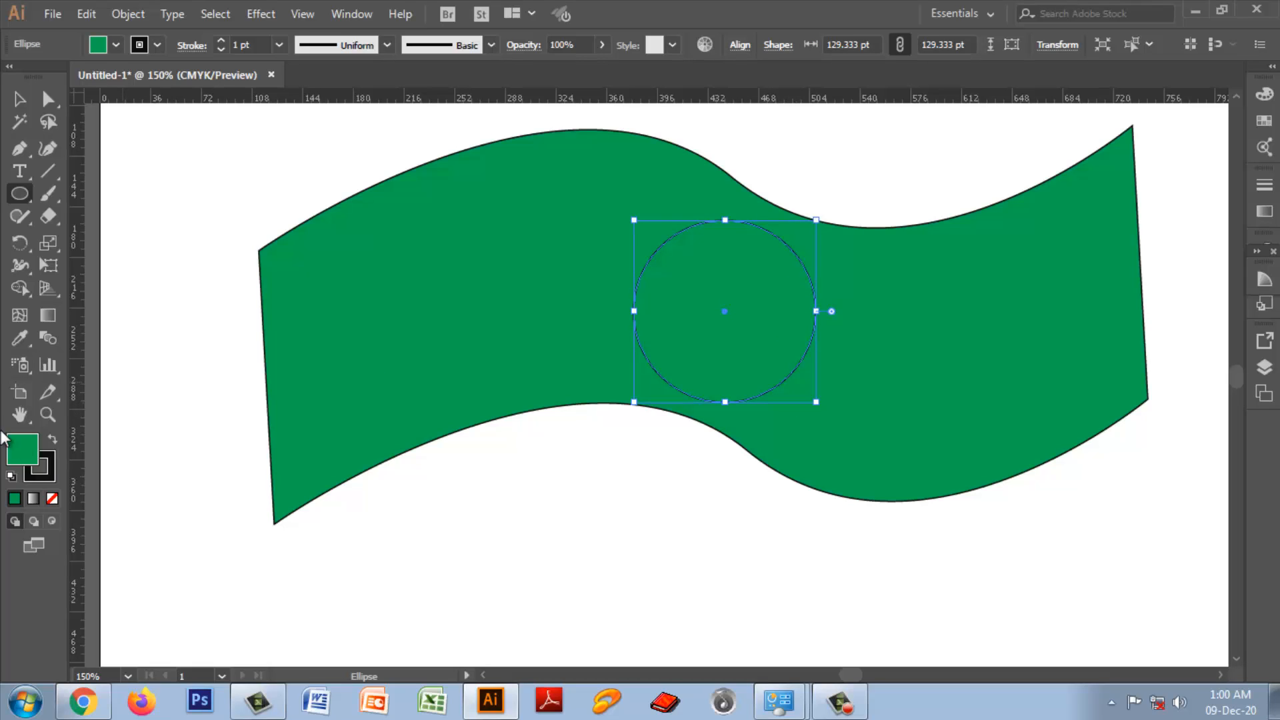
Step: Fill the circle with the CMYK Red swatch from the Color Picker's color swatches
double_click(22, 452)
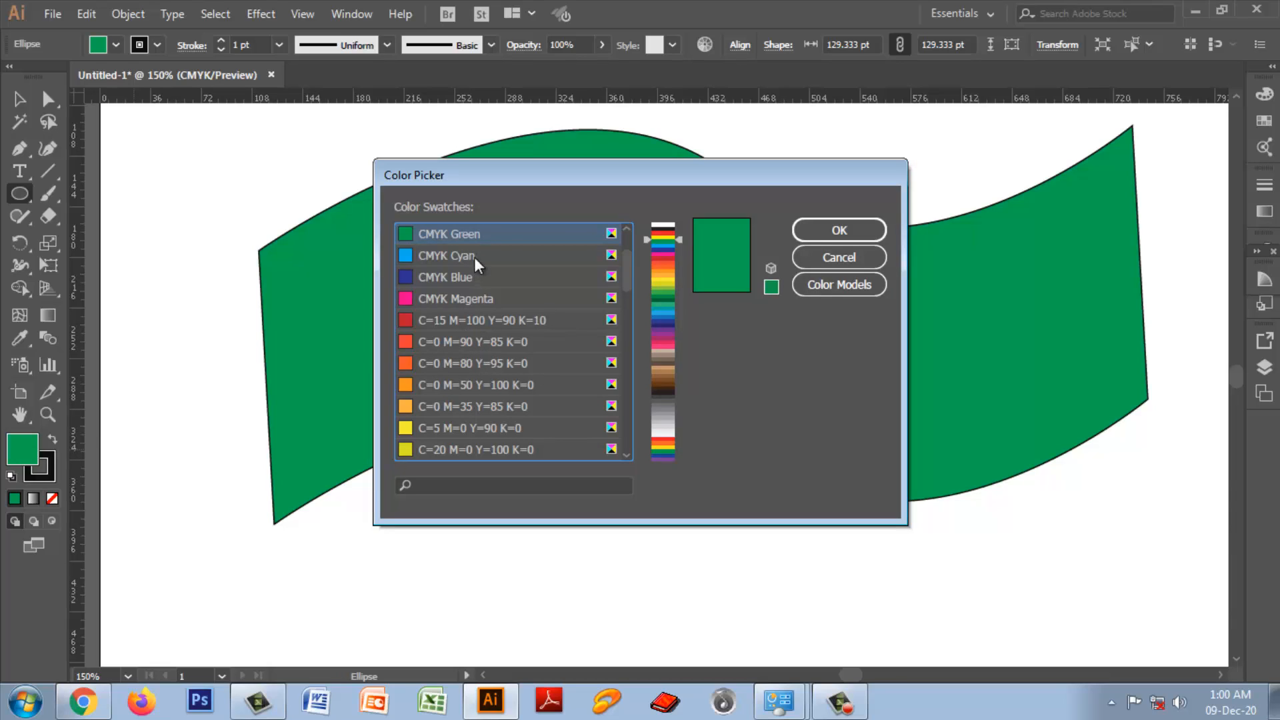
scroll(626, 274, "up", 2)
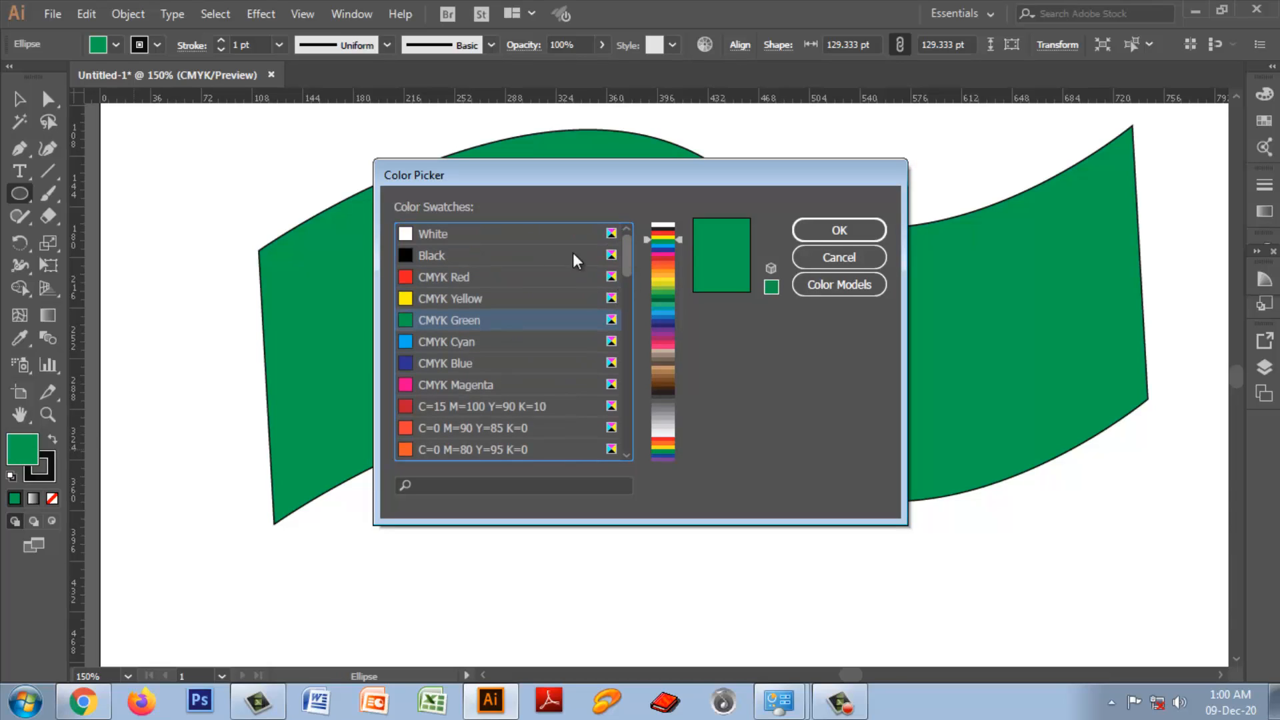
left_click(456, 276)
left_click(833, 232)
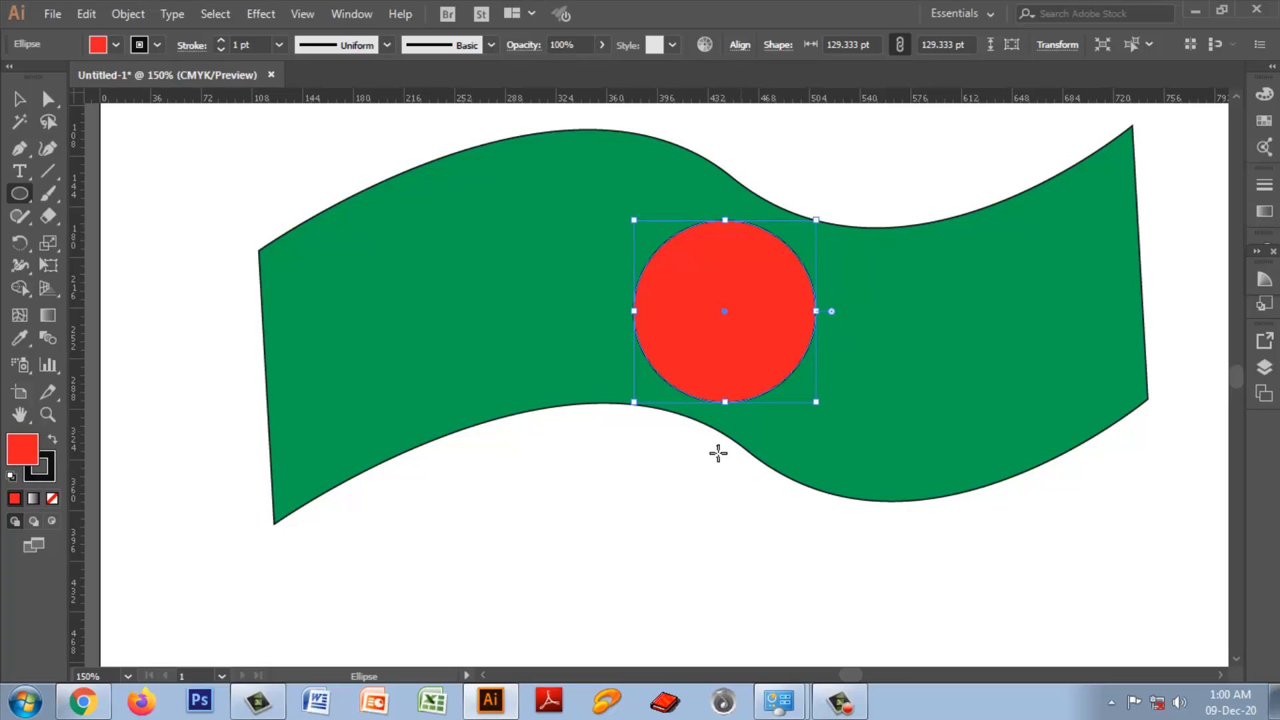
Step: Set the red circle's stroke to None
left_click(157, 45)
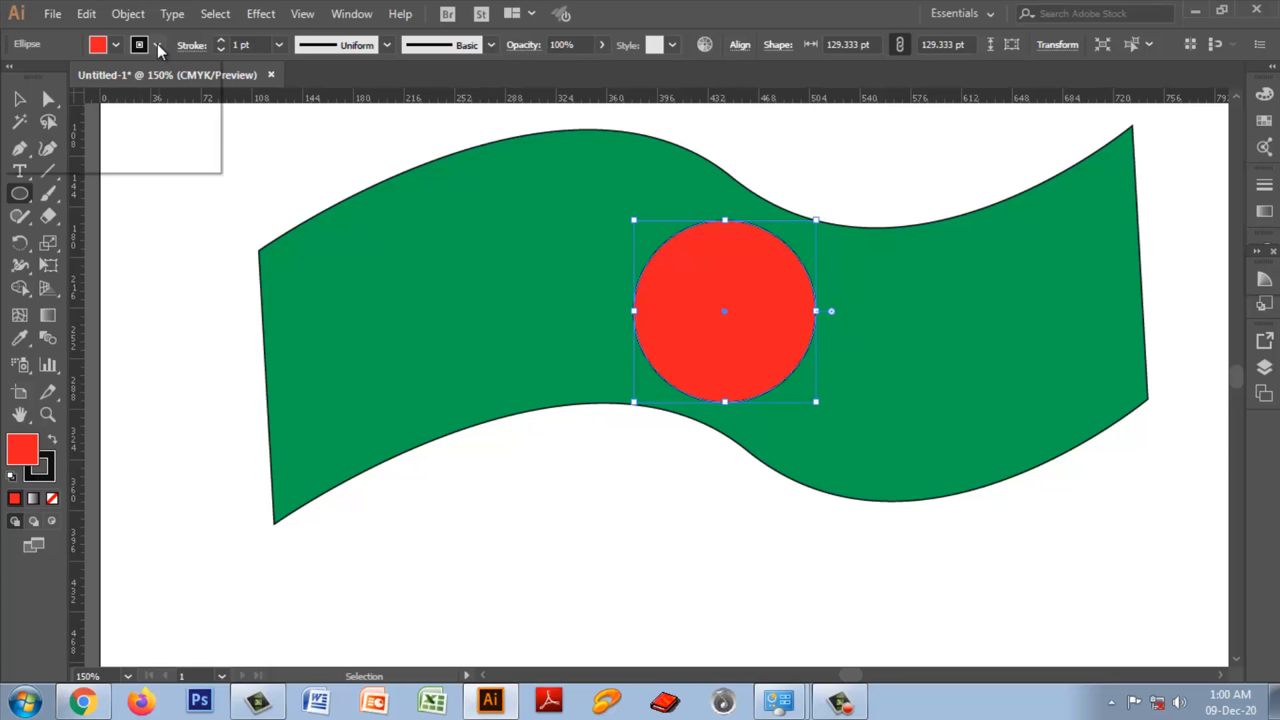
left_click(13, 76)
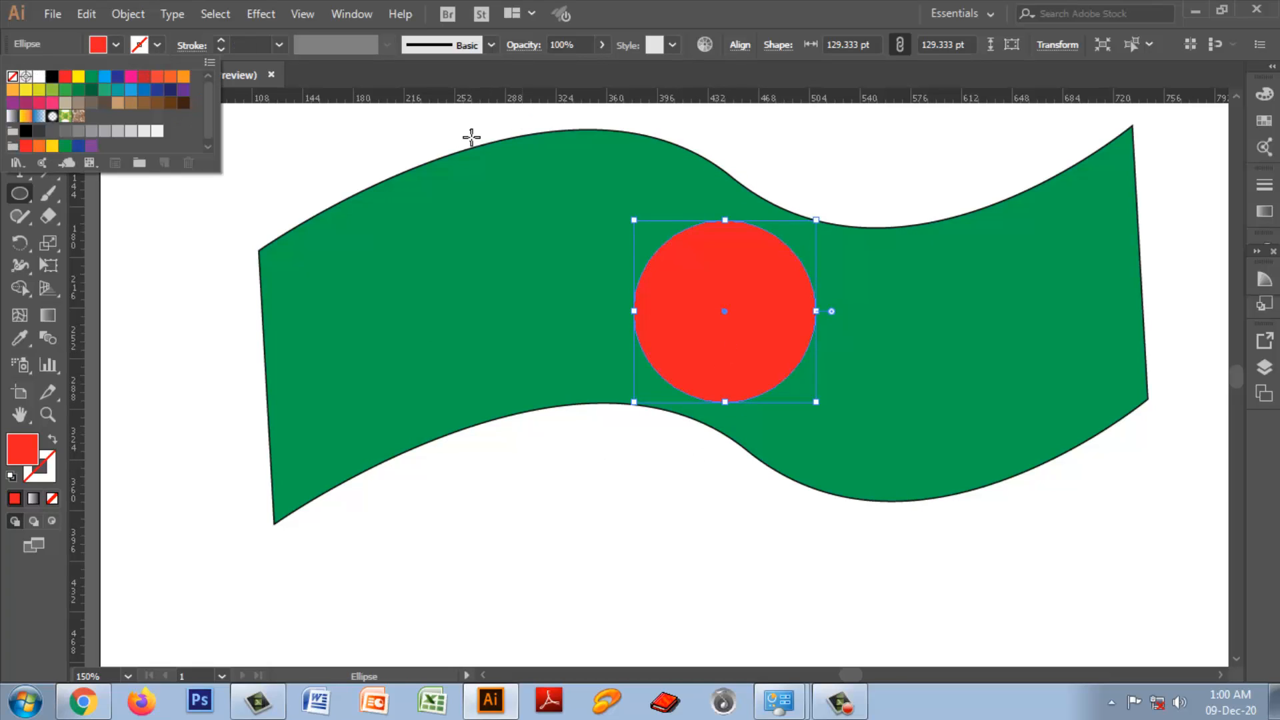
left_click(188, 300)
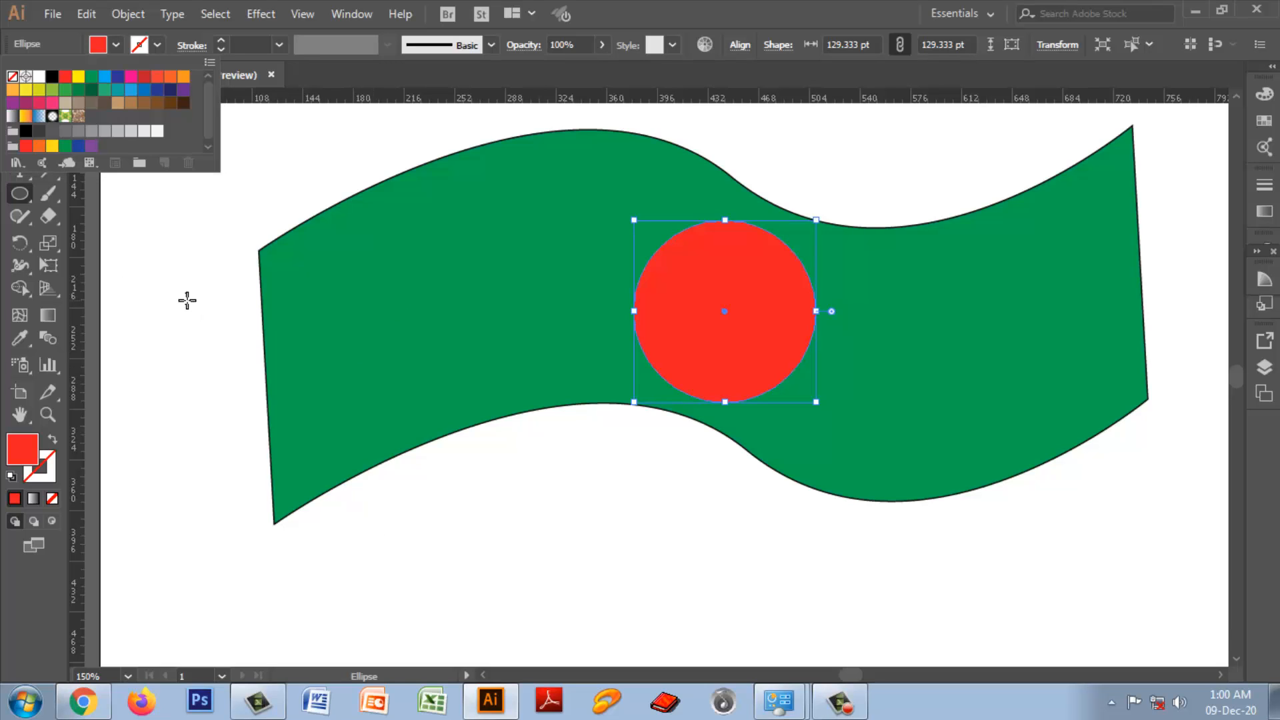
Step: Select the green wavy shape and set its stroke to None
left_click(19, 98)
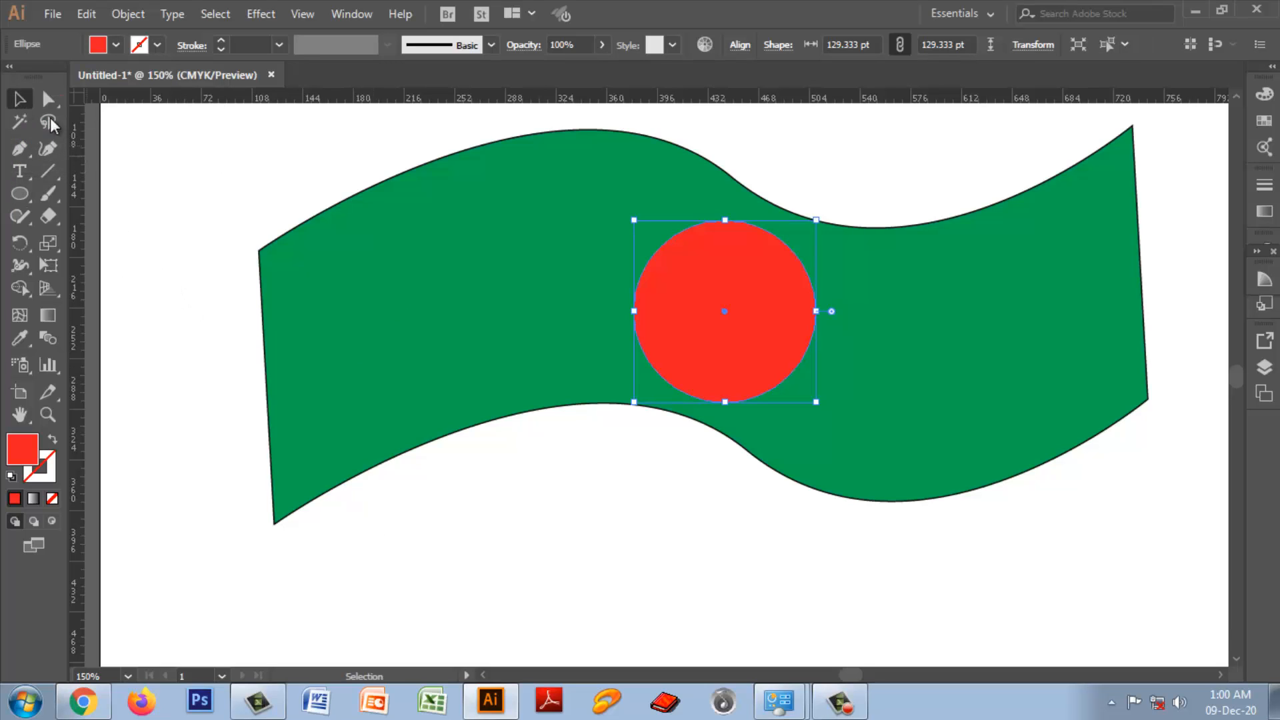
left_click(493, 146)
left_click(158, 46)
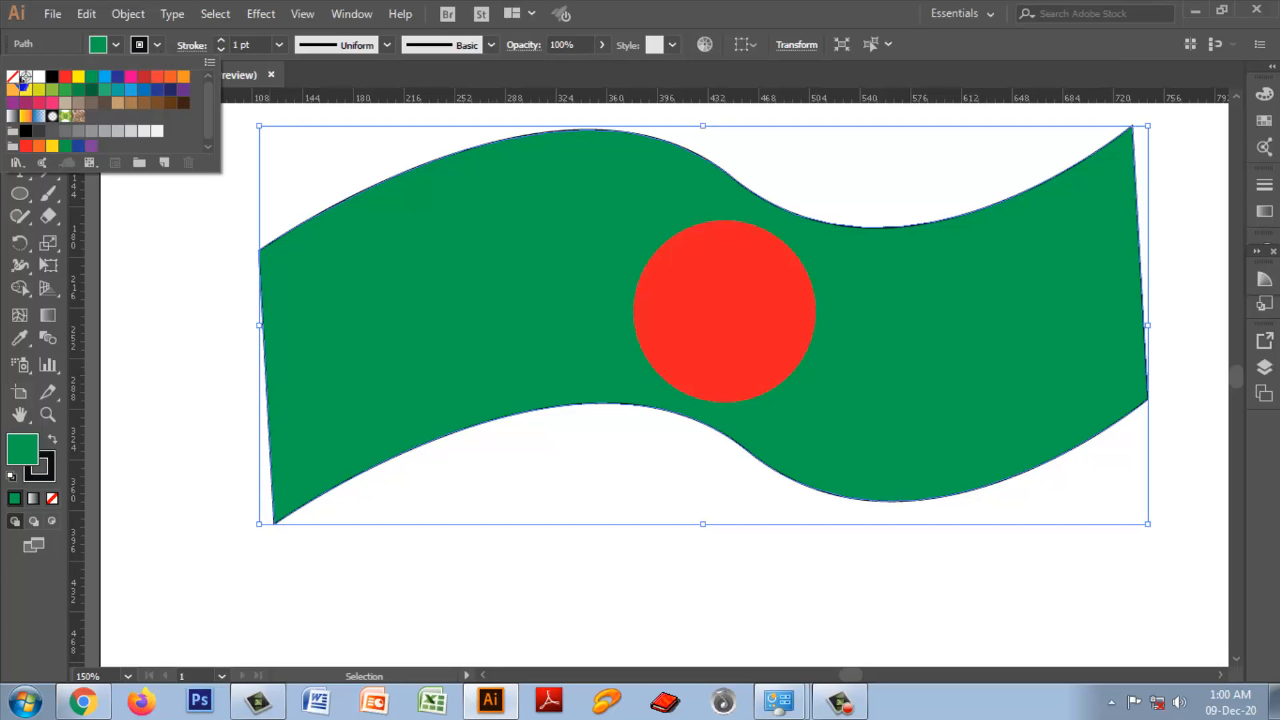
left_click(12, 76)
left_click(682, 570)
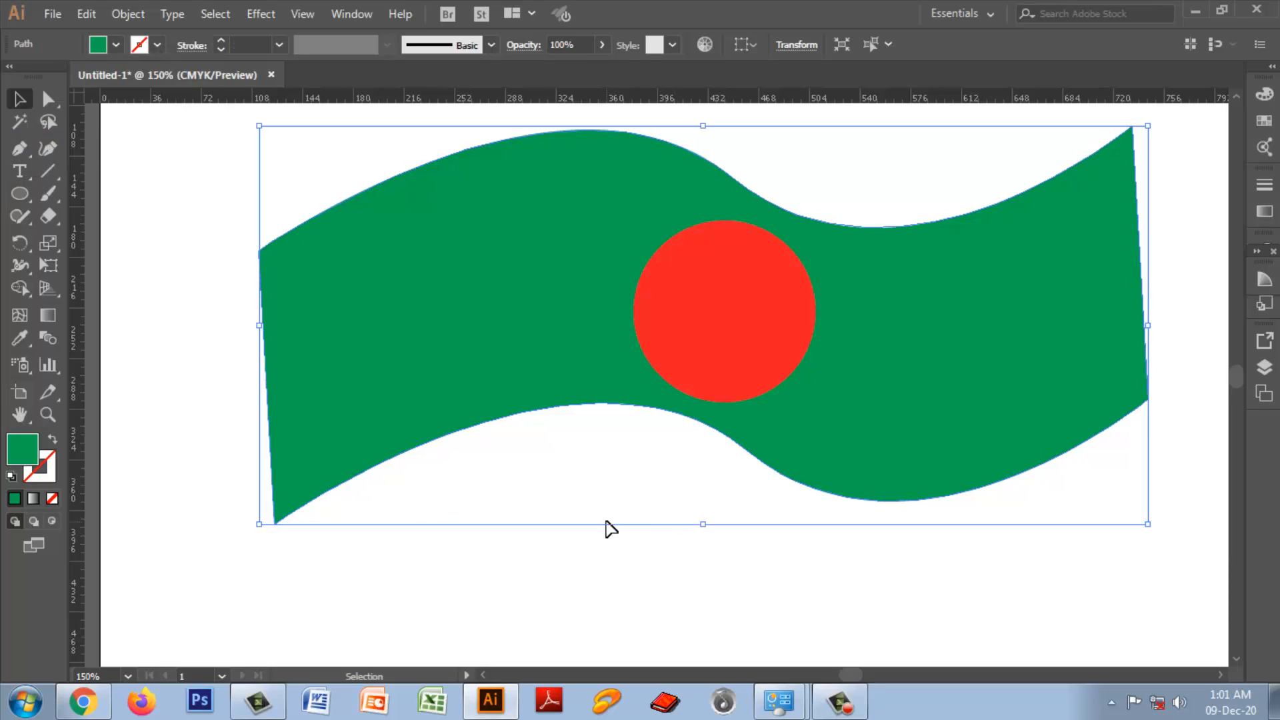
Step: Select the green shape and the red circle together and scale them slightly narrower from the flag's left side
left_click(717, 584)
left_click_drag(228, 216, 1100, 490)
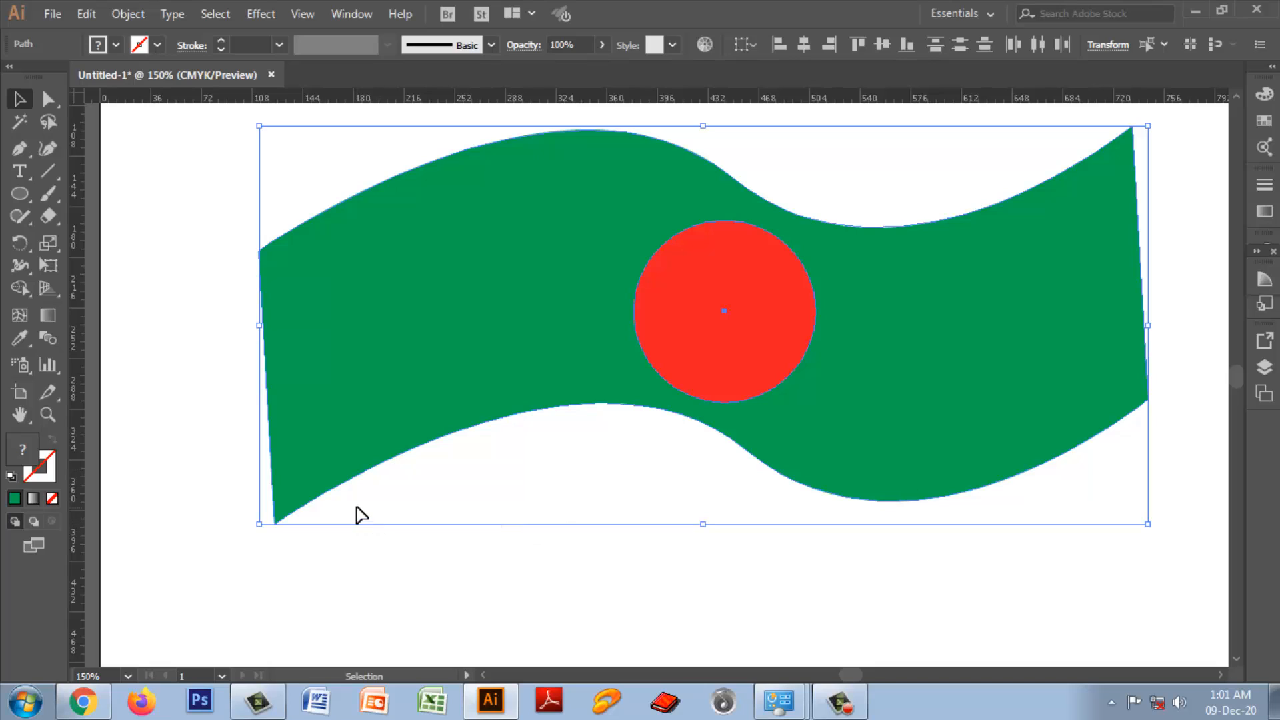
left_click_drag(259, 126, 268, 126)
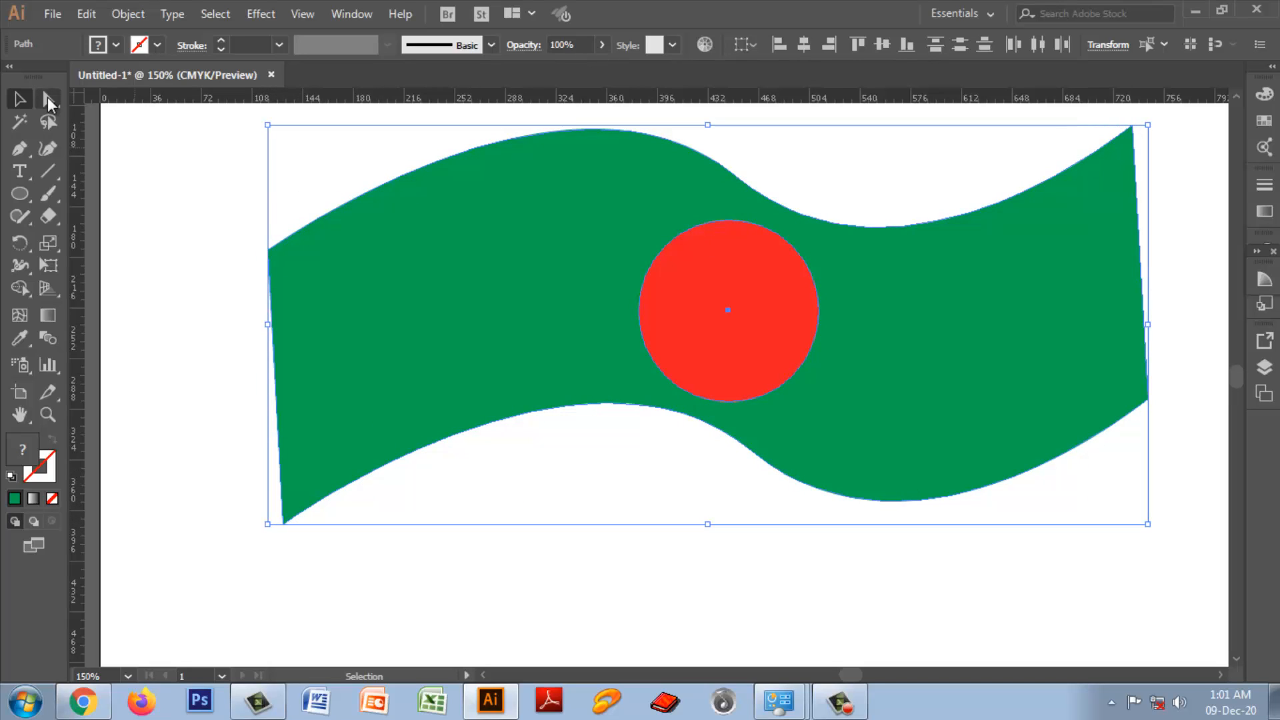
Step: Straighten the flag's sides by moving its lower-left anchor to about X 123, Y 369 pt and upper-right anchor to about X 743, Y 84 pt
left_click(48, 100)
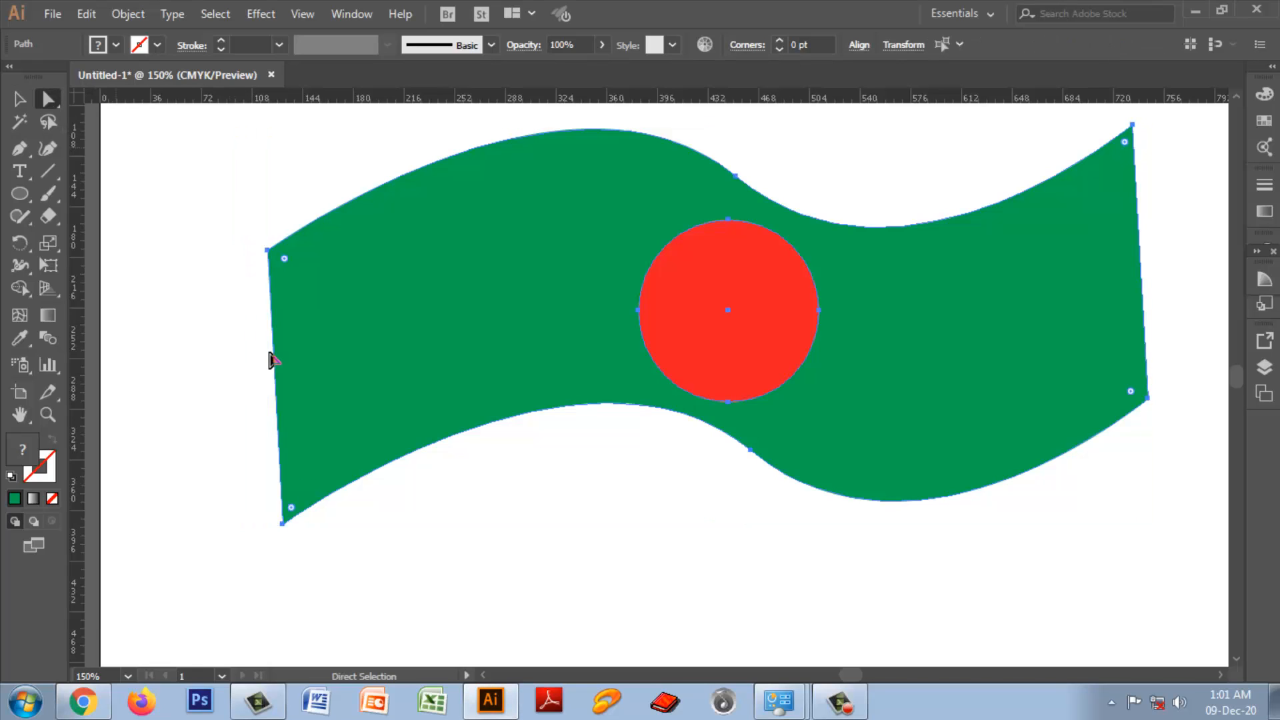
left_click_drag(228, 484, 271, 524)
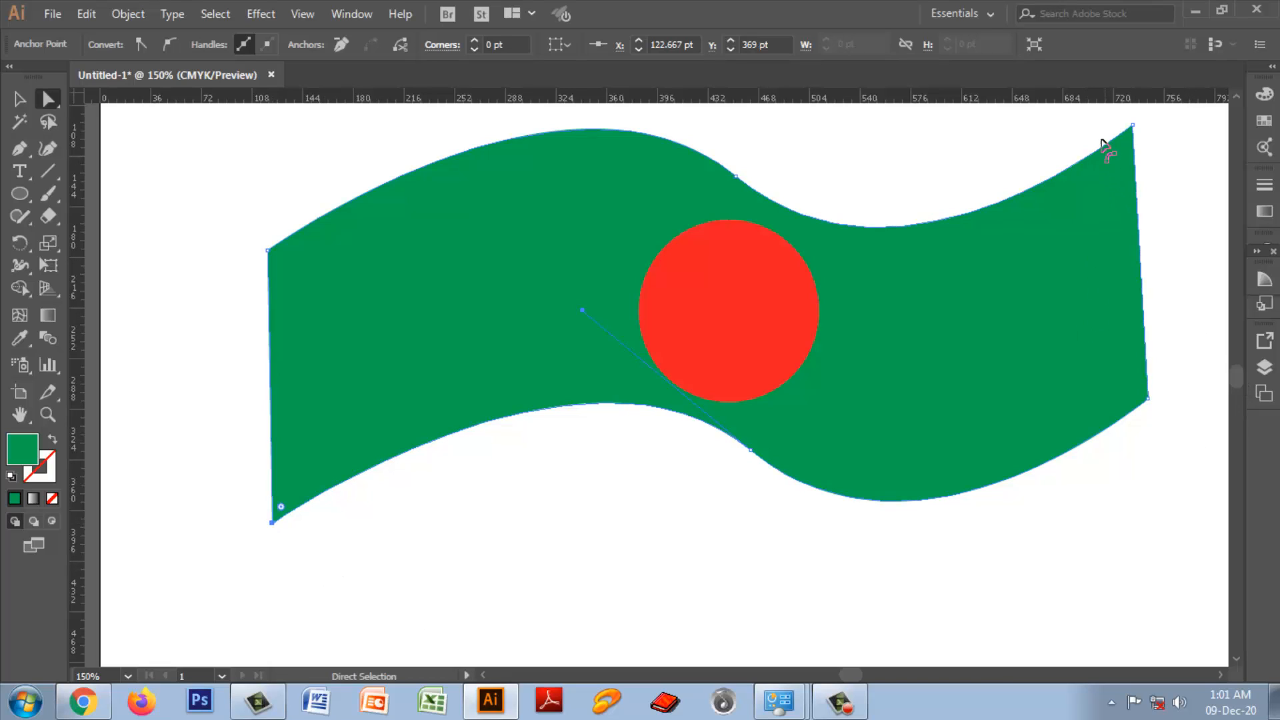
left_click_drag(1093, 114, 1162, 185)
left_click_drag(1133, 125, 1148, 121)
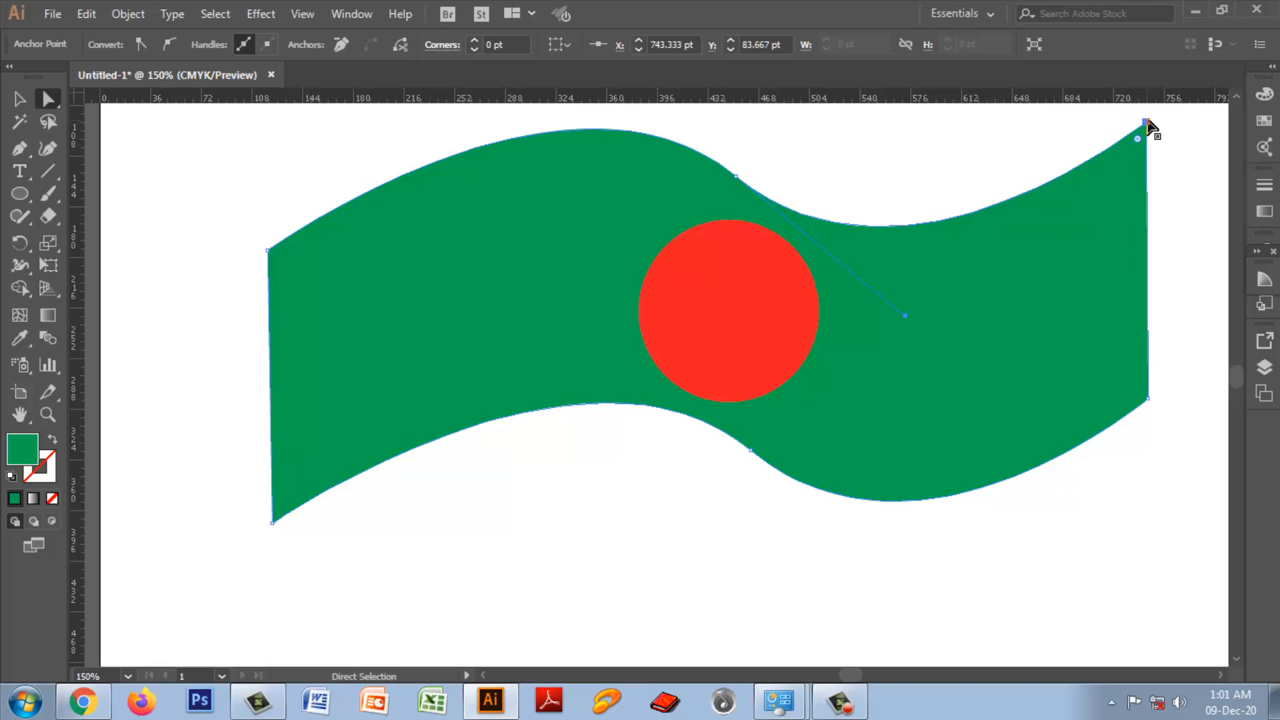
left_click(1194, 252)
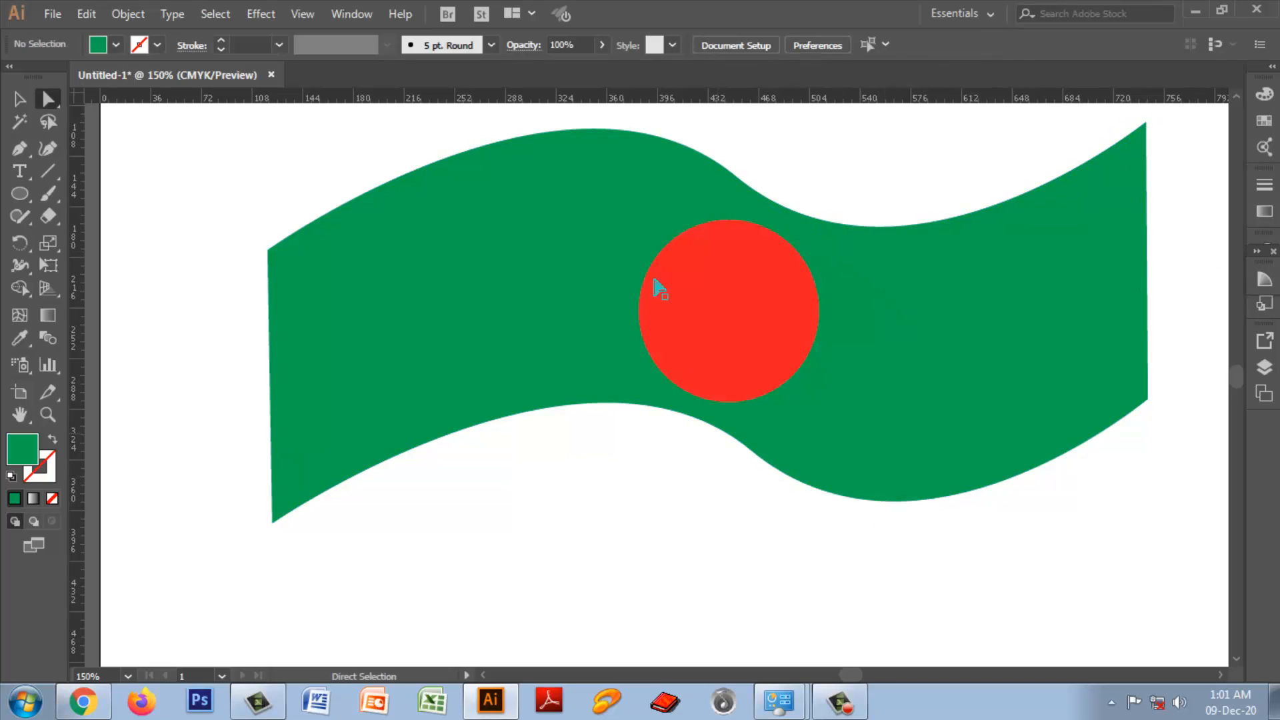
Step: Draw a vertical rectangle about 40 pt wide and 360 pt tall over the flag's left edge as a pole, undoing a shorter first attempt
left_click(20, 193)
left_click(93, 194)
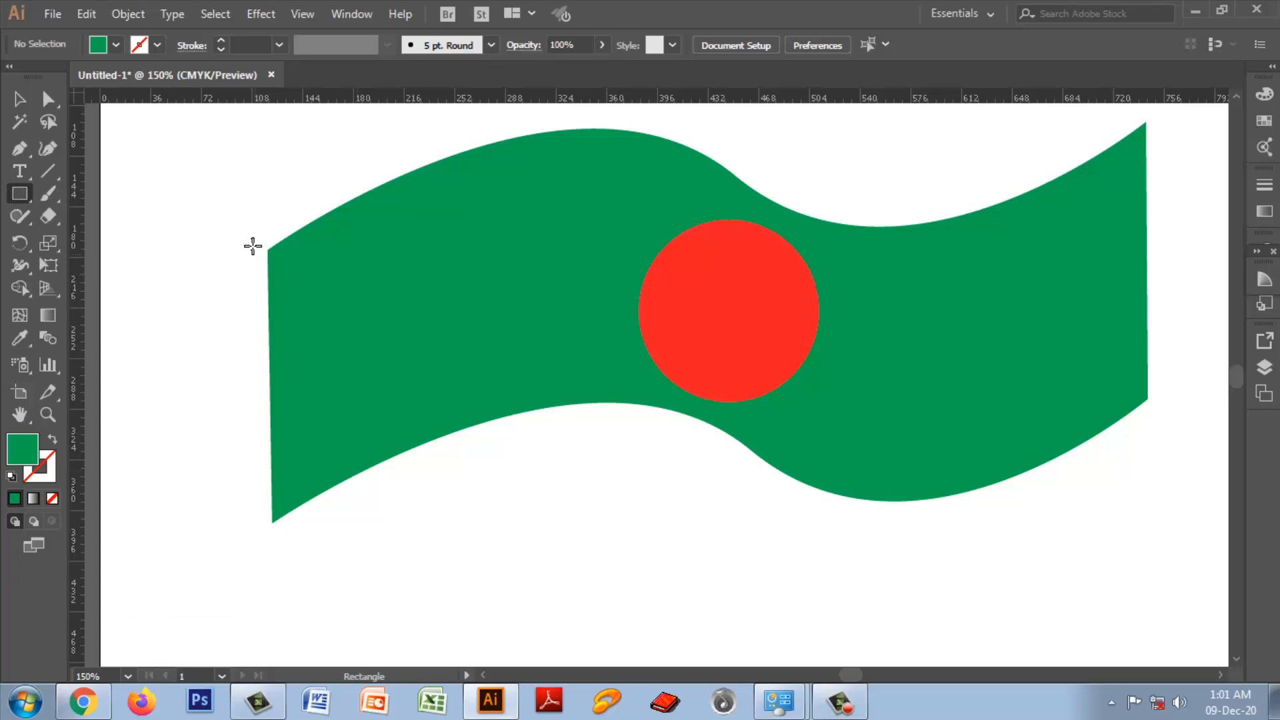
left_click_drag(250, 239, 274, 318)
key("ctrl+z")
left_click_drag(249, 234, 305, 605)
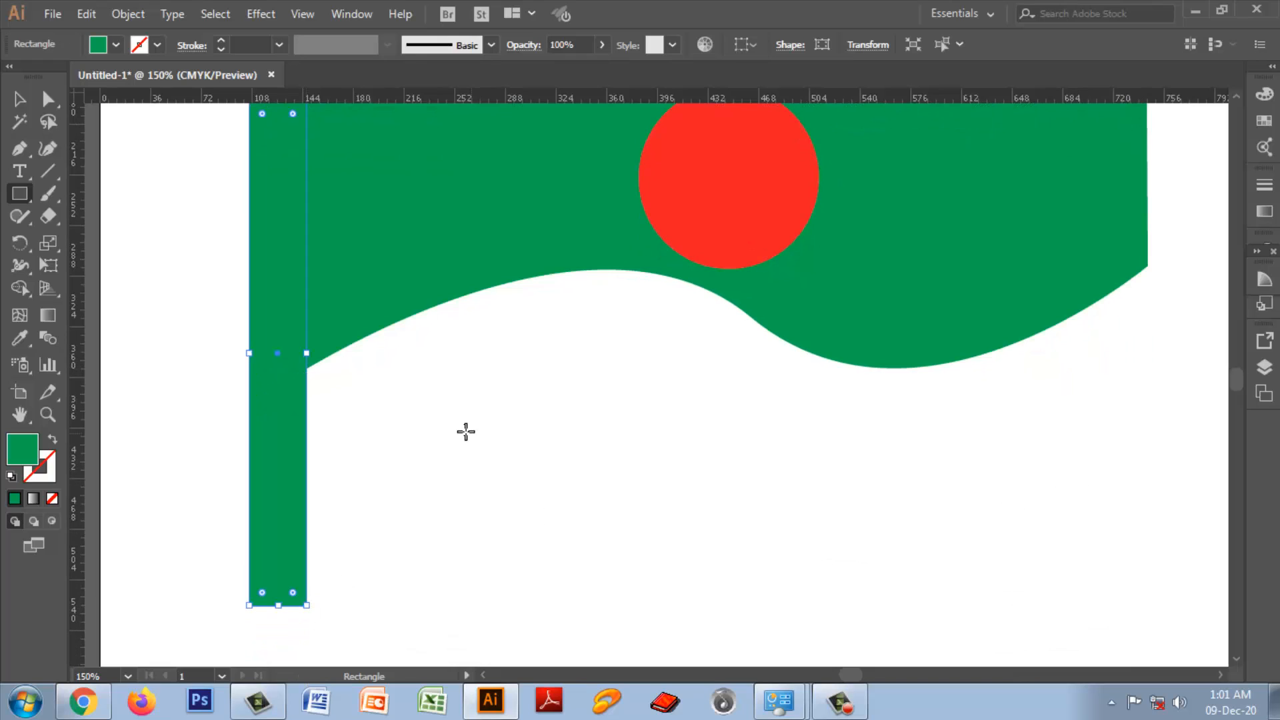
Step: Fill the pole with near-black 0E1110 and draw a base rectangle about 79 pt wide and 29 pt tall across its foot
double_click(30, 453)
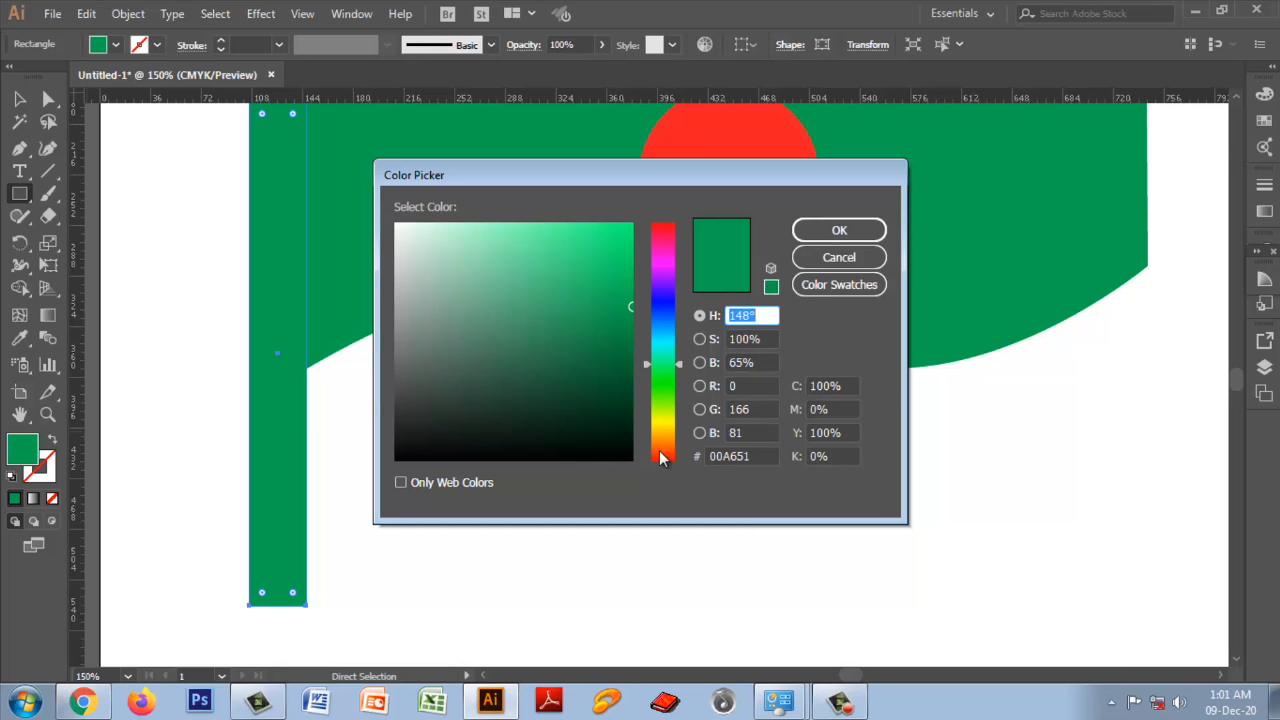
left_click(432, 444)
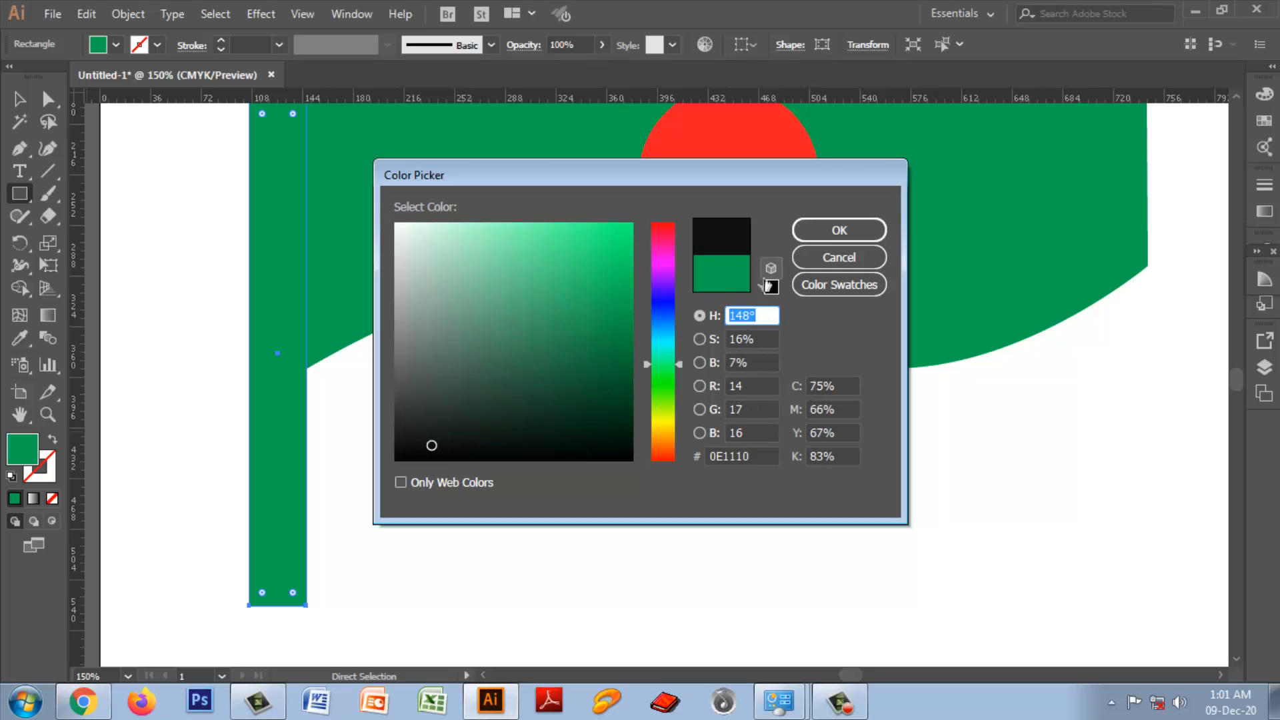
left_click(833, 230)
left_click_drag(22, 202, 80, 195)
left_click_drag(225, 600, 334, 640)
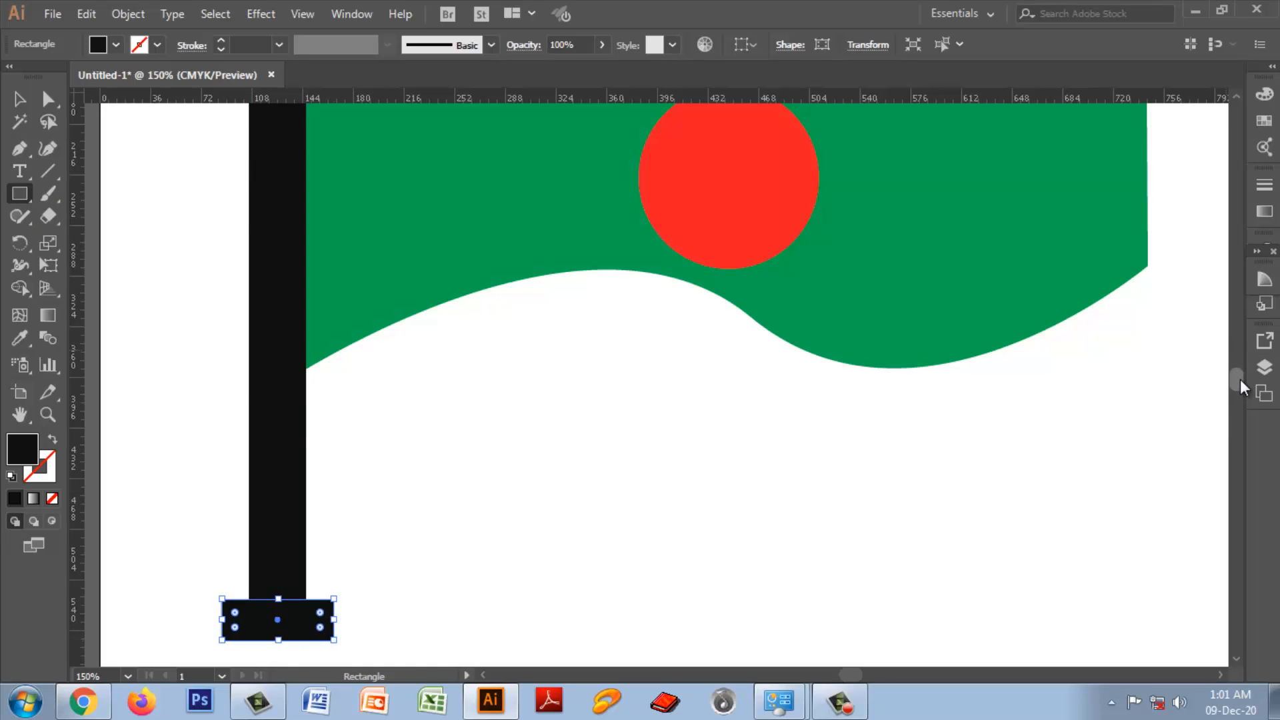
Step: Create a three-sided polygon with a 50 pt radius above the top of the pole
scroll(1240, 378, "up", 3)
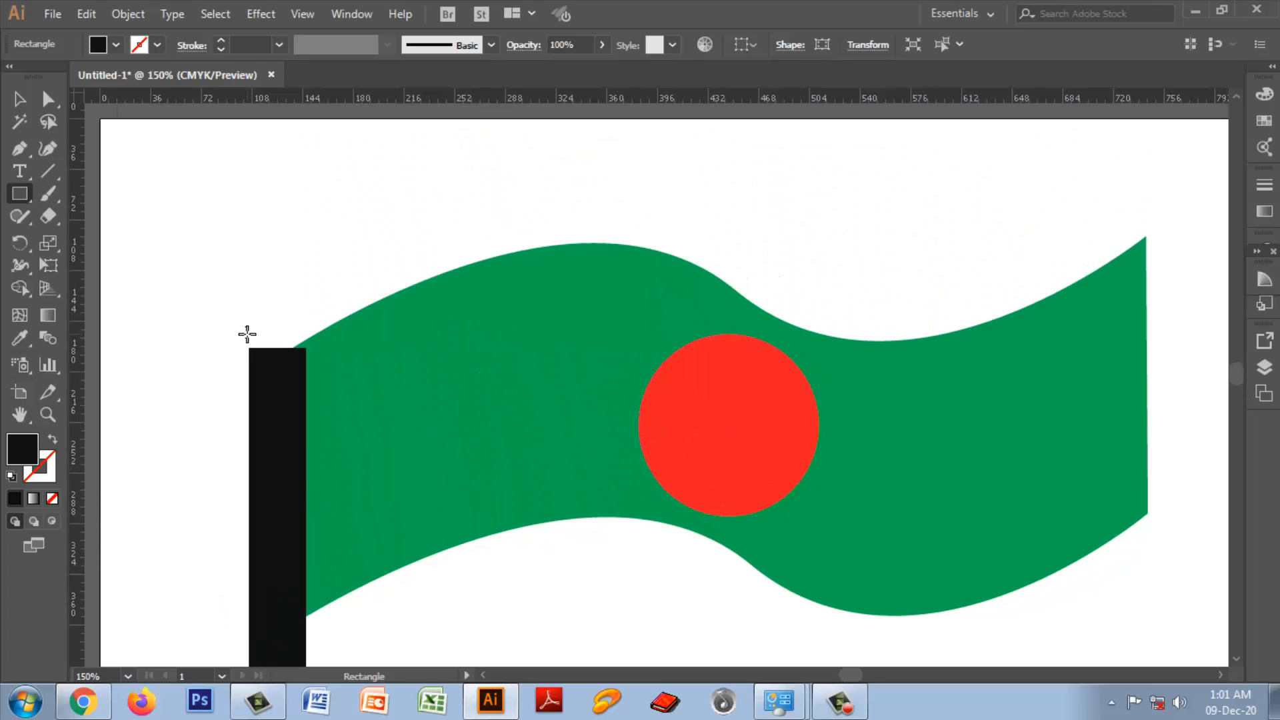
left_click_drag(19, 193, 89, 263)
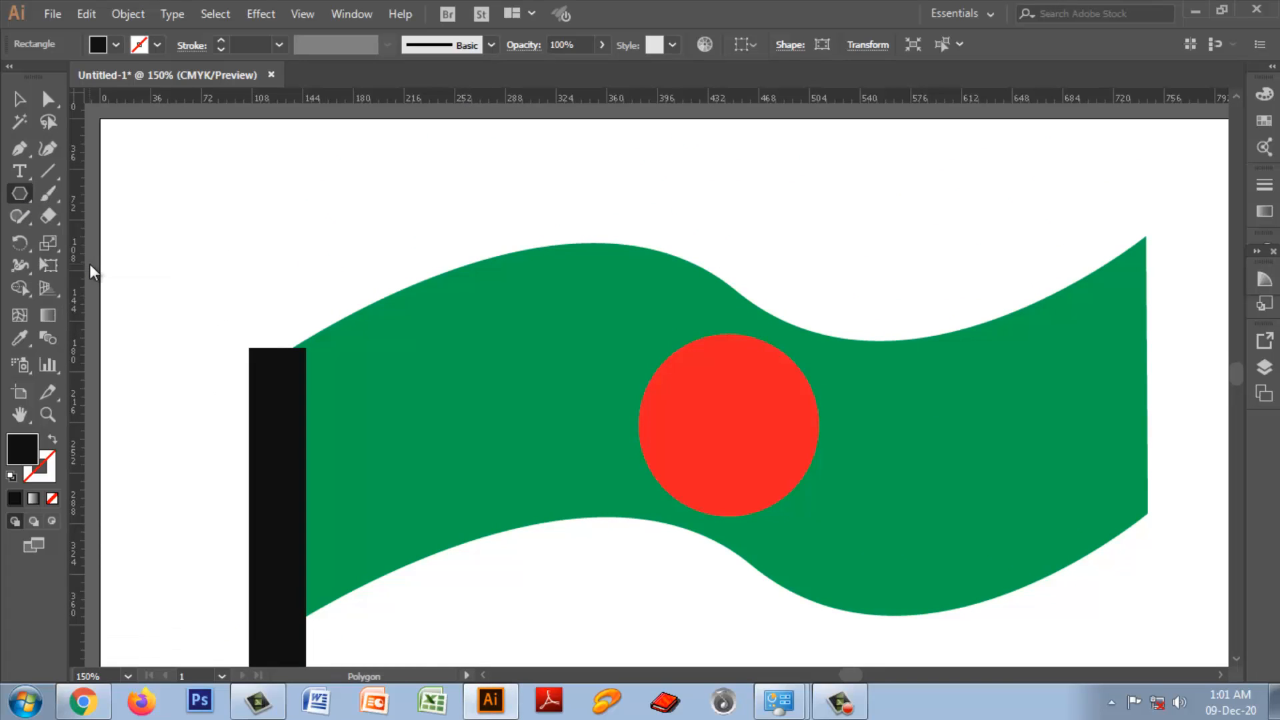
left_click(229, 260)
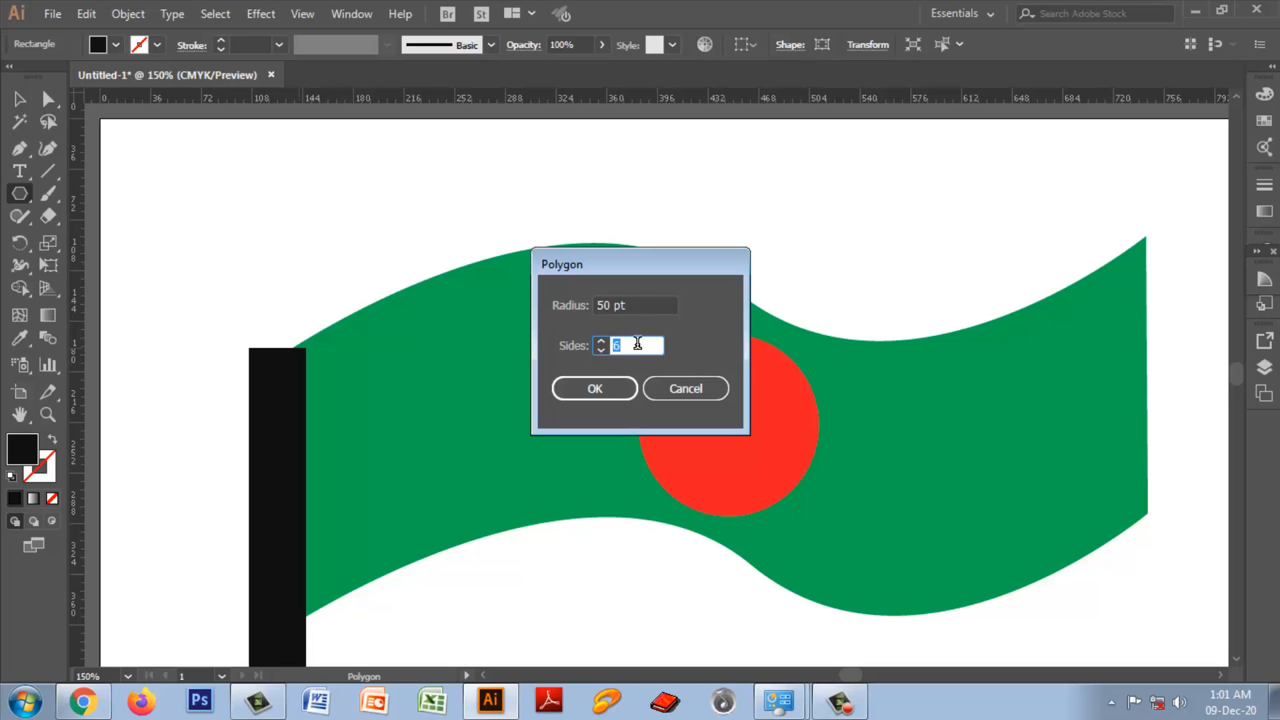
left_click(600, 350)
left_click(601, 350)
left_click(601, 350)
left_click(598, 391)
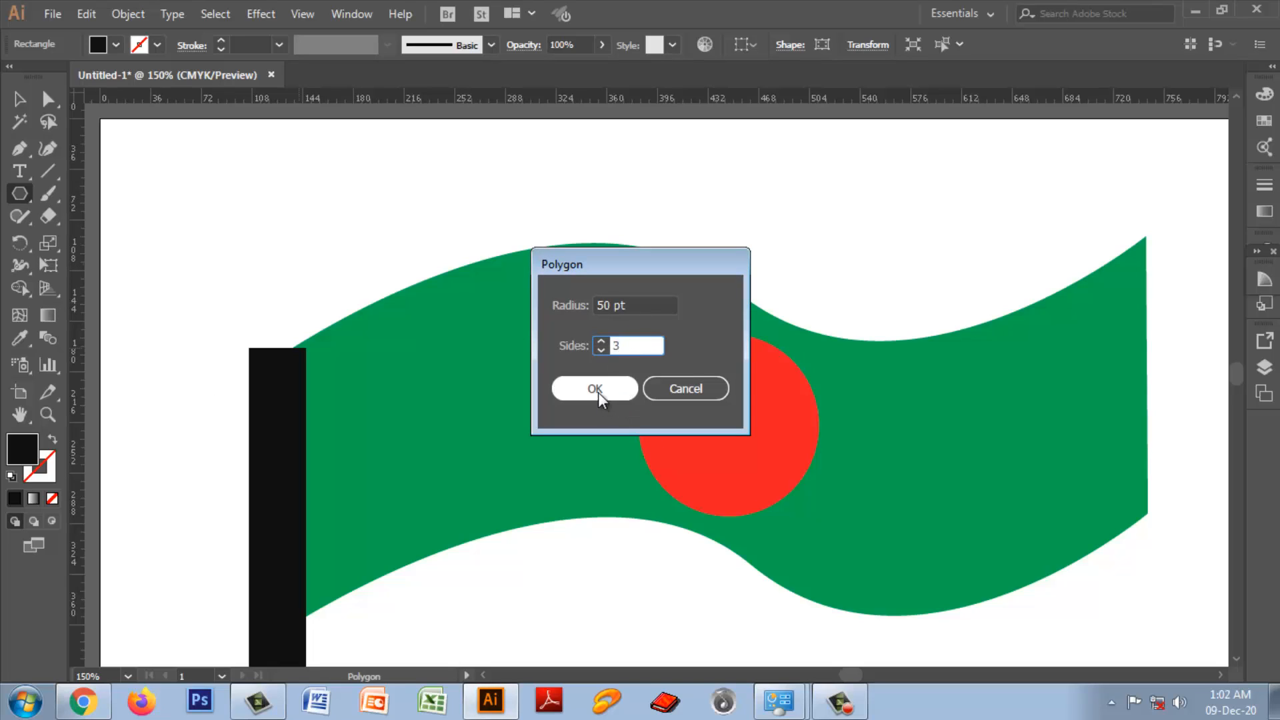
Step: Move the black triangle onto the top of the pole as a cap and deselect it
left_click(20, 98)
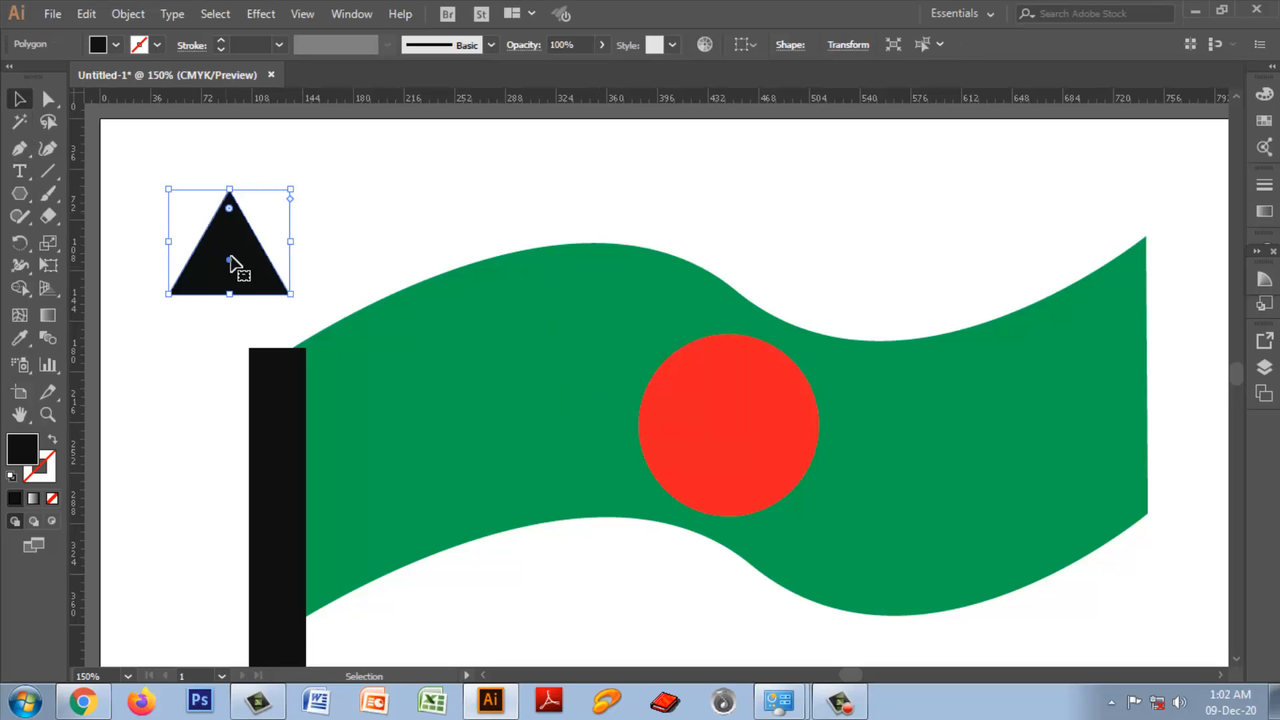
left_click_drag(237, 267, 288, 338)
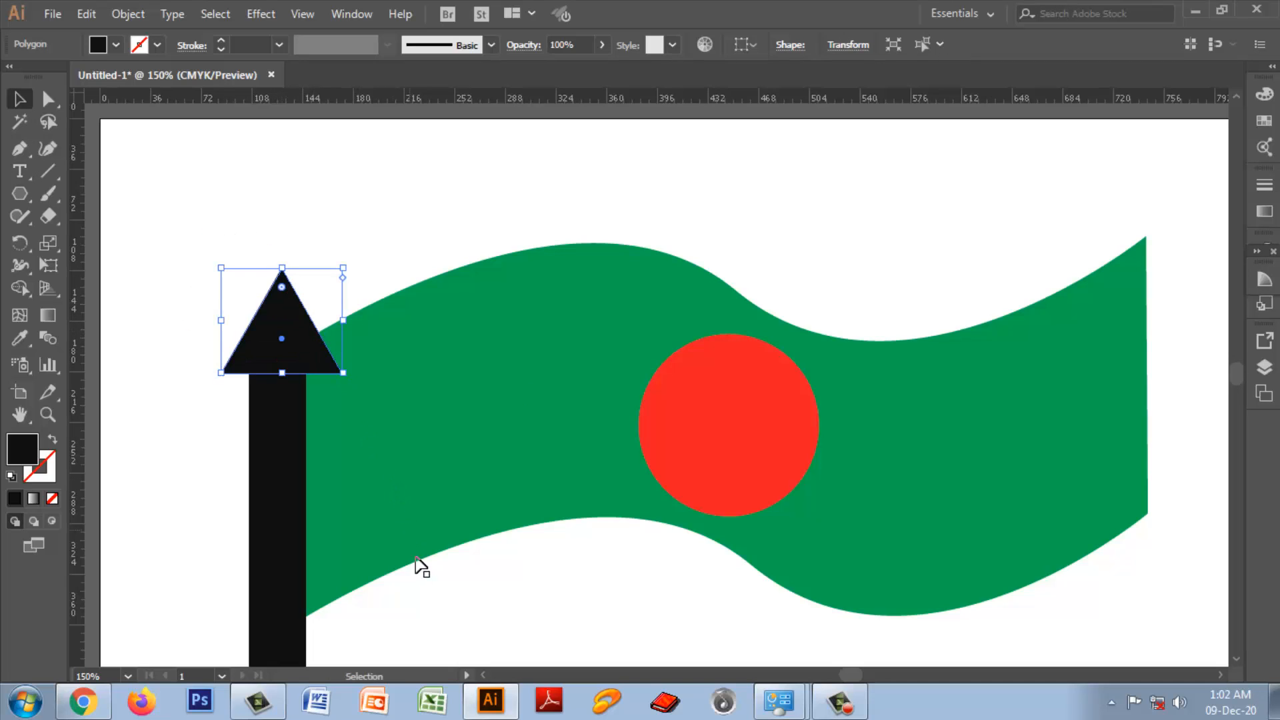
left_click(457, 574)
Step: Select the flag, circle, pole, base and triangle together and group them
scroll(431, 480, "down", 2)
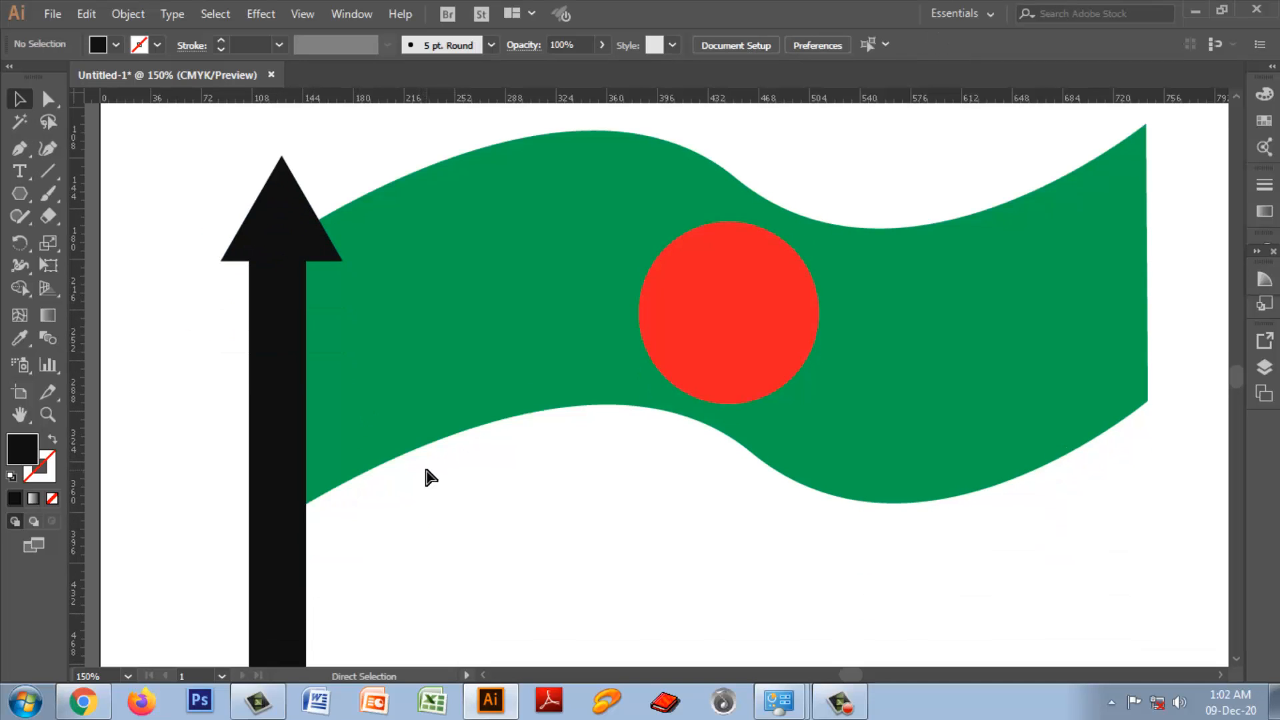
key("ctrl+minus")
key("ctrl+minus")
left_click_drag(455, 245, 891, 563)
right_click(764, 408)
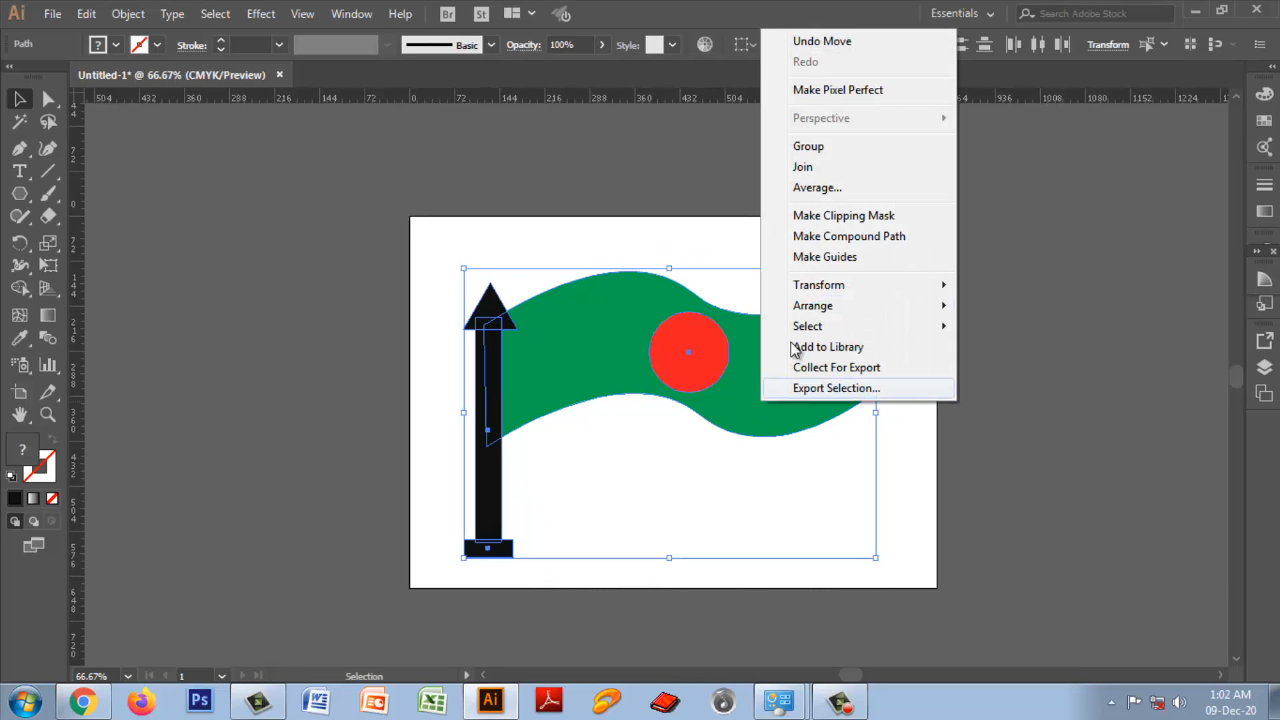
left_click(808, 148)
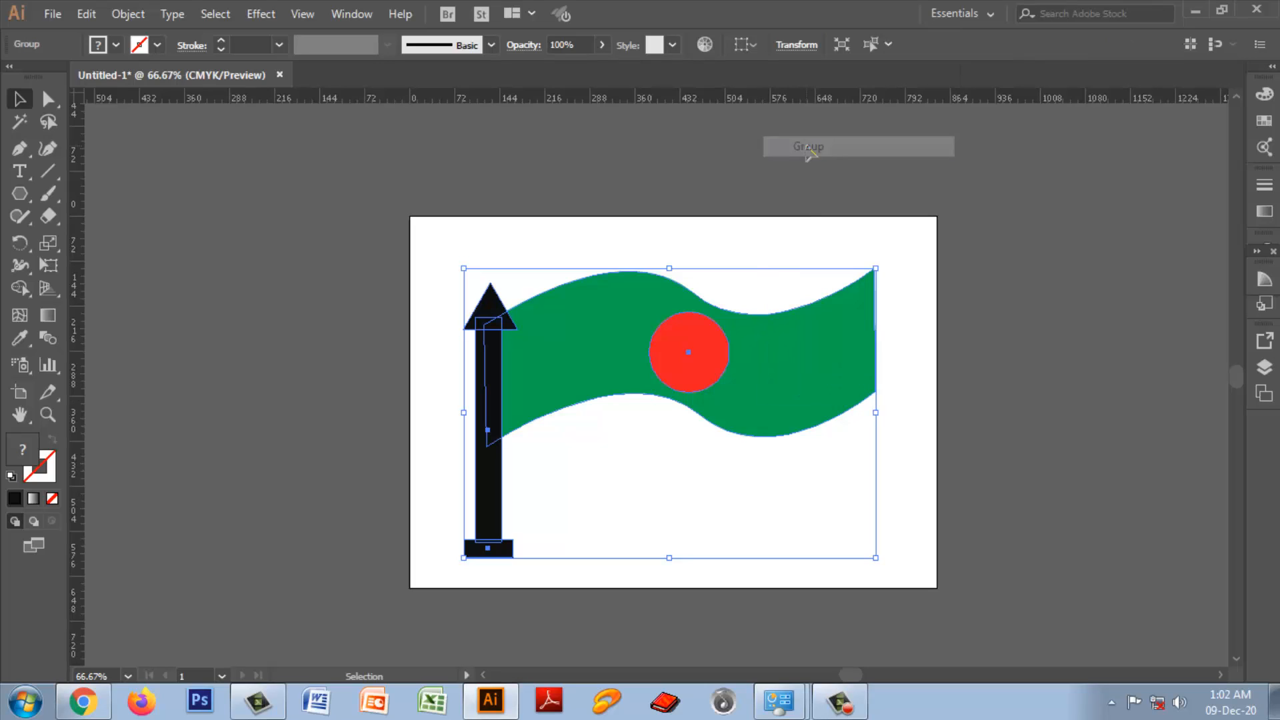
Step: Reselect the whole flag and pole artwork and ungroup it
left_click(924, 423)
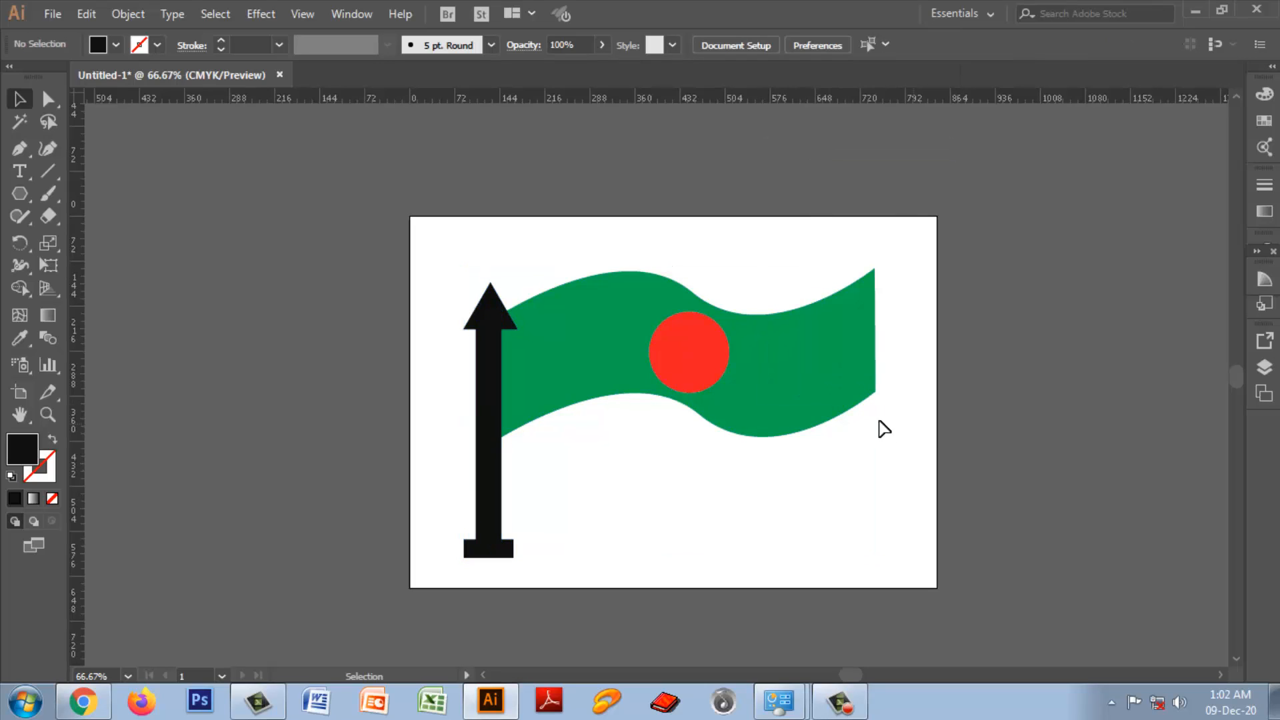
left_click_drag(445, 280, 896, 557)
right_click(783, 396)
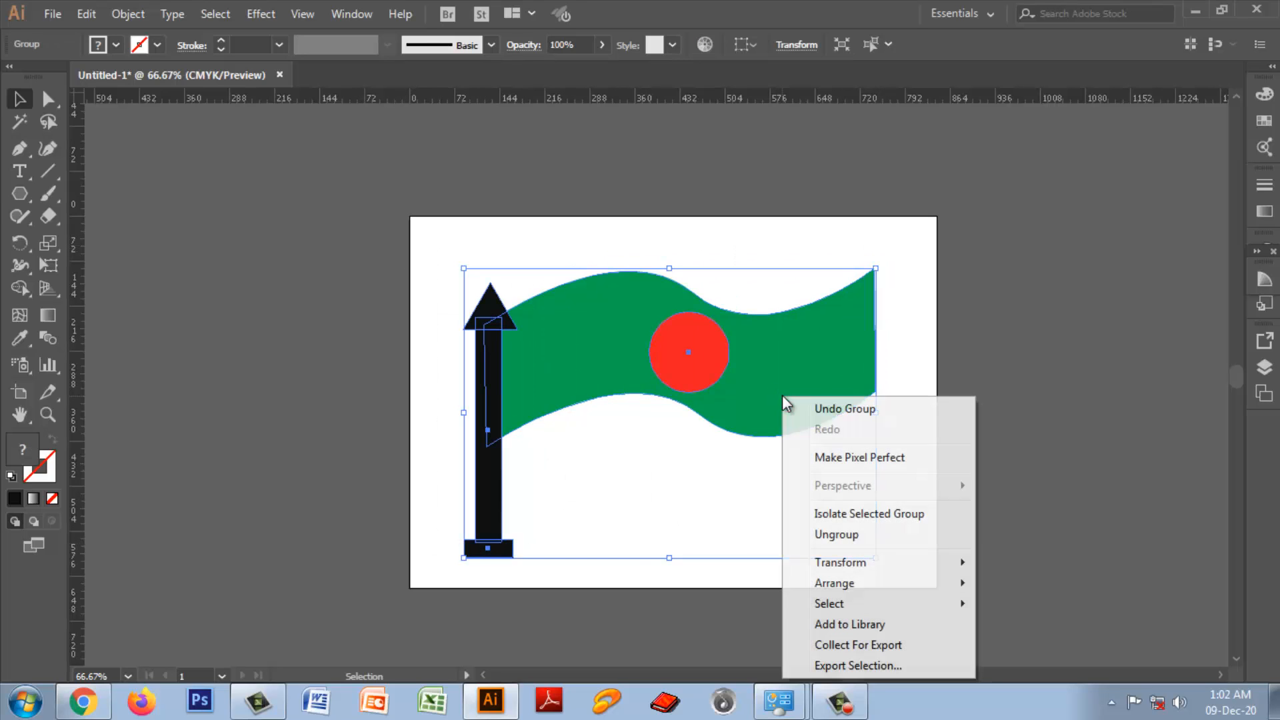
left_click(839, 536)
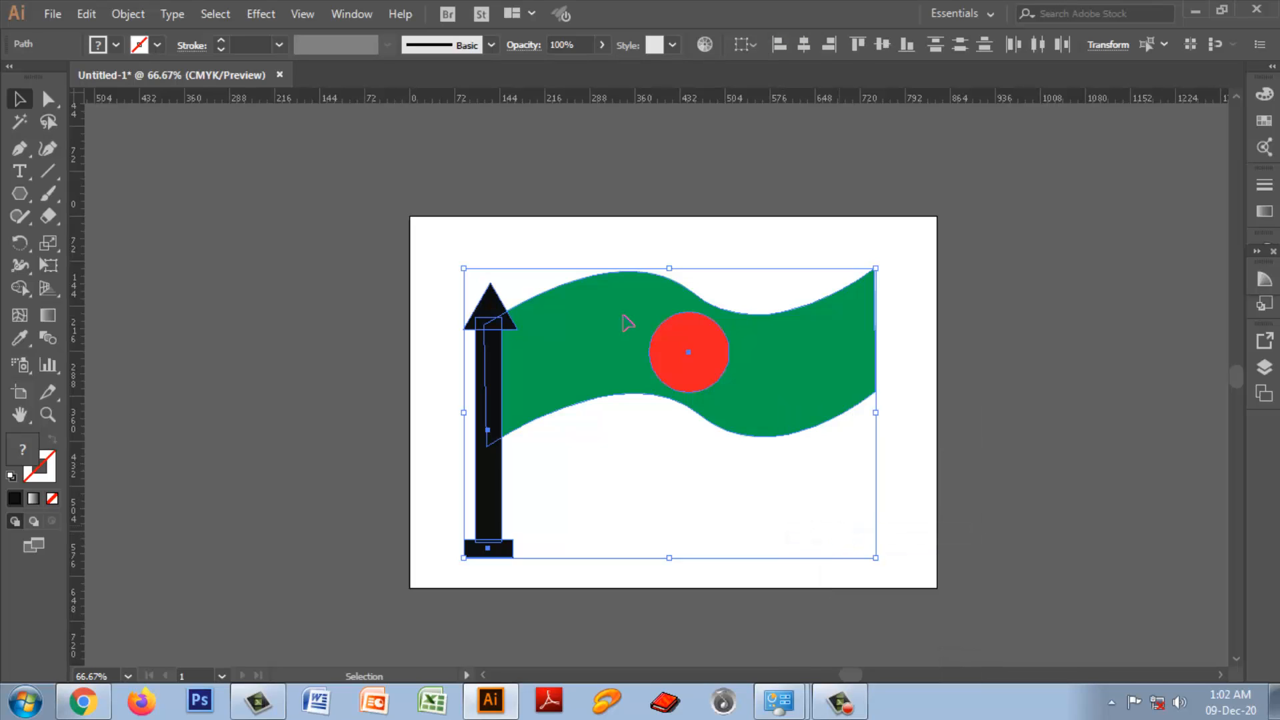
left_click(117, 17)
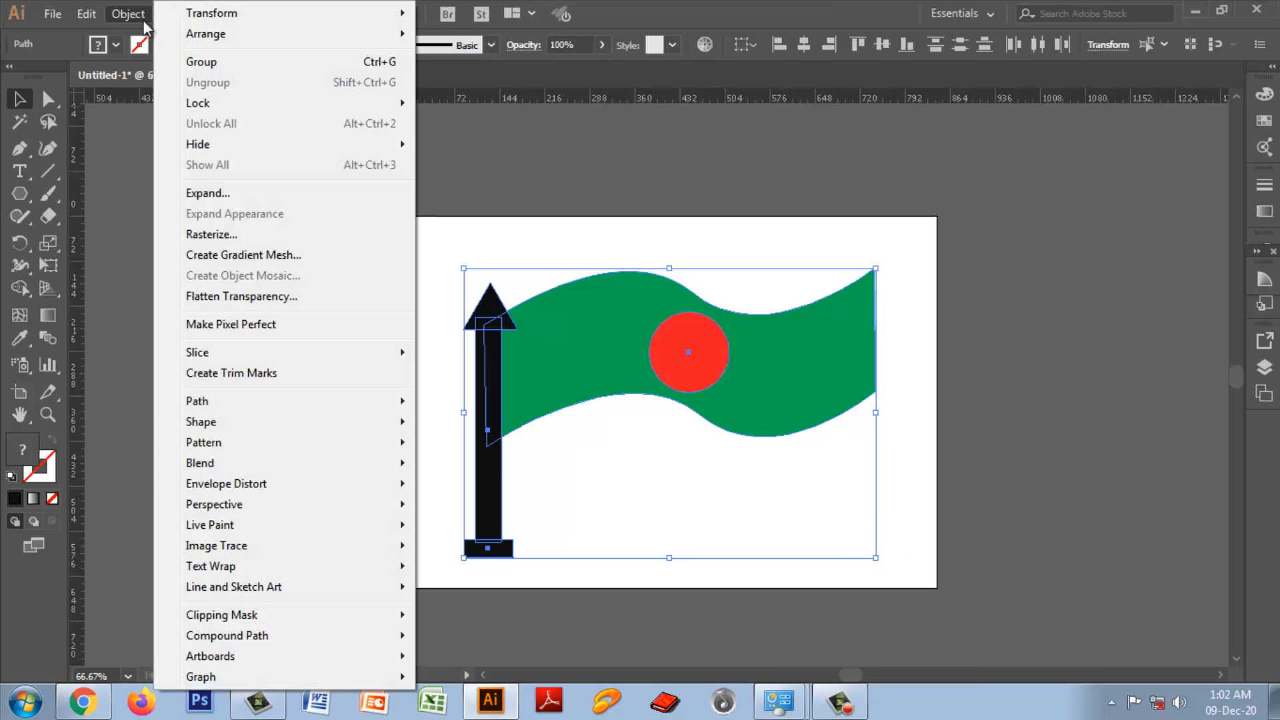
left_click(1020, 438)
Step: Shrink only the green flag shape to about half its size, and undo the resize
left_click(784, 371)
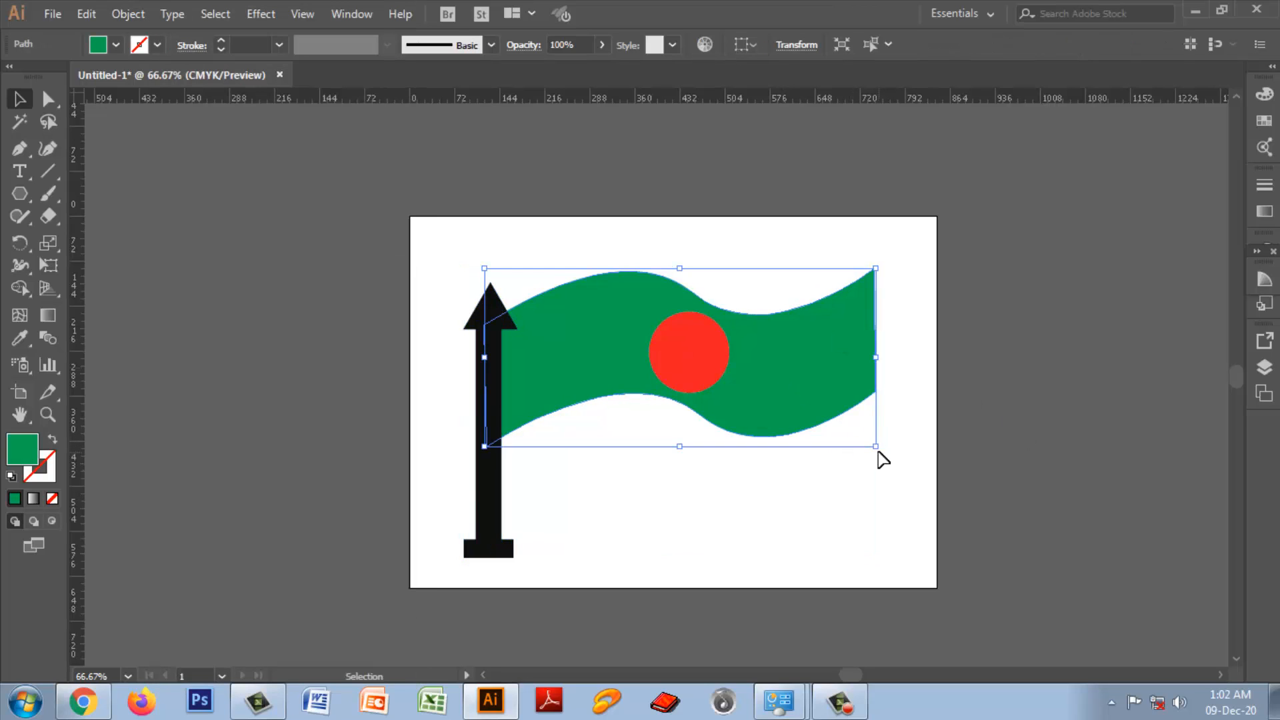
left_click_drag(875, 447, 726, 371)
key("a")
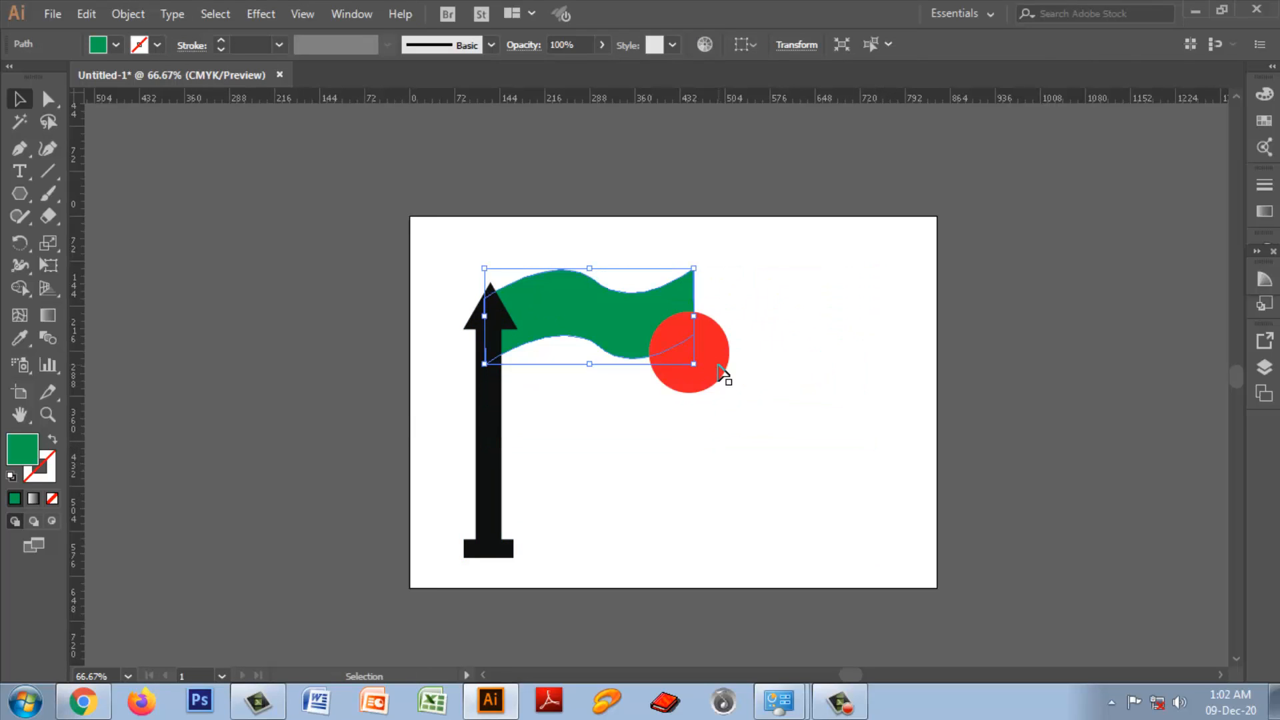
key("ctrl+z")
key("v")
left_click(1057, 480)
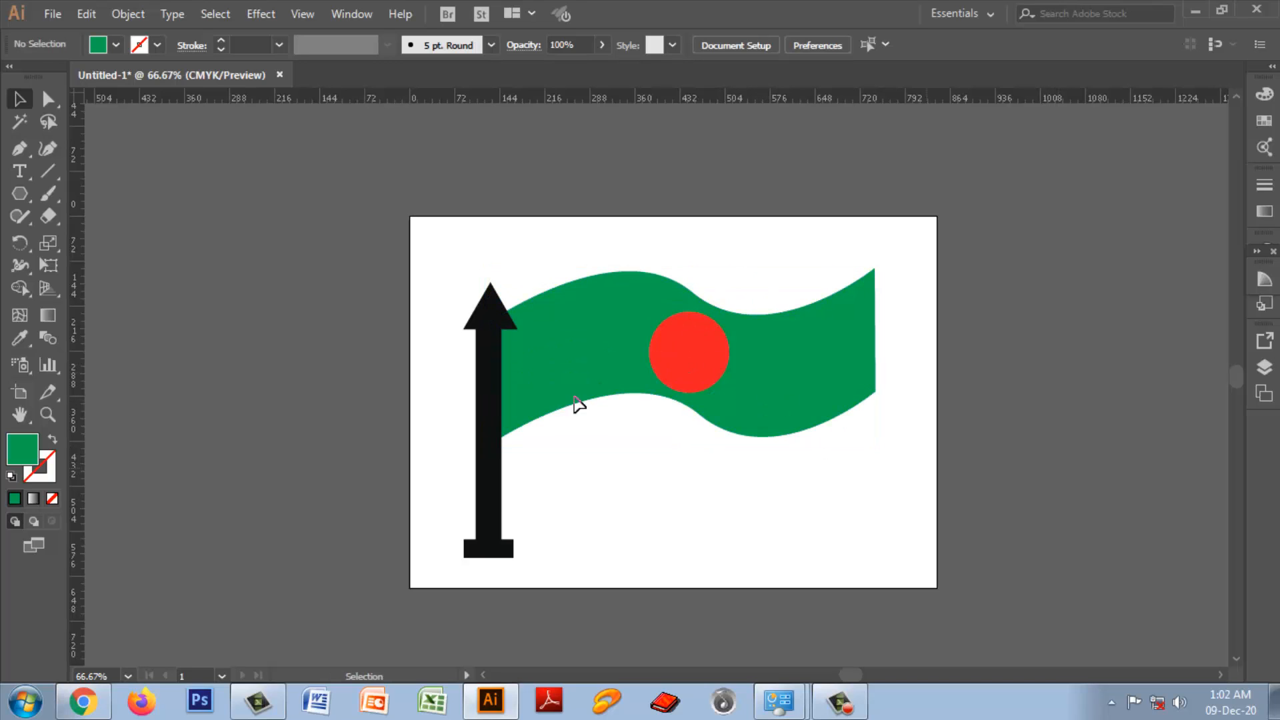
Step: Select the flag, circle, pole, base and triangle together and group them again
left_click_drag(435, 238, 880, 586)
right_click(796, 400)
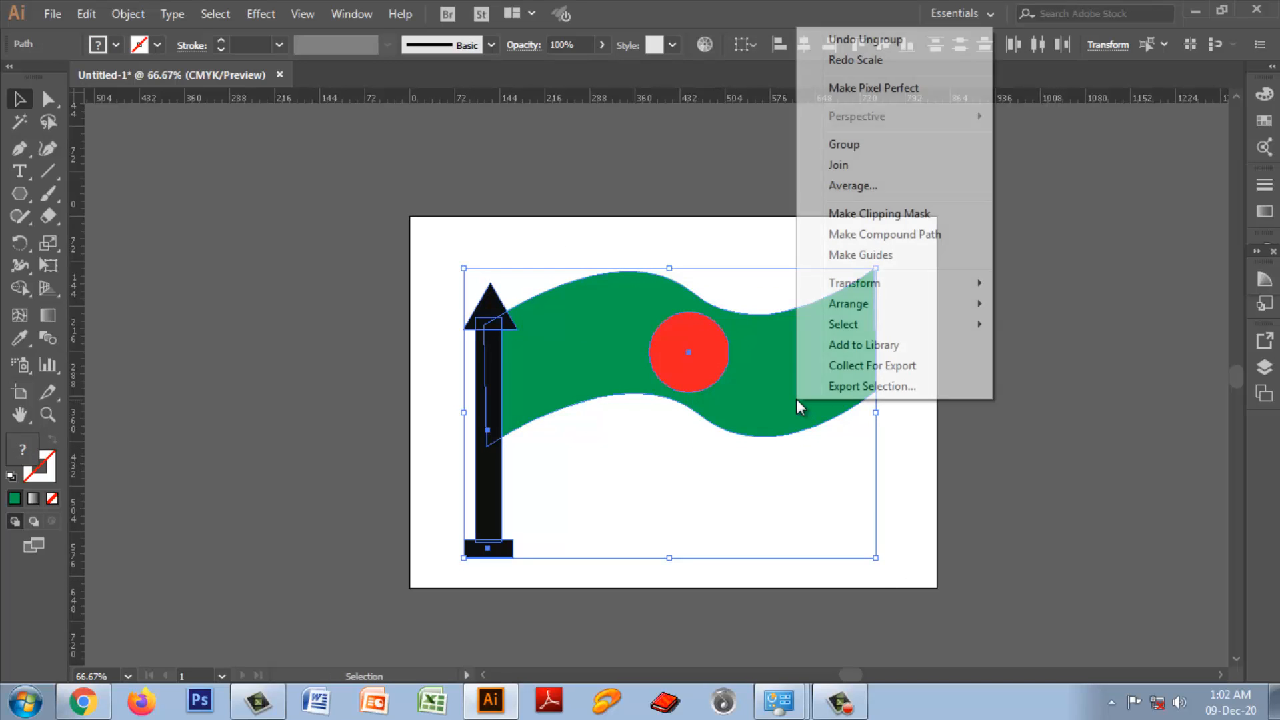
left_click(843, 146)
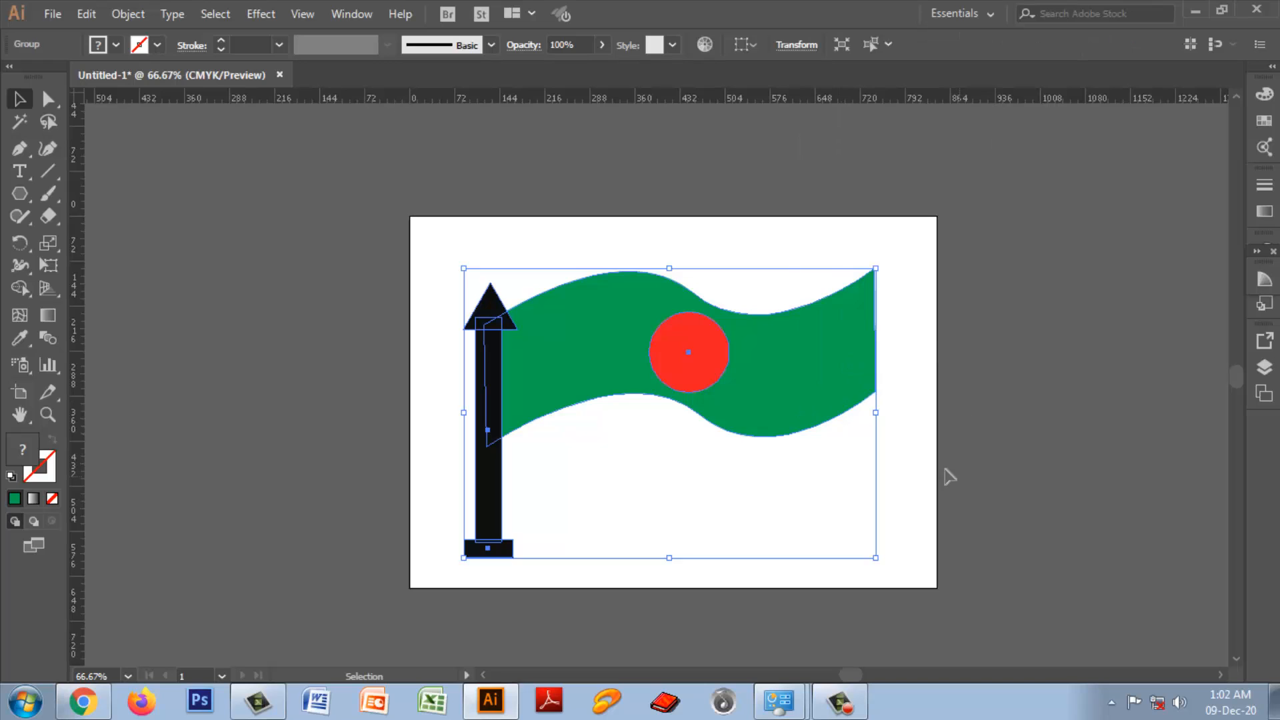
Step: Scale the flag group down to about 330 pt wide and 345 pt tall and place it in the artboard's upper-right corner
left_click_drag(569, 372, 705, 347)
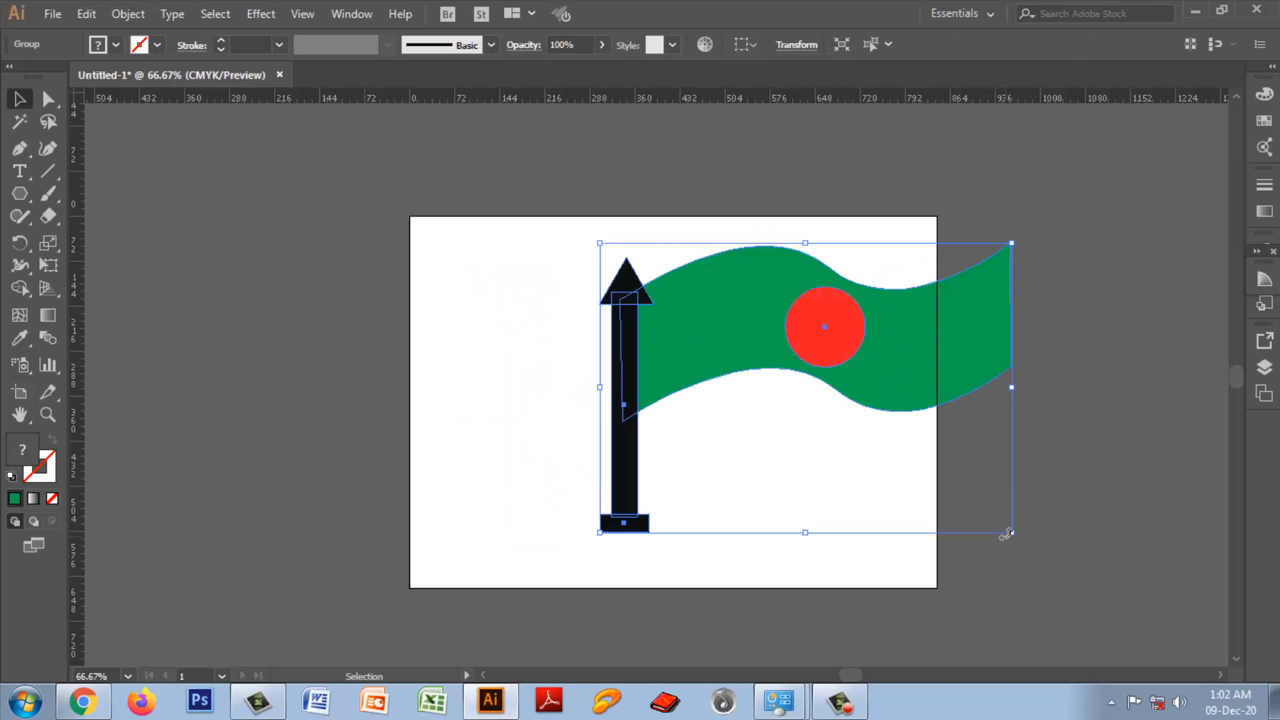
left_click_drag(1010, 533, 805, 459)
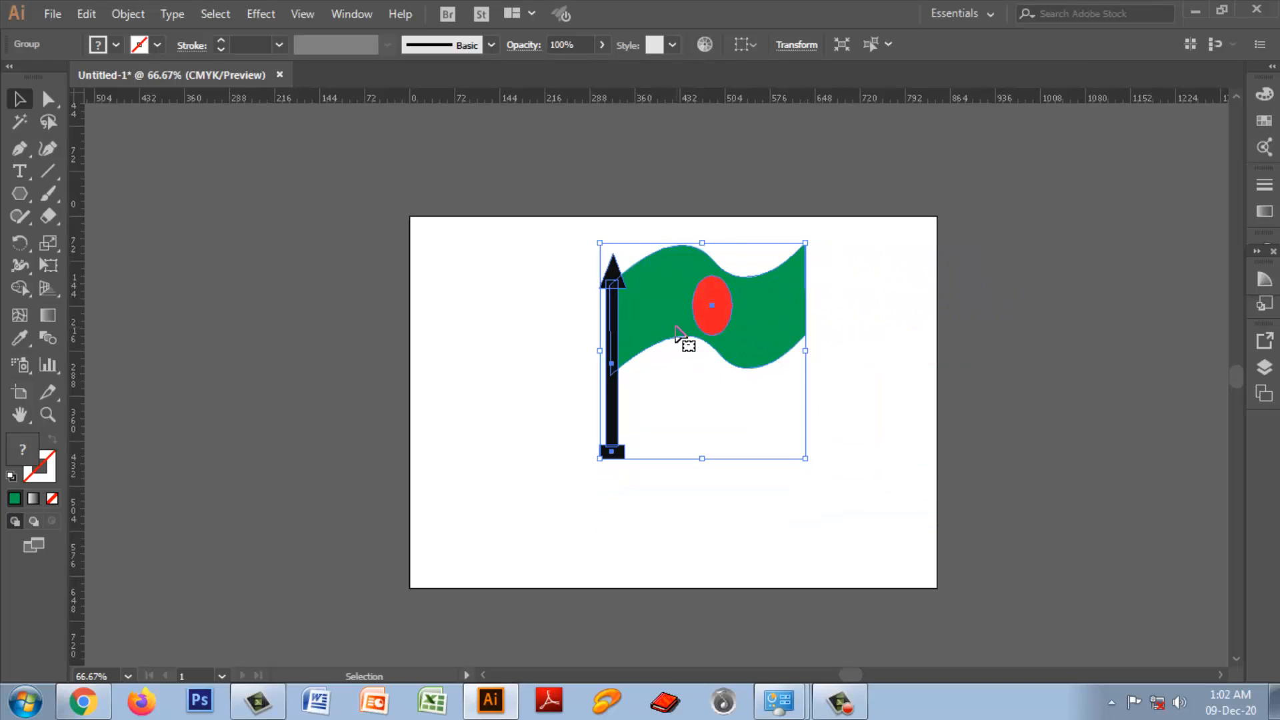
left_click_drag(688, 327, 803, 308)
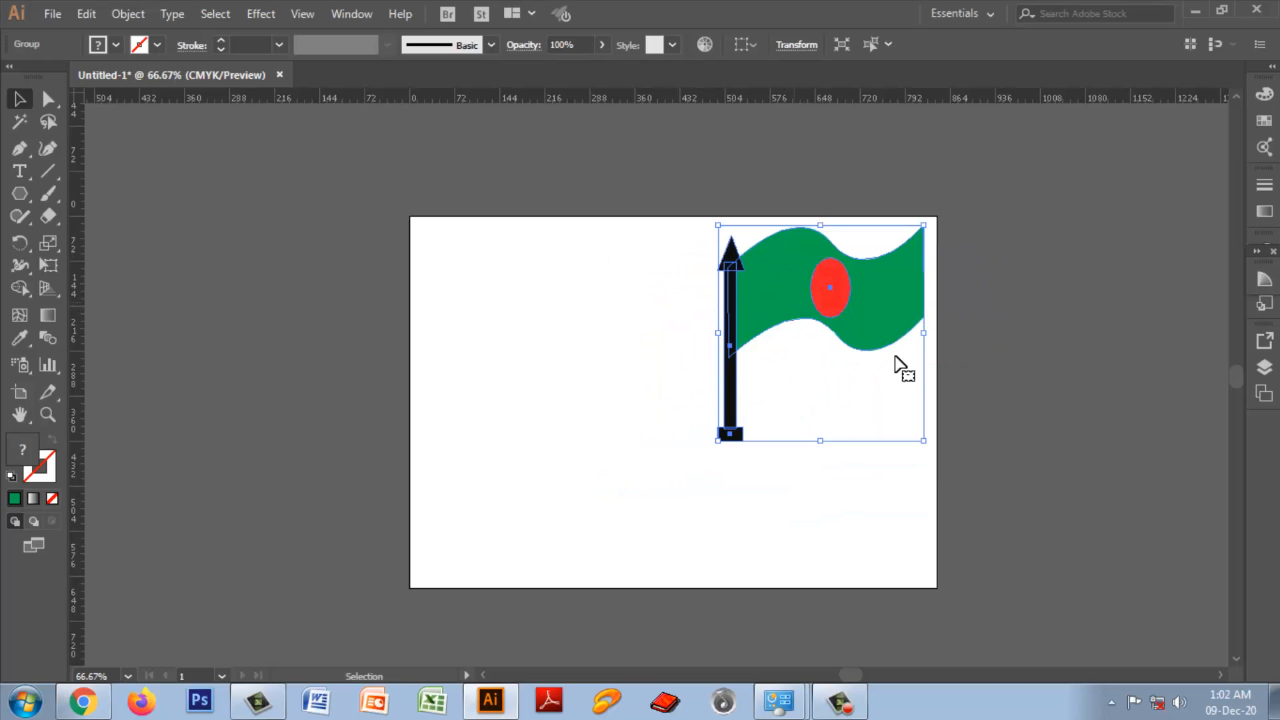
Step: Deselect the resized flag group and examine it both close up and within the whole artboard
key("ctrl+plus")
key("ctrl+plus")
key("ctrl+plus")
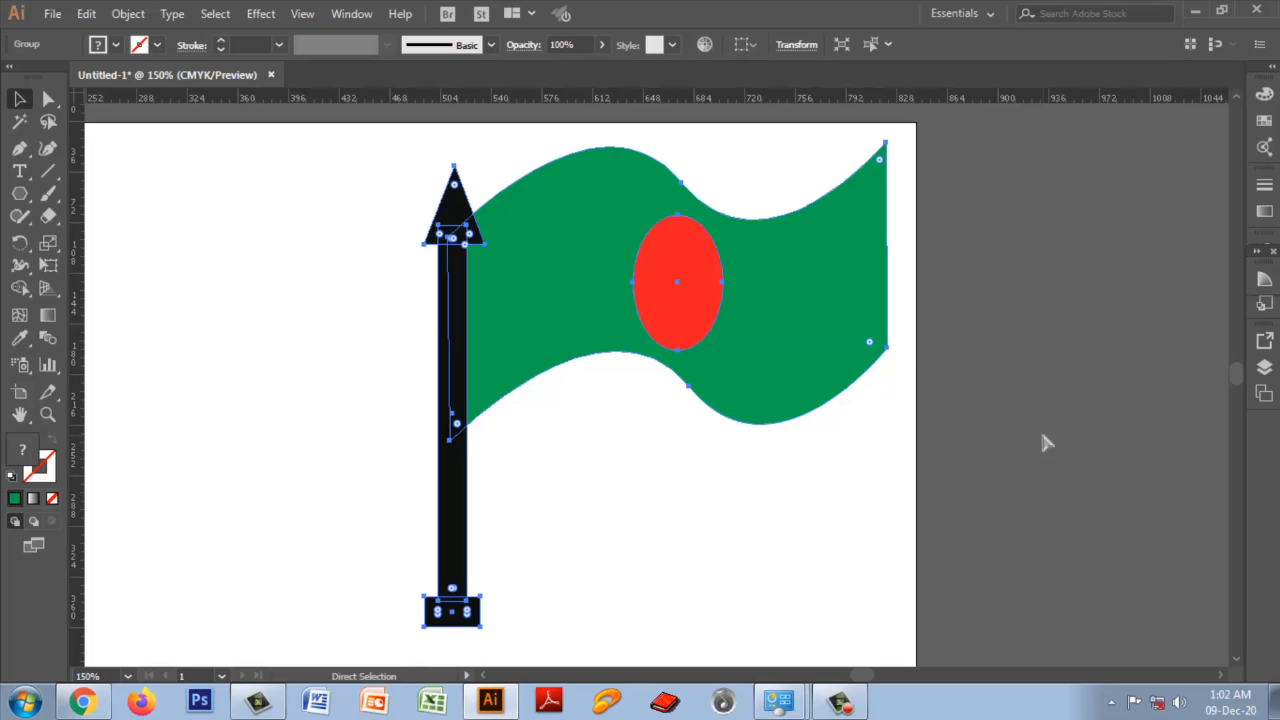
left_click(1087, 462)
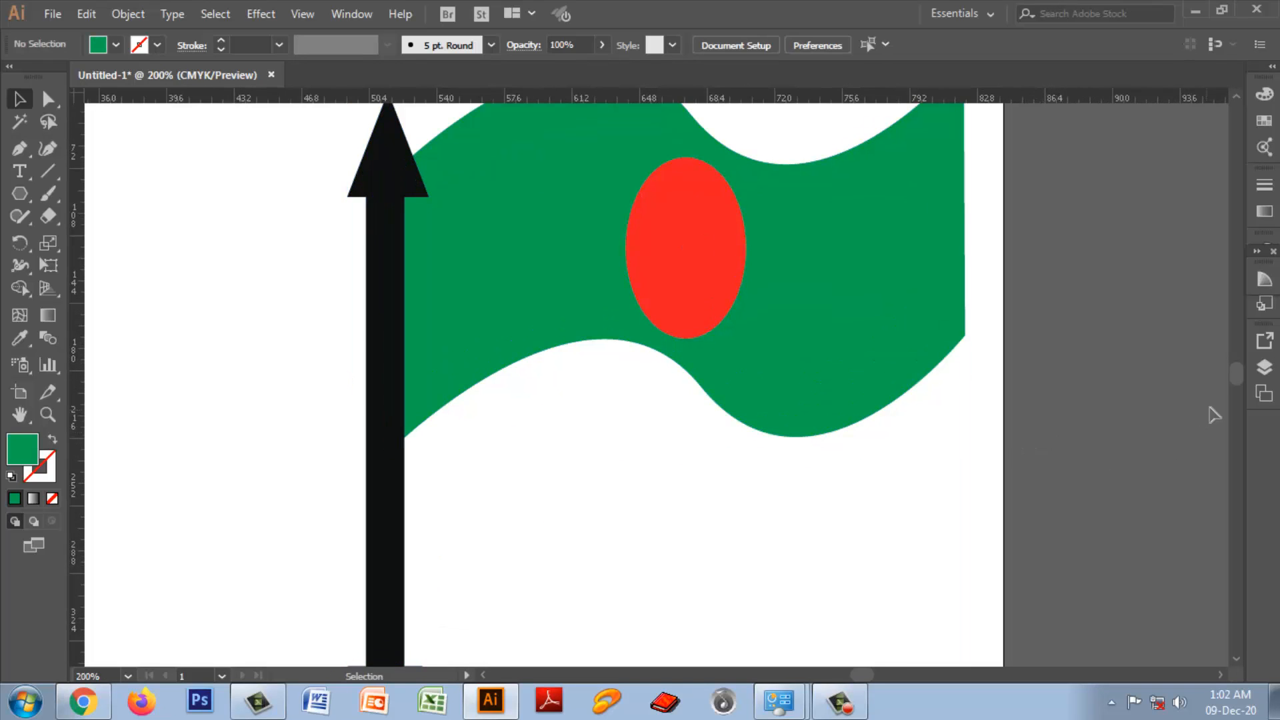
left_click_drag(1236, 375, 1238, 380)
key("ctrl+minus")
key("ctrl+minus")
key("ctrl+minus")
key("ctrl+minus")
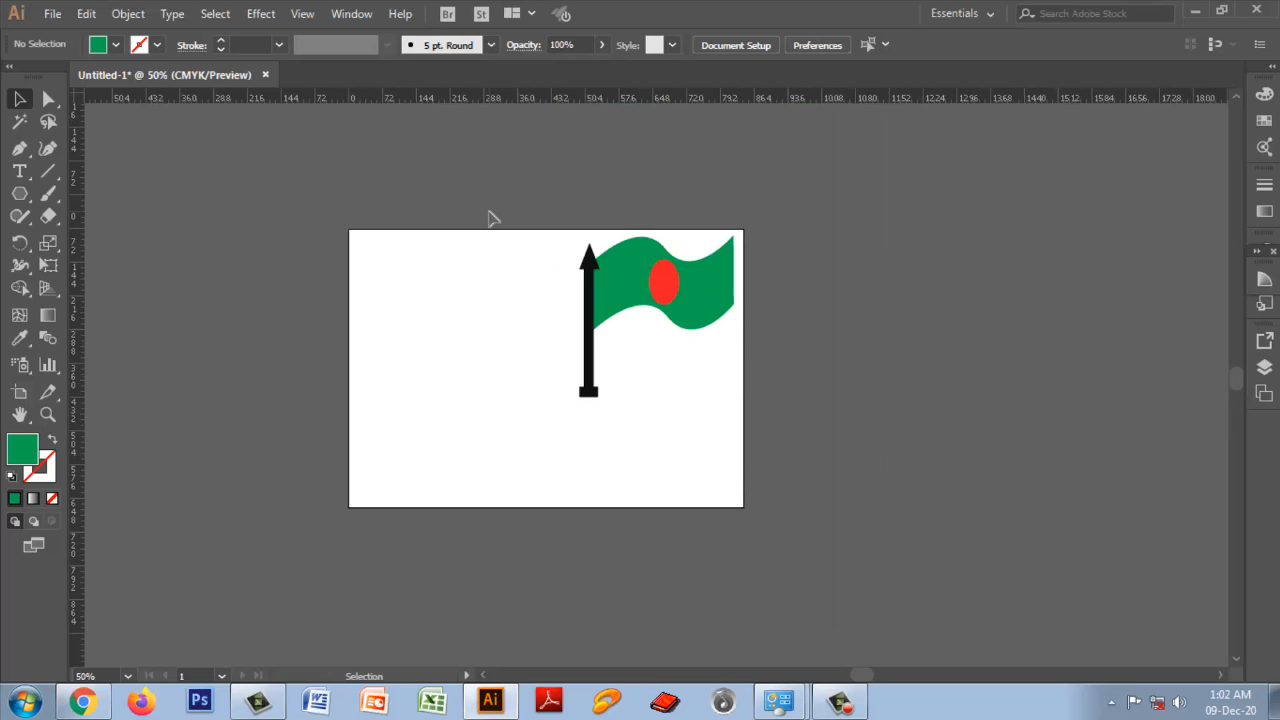
key("ctrl+plus")
key("ctrl+plus")
key("ctrl+plus")
key("ctrl+plus")
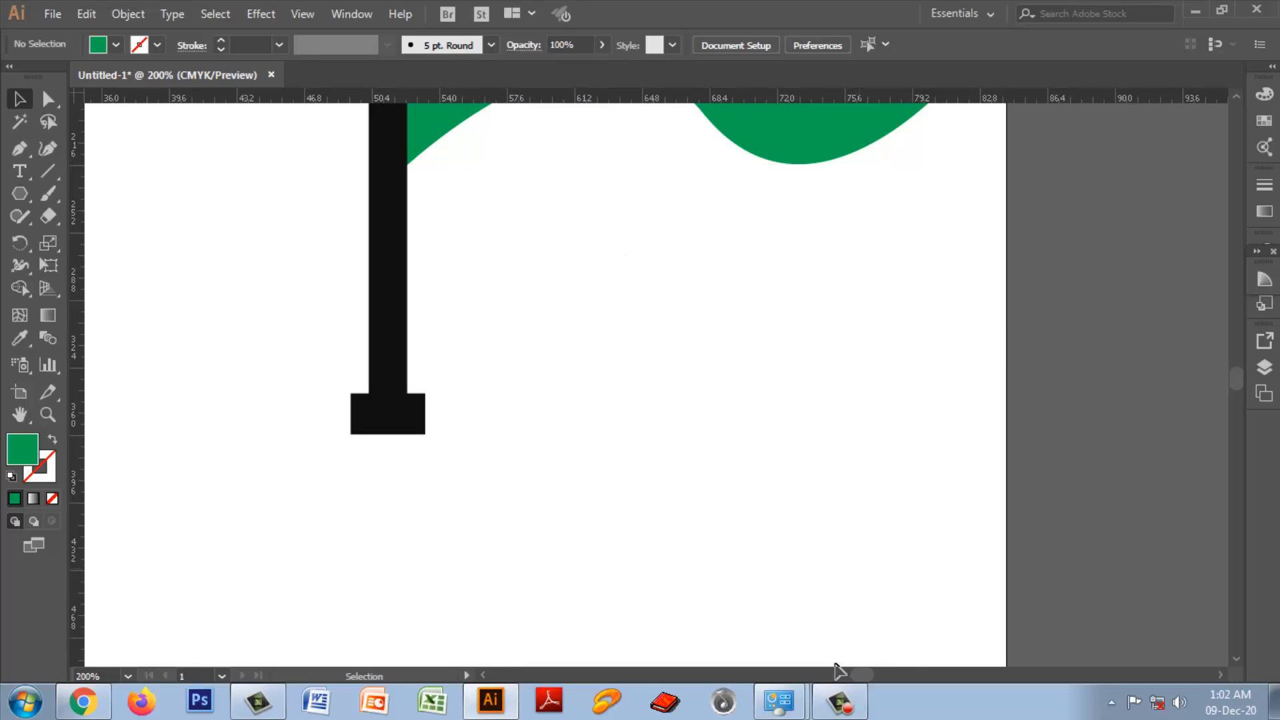
Step: Draw a closed irregular six-point Pen path about 235 pt wide and 170 pt tall on the empty artboard area beside the flagpole
left_click_drag(862, 676, 847, 678)
left_click_drag(1241, 381, 1238, 372)
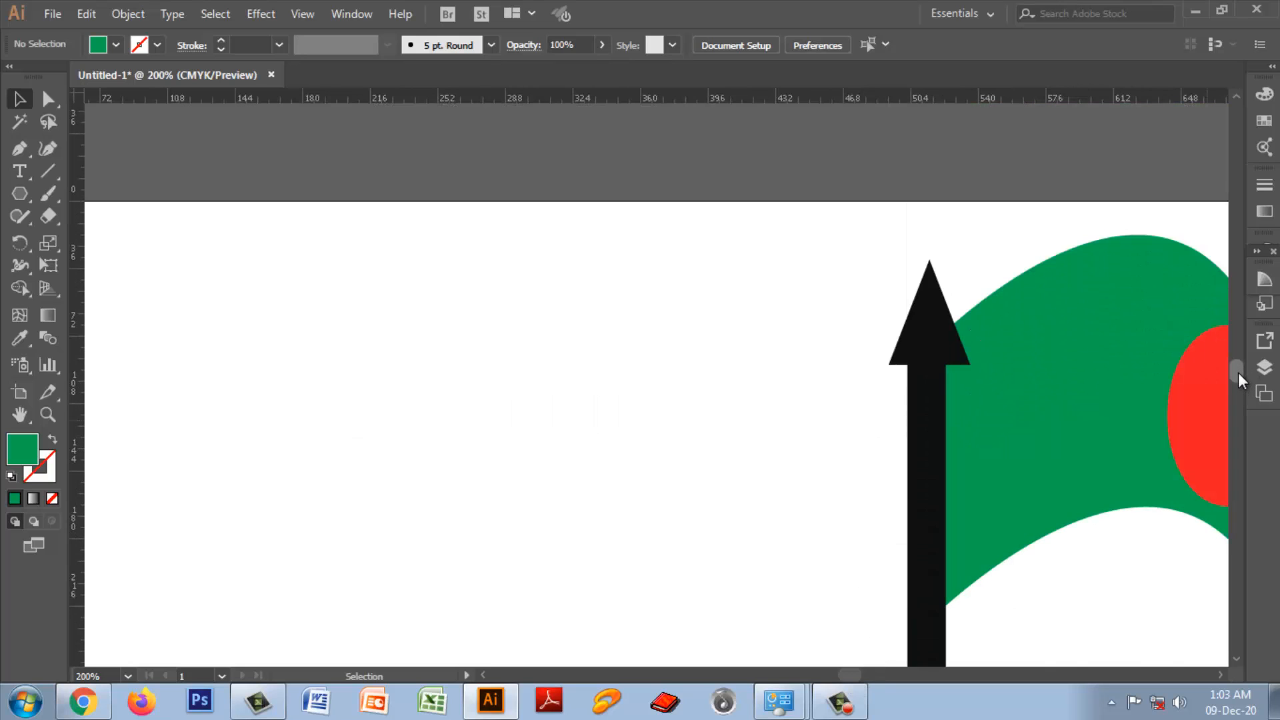
left_click(19, 194)
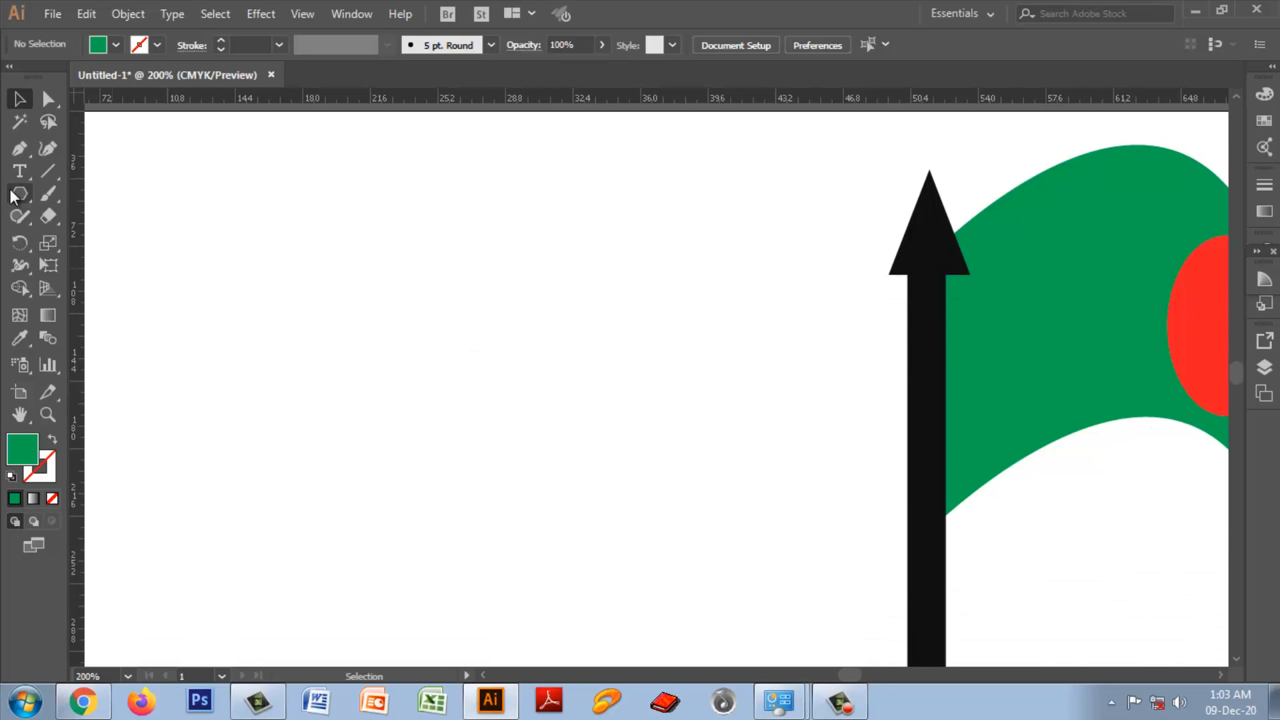
left_click(98, 194)
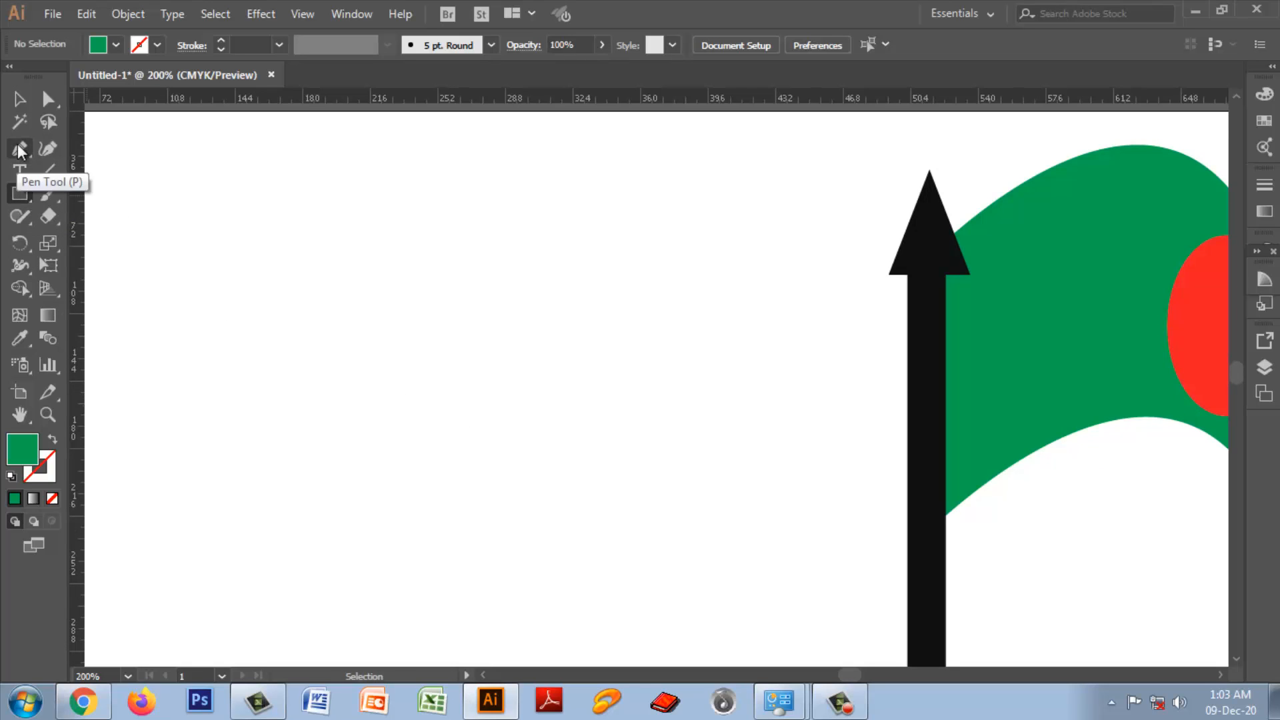
left_click_drag(19, 148, 81, 149)
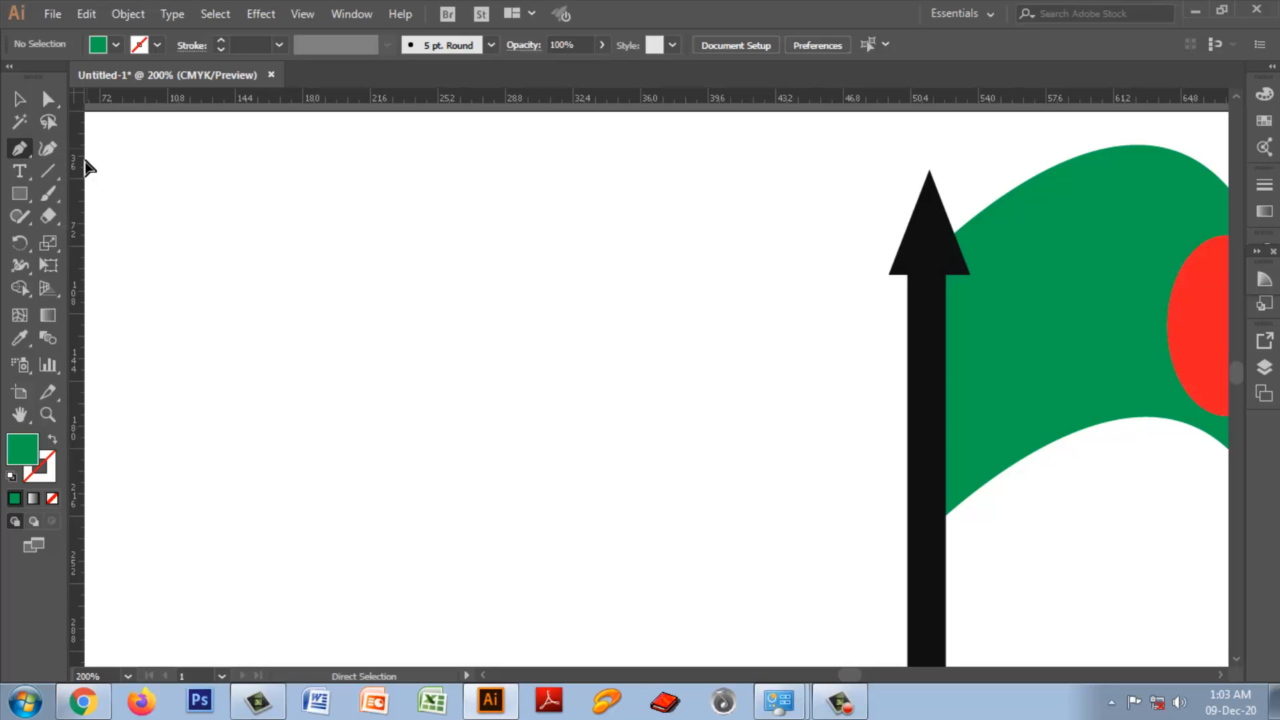
left_click(360, 253)
left_click(545, 349)
left_click(704, 474)
left_click(559, 571)
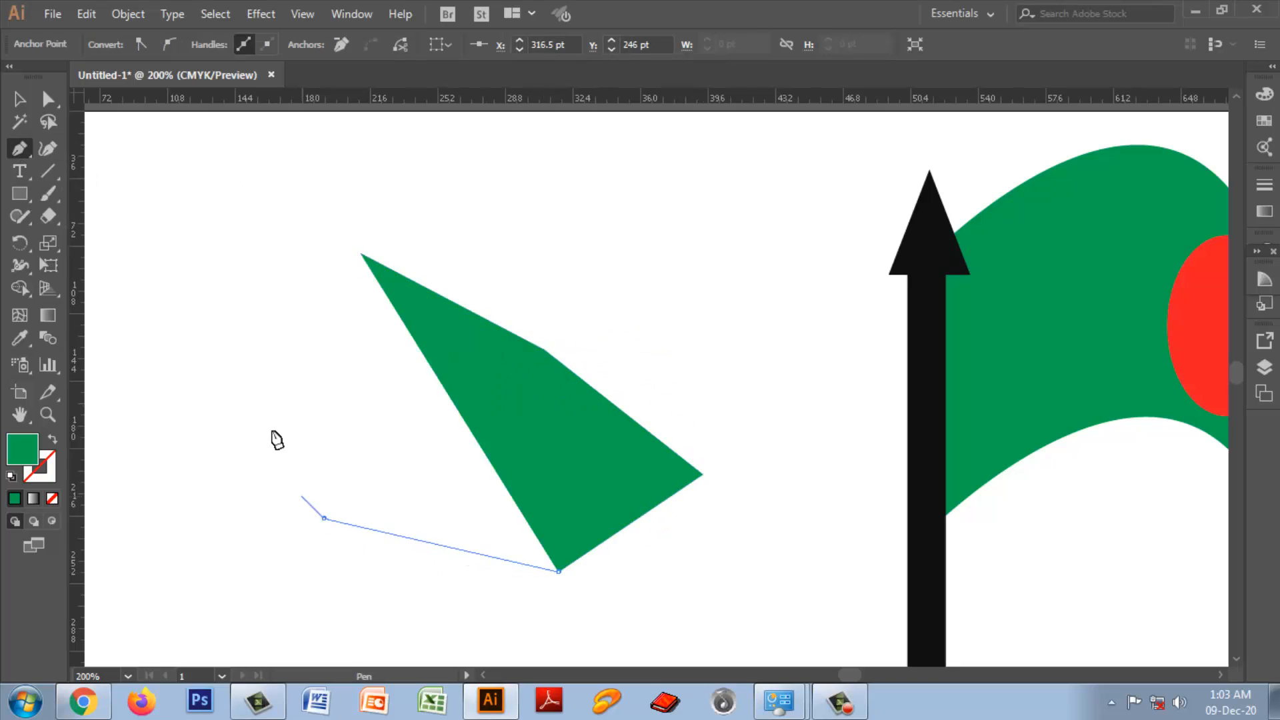
left_click(324, 519)
left_click(261, 357)
left_click(360, 254)
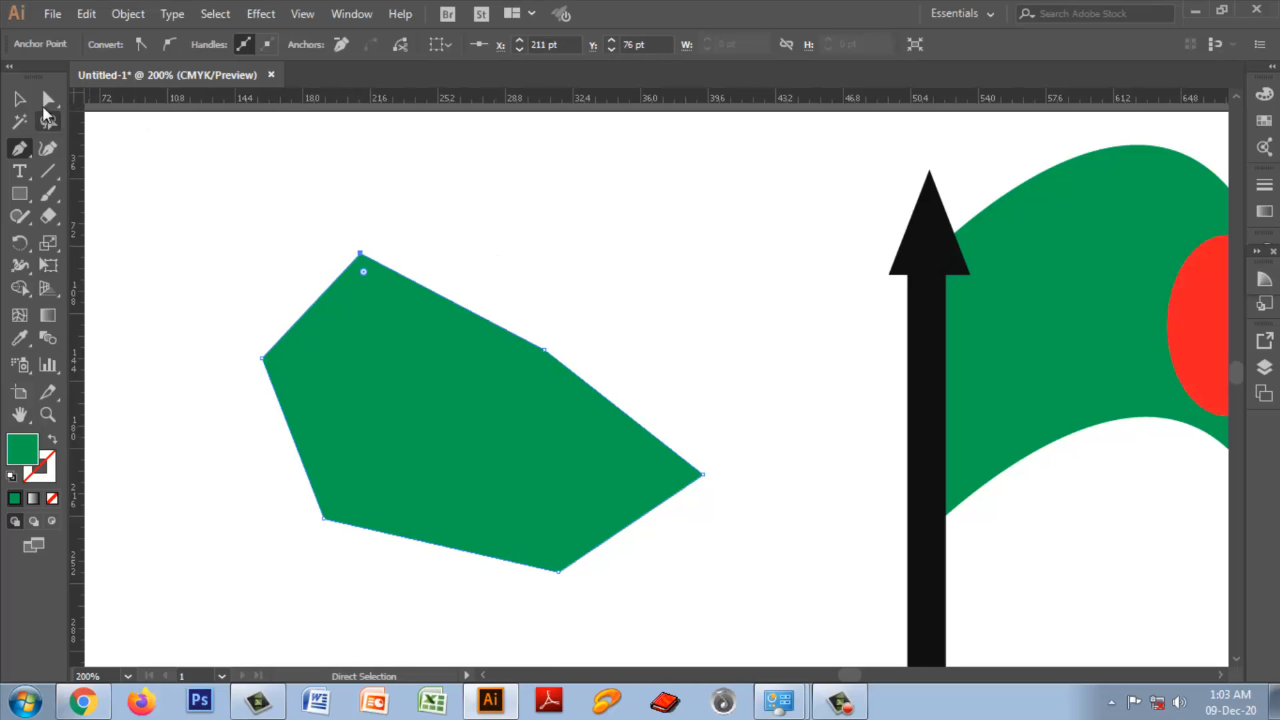
Step: Give the green six-point shape a red 3 pt stroke and deselect it
left_click(20, 99)
left_click_drag(162, 205, 538, 548)
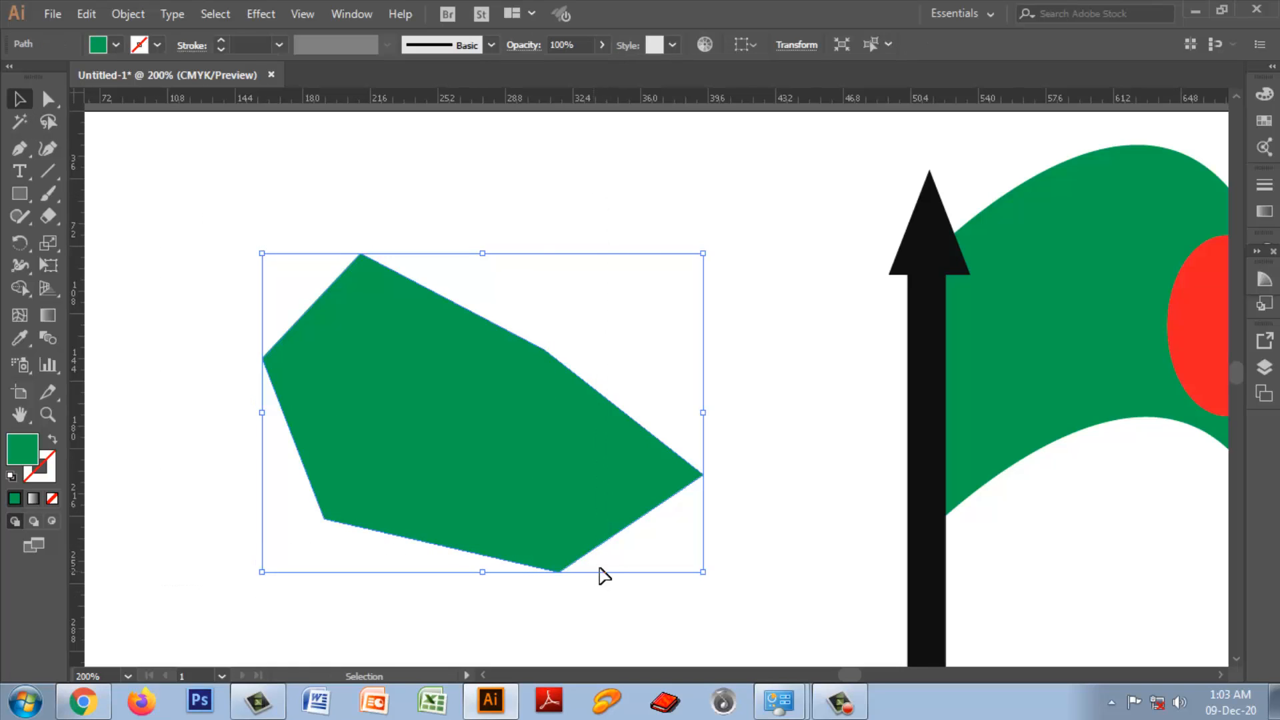
left_click(157, 47)
left_click(65, 76)
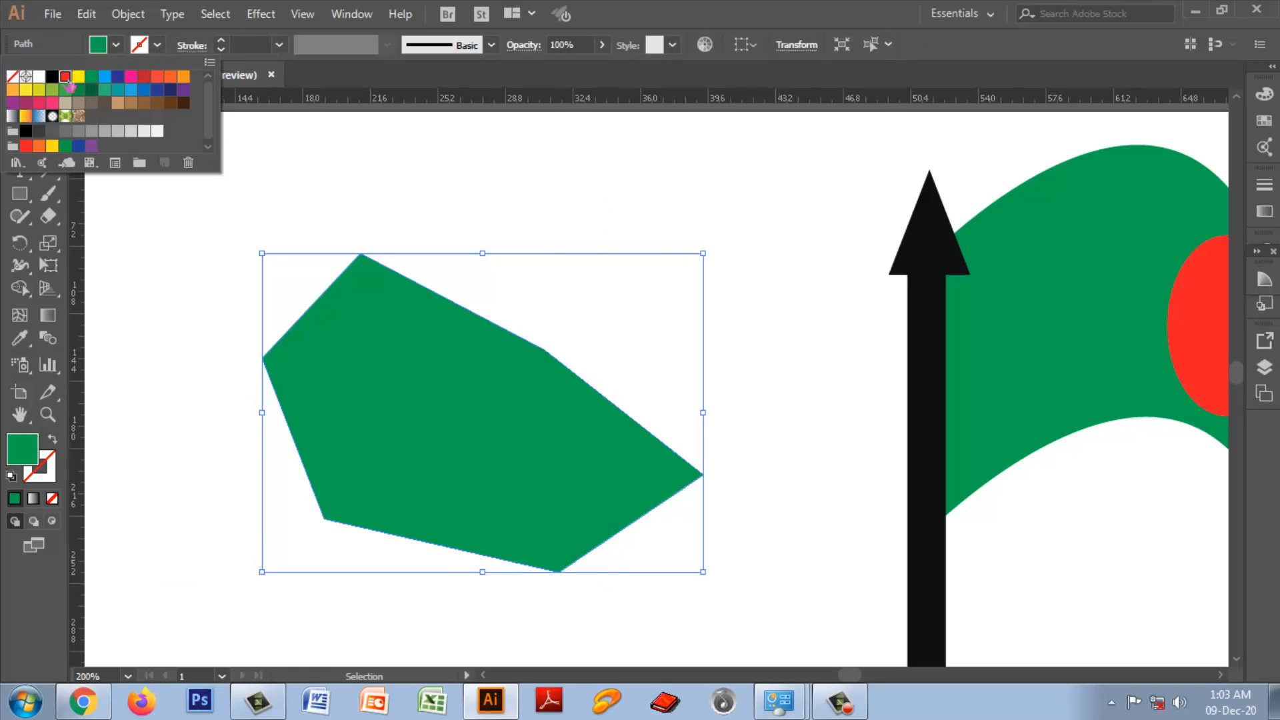
left_click(278, 49)
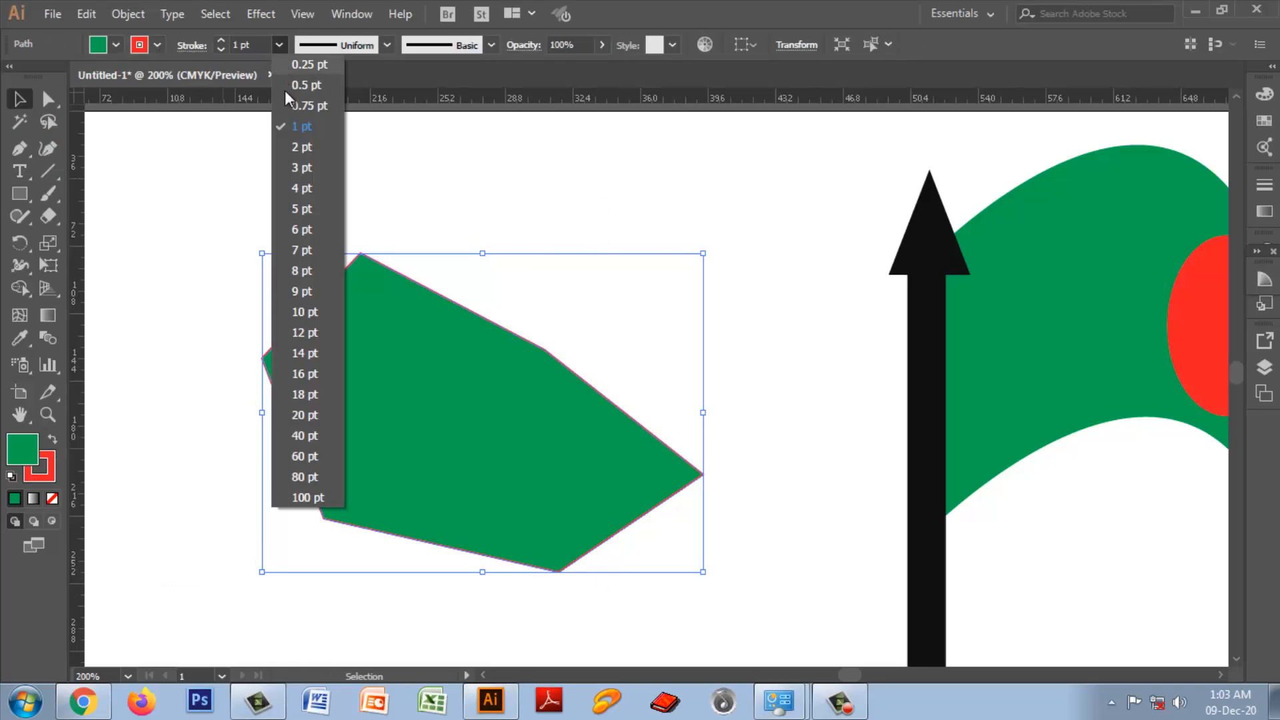
left_click(298, 165)
left_click(733, 419)
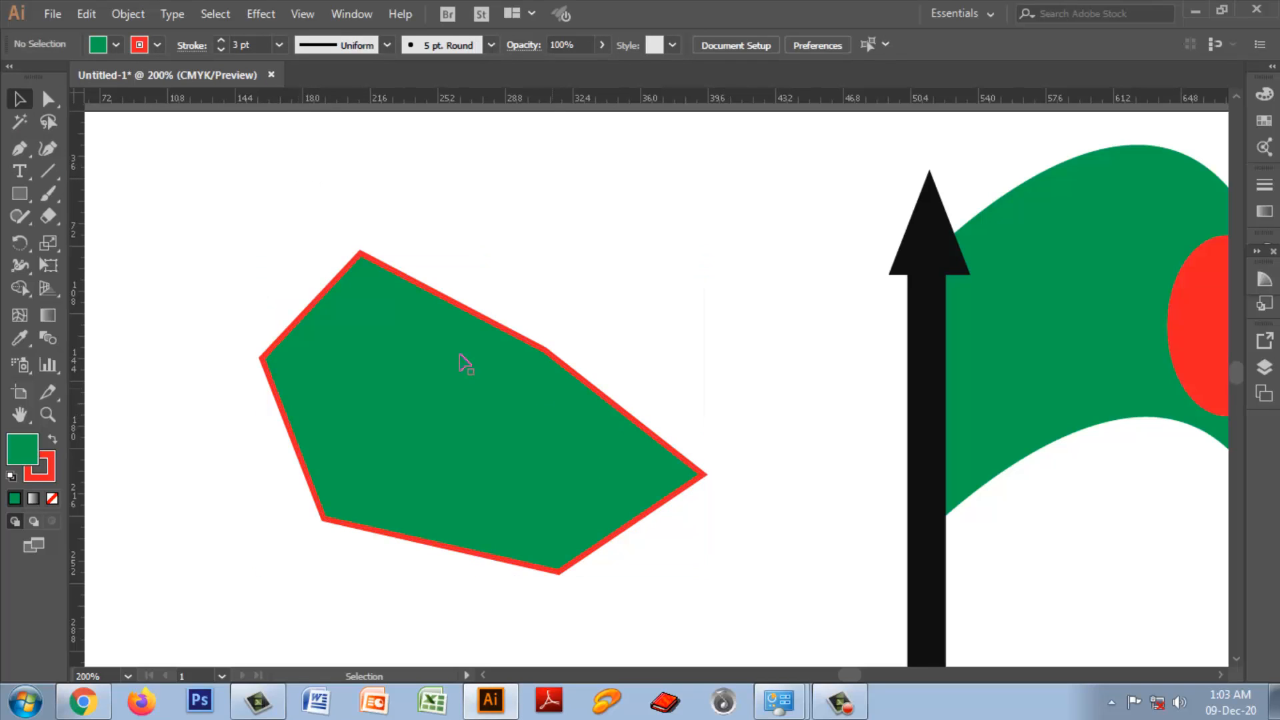
Step: Select the red-outlined shape and add two anchor points close together near the middle of its upper sloping edge
left_click_drag(252, 187, 661, 612)
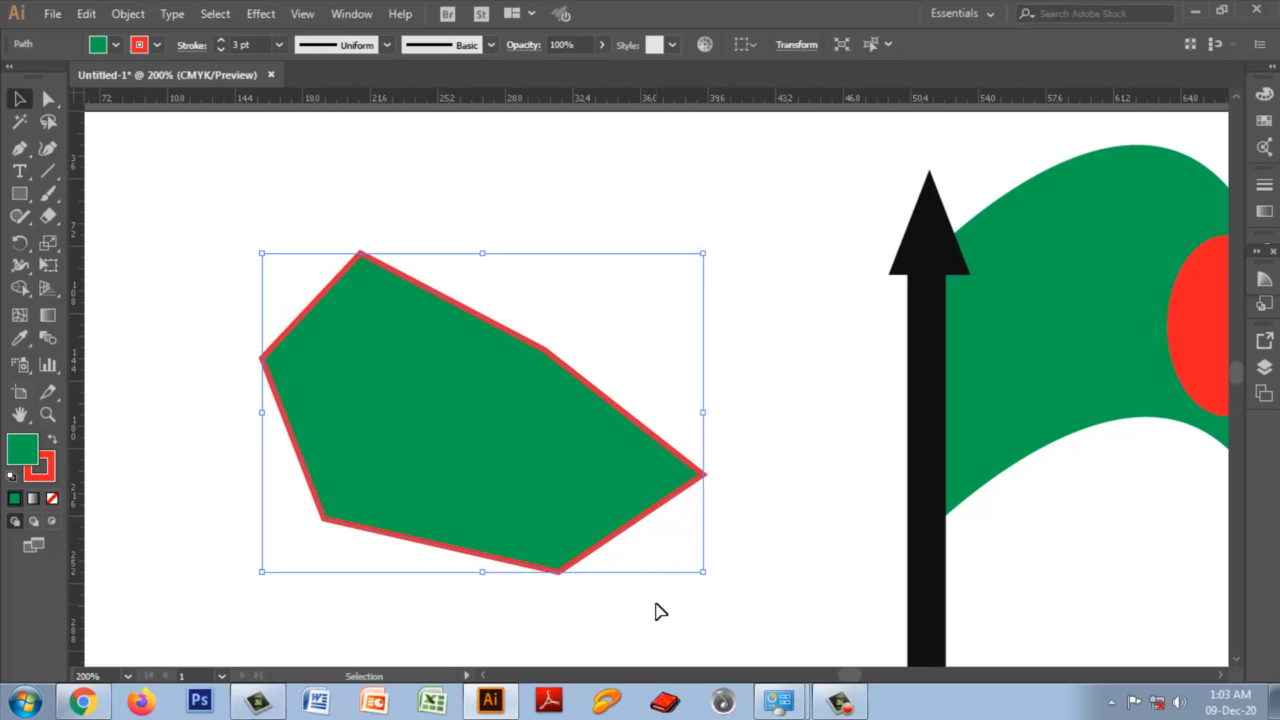
key("ctrl+equal")
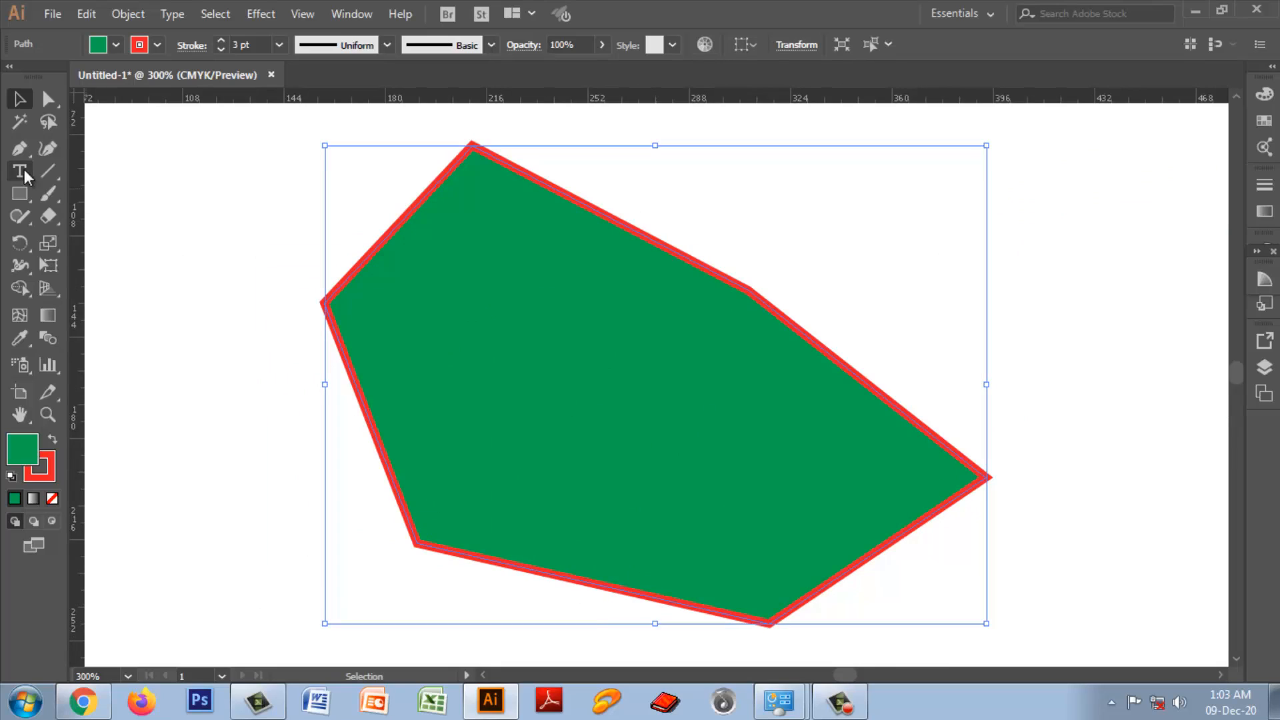
left_click(16, 147)
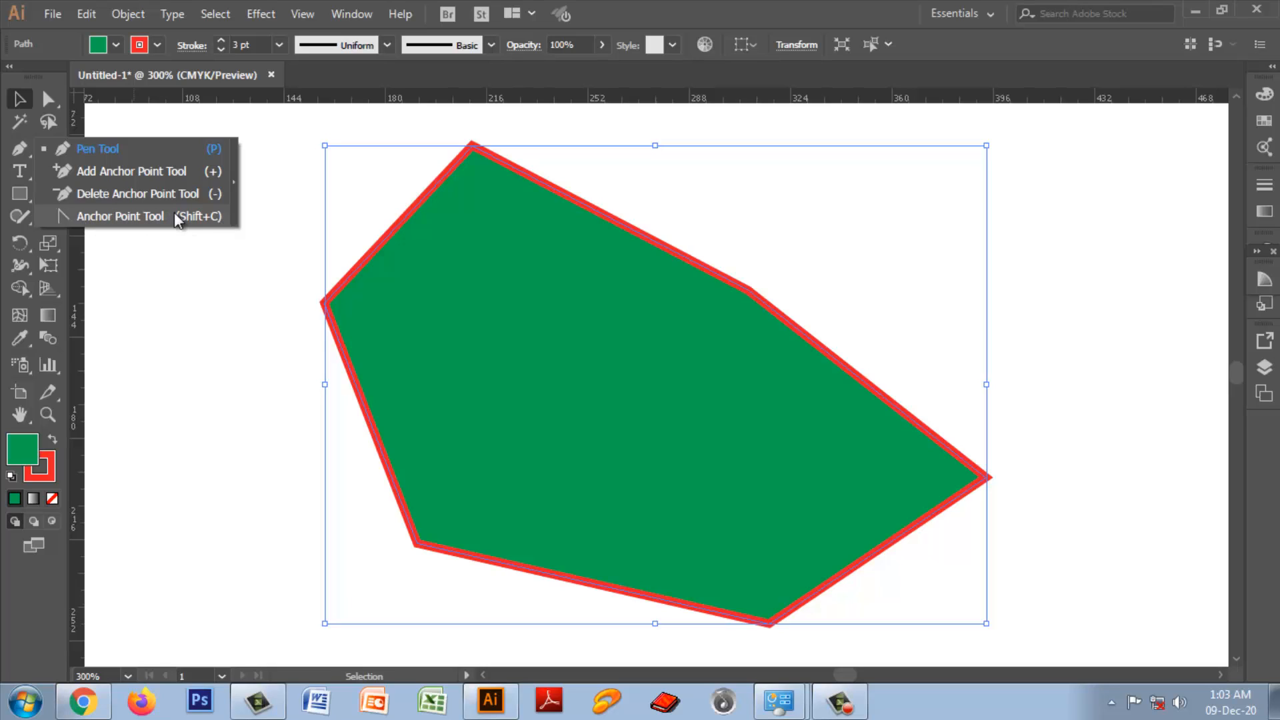
left_click(111, 172)
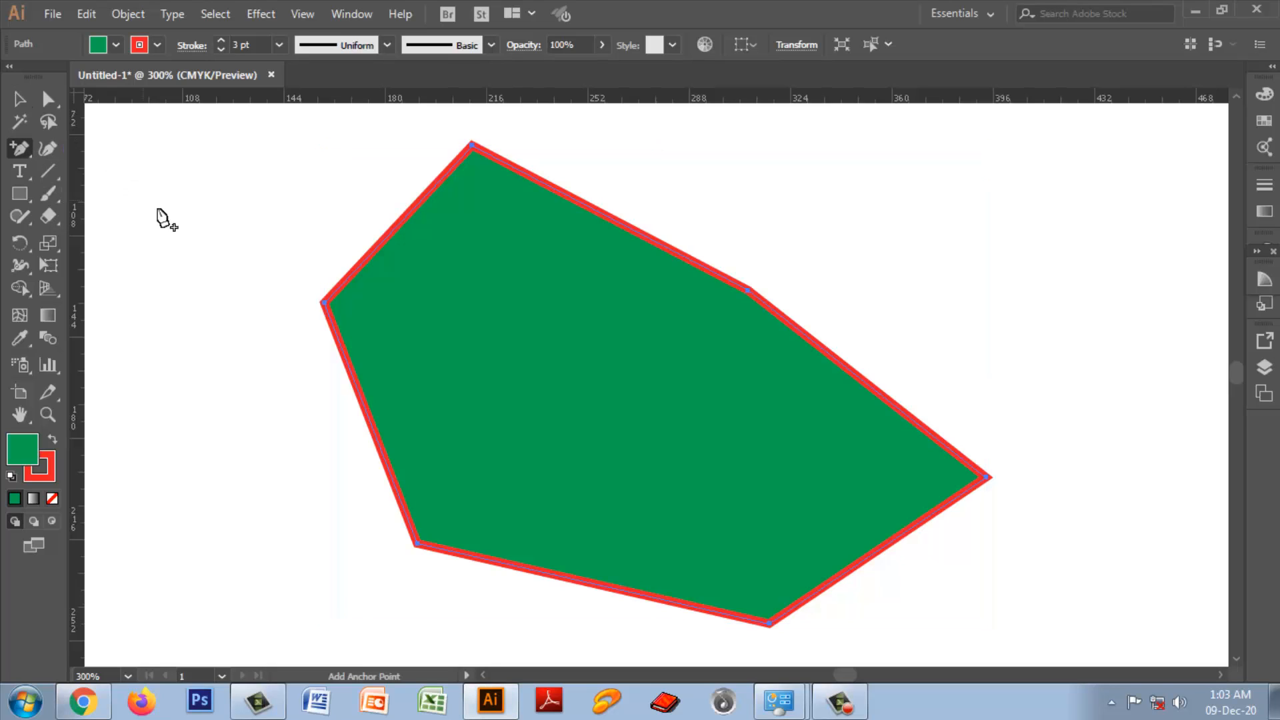
left_click(623, 224)
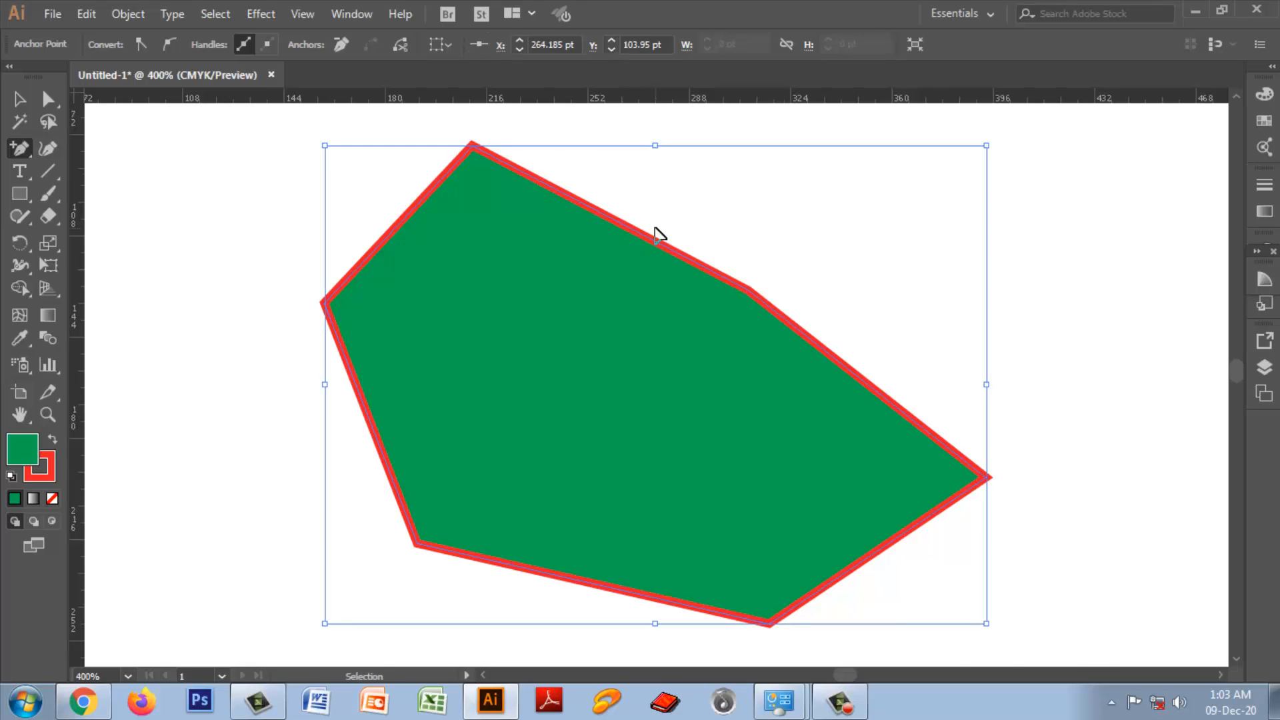
key("ctrl+plus")
key("ctrl+plus")
key("ctrl+plus")
key("ctrl+plus")
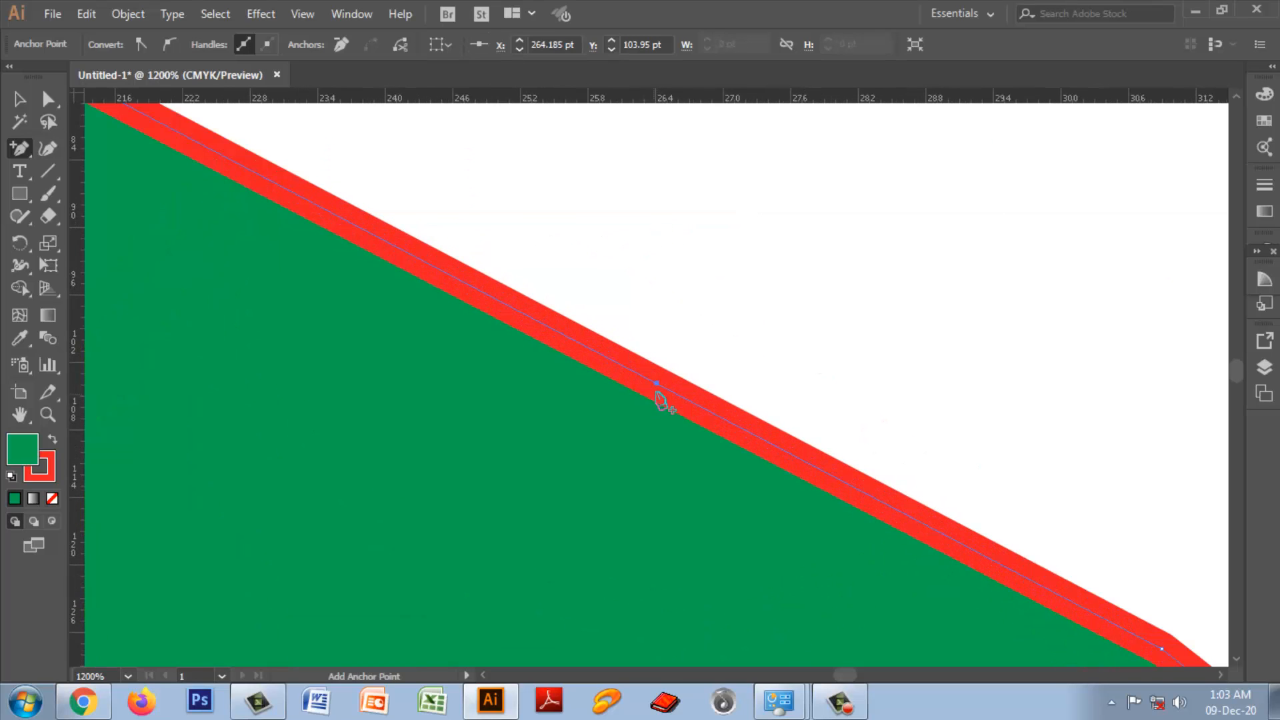
left_click(656, 384)
Step: Try pulling curve handles from the added edge point with the Anchor Point tool, and undo the changes
left_click_drag(27, 157, 94, 223)
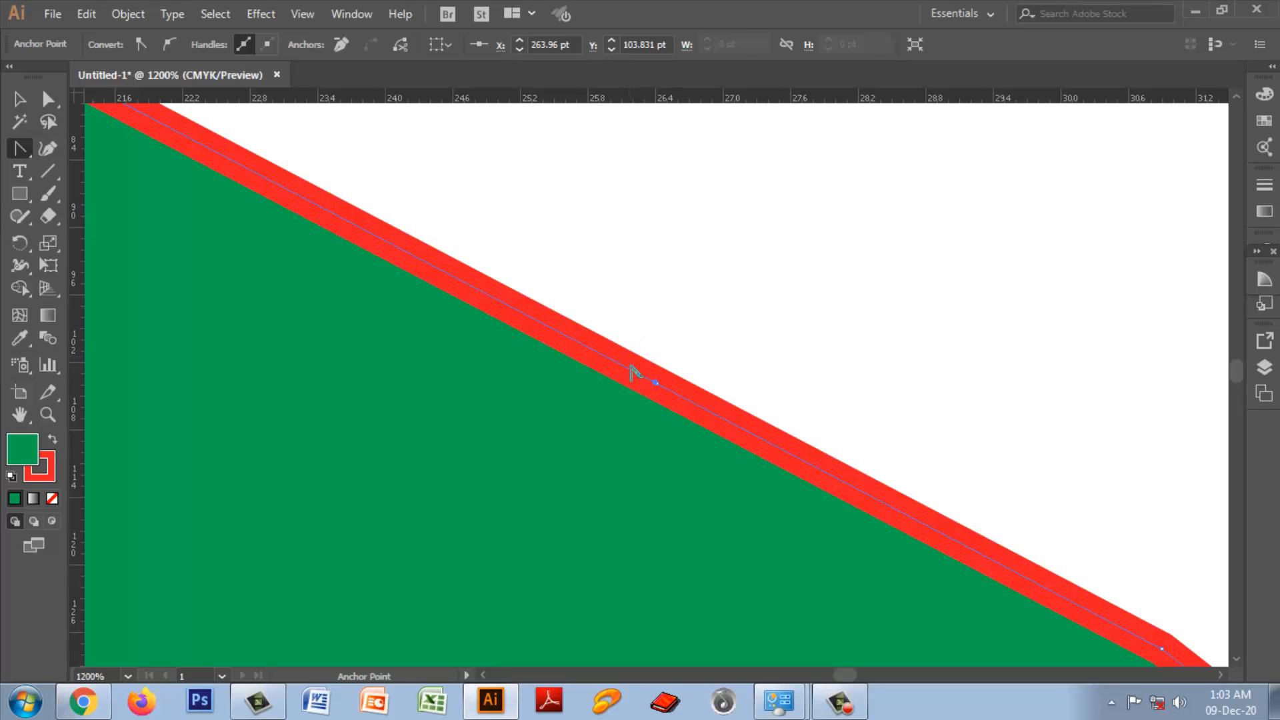
left_click_drag(657, 382, 584, 467)
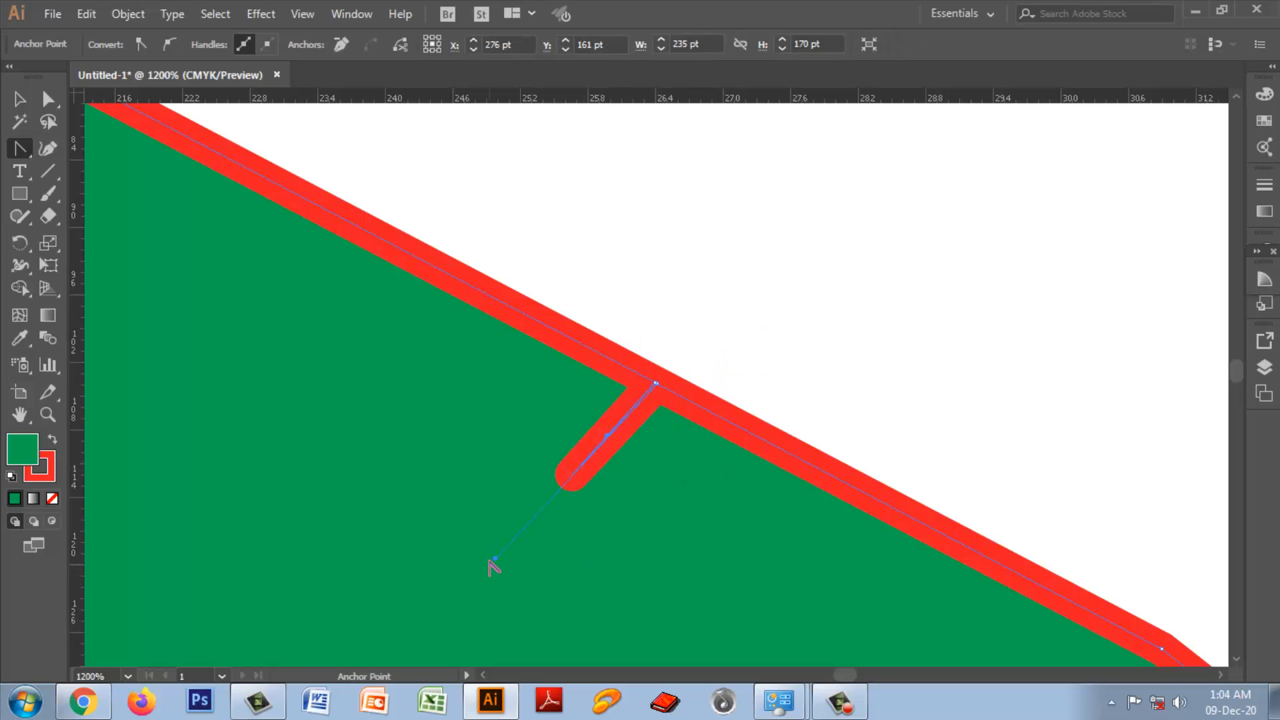
left_click_drag(497, 562, 540, 309)
key("ctrl+z")
key("ctrl+z")
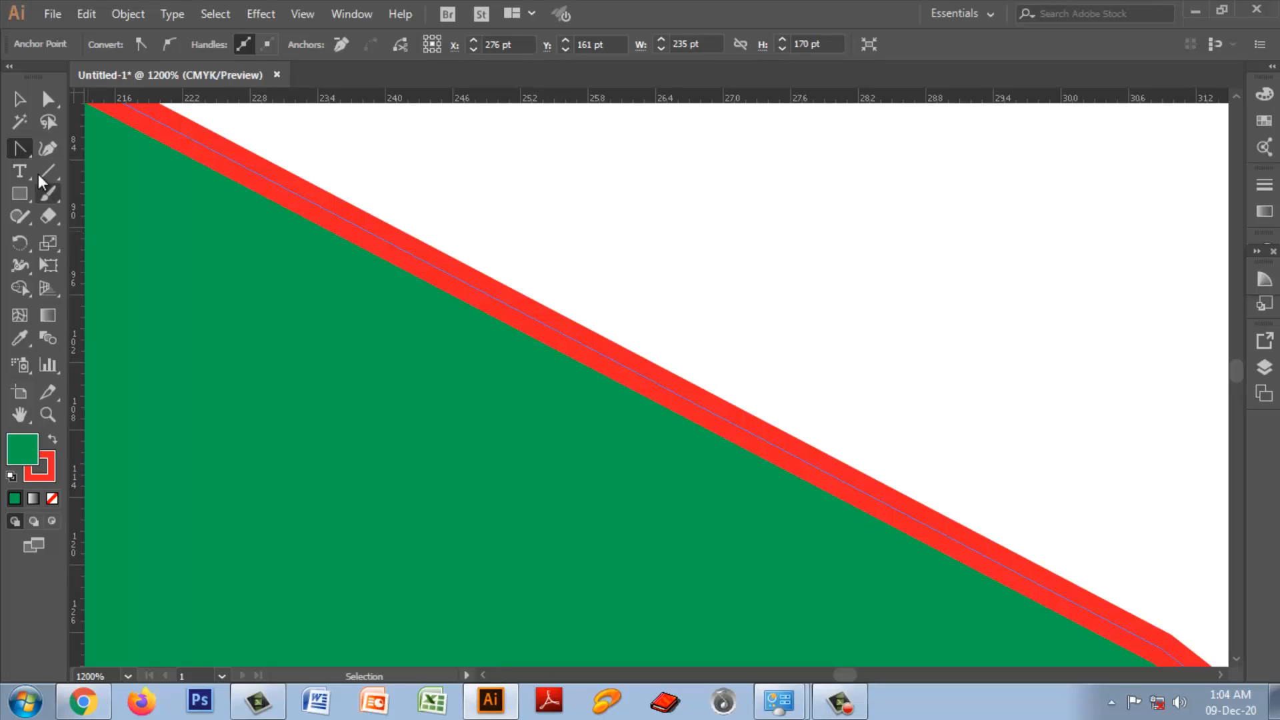
Step: Add an anchor point on the upper sloping red edge, try adding more off the path, and dismiss the alerts
left_click(20, 148)
left_click(66, 168)
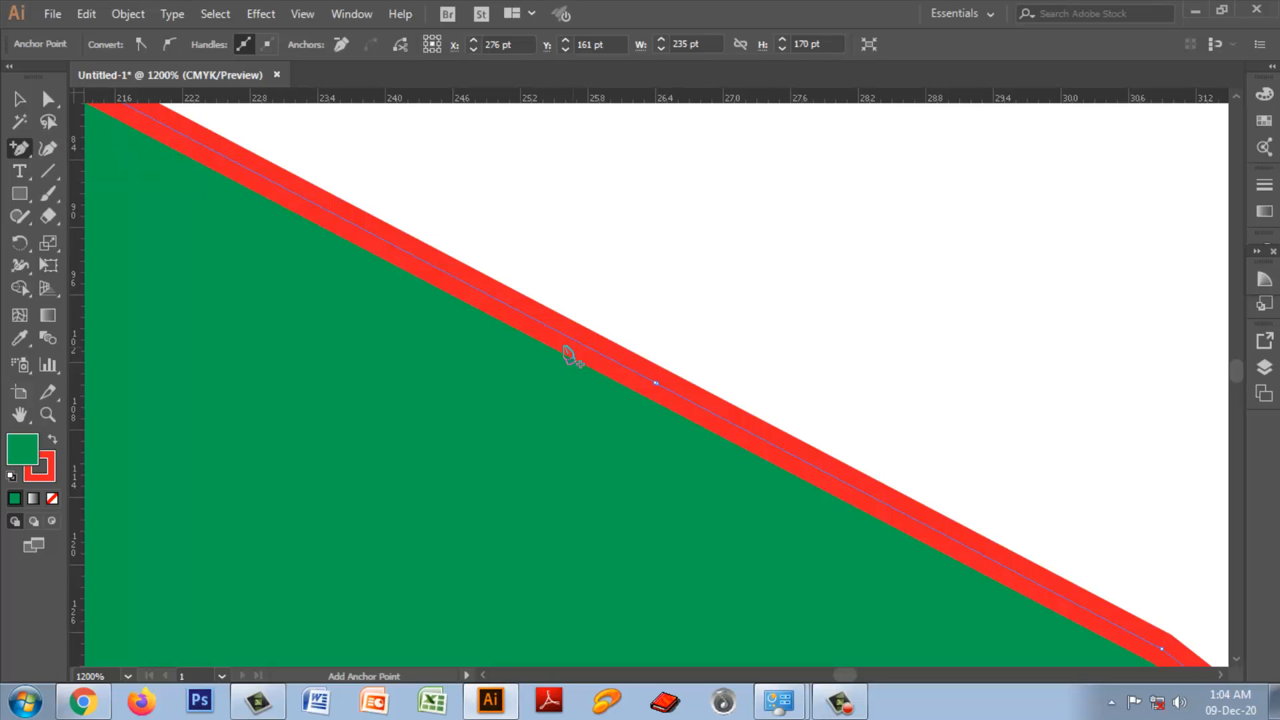
left_click(545, 325)
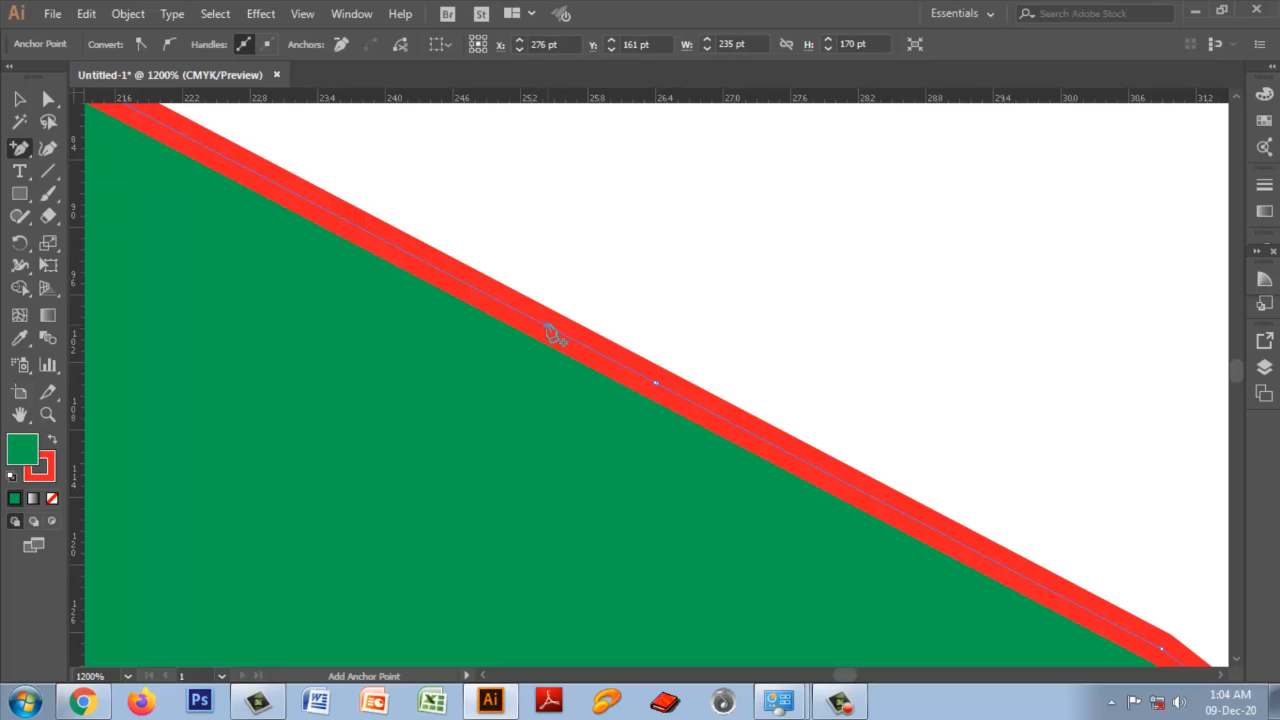
left_click(521, 299)
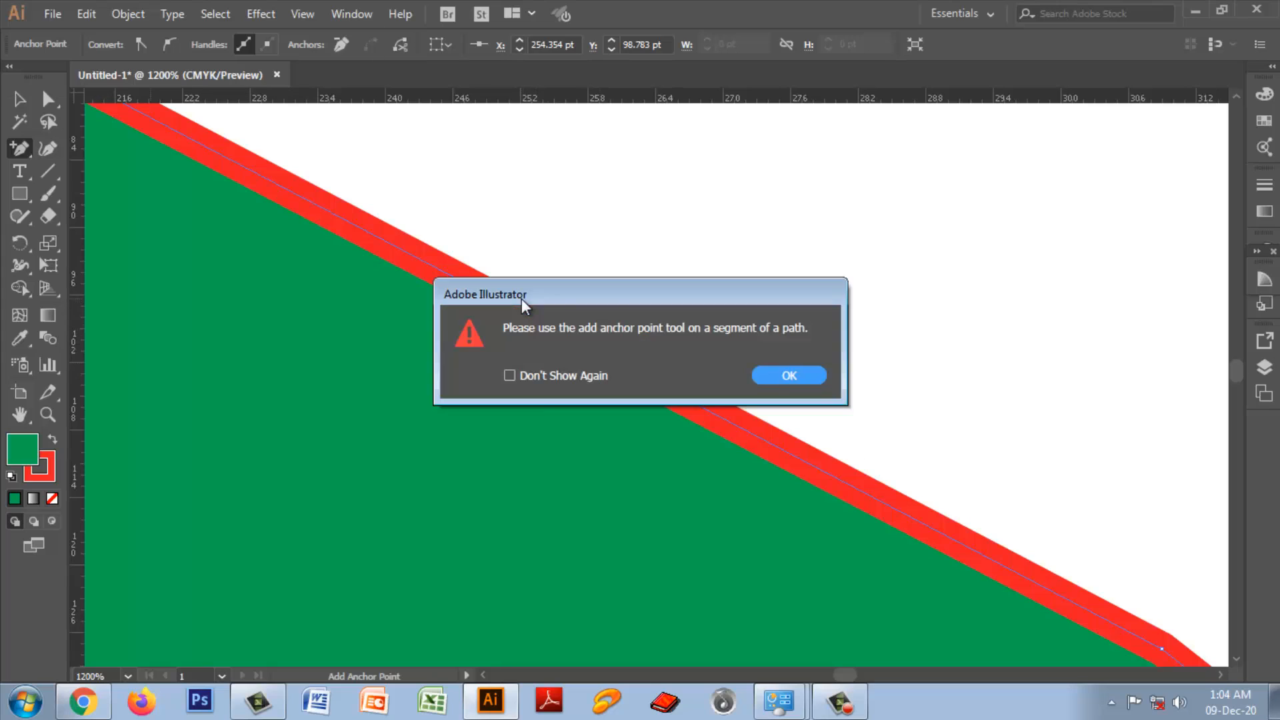
left_click(788, 375)
left_click(599, 345)
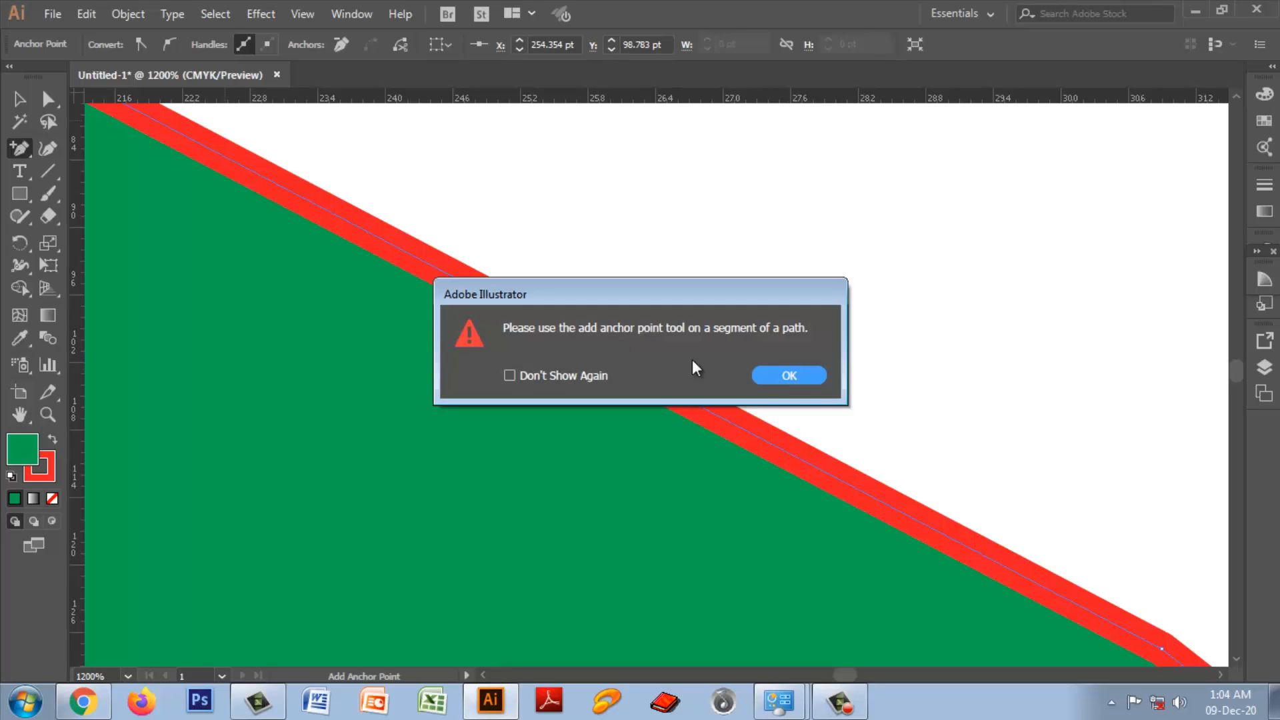
left_click(787, 376)
left_click(544, 452)
left_click(788, 375)
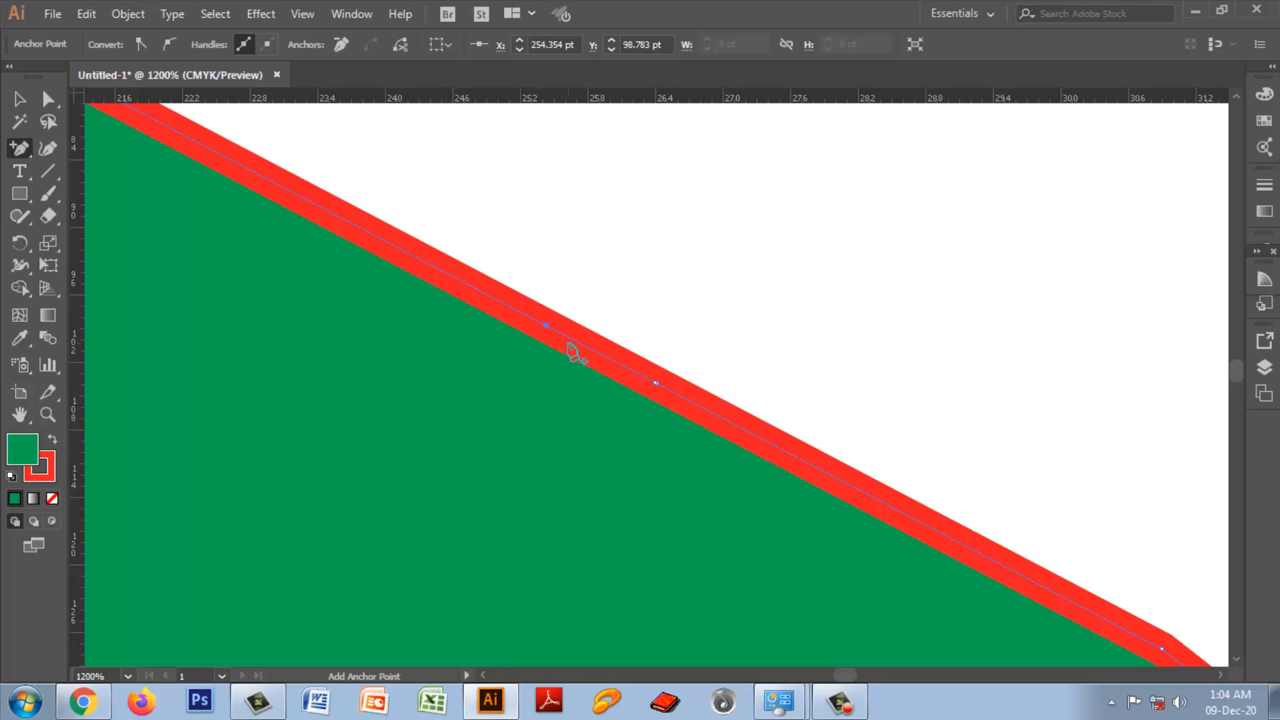
Step: Add two more anchor points on the sloping edge and remove the middle ones with the Delete Anchor Point tool
left_click(570, 338)
left_click(485, 293)
left_click_drag(20, 148, 25, 166)
left_click(133, 193)
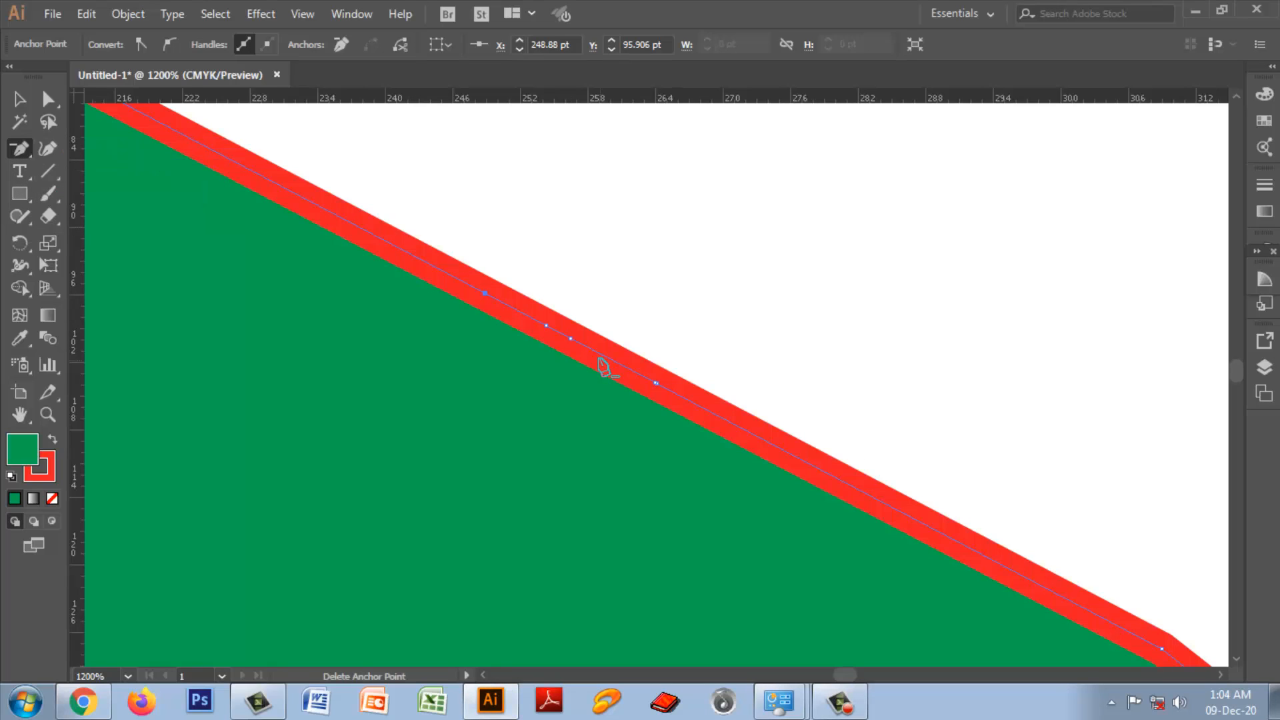
left_click(570, 338)
Step: Add an anchor point midway between the two close edge points and move it slightly outward to about X 257.8 pt, Y 99.5 pt
left_click(20, 149)
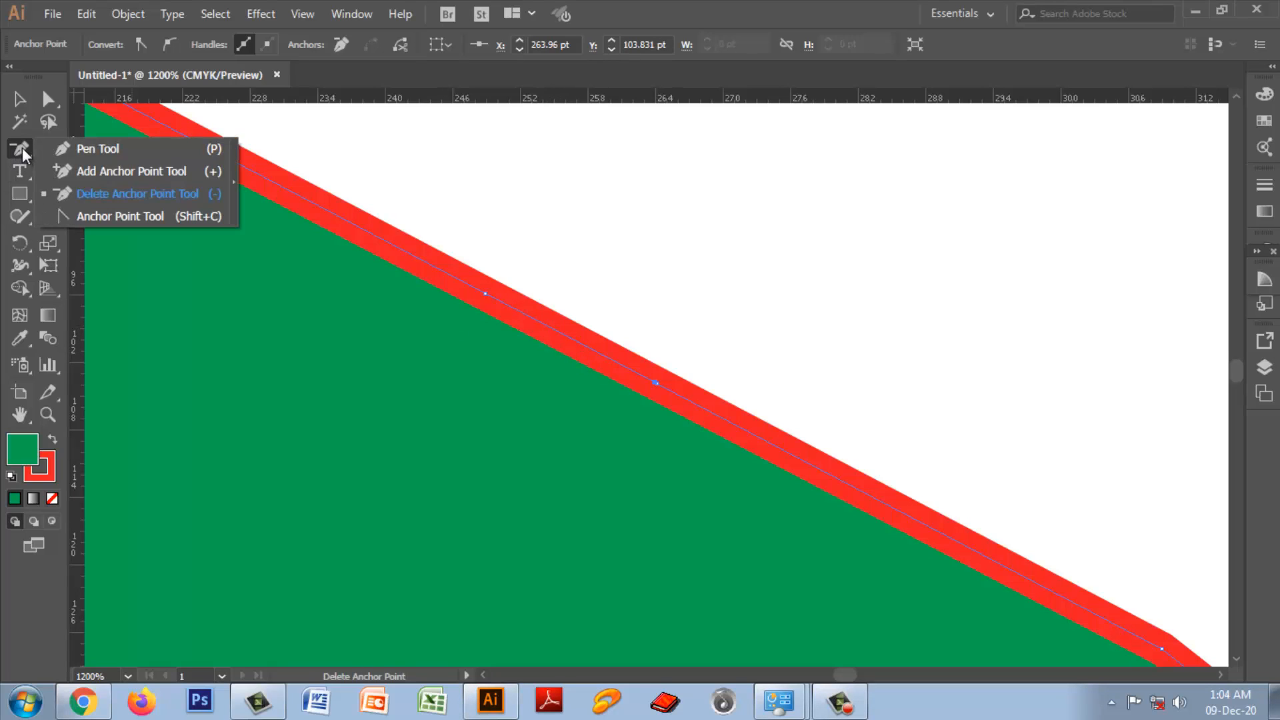
left_click(94, 171)
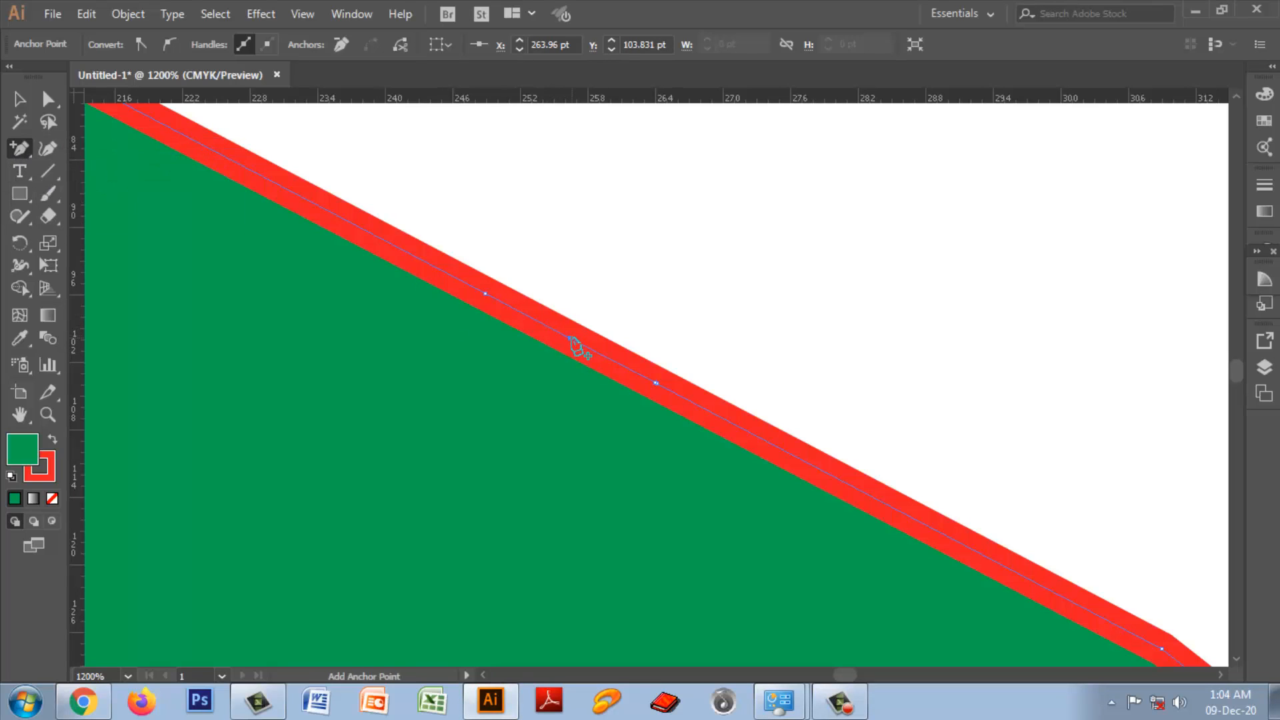
left_click(570, 339)
left_click(49, 98)
left_click_drag(534, 273, 608, 392)
mouse_move(572, 345)
left_mouse_down()
mouse_move(536, 360)
mouse_move(630, 318)
left_mouse_up()
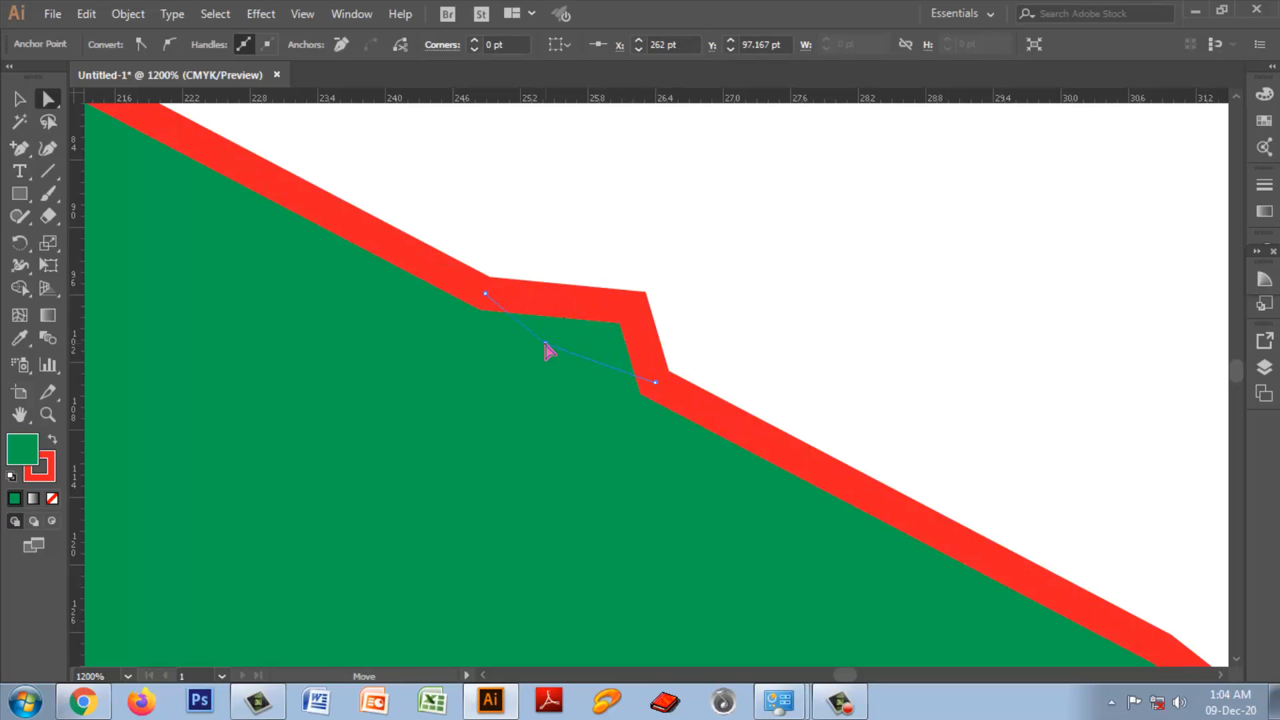
key("ctrl+z")
left_click_drag(546, 344, 586, 332)
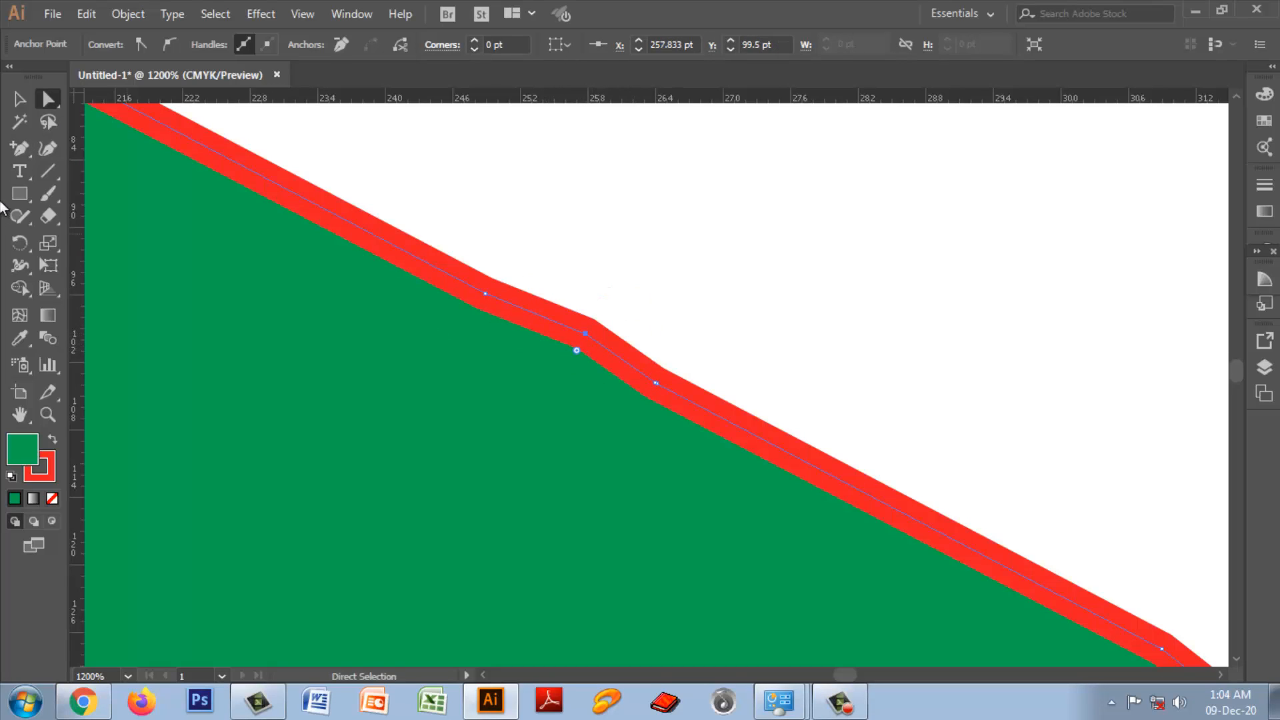
Step: Convert the moved edge point to a smooth point by pulling out long diagonal curve handles with the Anchor Point tool
left_click_drag(24, 159, 114, 220)
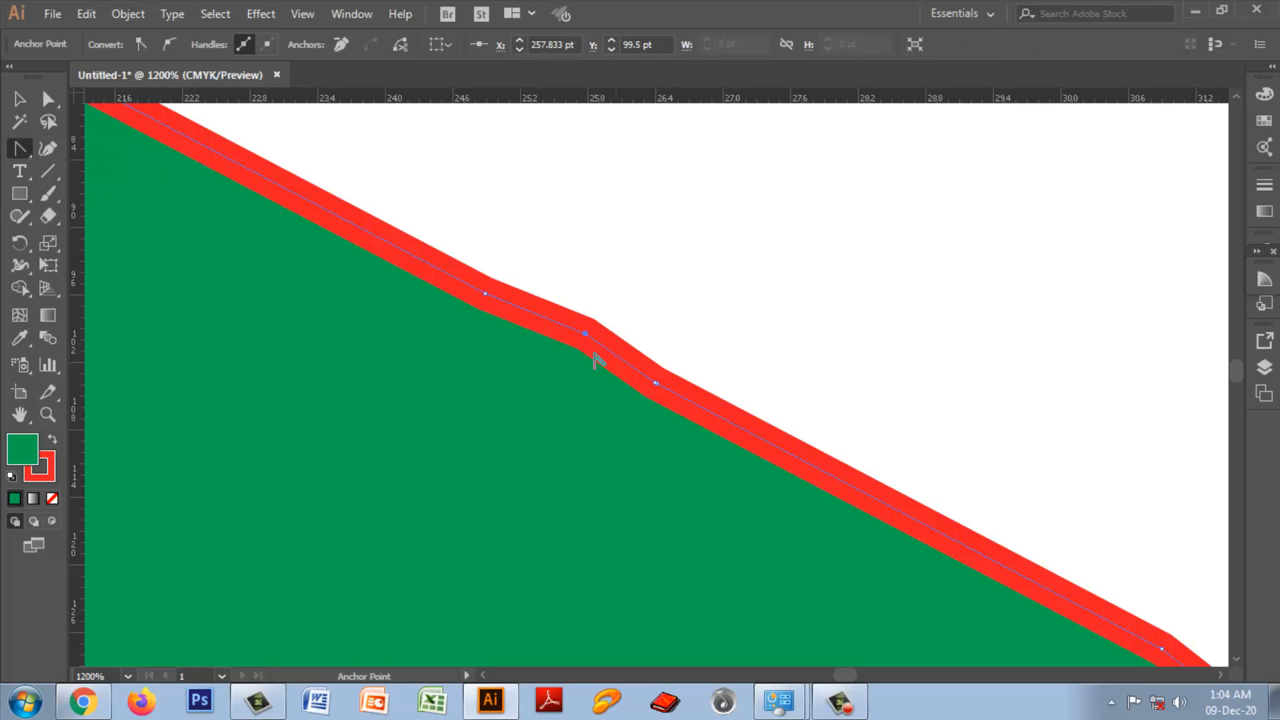
left_click_drag(585, 333, 760, 485)
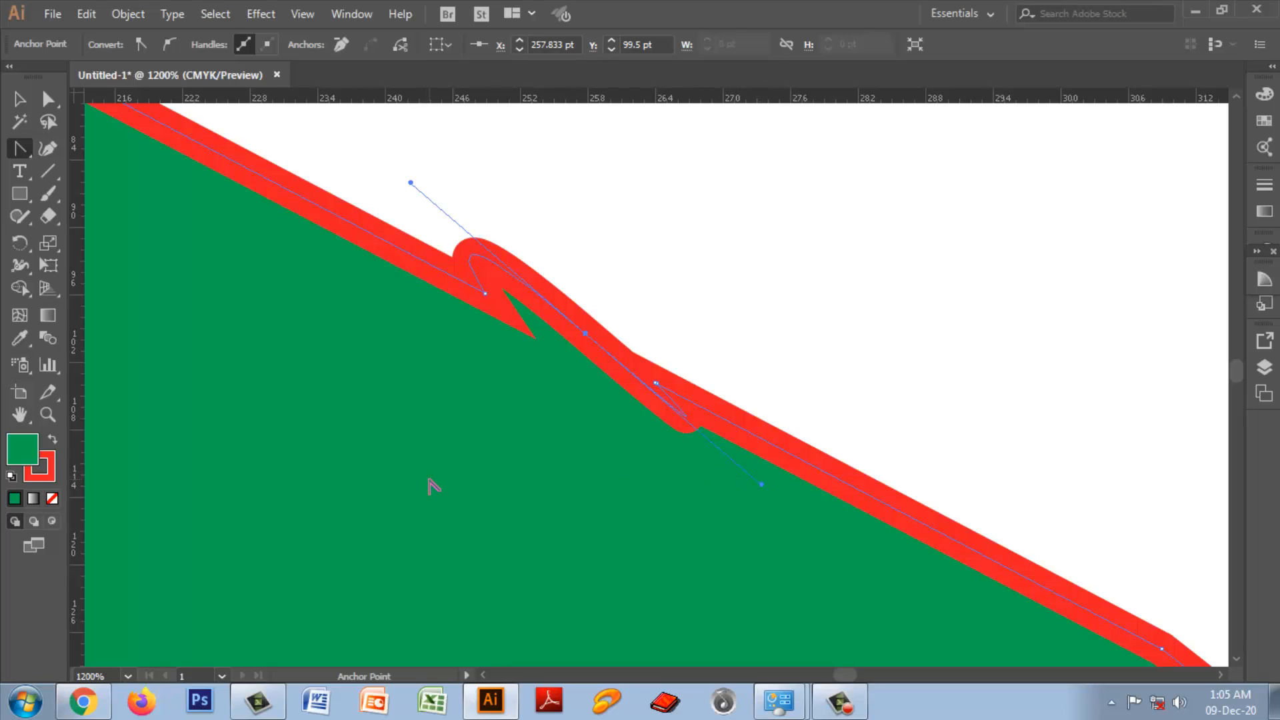
right_click(20, 148)
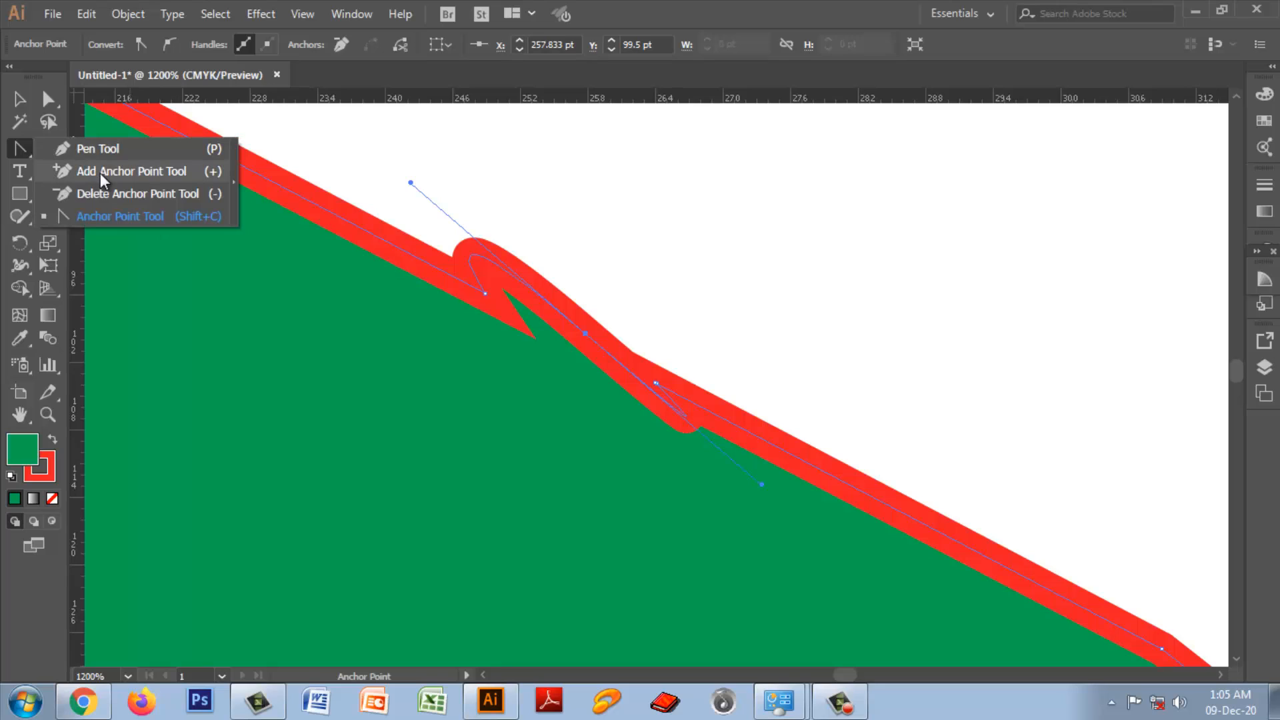
left_click(100, 171)
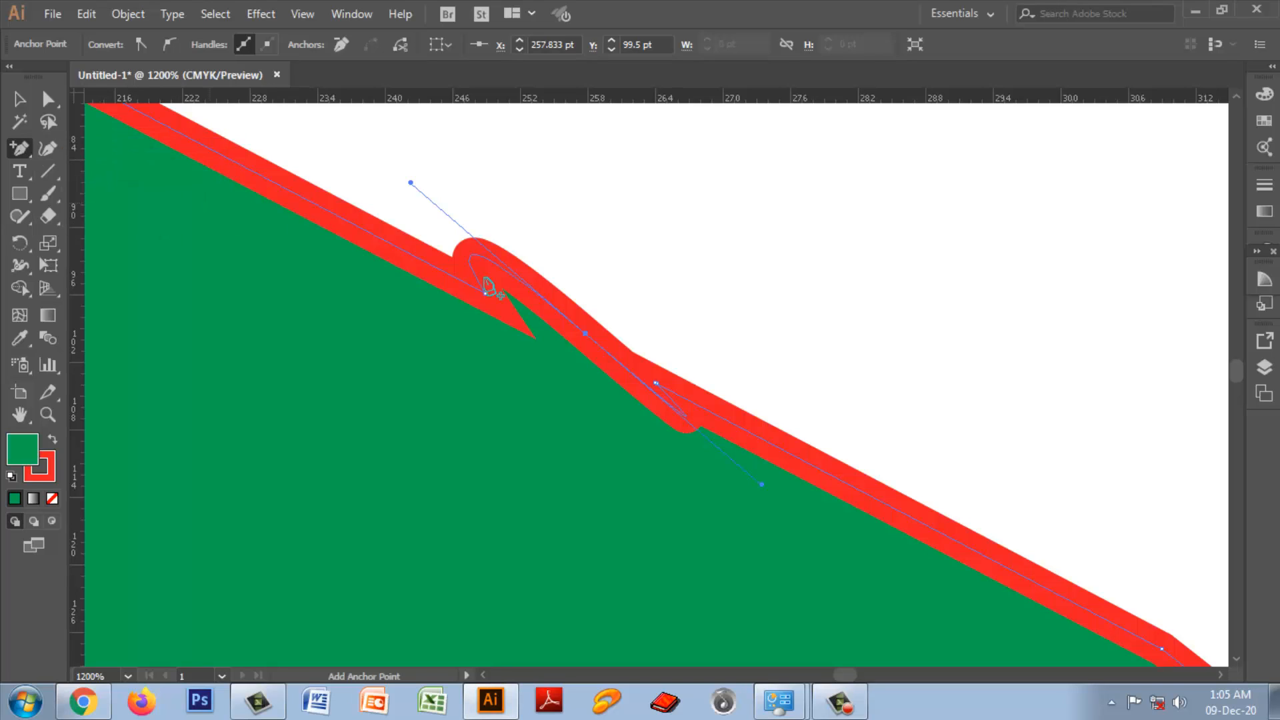
right_click(20, 148)
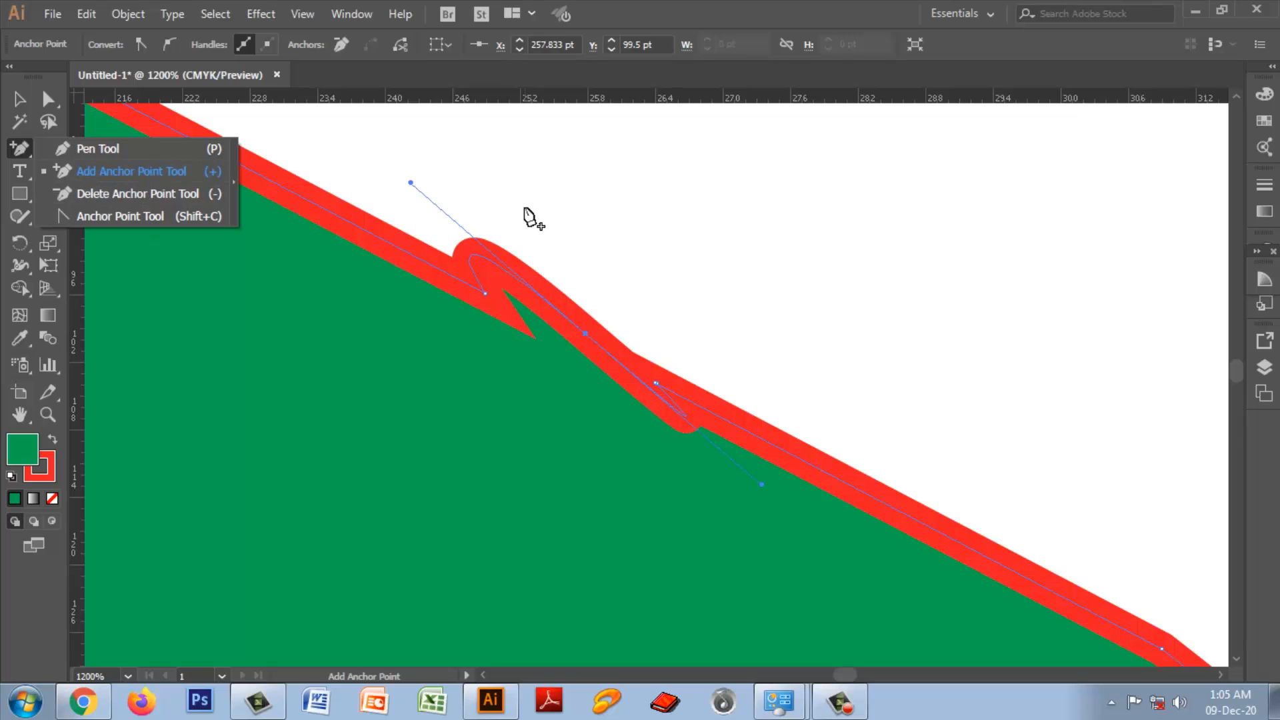
left_click(19, 98)
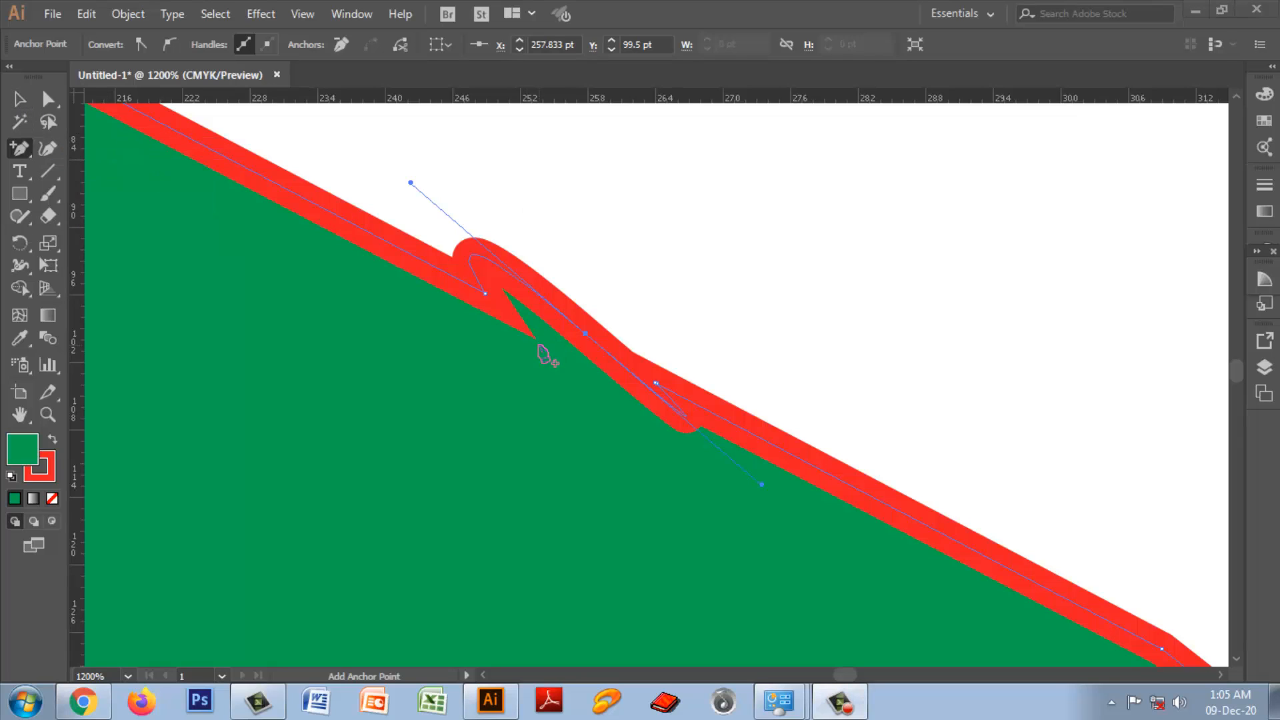
Step: Select the whole red-outlined green shape and delete it from the artboard
left_click(18, 98)
key("ctrl+minus")
key("ctrl+minus")
key("ctrl+minus")
key("ctrl+minus")
key("ctrl+minus")
key("ctrl+minus")
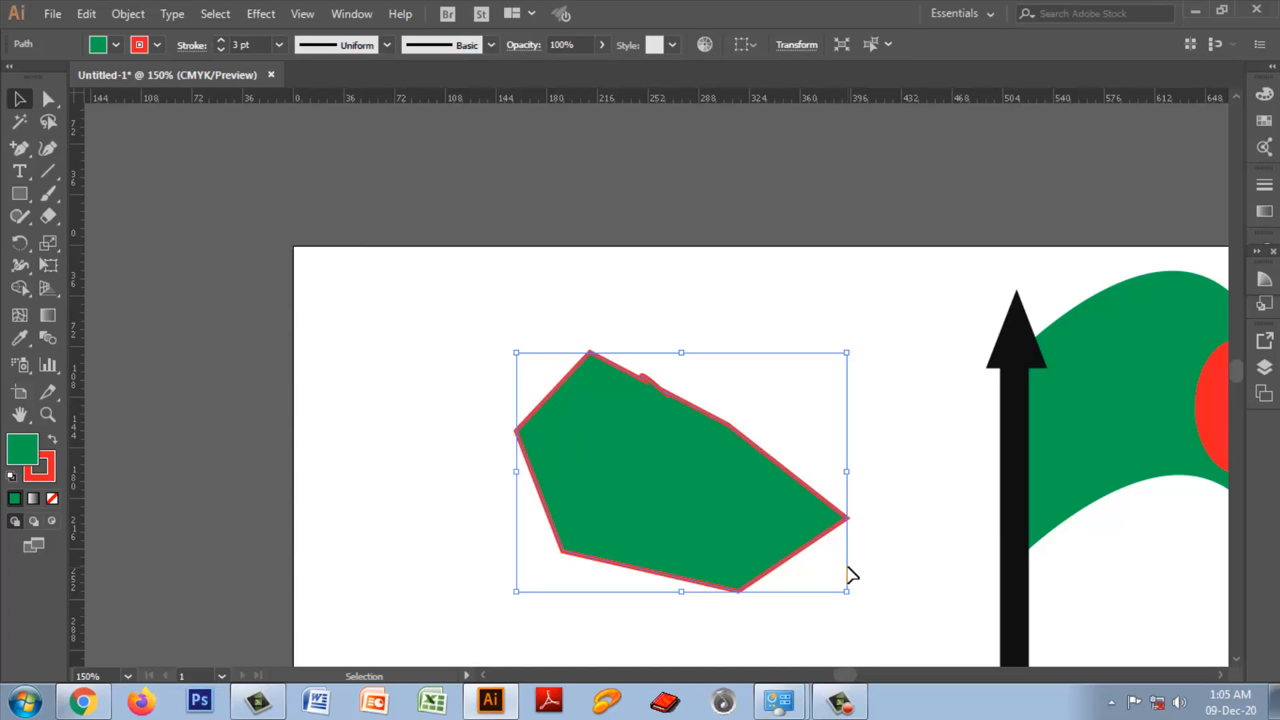
key("Delete")
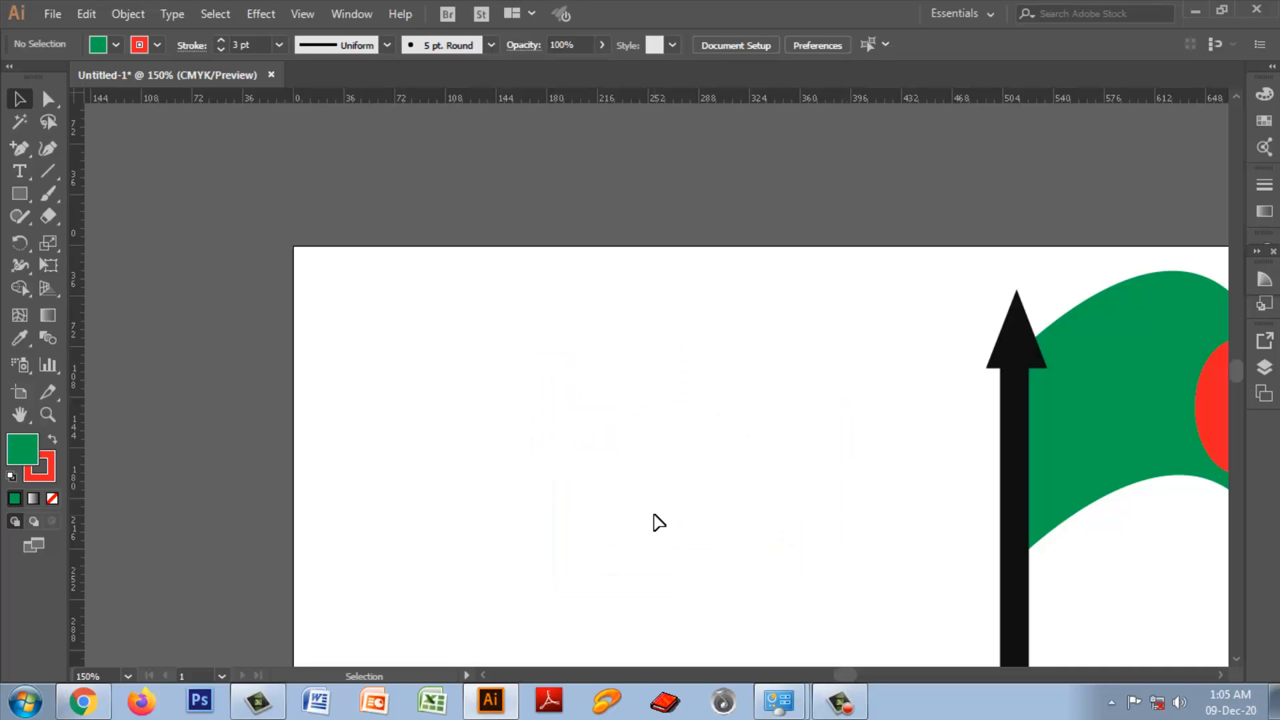
Step: Fit the artboard in the window, zoom the view out and in around it, and fit it again
key("ctrl+0")
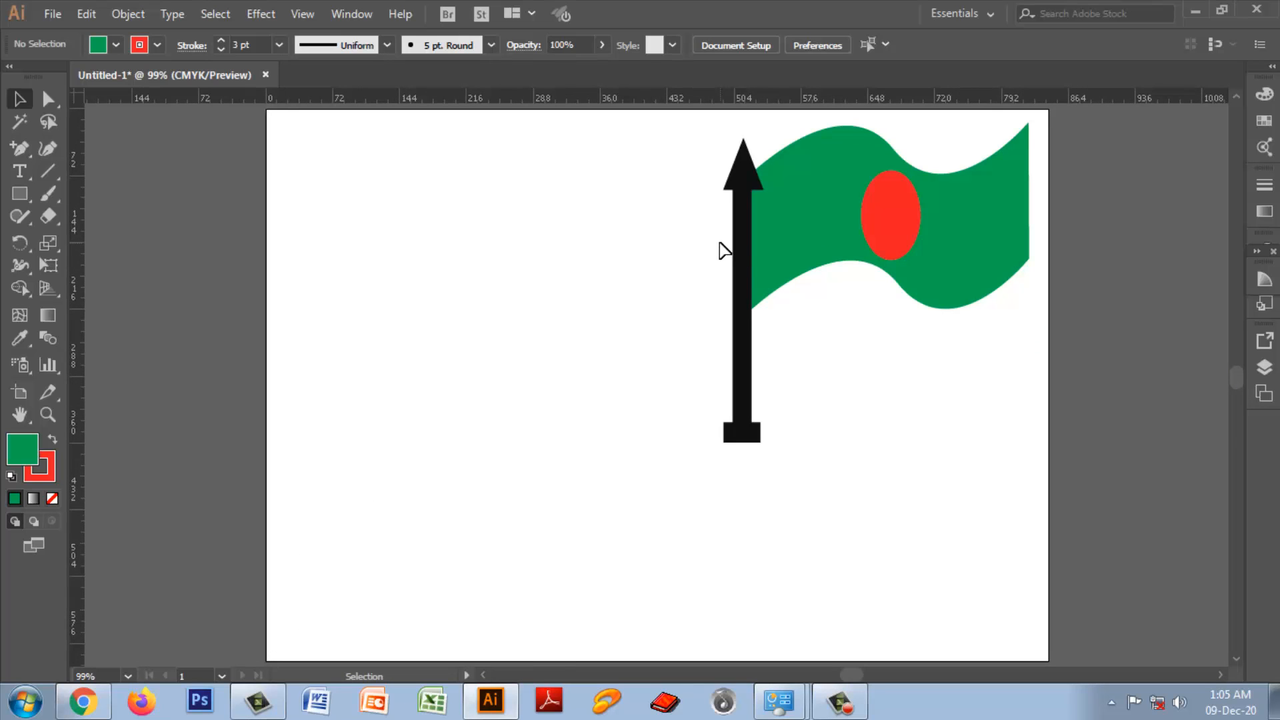
key("ctrl+minus")
key("ctrl+minus")
key("ctrl+minus")
key("ctrl+minus")
key("ctrl+minus")
key("ctrl+equal")
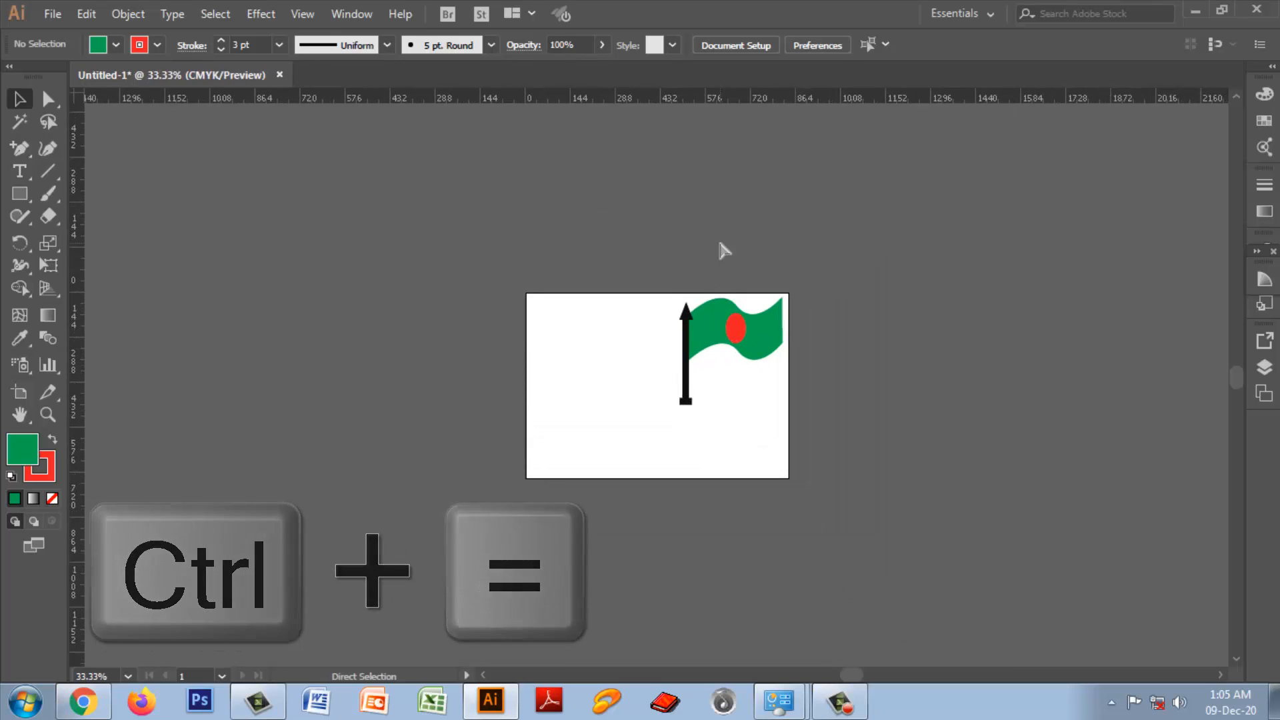
key("ctrl+equal")
key("ctrl+equal")
key("ctrl+equal")
key("ctrl+equal")
key("ctrl+minus")
key("ctrl+minus")
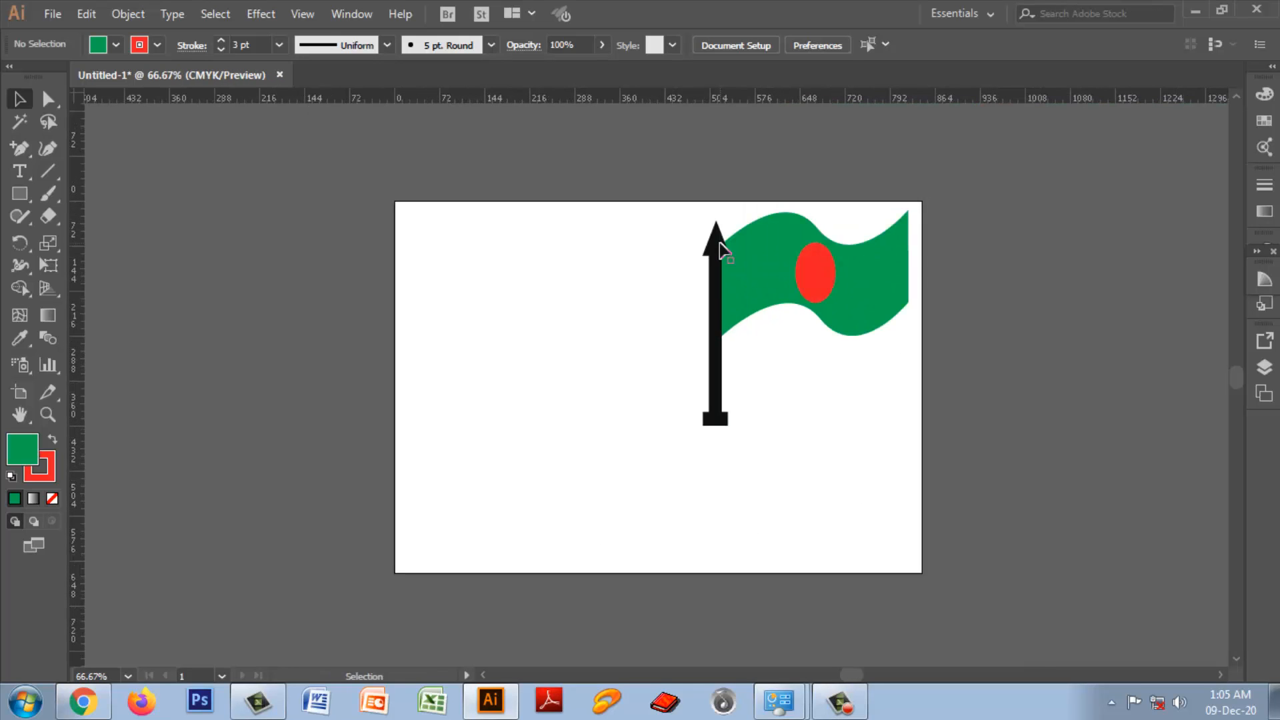
key("ctrl+0")
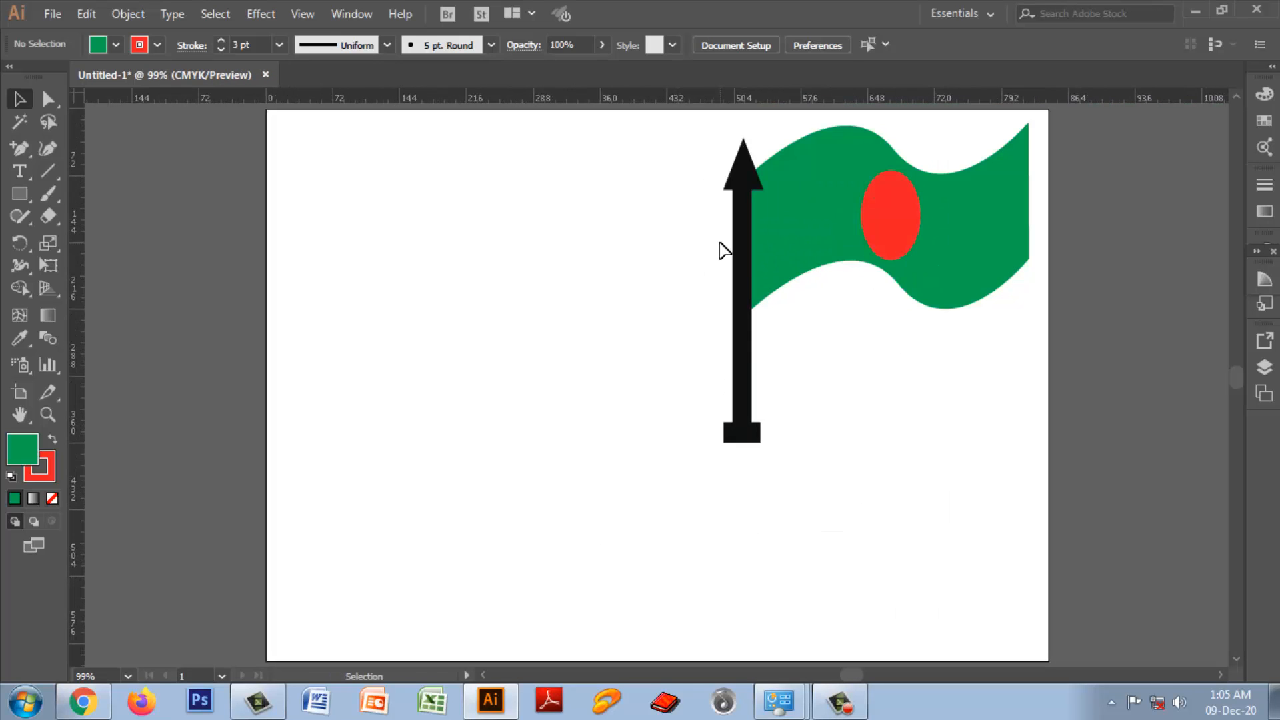
Step: Move the grouped flag and pole off the artboard past its right edge and deselect it
scroll(620, 517, "up", 1)
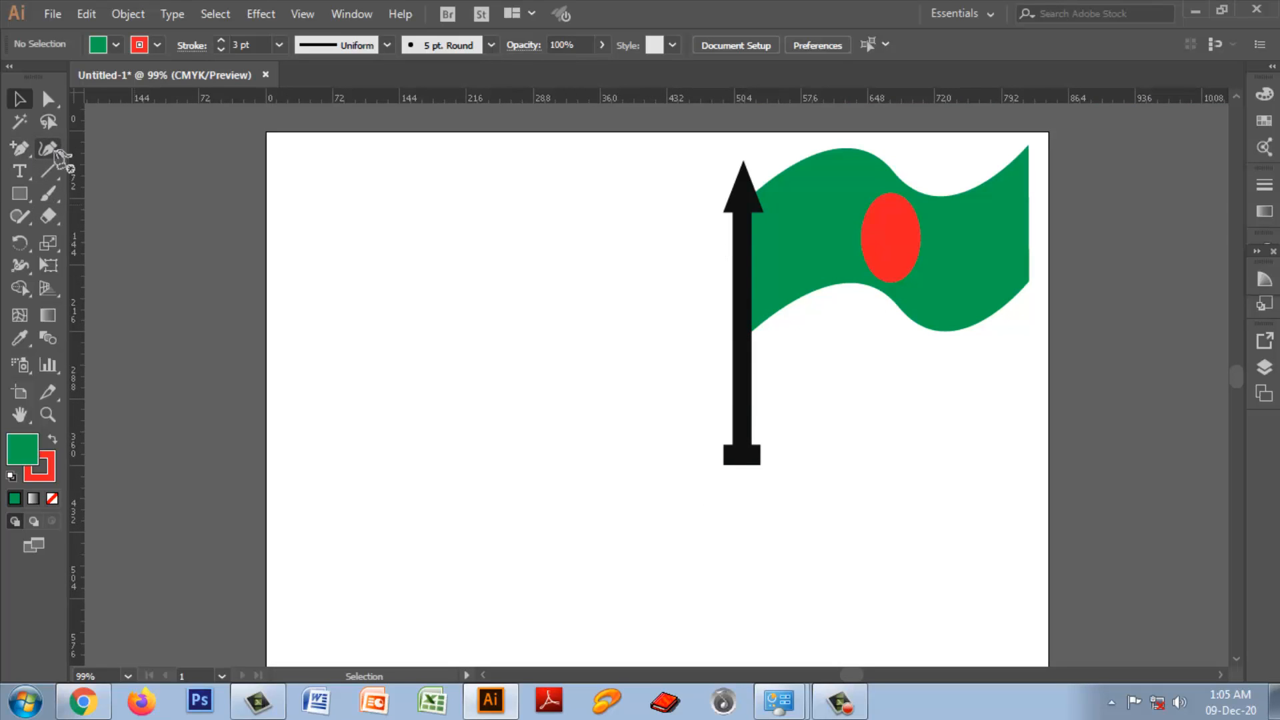
left_click(56, 151)
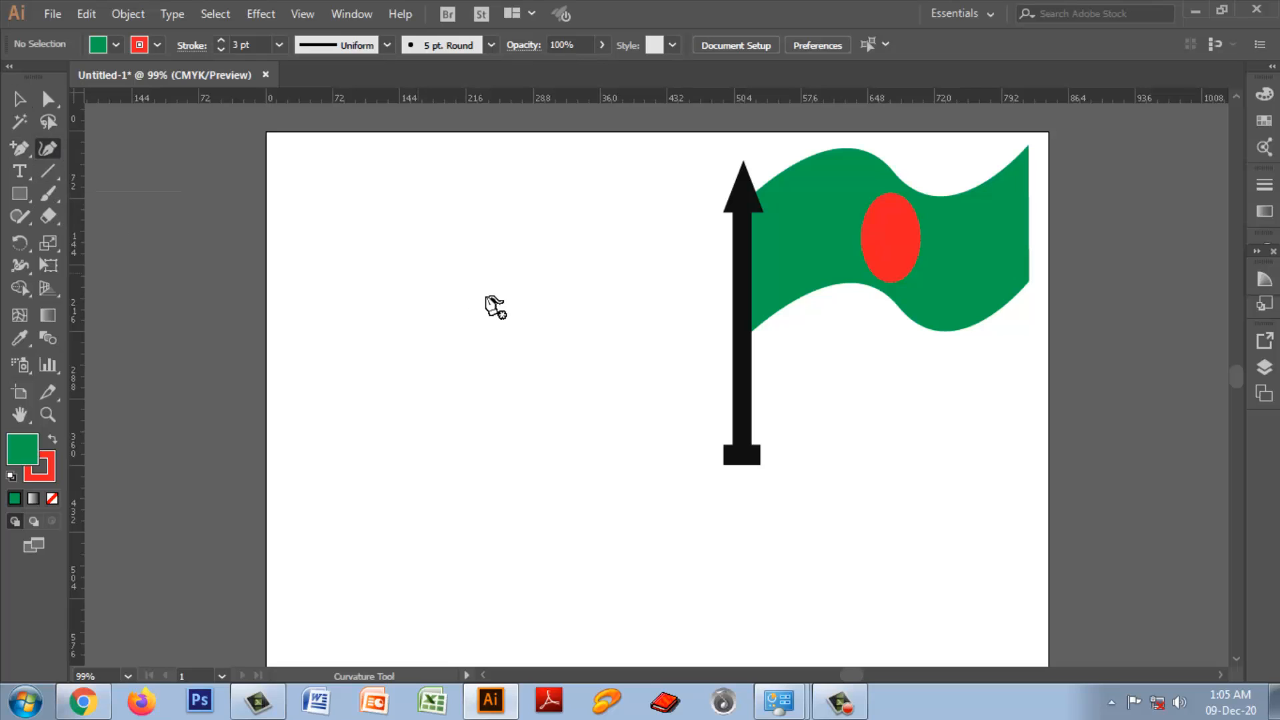
left_click(19, 98)
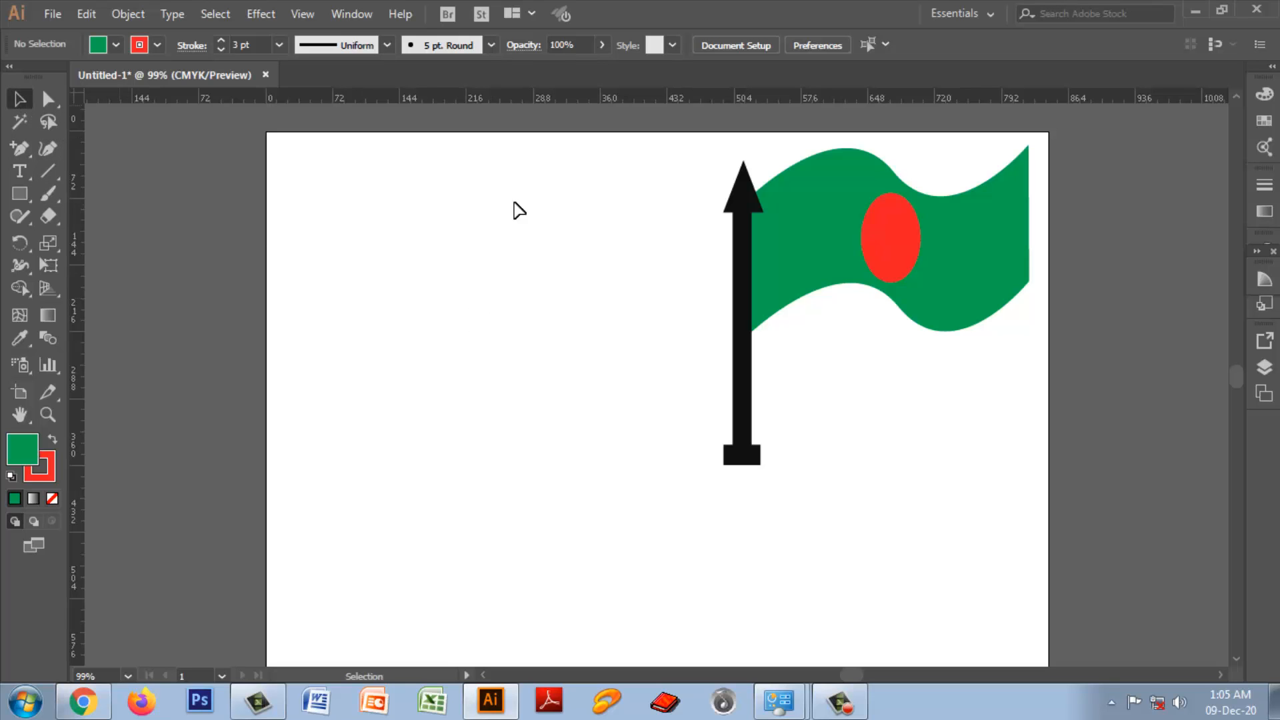
left_click_drag(771, 283, 960, 450)
left_click_drag(825, 242, 1141, 324)
left_click(587, 305)
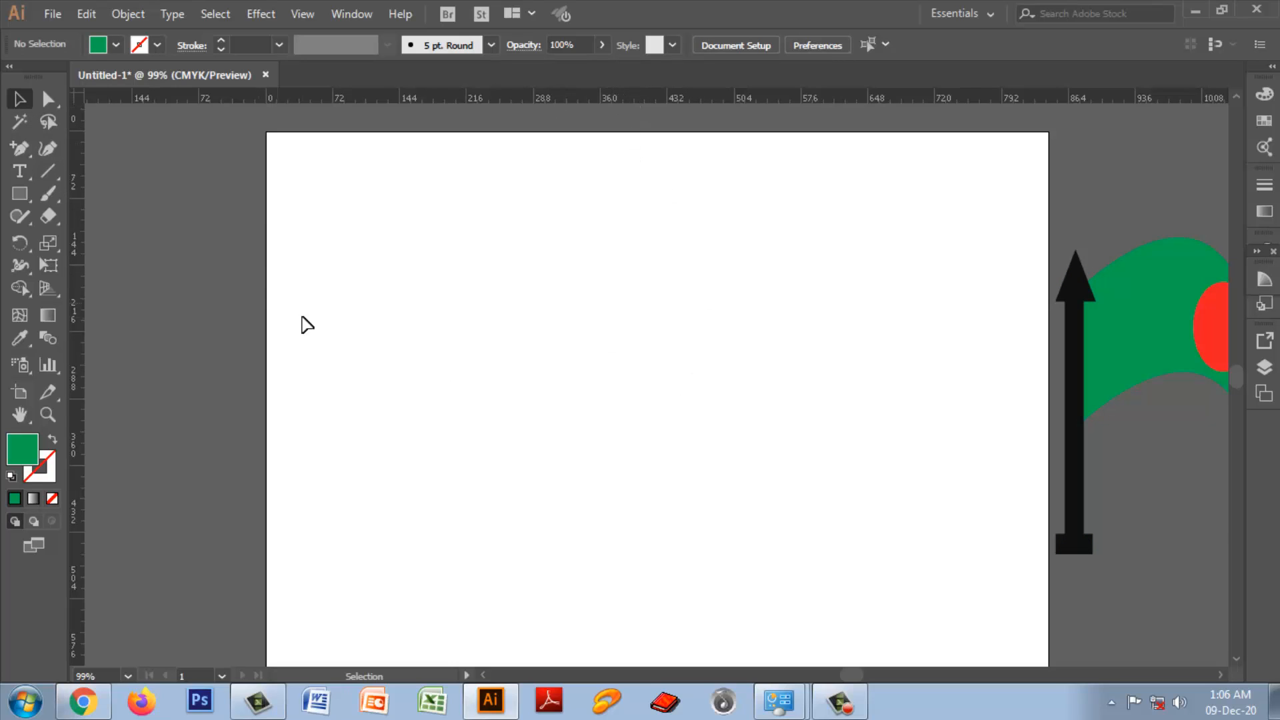
Step: Hide the document rulers and show them again
left_click(306, 16)
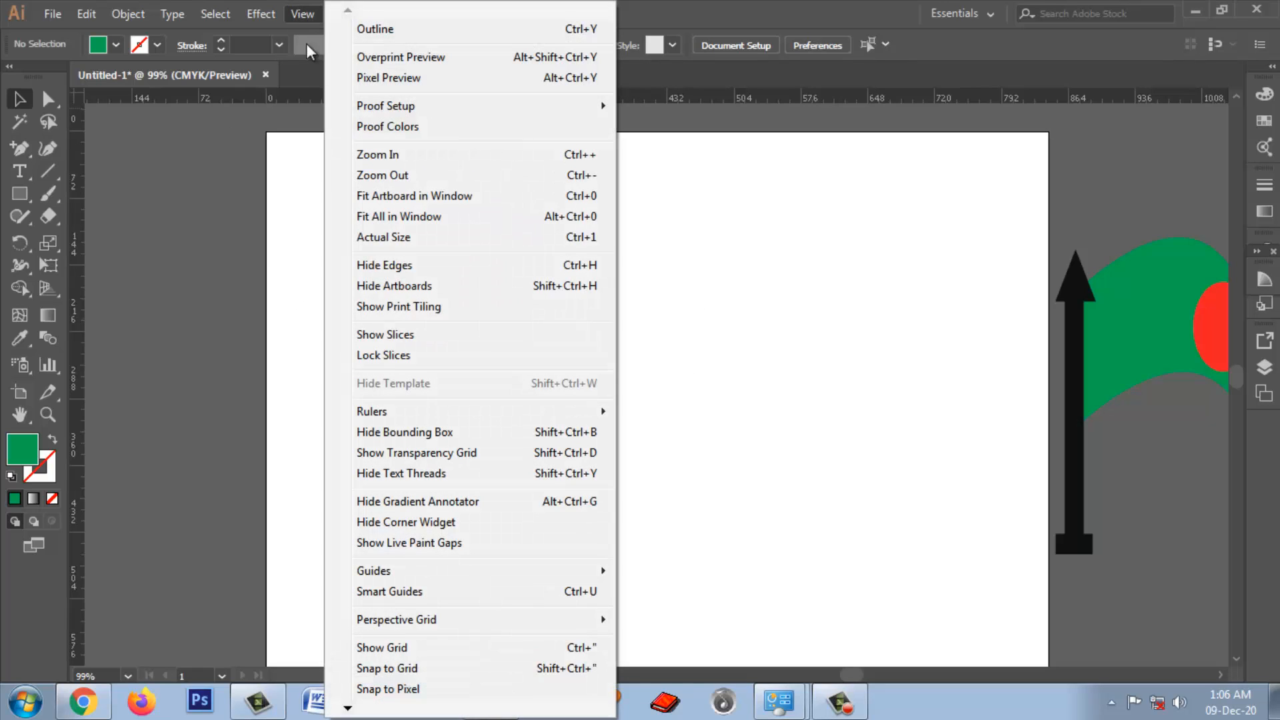
mouse_move(400, 419)
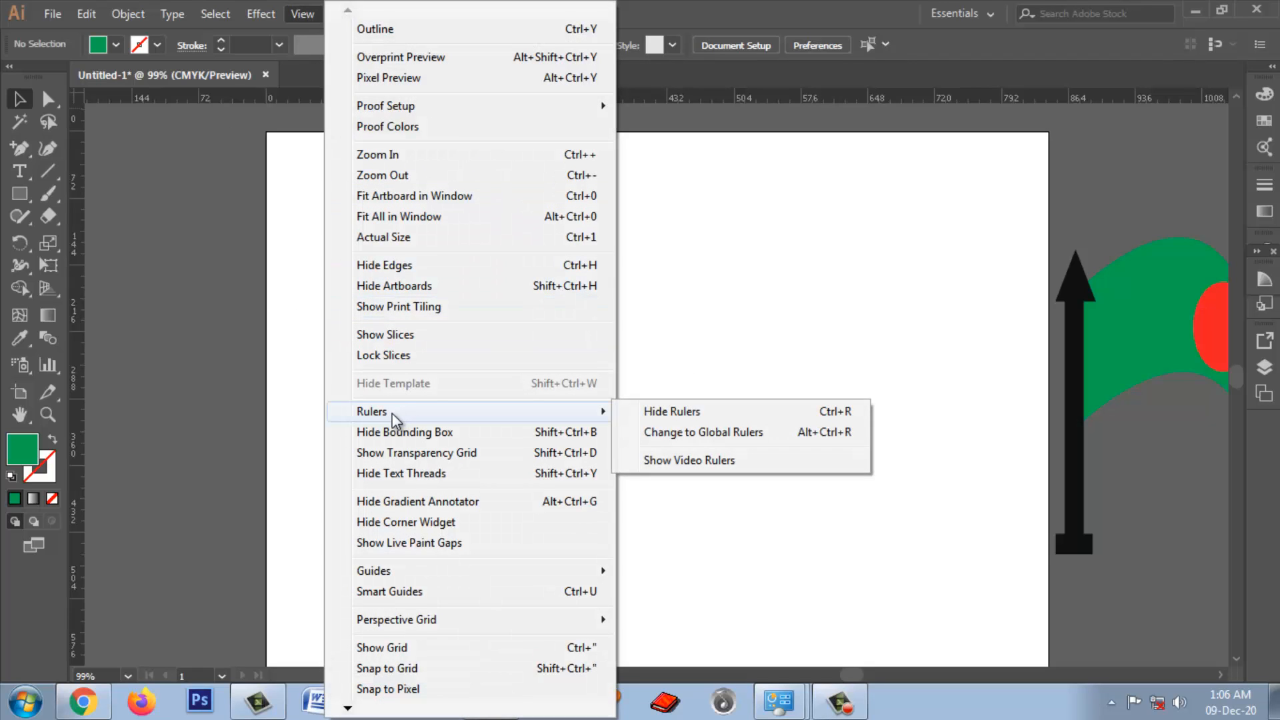
left_click(672, 413)
left_click(303, 14)
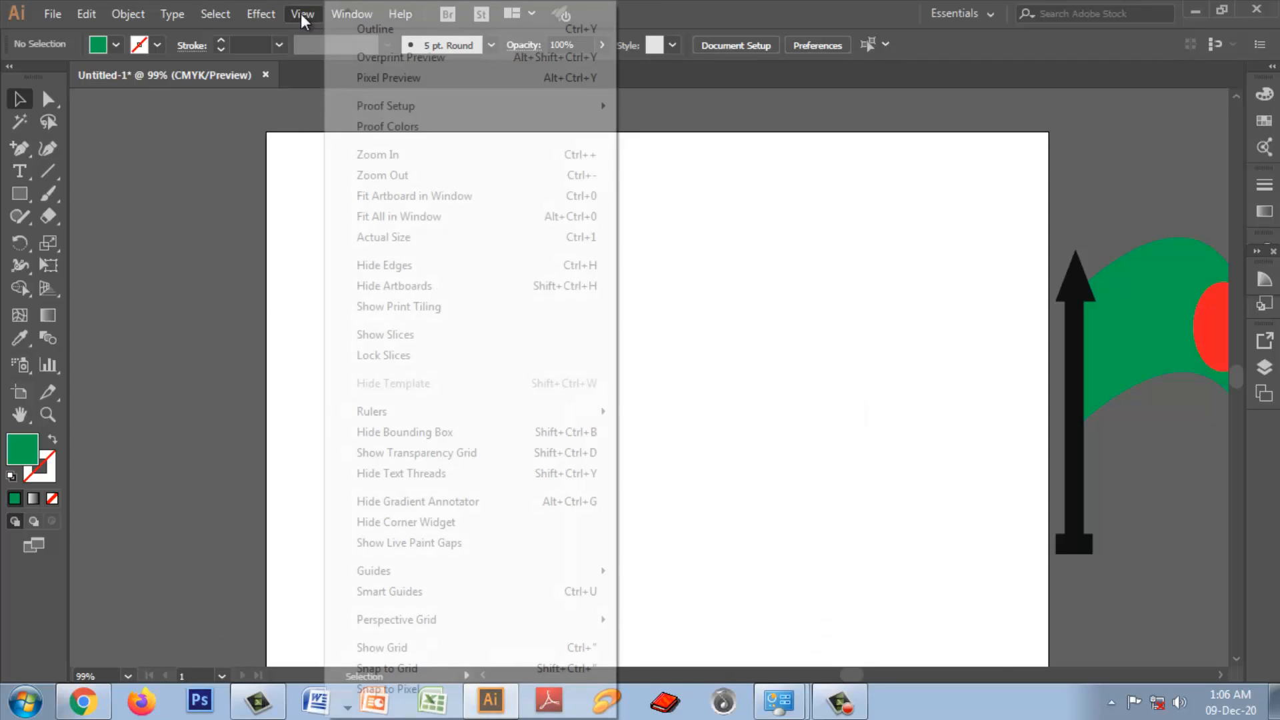
mouse_move(370, 414)
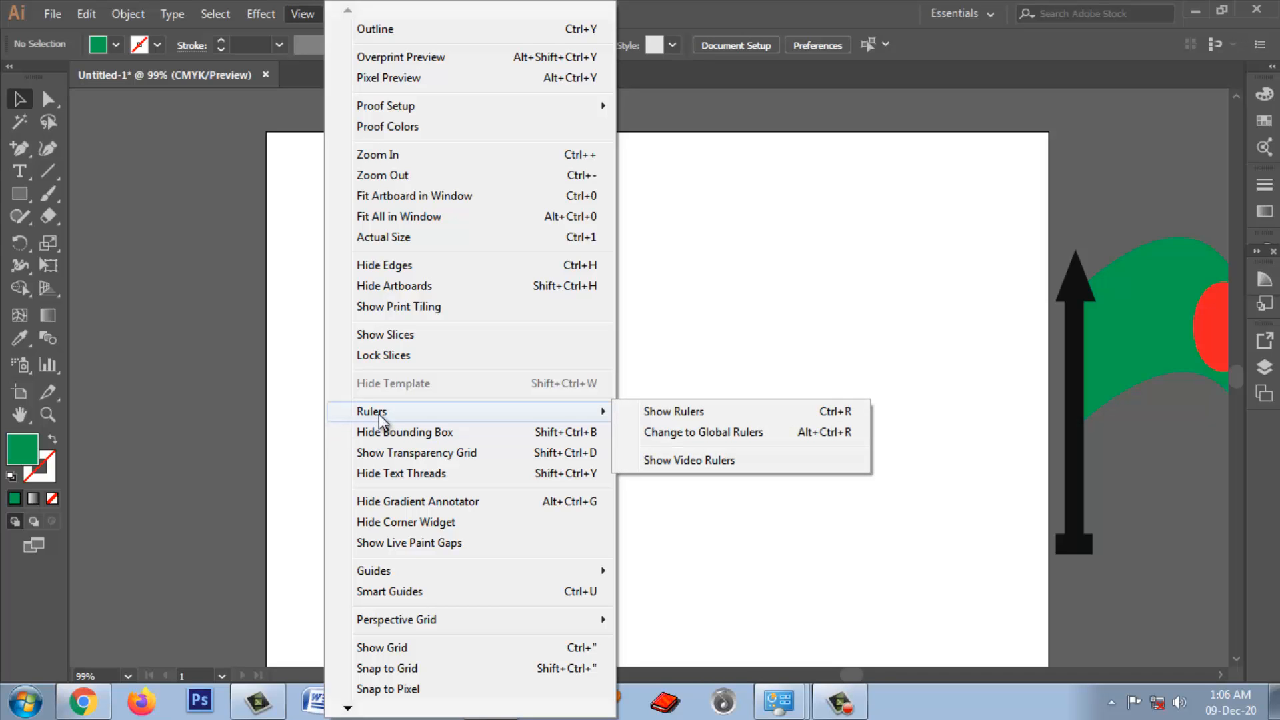
key("ctrl+r")
left_click(676, 413)
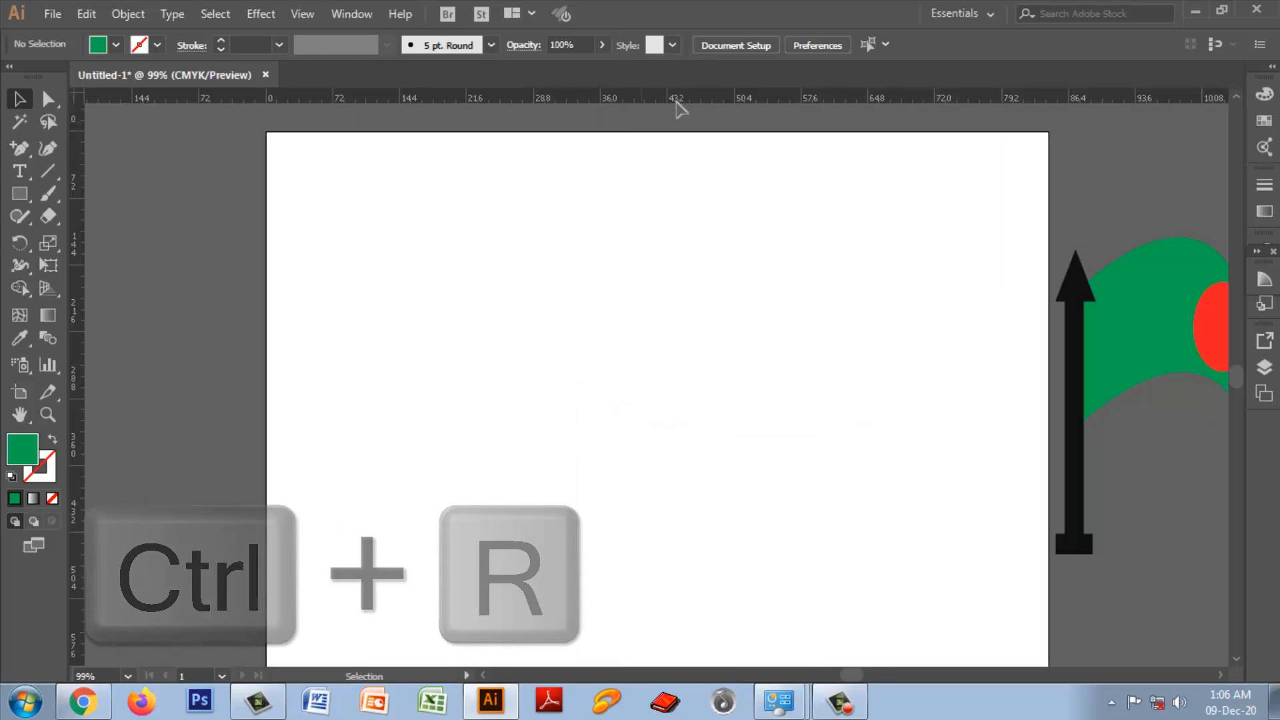
Step: Pull a vertical guide from the ruler to near the middle of the artboard and turn on the display of guides
left_click_drag(76, 340, 637, 394)
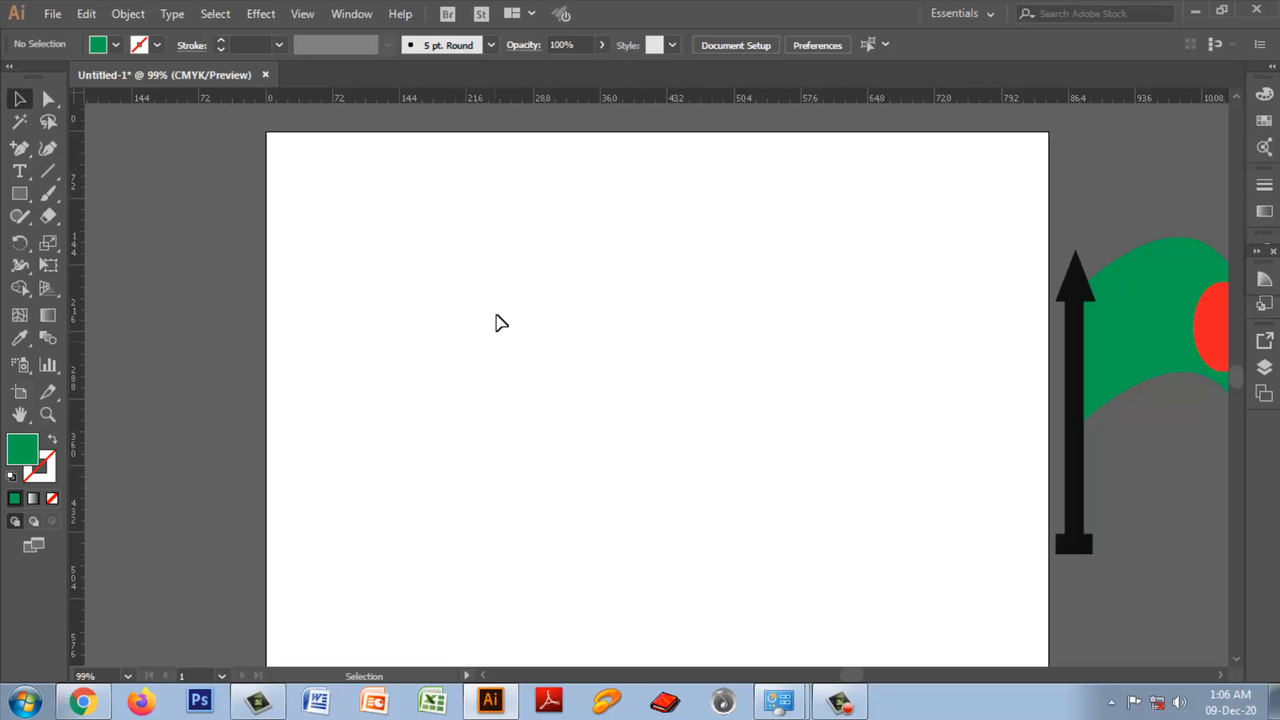
left_click(301, 14)
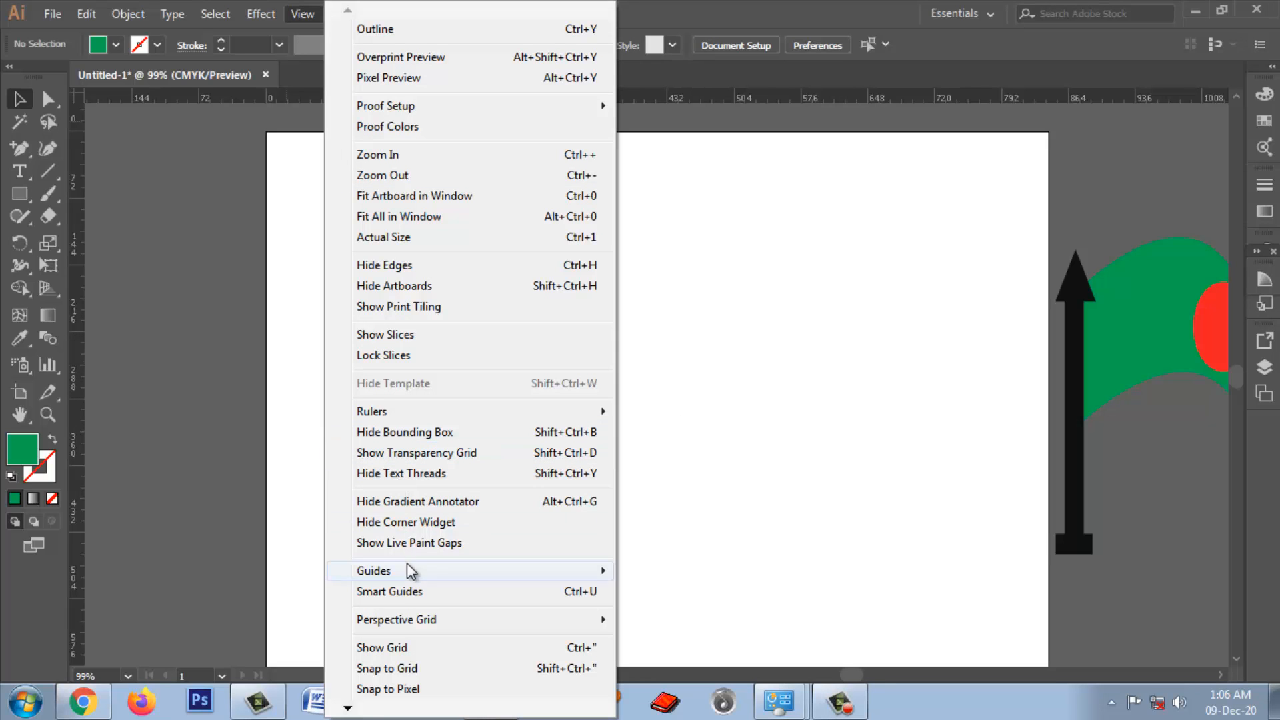
mouse_move(394, 574)
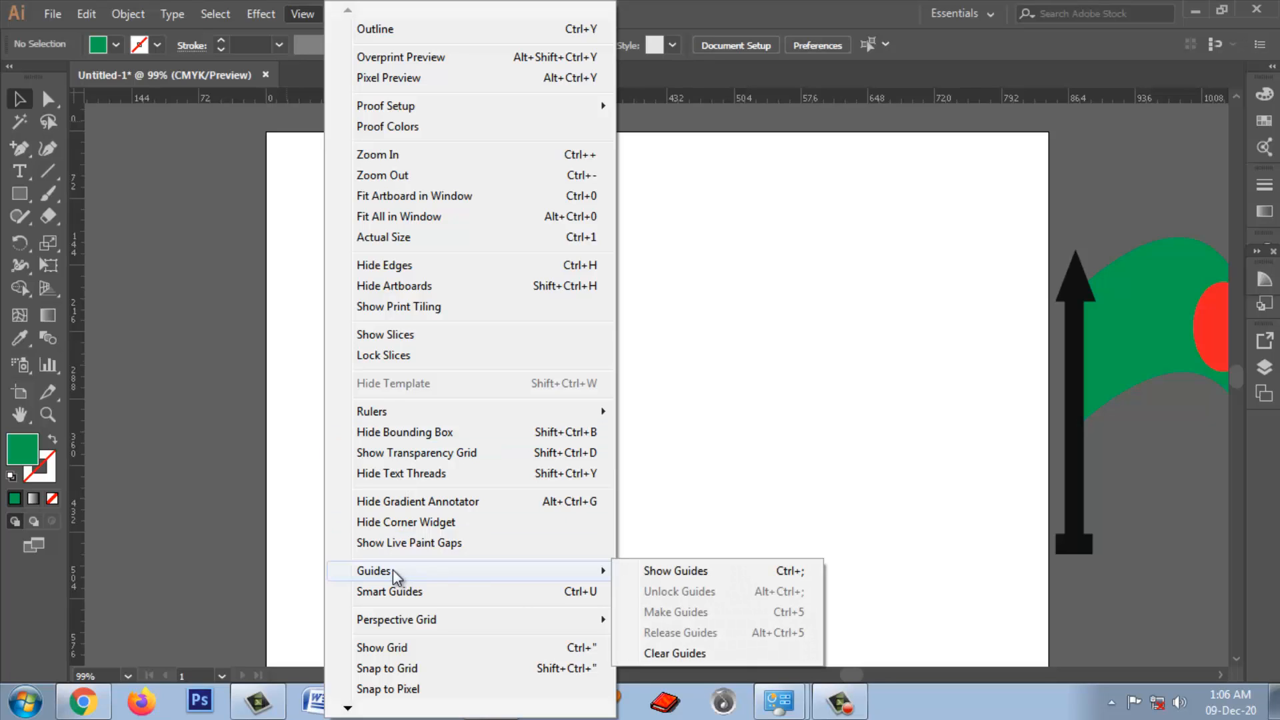
left_click(695, 572)
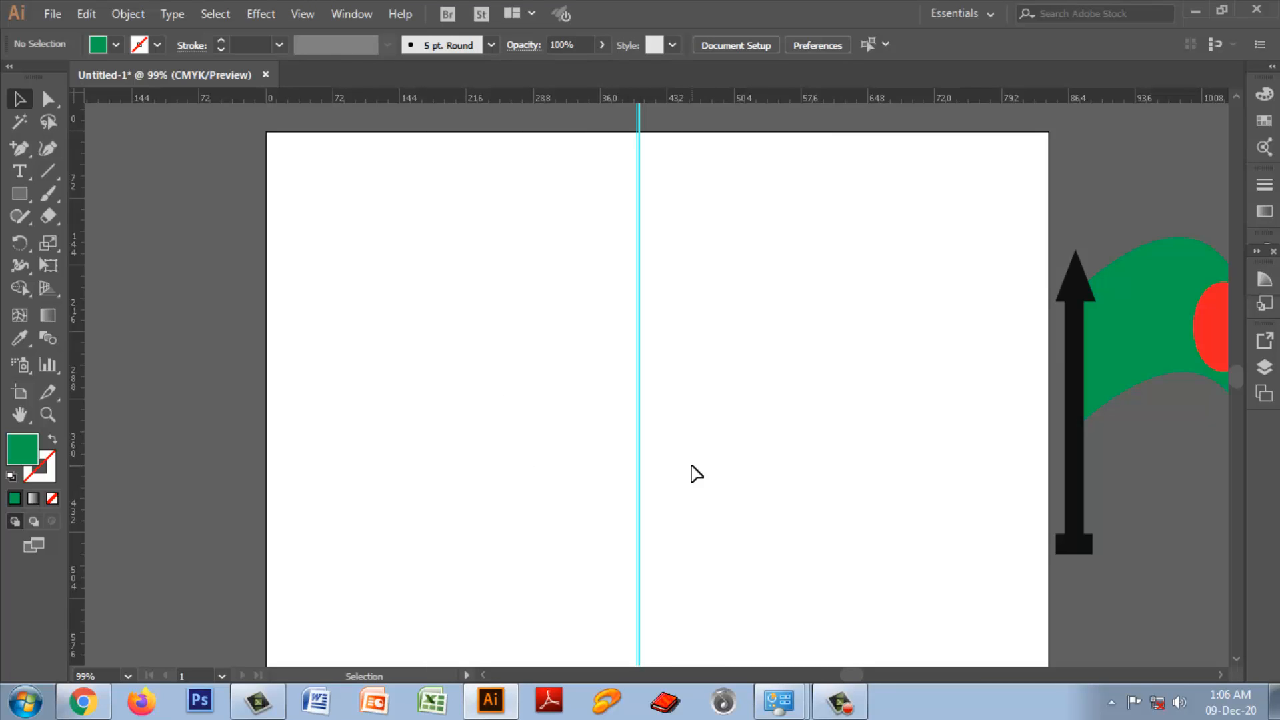
Step: Delete the existing vertical guide and pull a new one from the ruler to slightly left of the artboard's middle
left_click_drag(557, 273, 710, 414)
key("Delete")
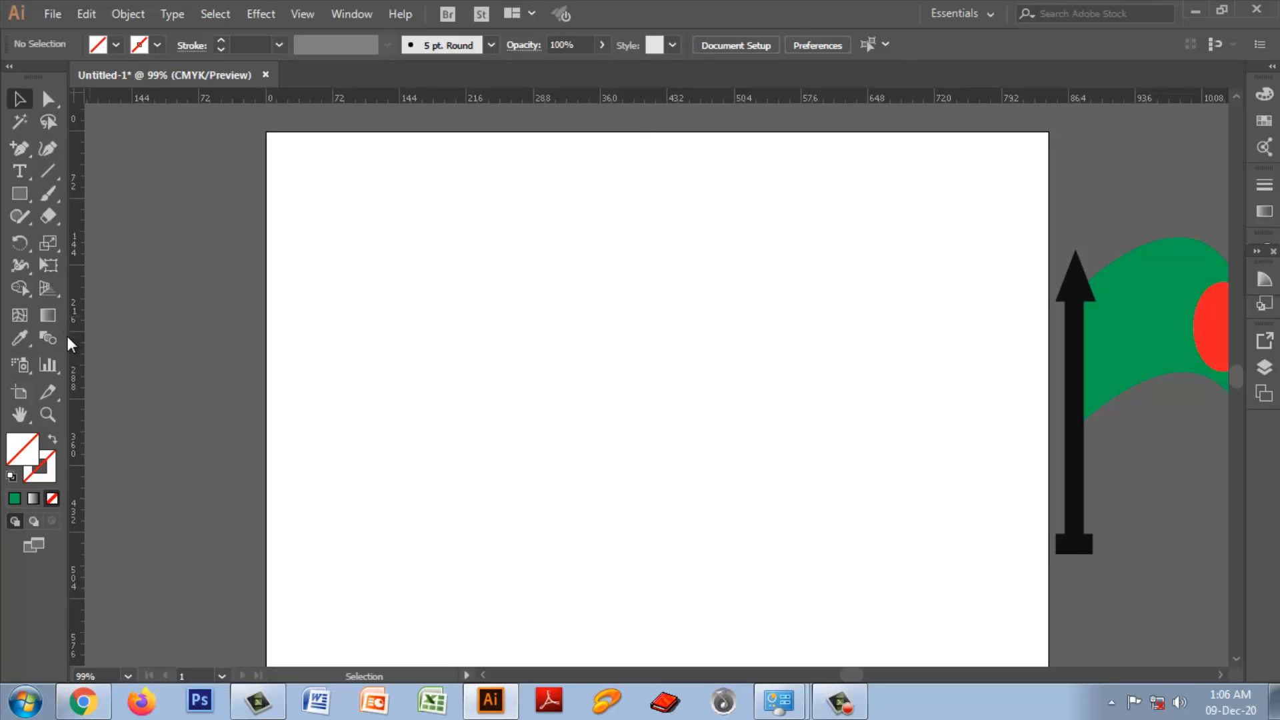
left_click_drag(72, 345, 619, 398)
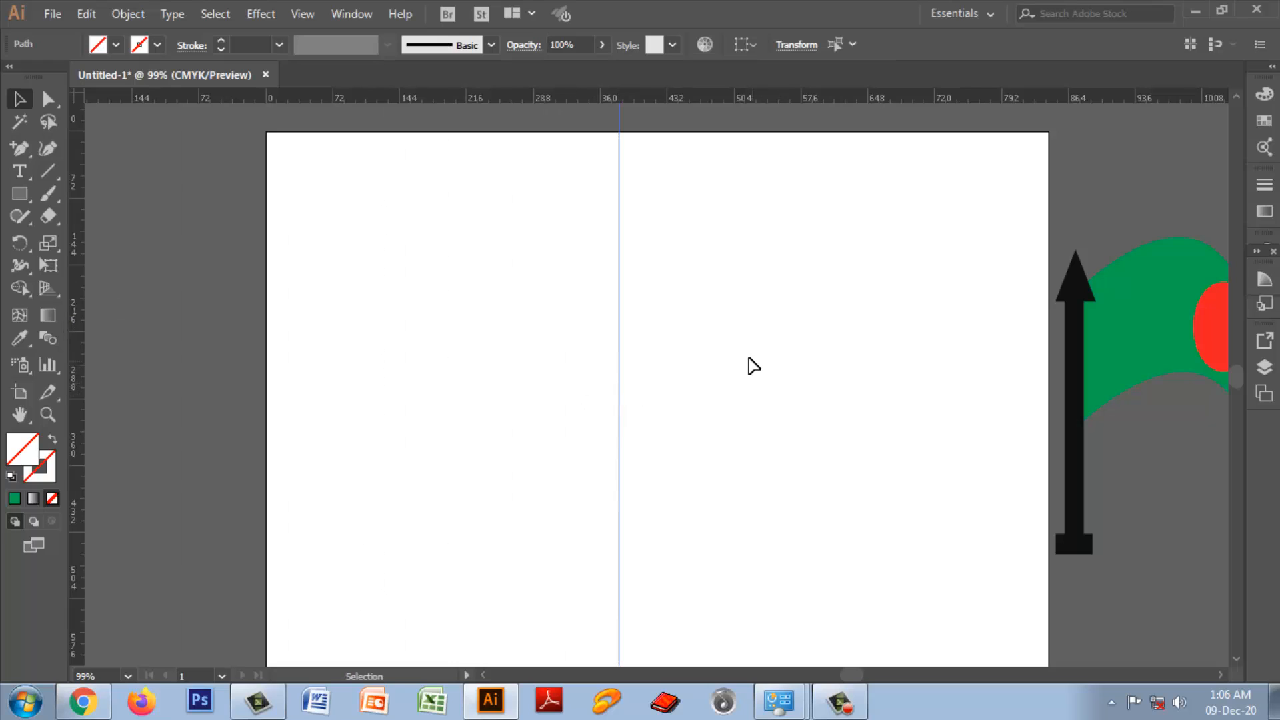
key("ctrl+1")
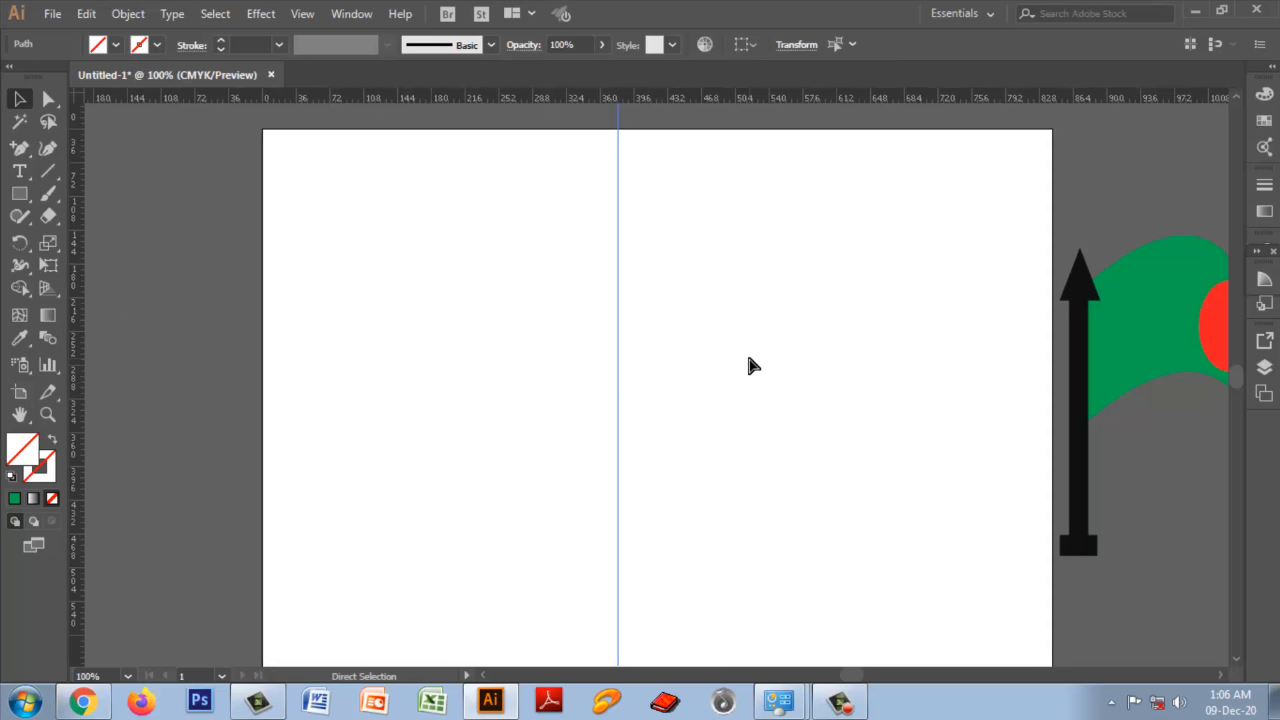
key("ctrl+minus")
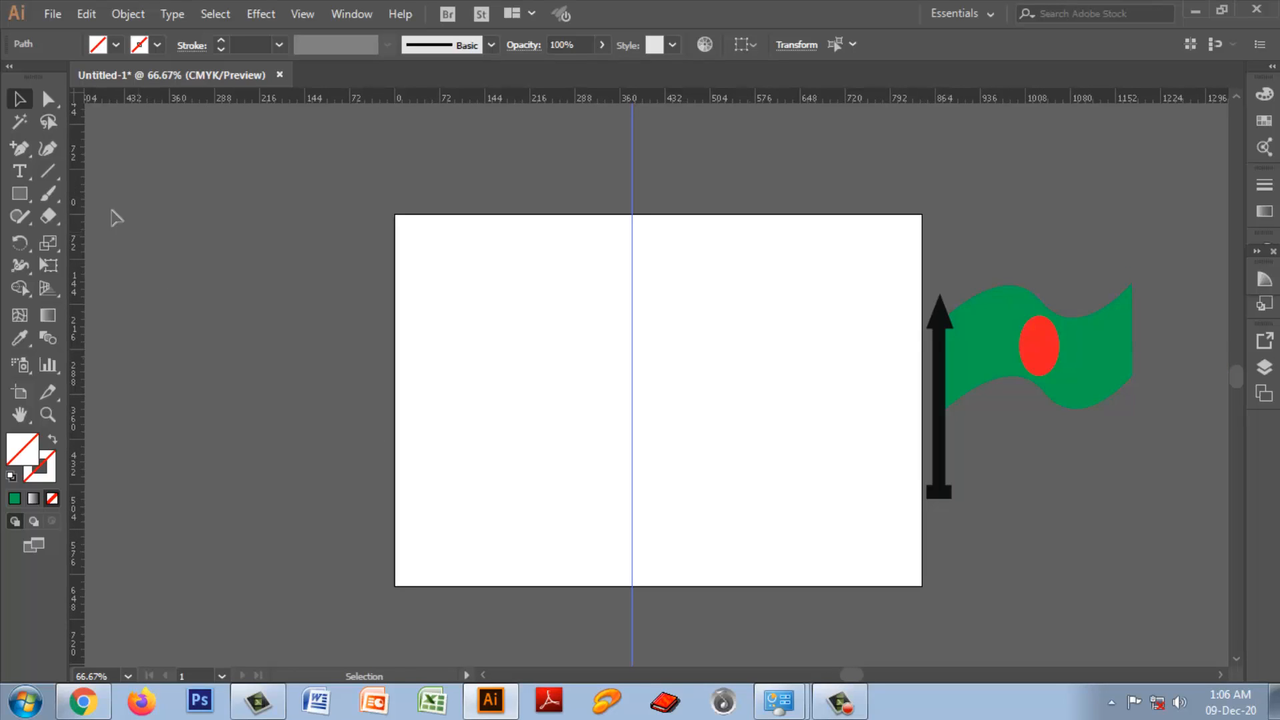
Step: Draw a closed, roughly circular five-point path left of the guide with the Curvature tool, and delete it
left_click(48, 152)
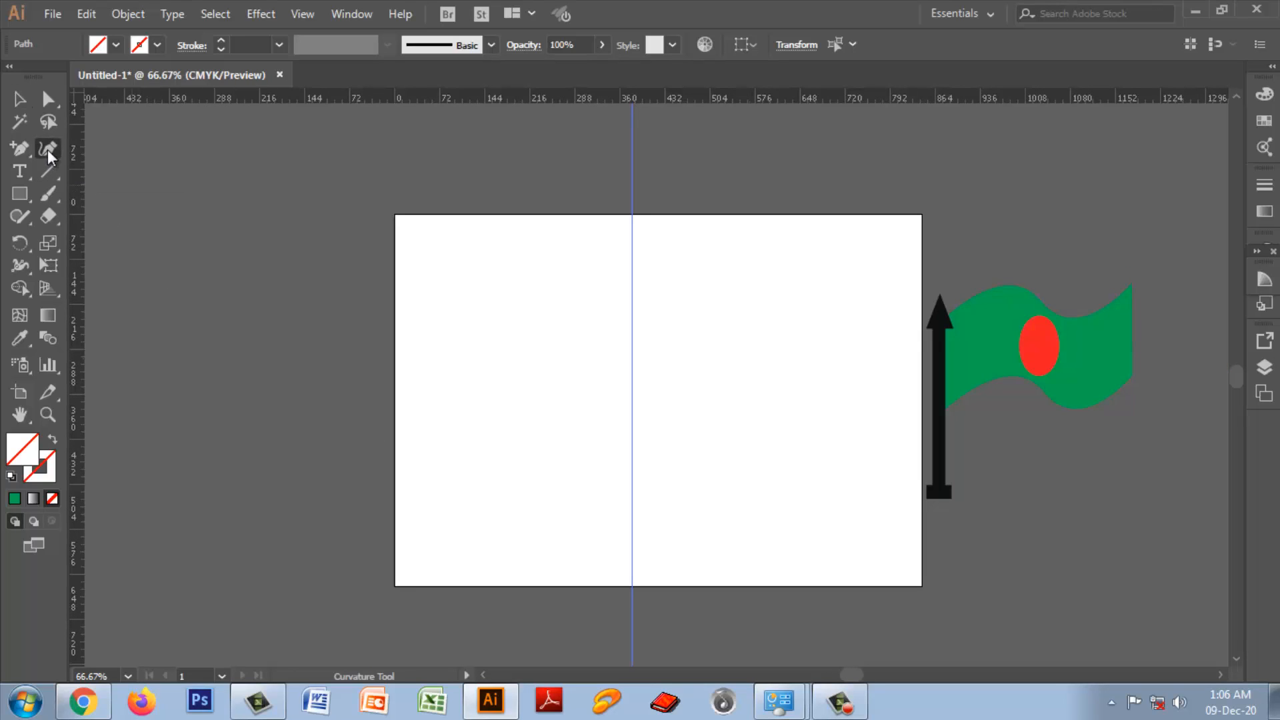
left_click(467, 283)
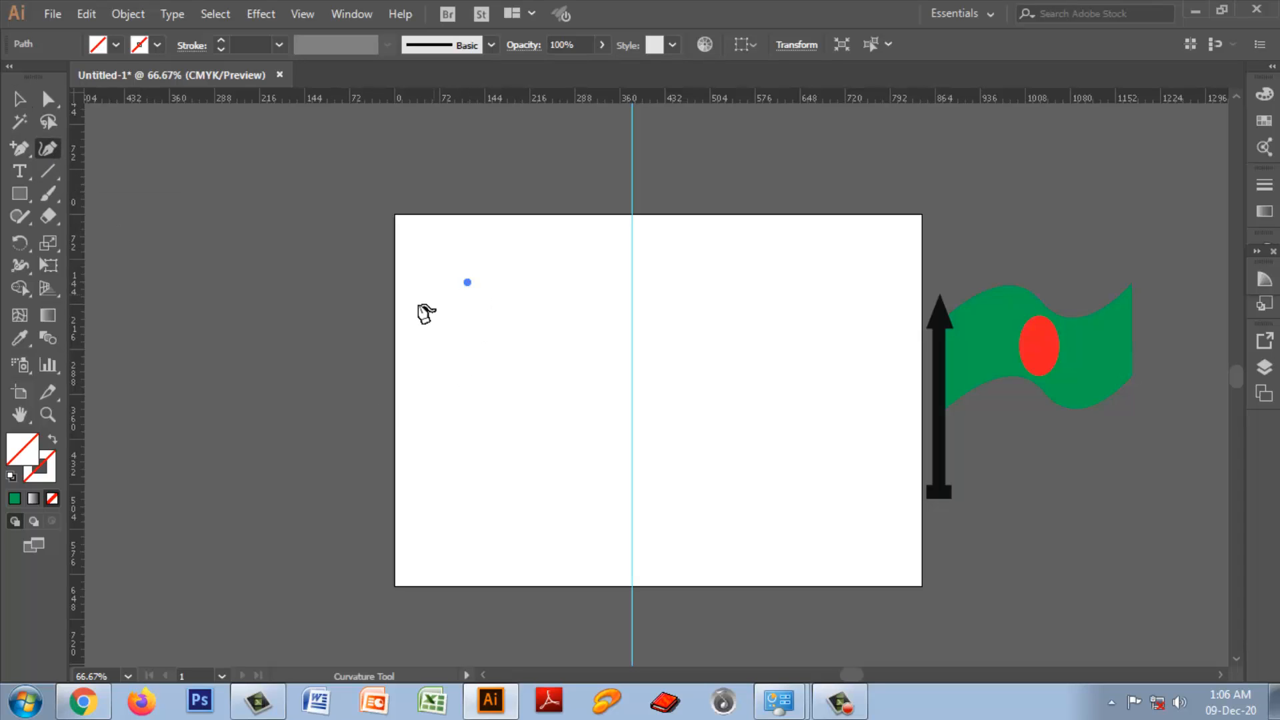
left_click(422, 400)
left_click(537, 476)
left_click(614, 401)
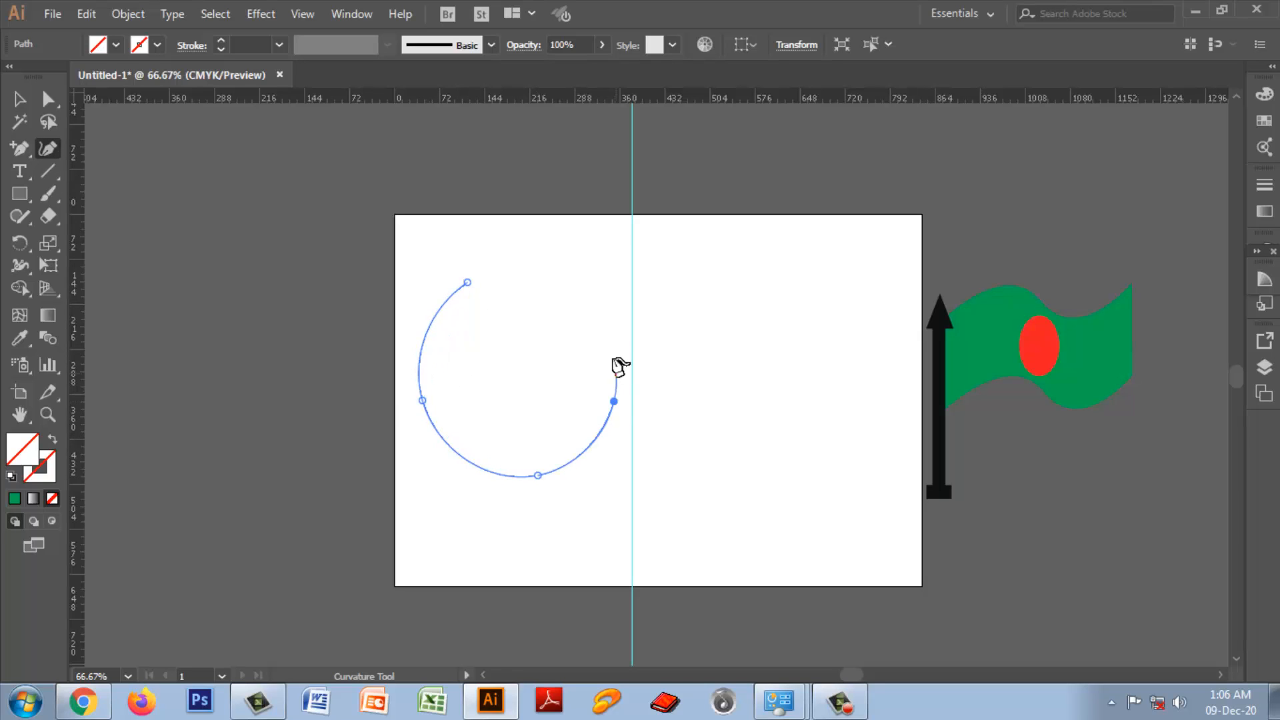
left_click(598, 295)
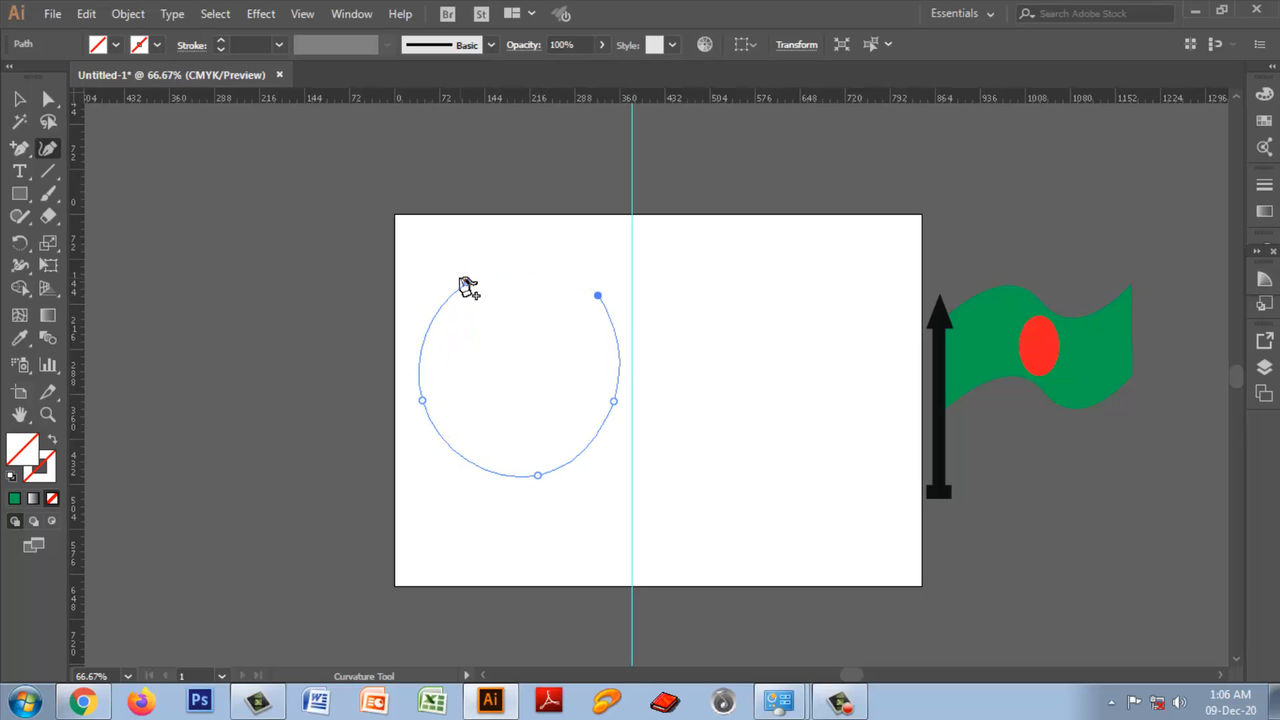
left_click(467, 283)
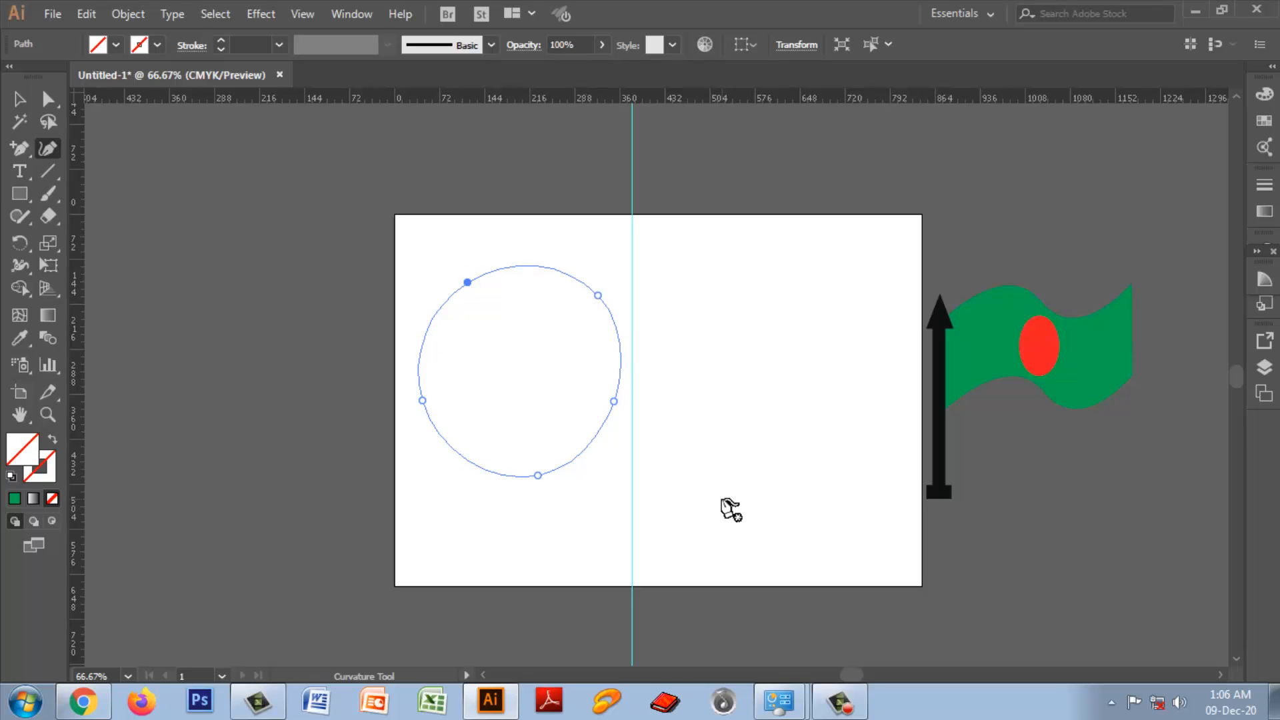
key("Delete")
key("Delete")
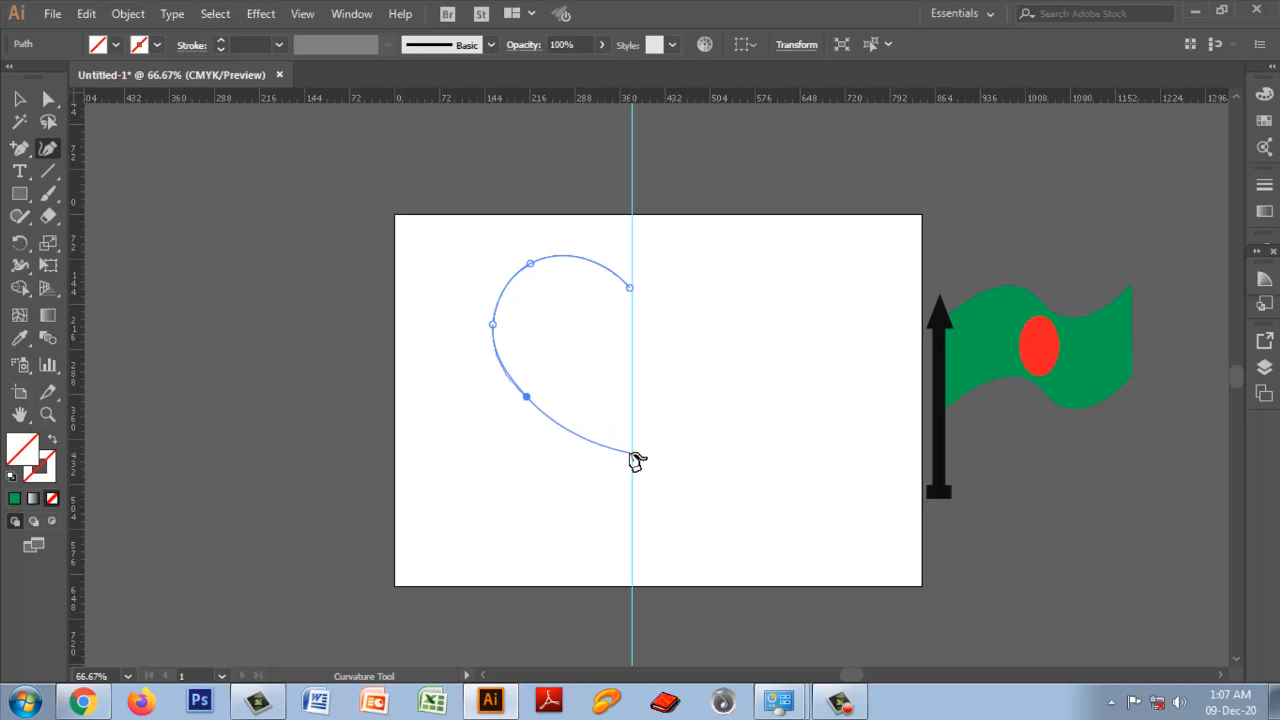
Step: Finish the open half-heart curve with a lower end point at the vertical guide, and select the curve together with the guide
left_click(630, 453)
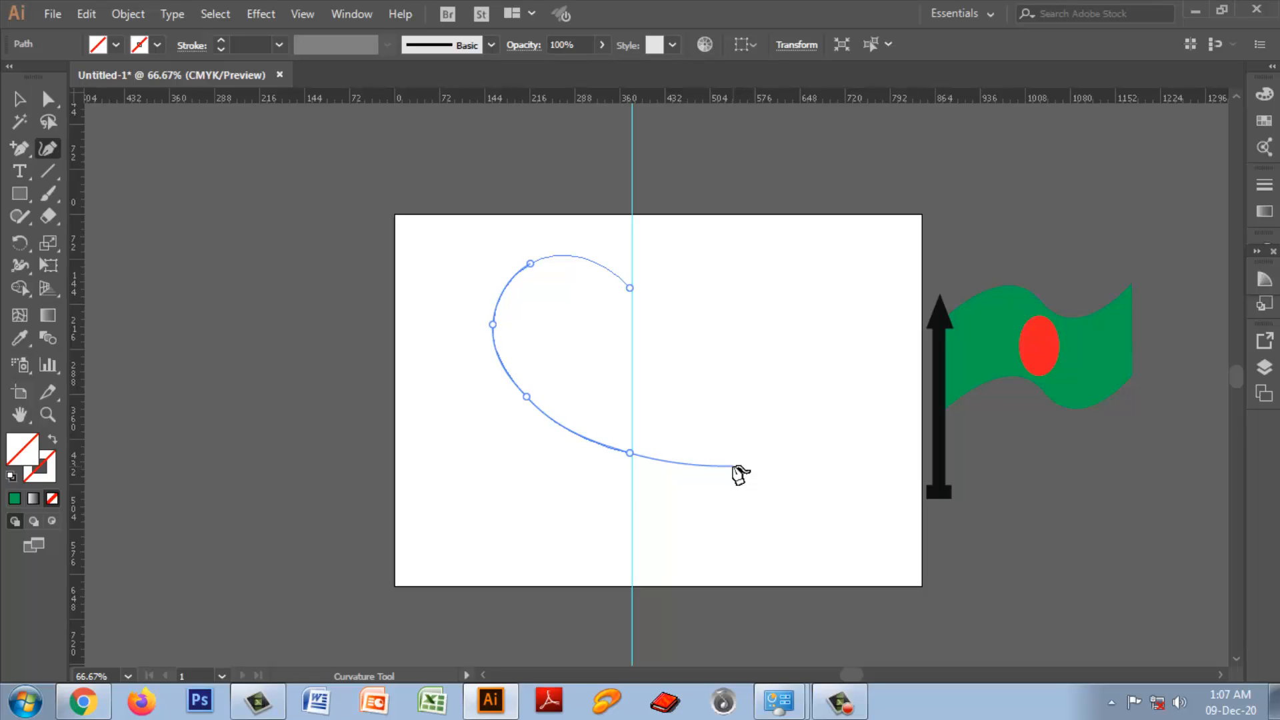
key("Escape")
left_click(21, 100)
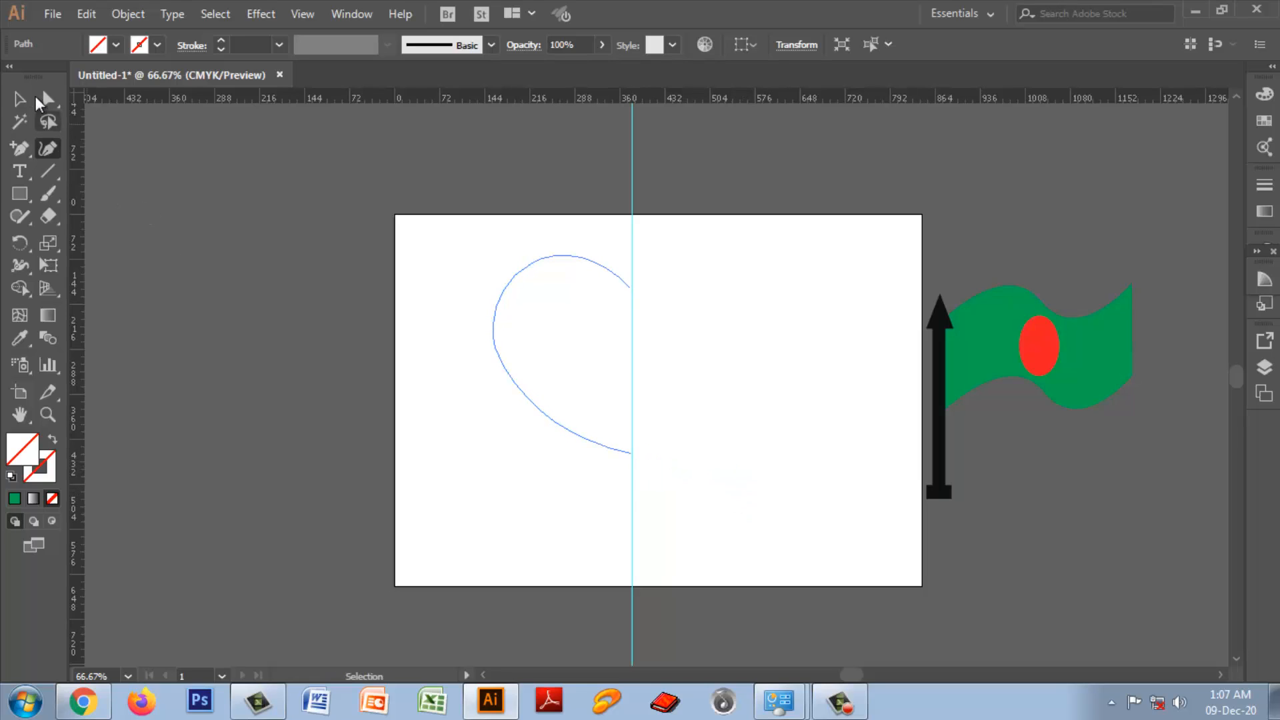
left_click(22, 101)
key("ctrl+a")
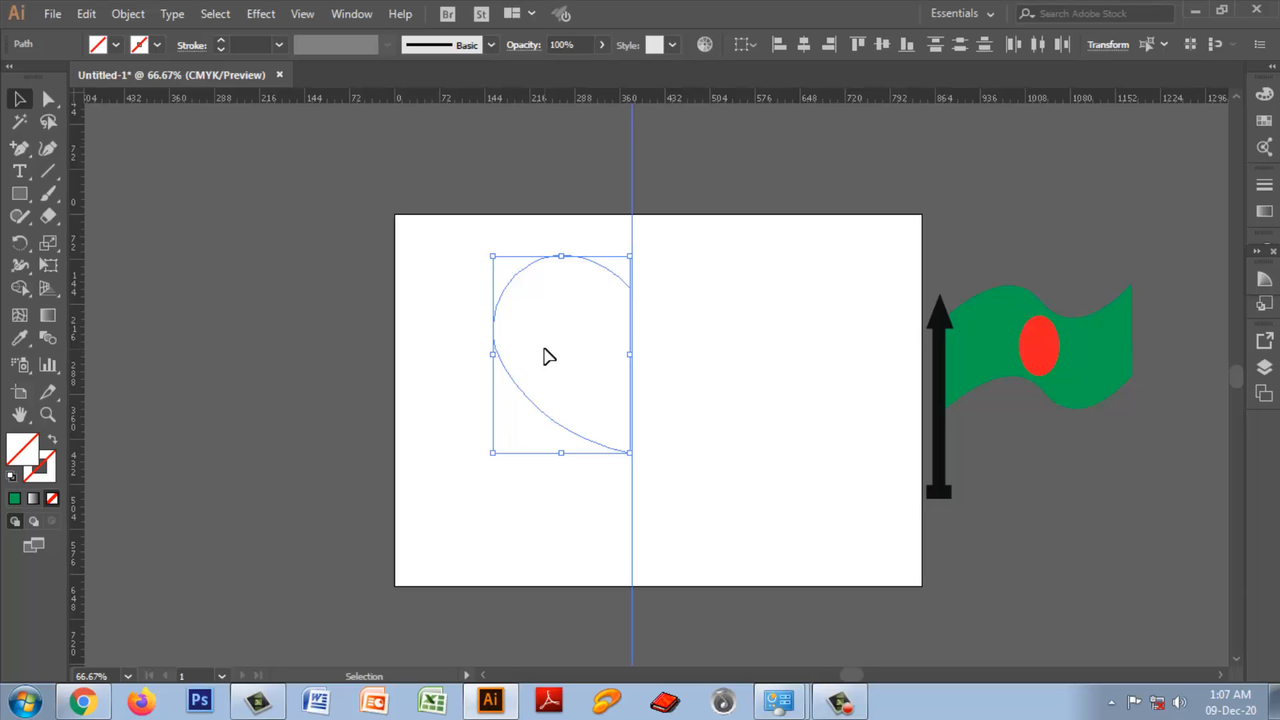
Step: Give the half-heart curve a black stroke
left_click_drag(475, 239, 665, 465)
left_click(729, 399)
key("ctrl+z")
left_click(157, 47)
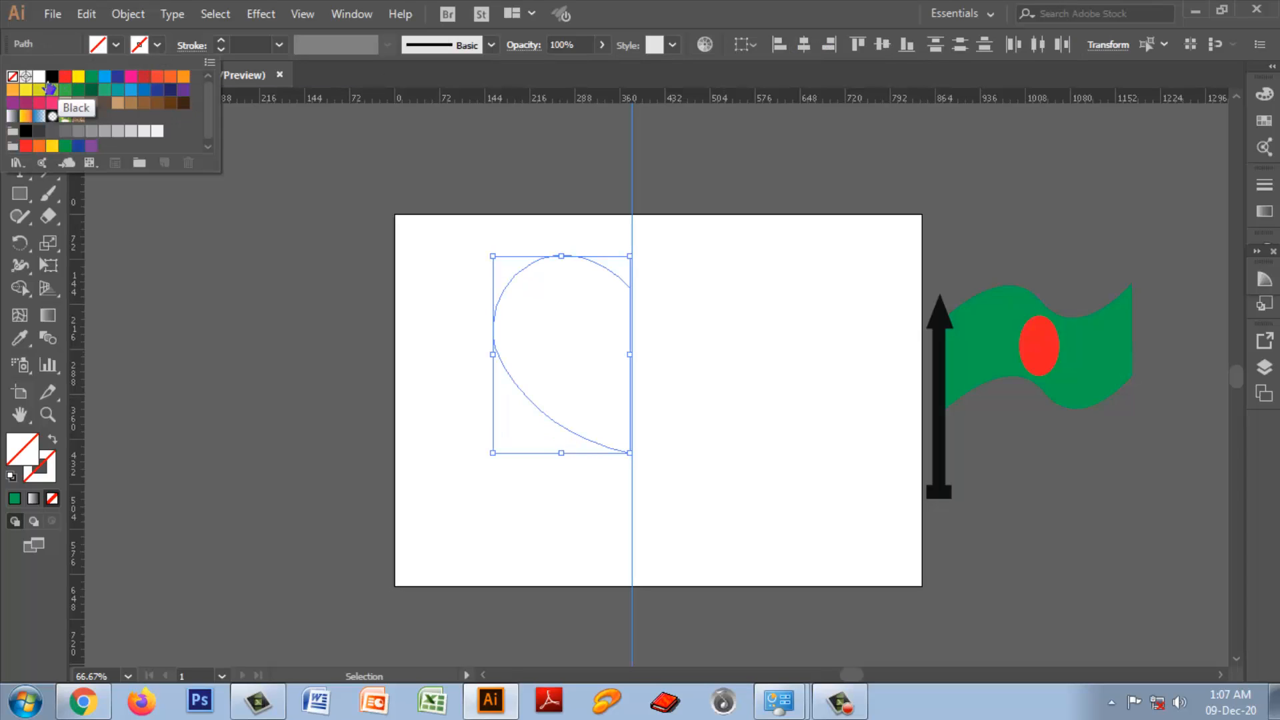
left_click(51, 77)
left_click(724, 409)
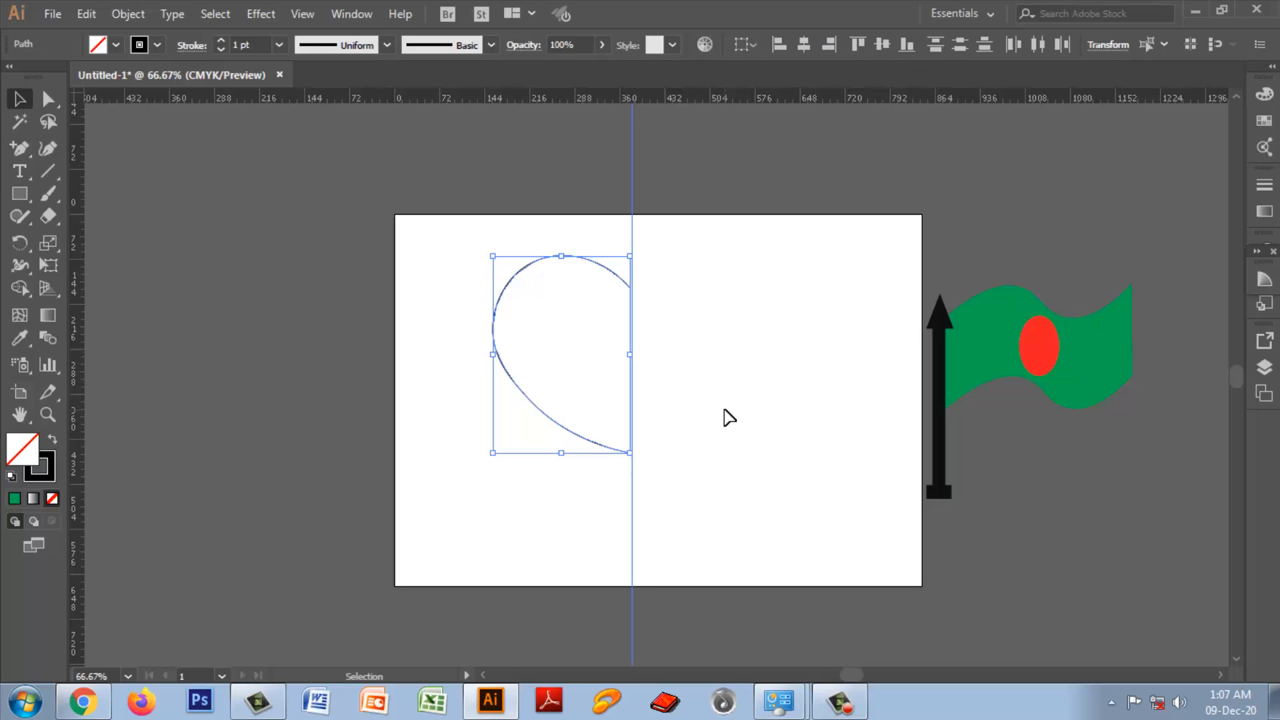
left_click(705, 417)
Step: Select the half-heart together with the guide and create a copy reflected across the vertical axis
left_click_drag(466, 252, 657, 478)
right_click(600, 324)
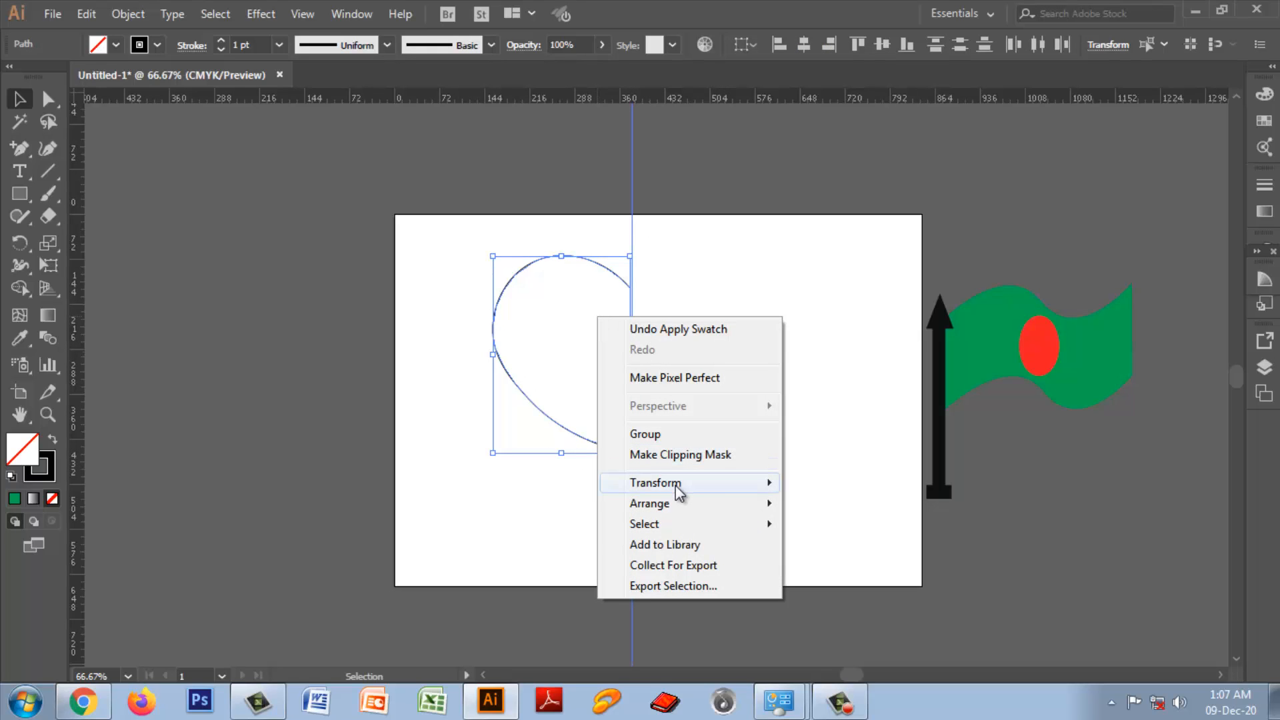
mouse_move(674, 486)
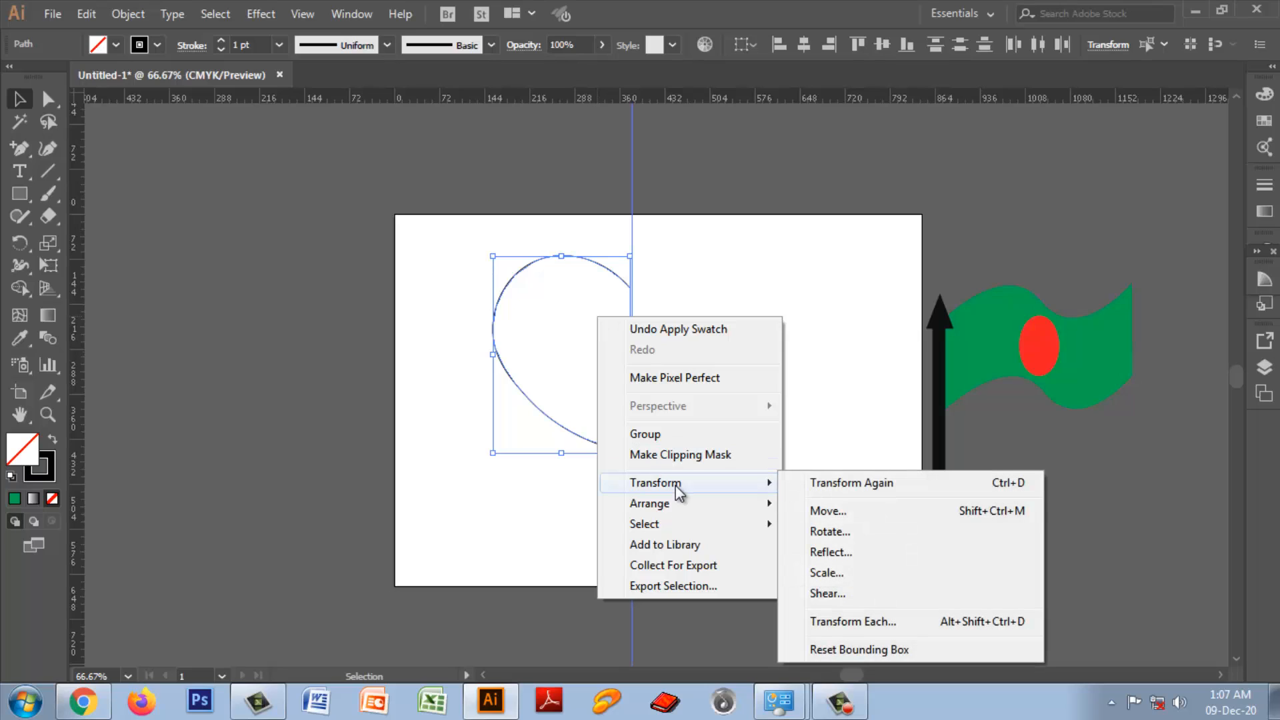
left_click(827, 553)
left_click_drag(614, 183, 788, 174)
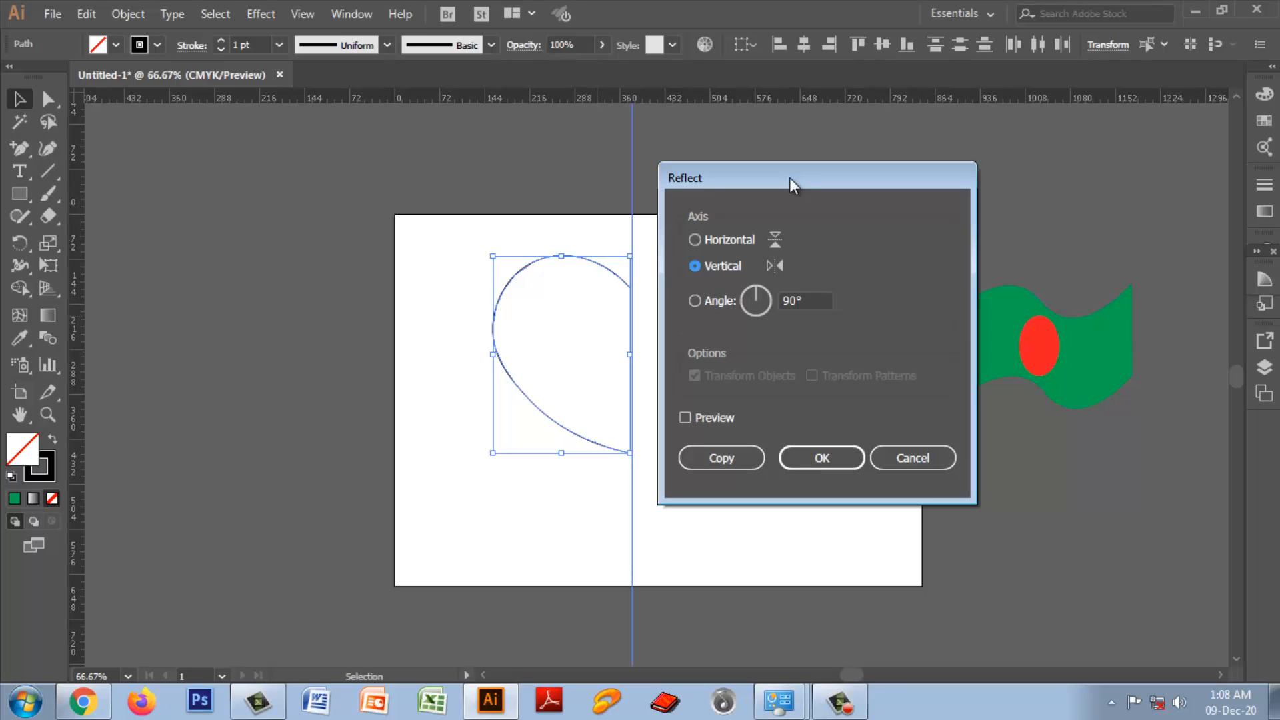
left_click_drag(789, 177, 874, 178)
left_click(770, 417)
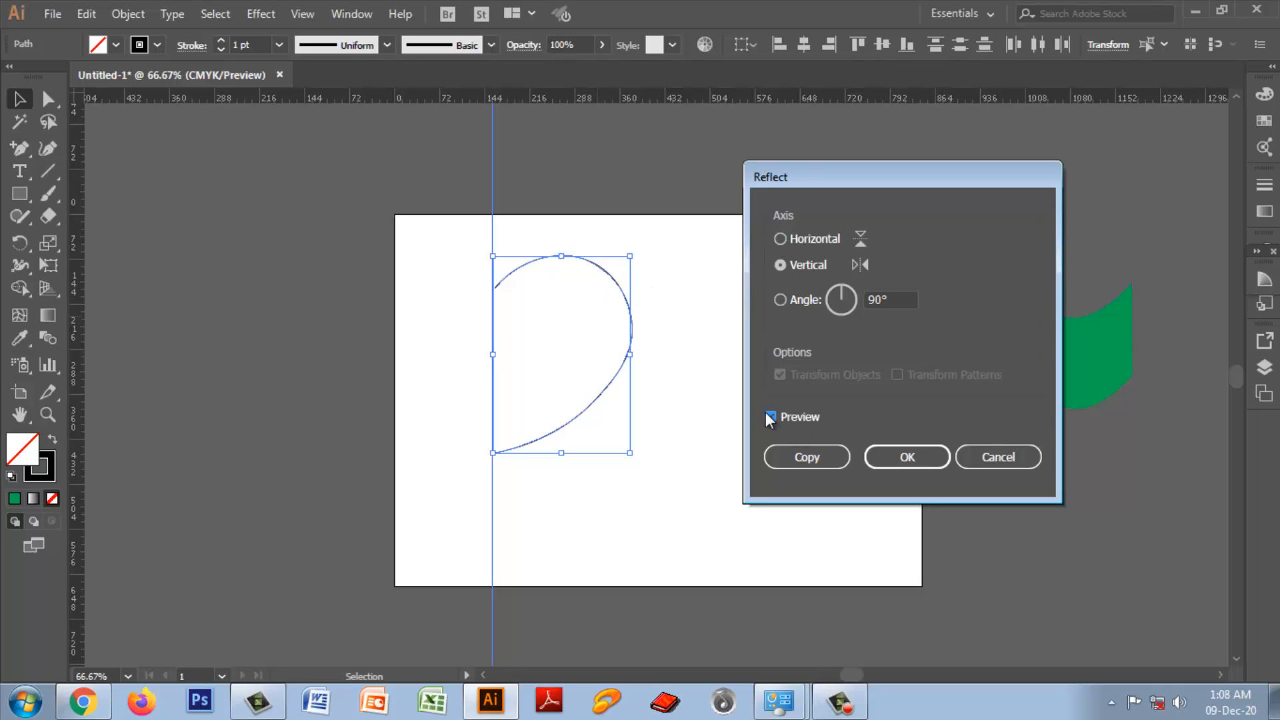
left_click(815, 464)
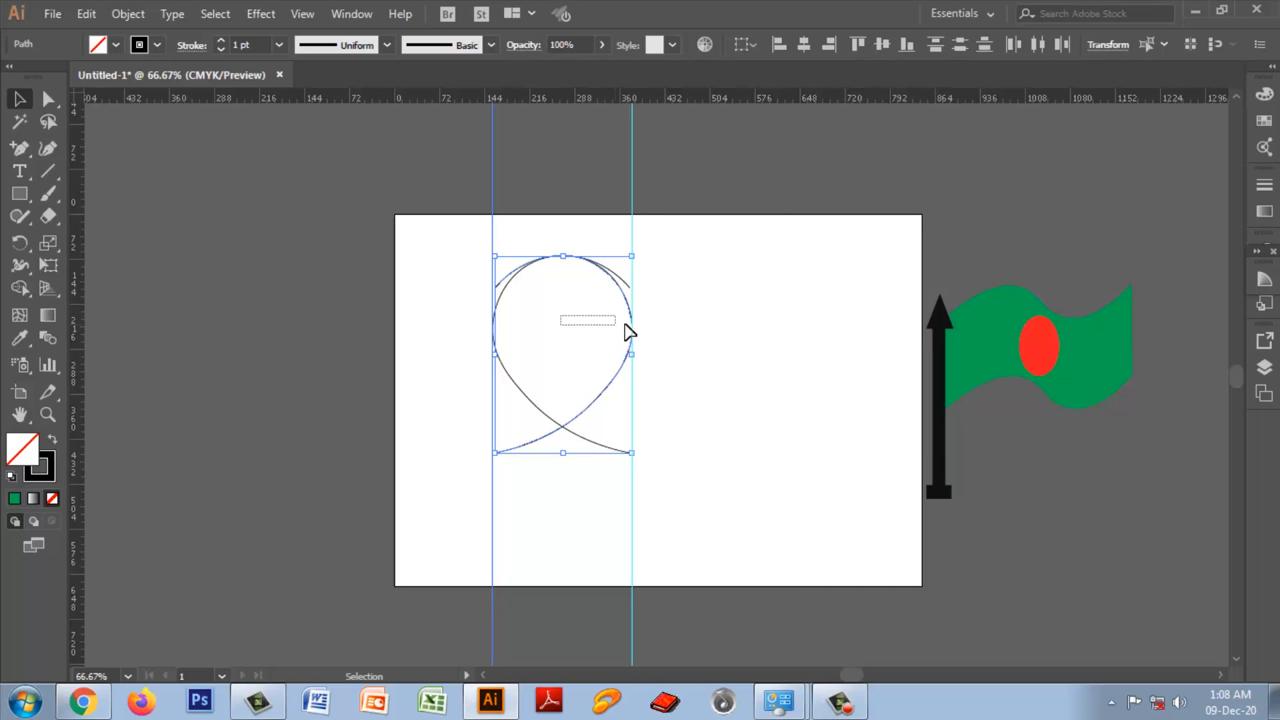
Step: Move the mirrored half horizontally until its ends meet those of the original half at the central guide, completing the heart outline
left_click(690, 343)
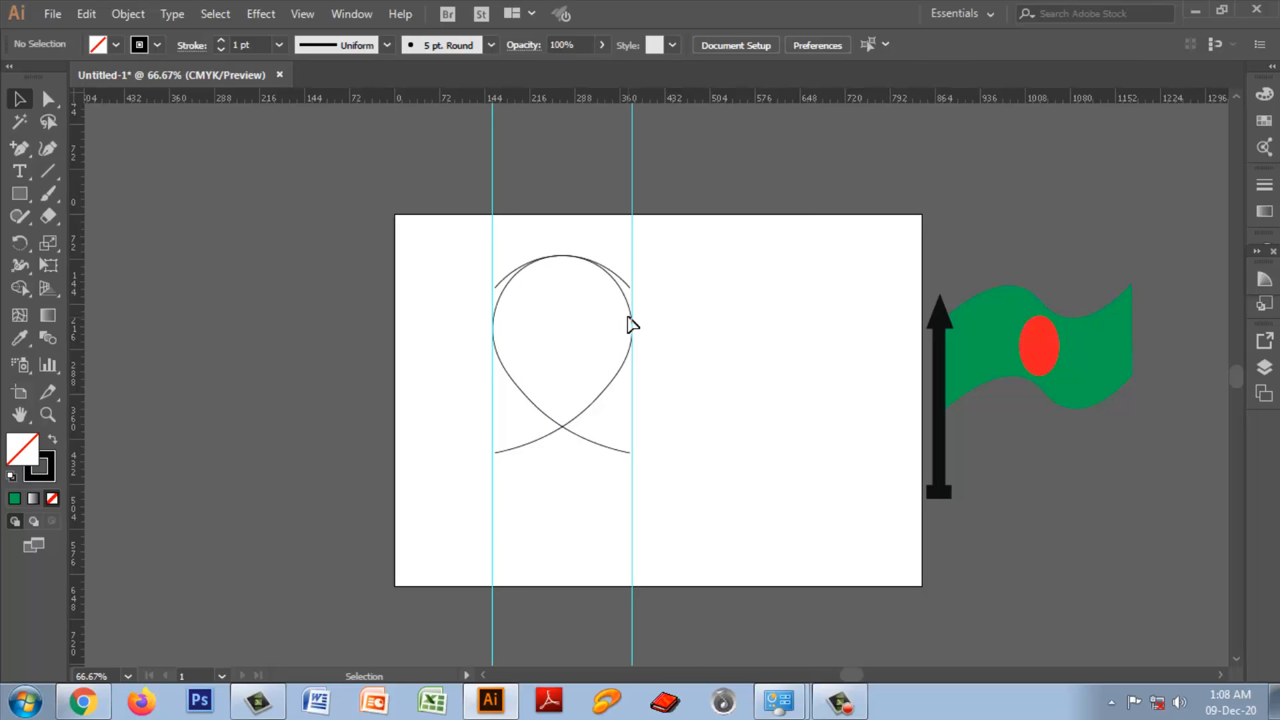
left_click_drag(572, 278, 680, 403)
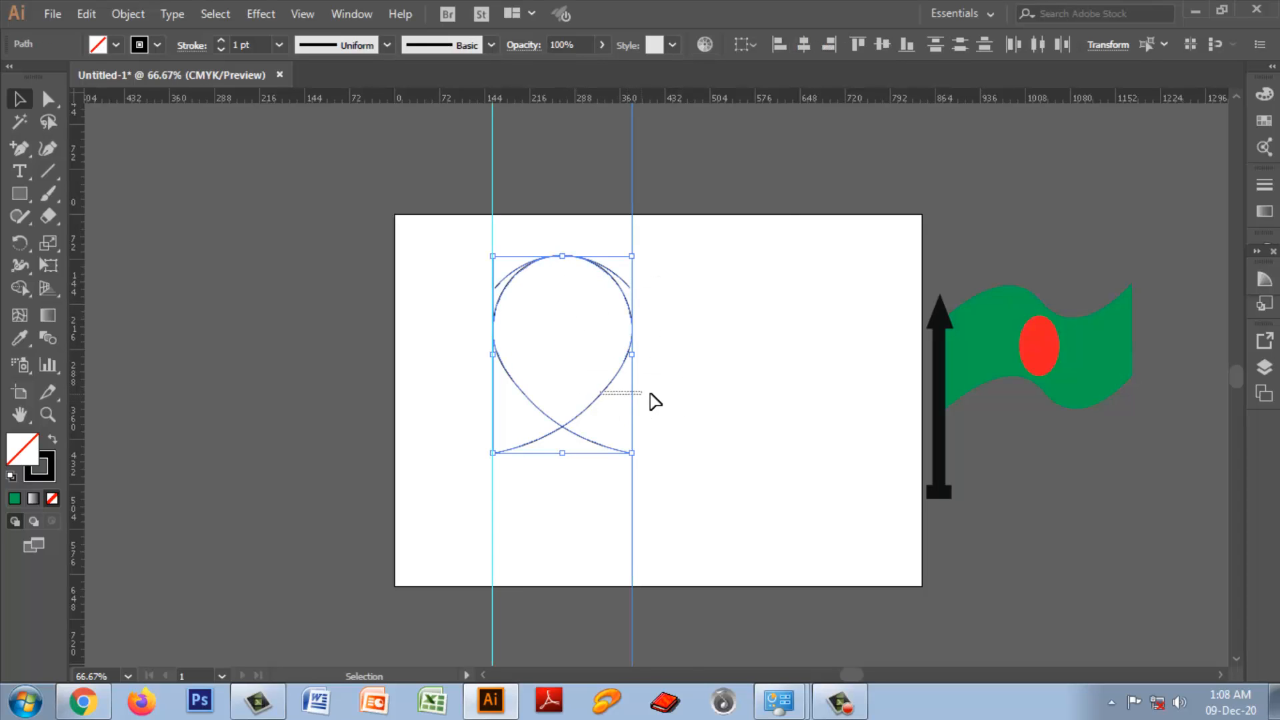
left_click_drag(470, 252, 650, 369)
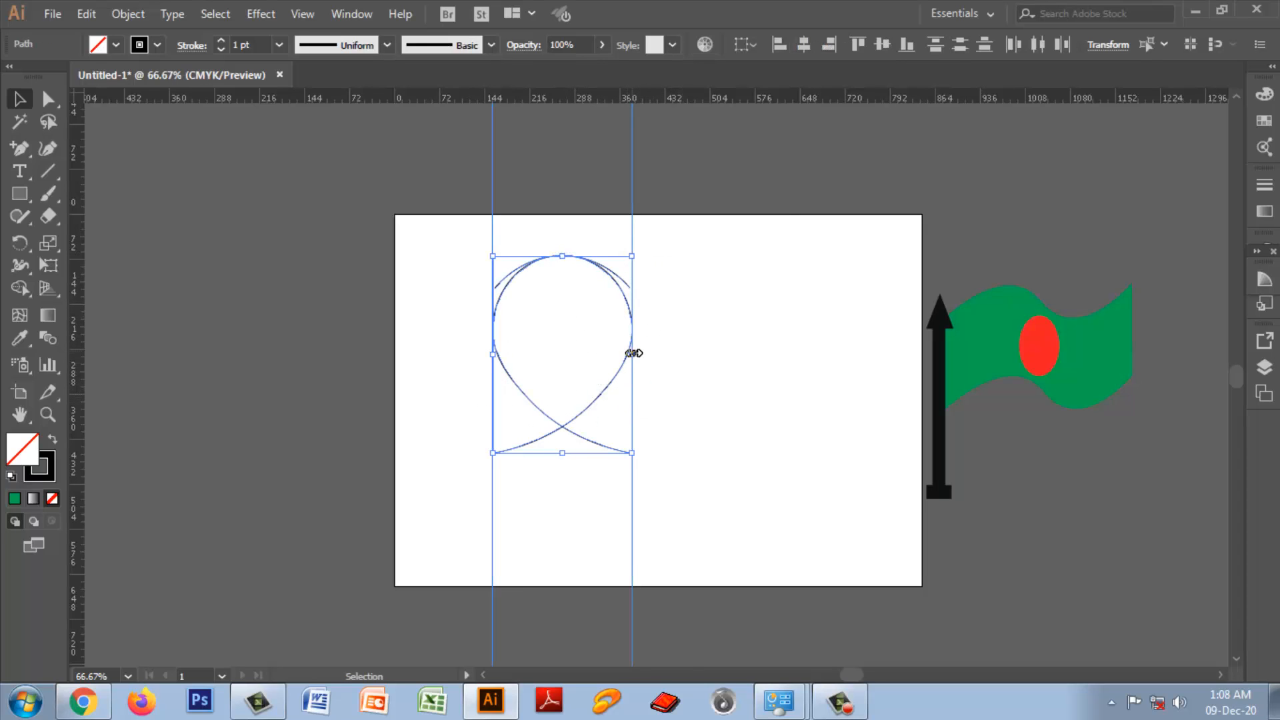
key("ctrl+equal")
key("ctrl+equal")
key("ctrl+equal")
key("ctrl+equal")
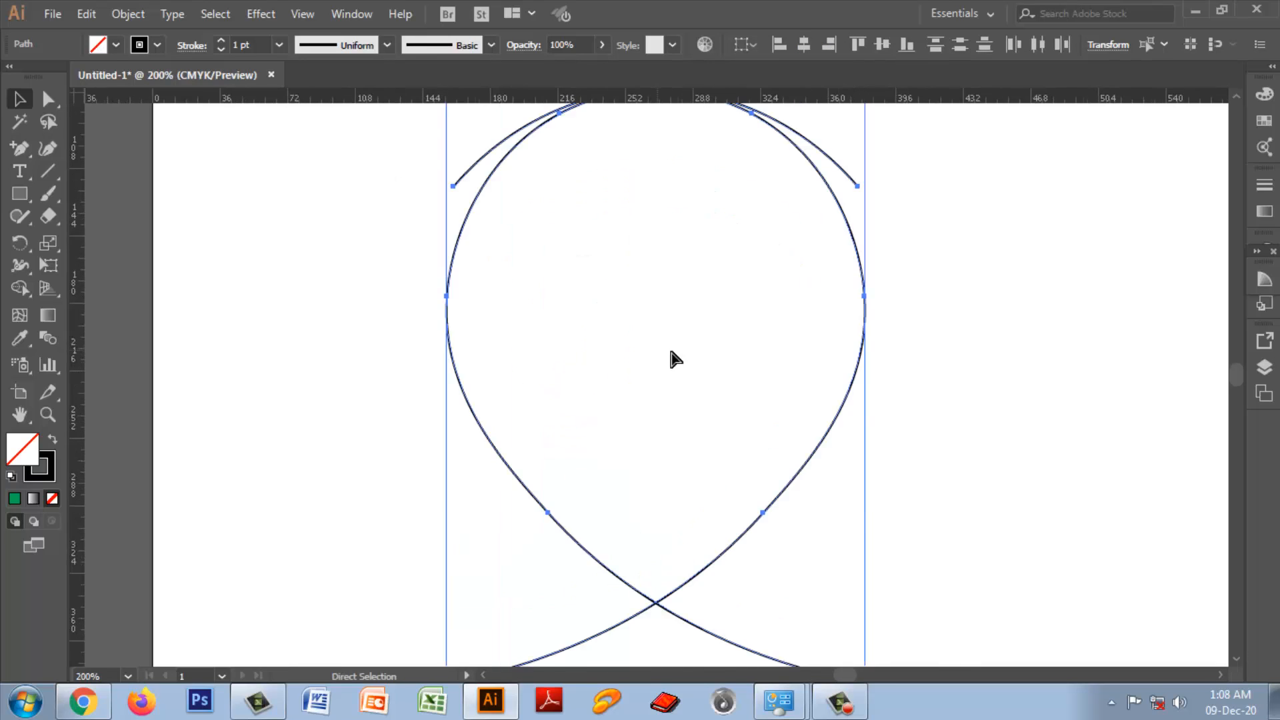
left_click(1013, 431)
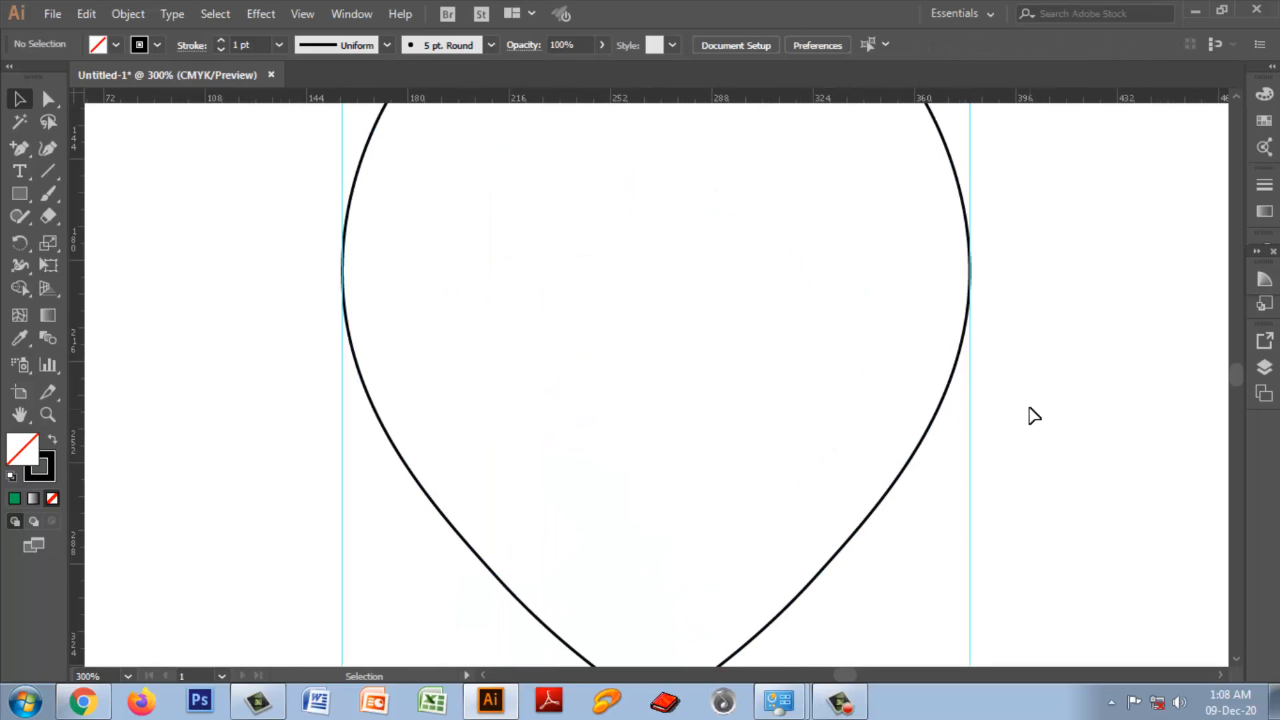
left_click(914, 453)
left_click_drag(915, 453, 1074, 456)
key("ctrl+1")
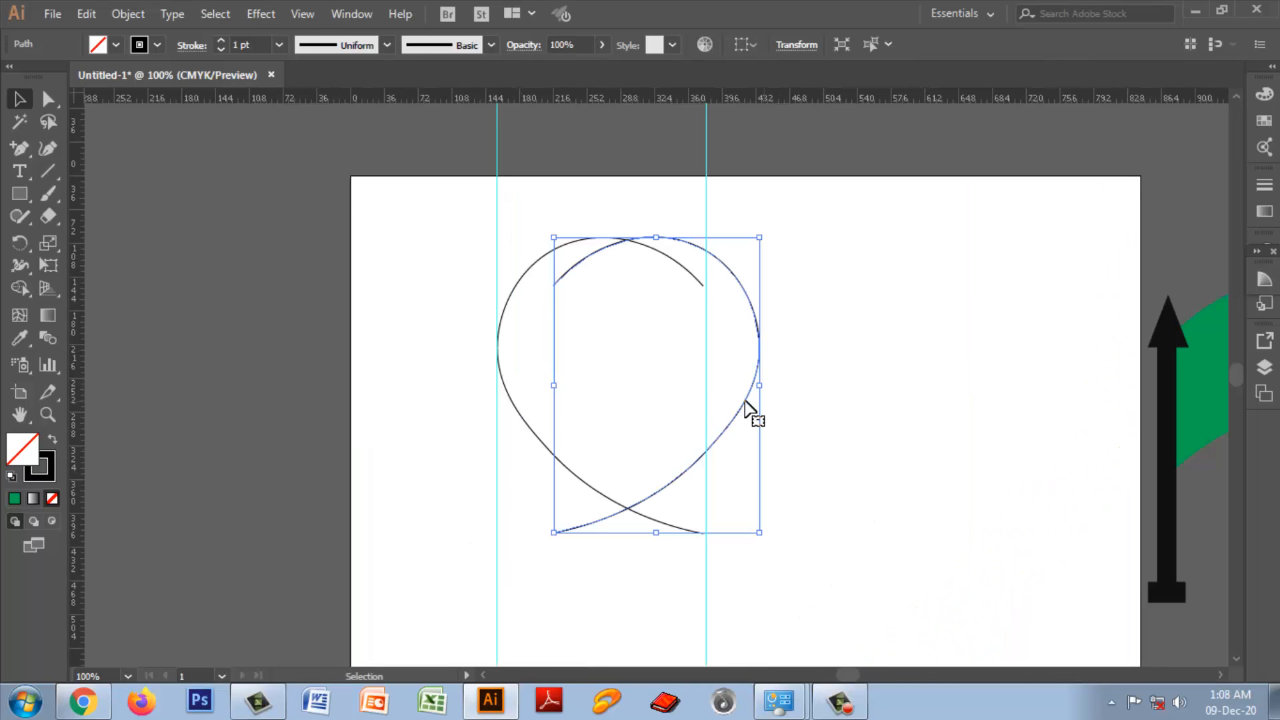
left_click_drag(744, 401, 891, 412)
left_click(971, 427)
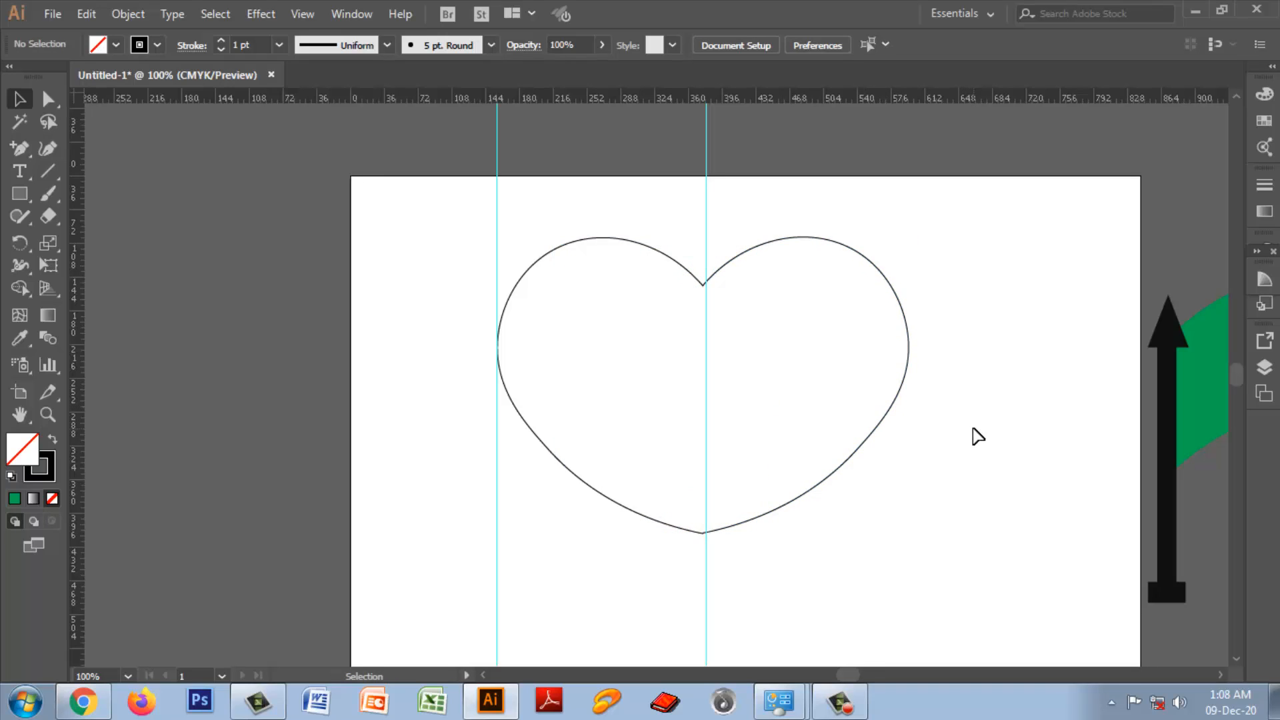
Step: Hide the guides around the heart
key("ctrl+plus")
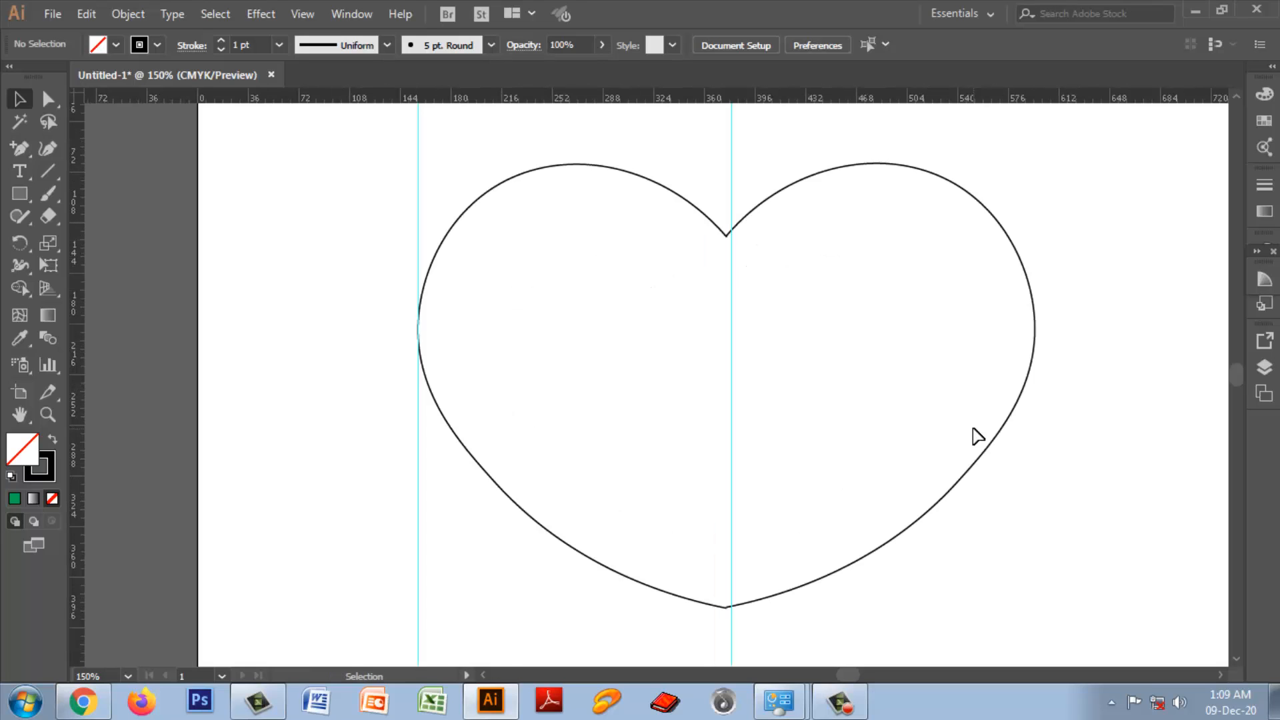
left_click(302, 15)
mouse_move(394, 571)
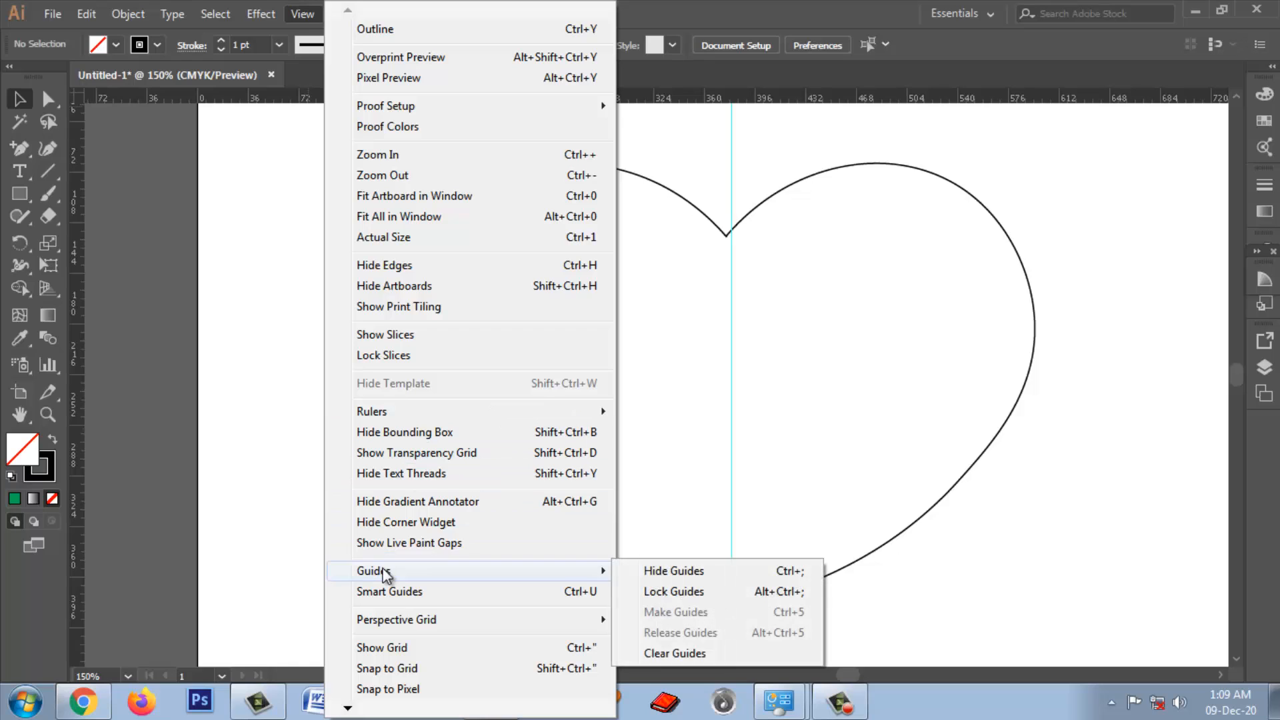
left_click(674, 575)
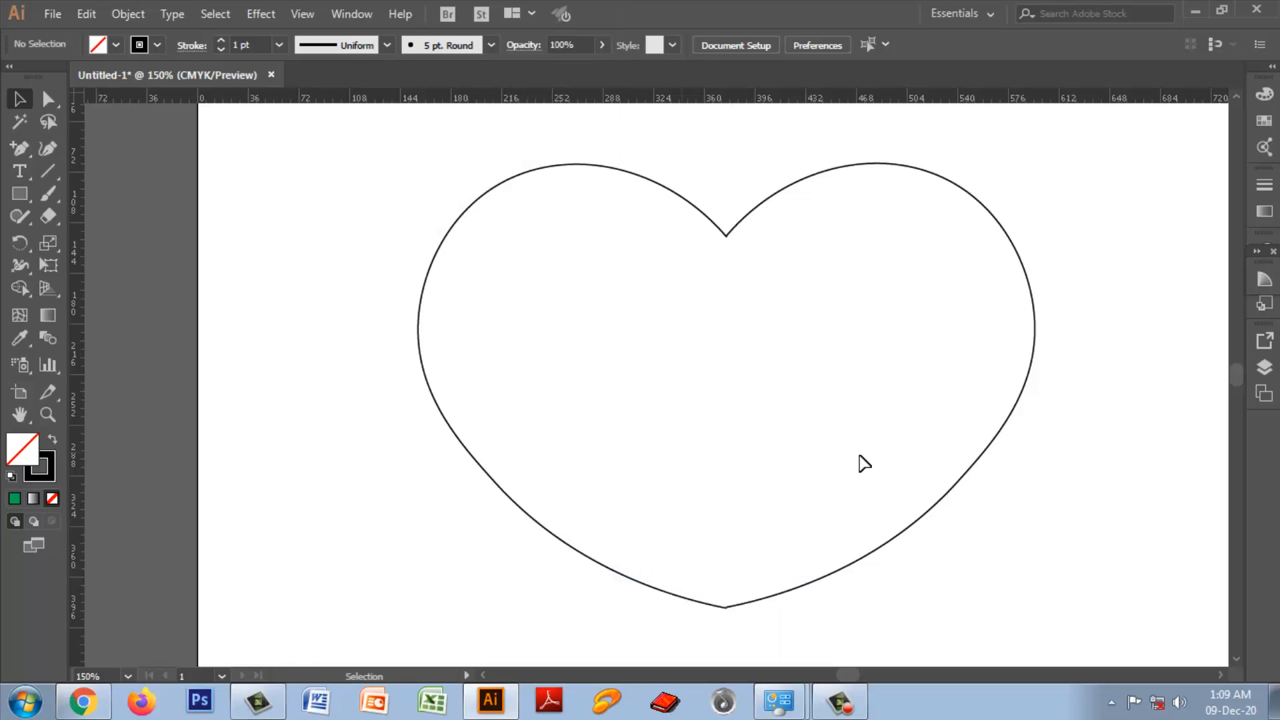
Step: Examine closely how the end points of the two halves meet at the heart's upper notch
key("ctrl+plus")
key("ctrl+plus")
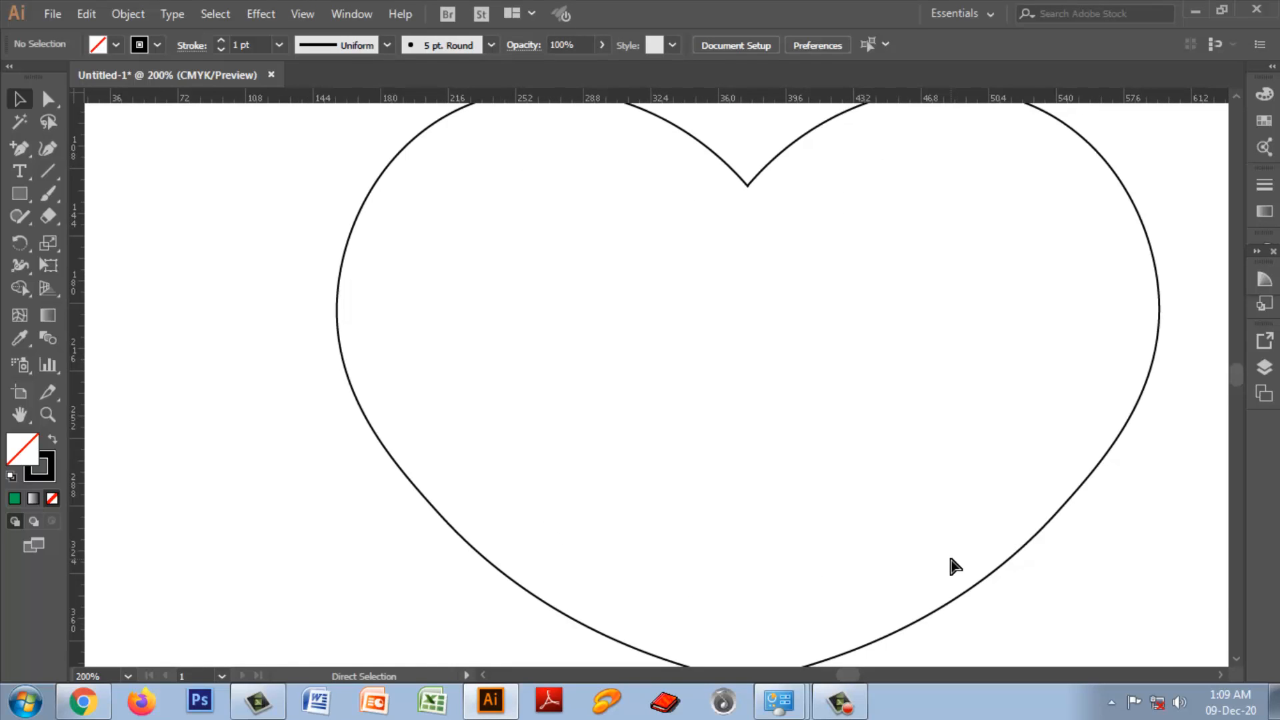
scroll(895, 536, "up", 3)
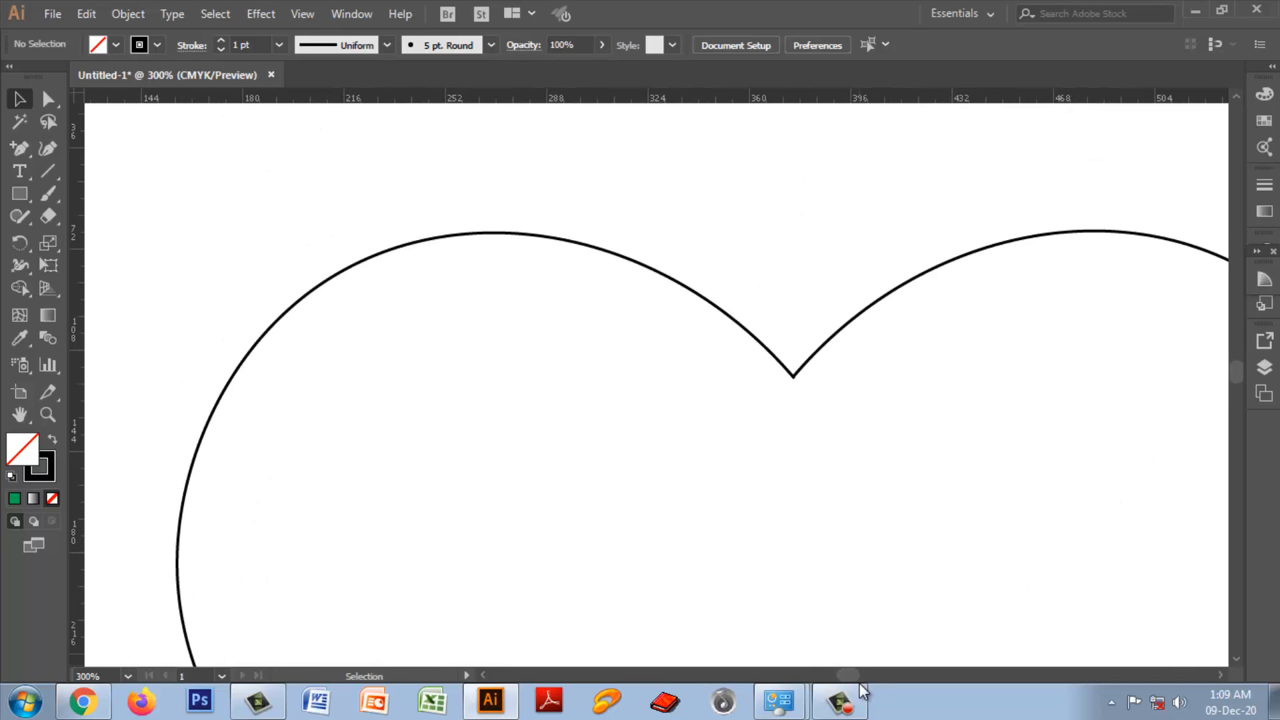
key("ctrl+plus")
key("ctrl+plus")
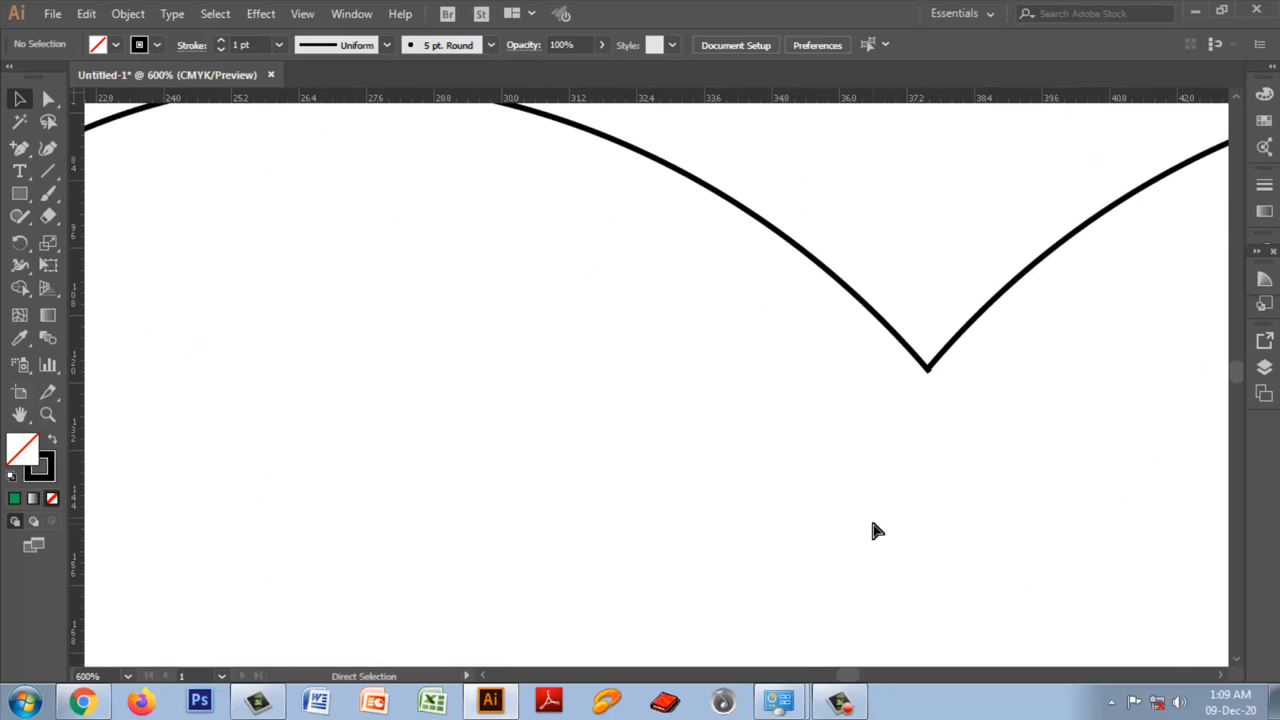
left_click_drag(847, 669, 850, 669)
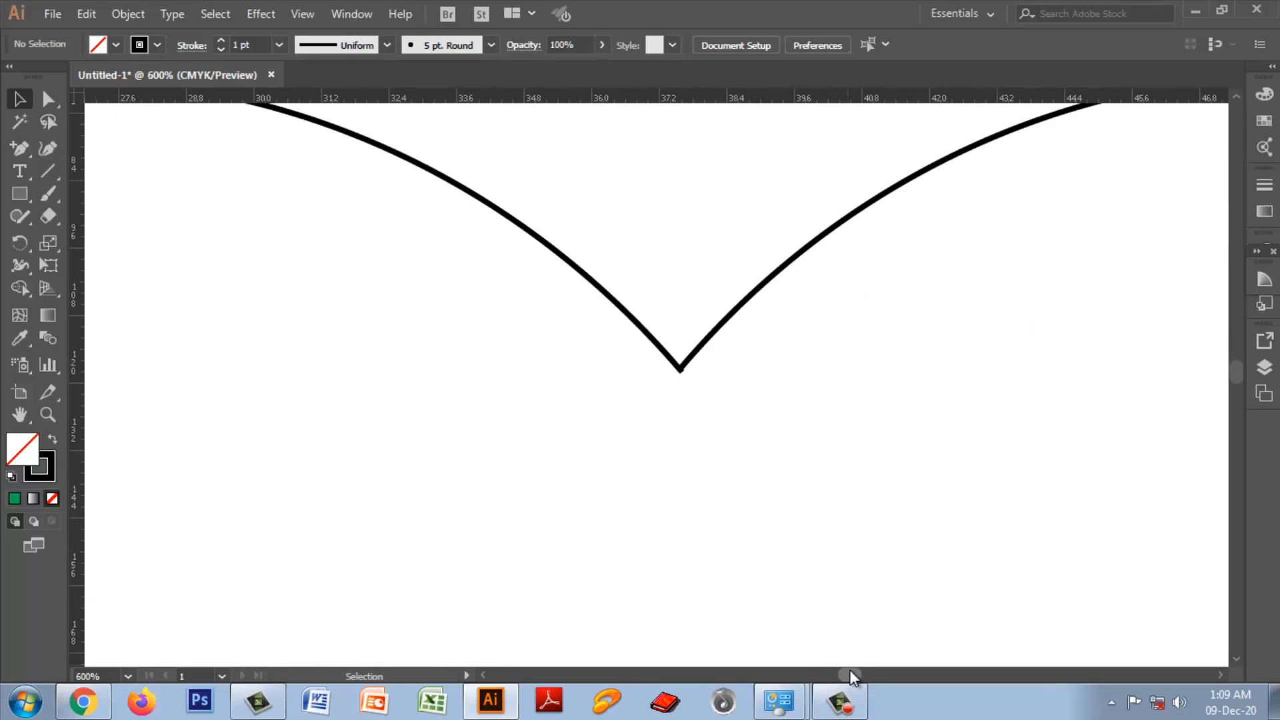
key("ctrl+plus")
key("ctrl+plus")
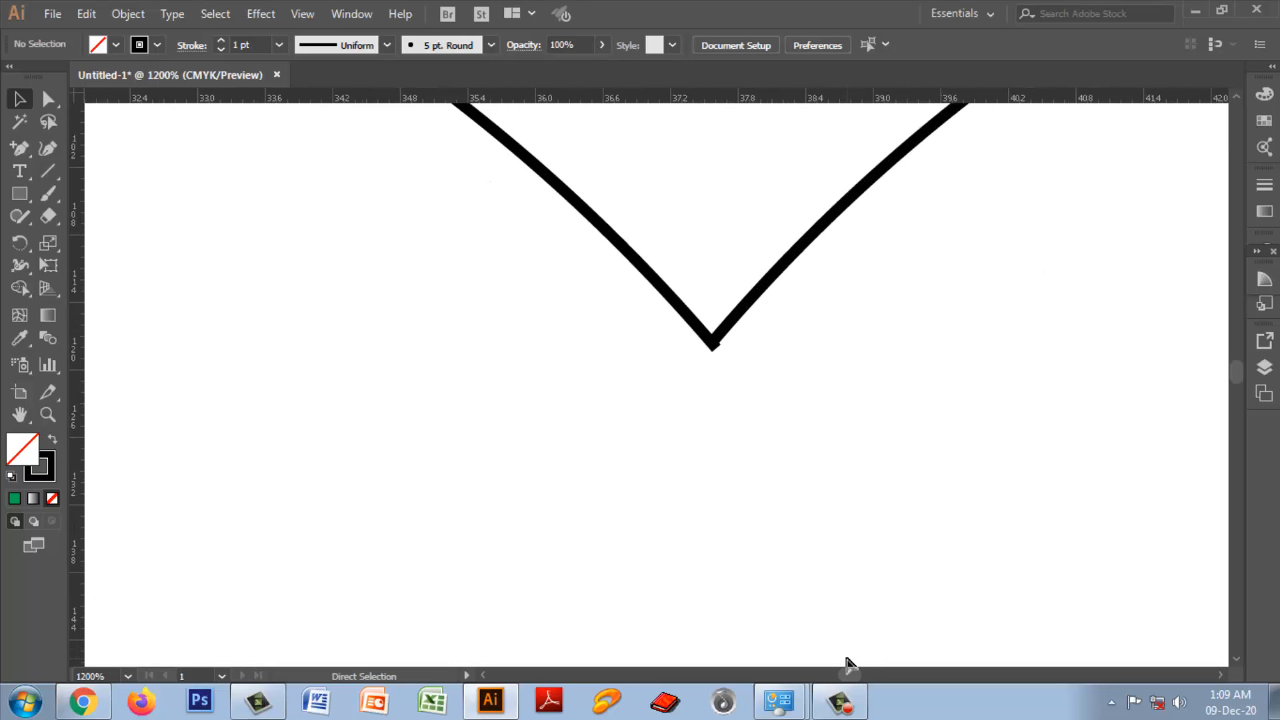
key("ctrl+plus")
key("ctrl+plus")
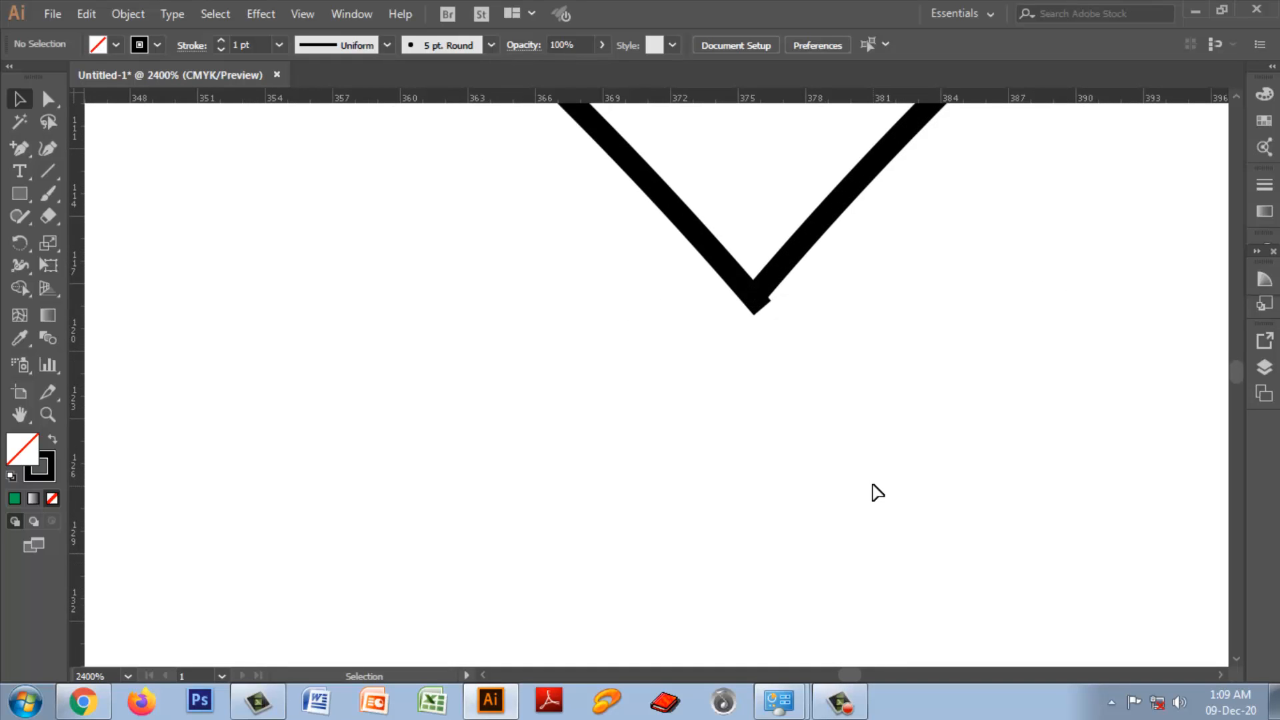
scroll(877, 492, "up", 1)
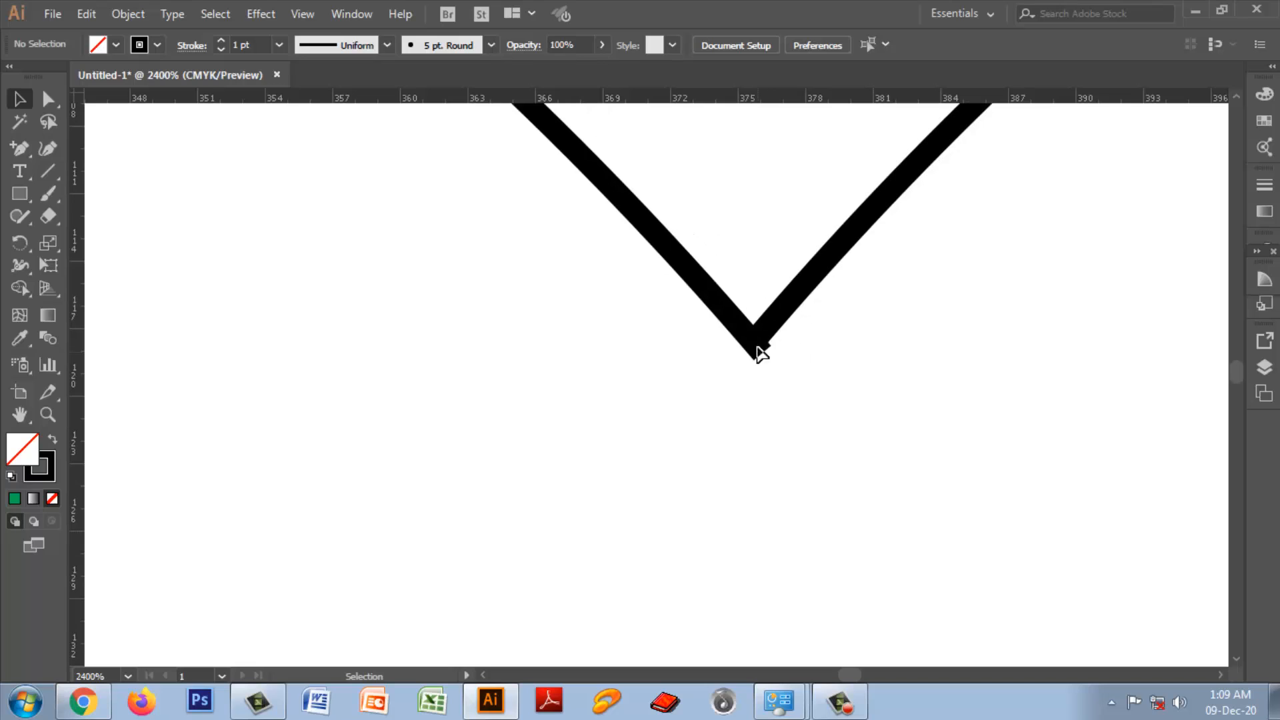
key("ctrl+plus")
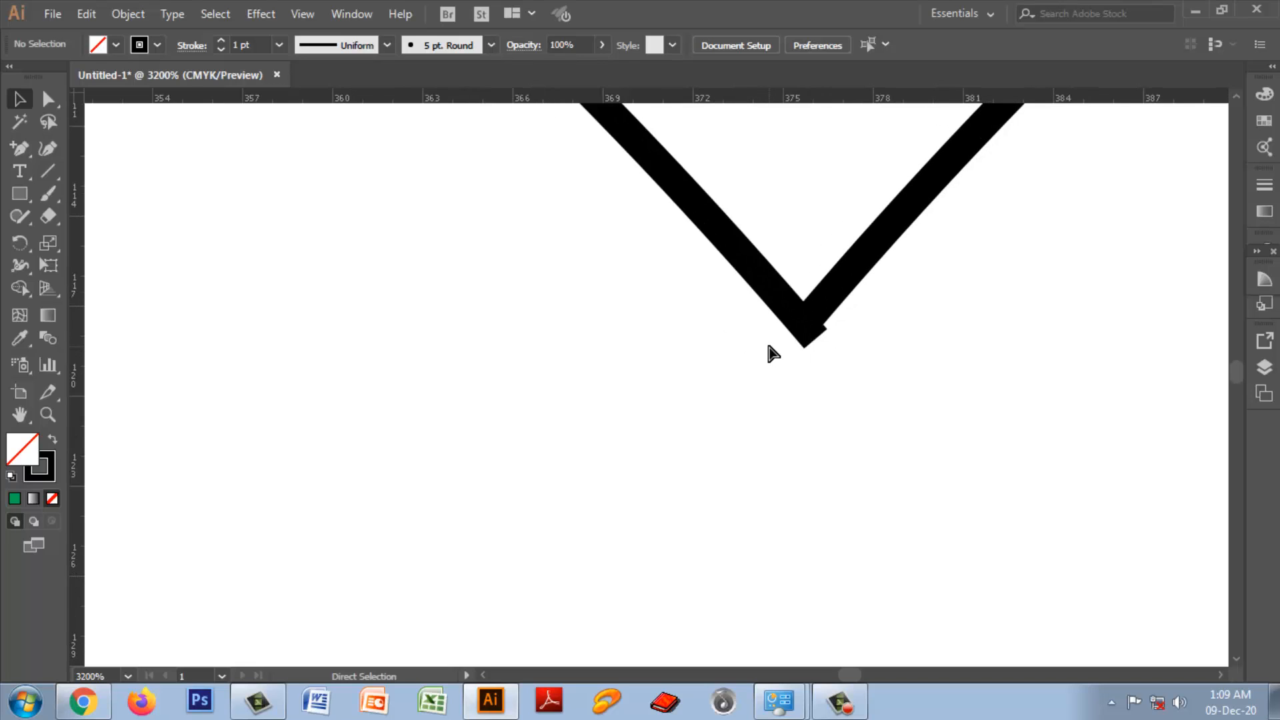
key("ctrl+plus")
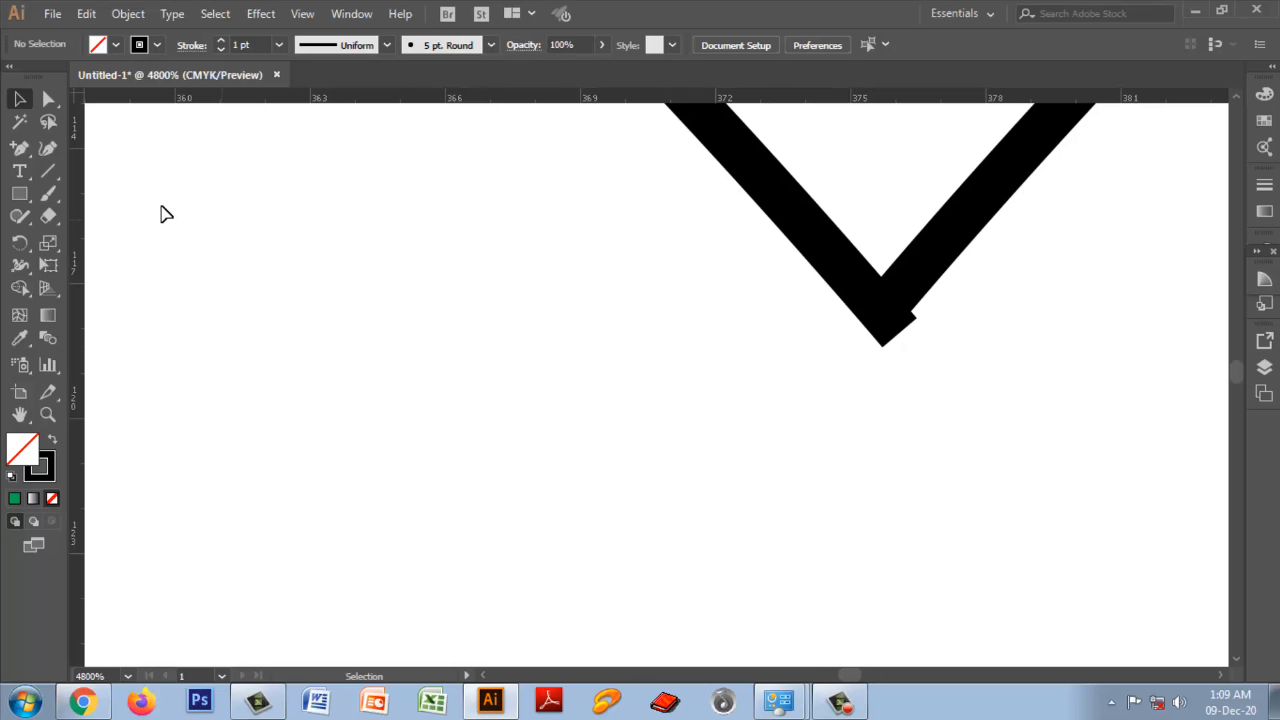
Step: Try to join the two selected end points at the heart's upper notch directly, and undo the join
left_click(48, 99)
left_click(153, 97)
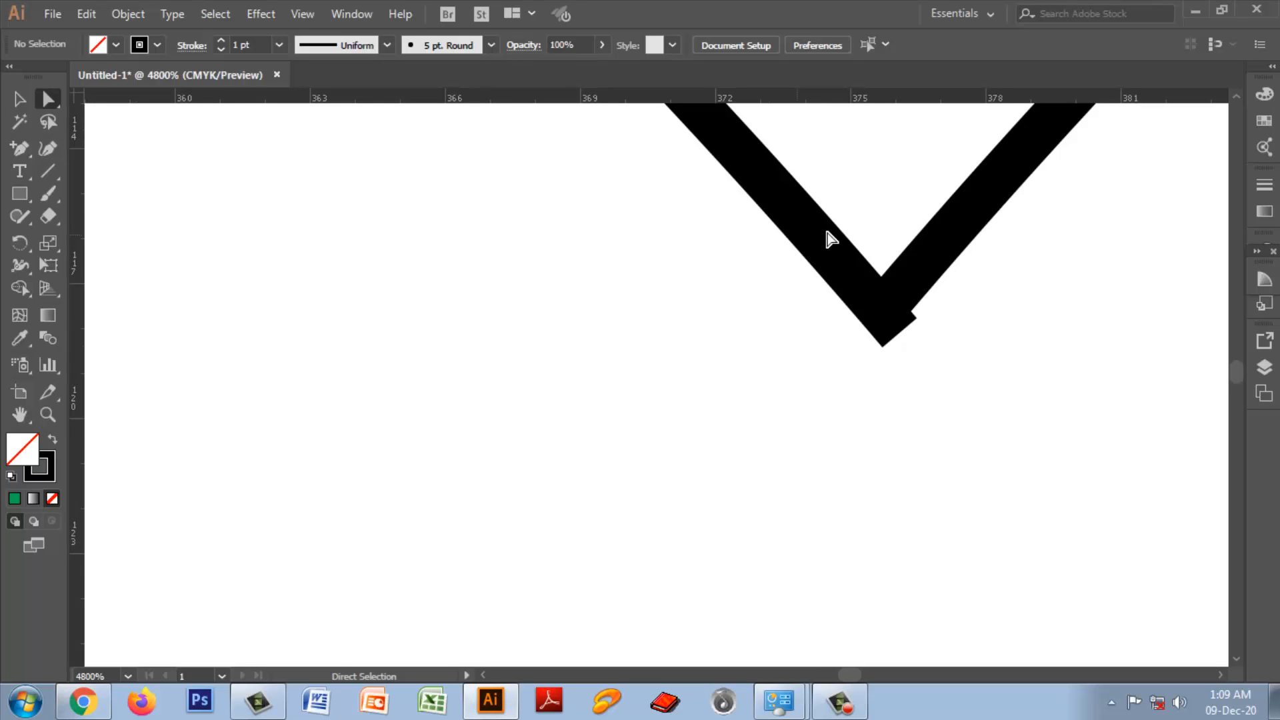
left_click_drag(845, 200, 935, 393)
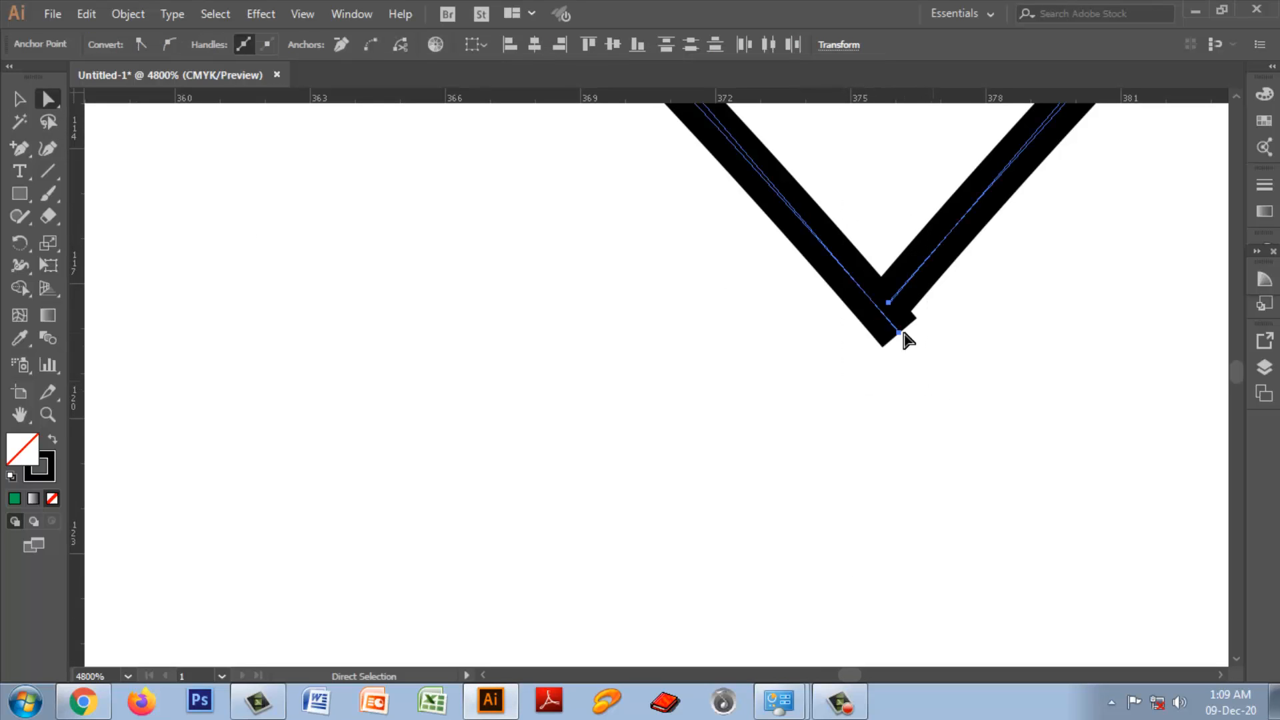
right_click(889, 304)
left_click(920, 317)
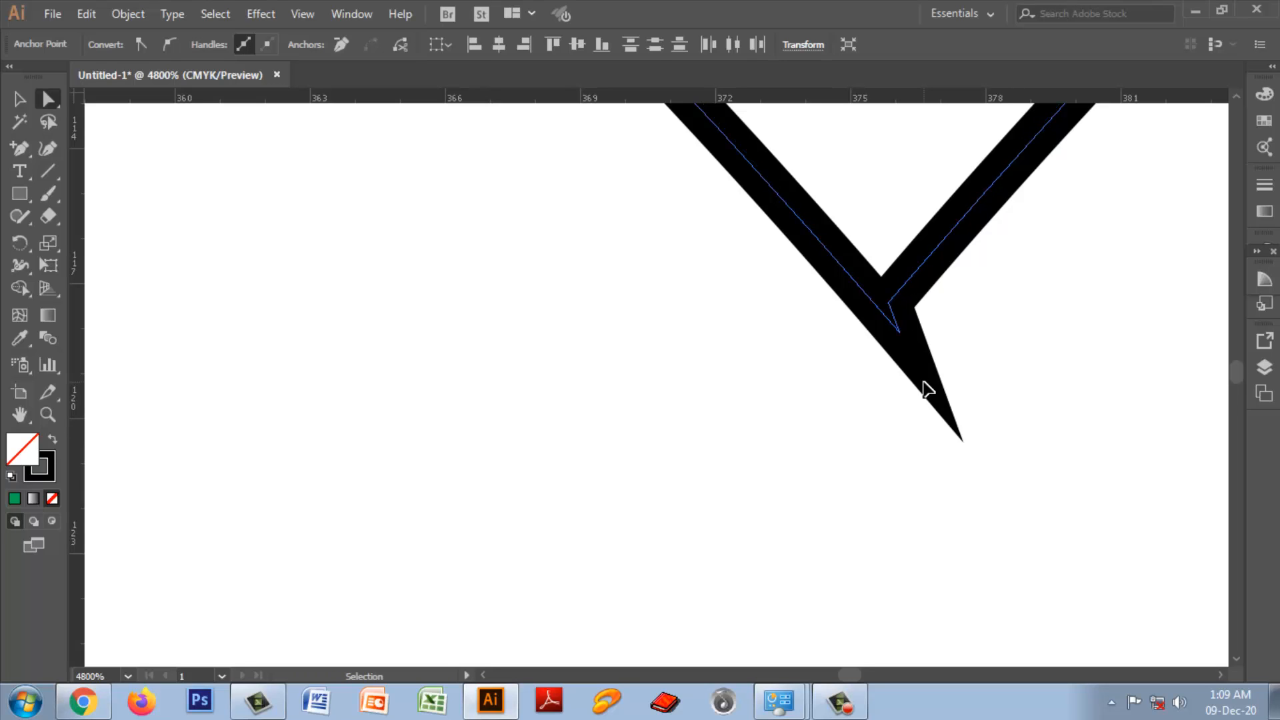
key("Delete")
Step: Average the two end points at the heart's upper notch along both axes, join them, and check the merged anchor point
left_click_drag(838, 185, 930, 404)
right_click(880, 310)
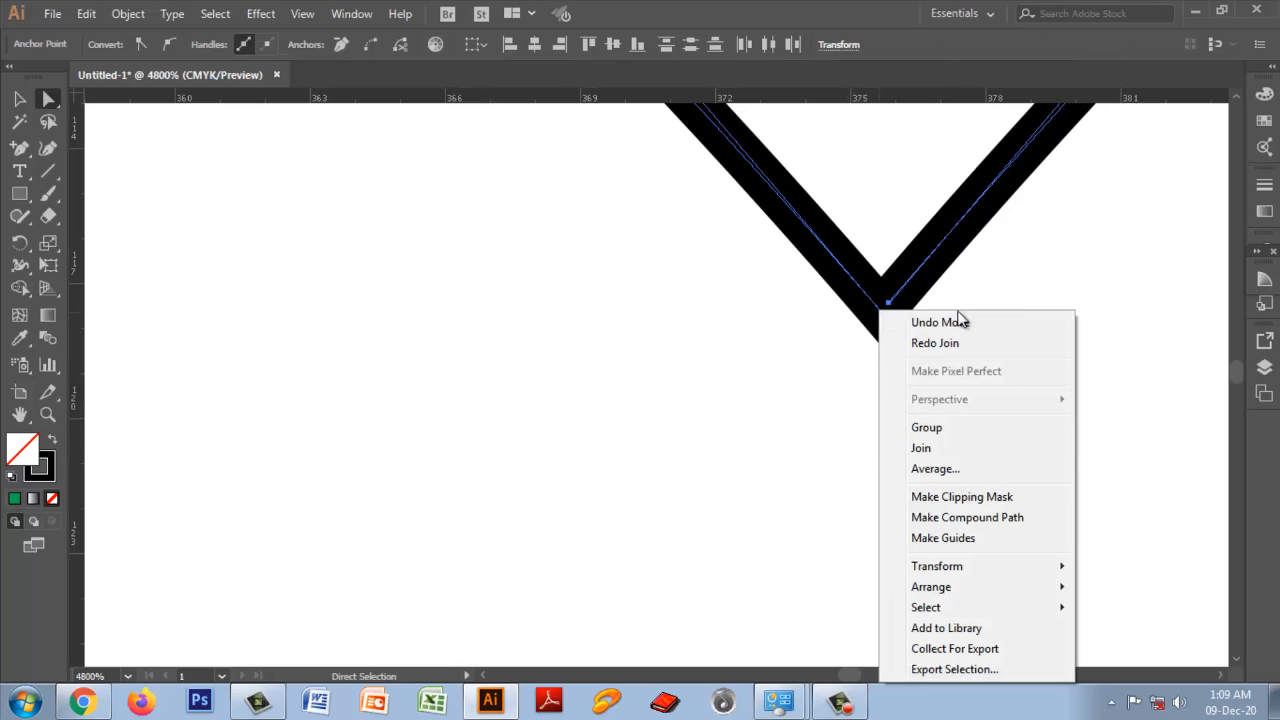
left_click(962, 471)
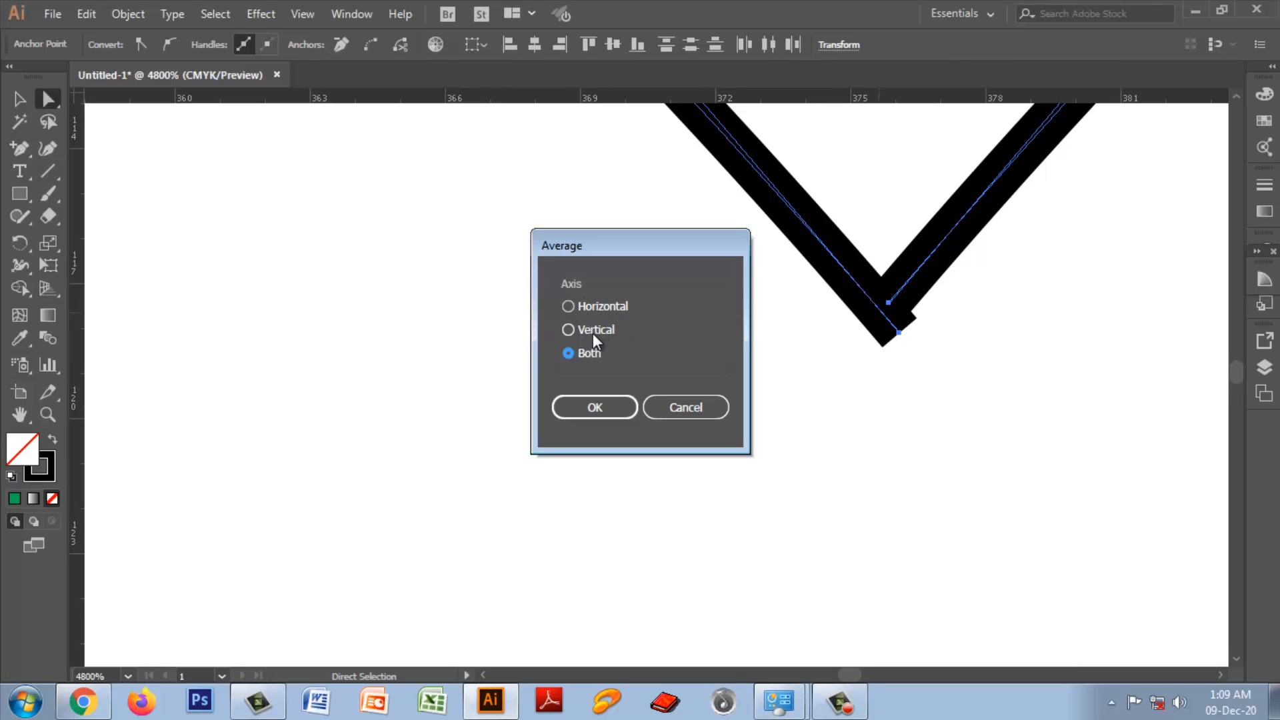
left_click(592, 407)
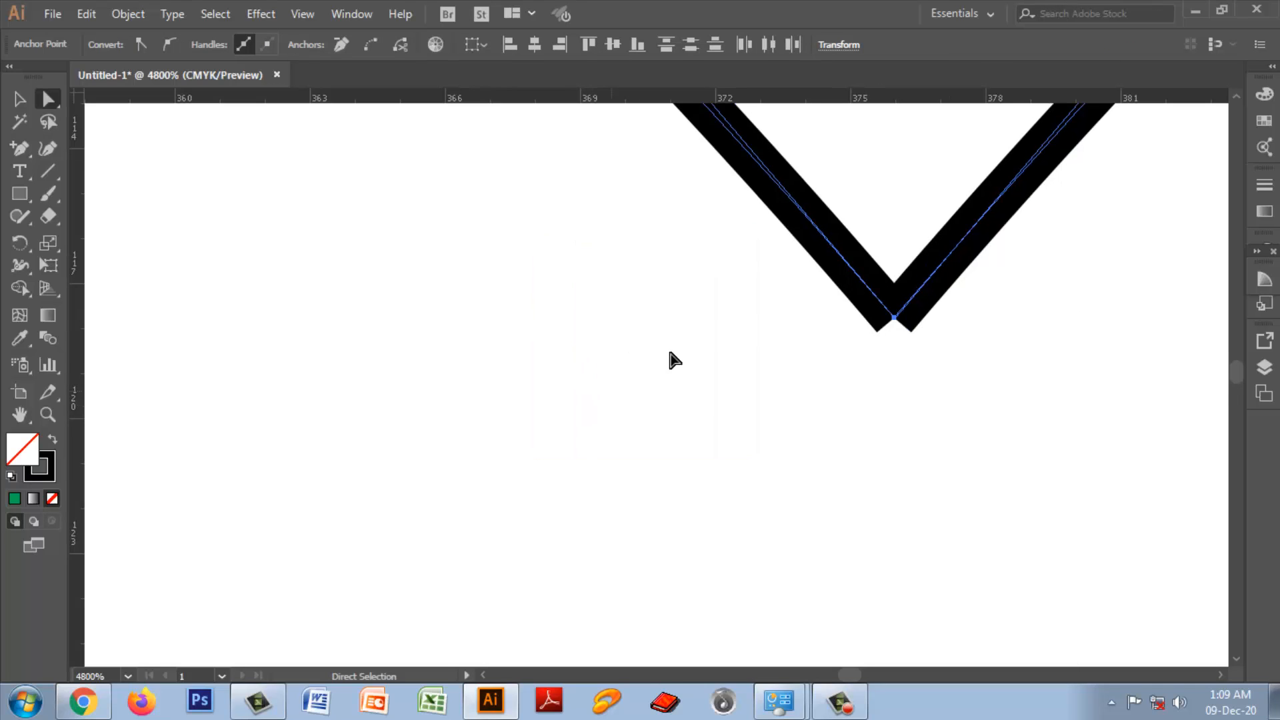
right_click(905, 337)
left_click(949, 448)
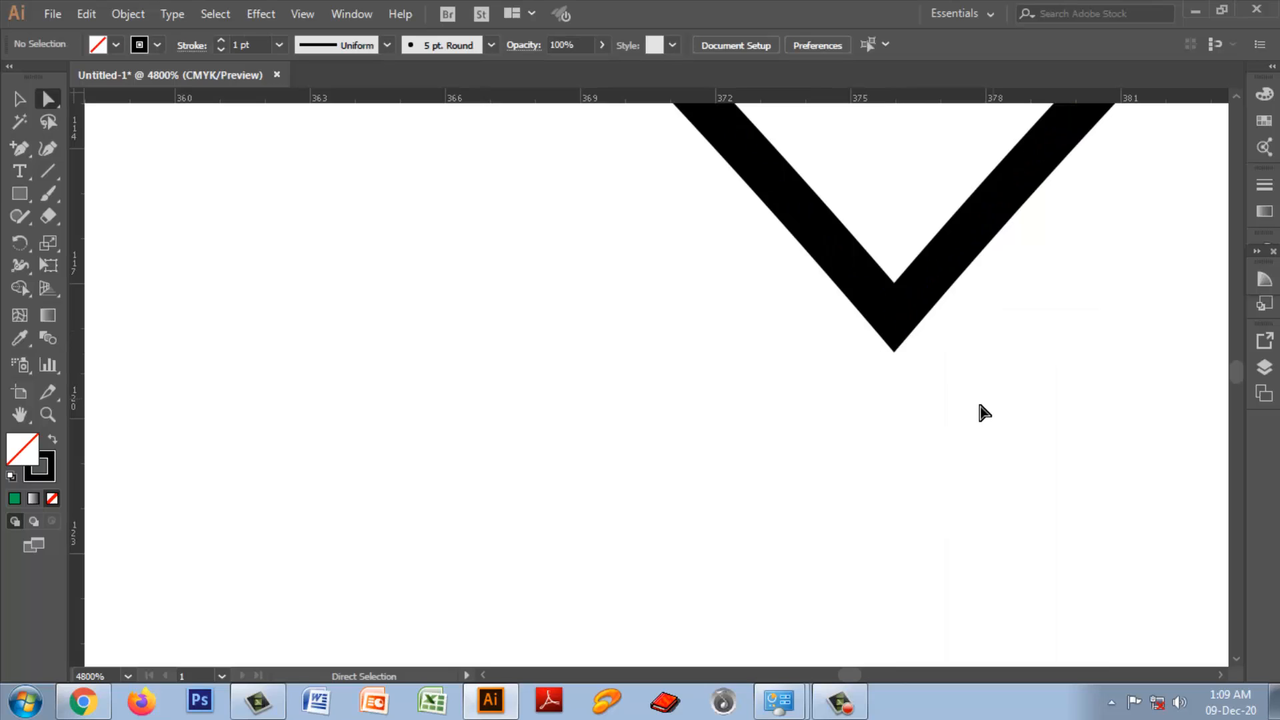
left_click_drag(859, 210, 906, 363)
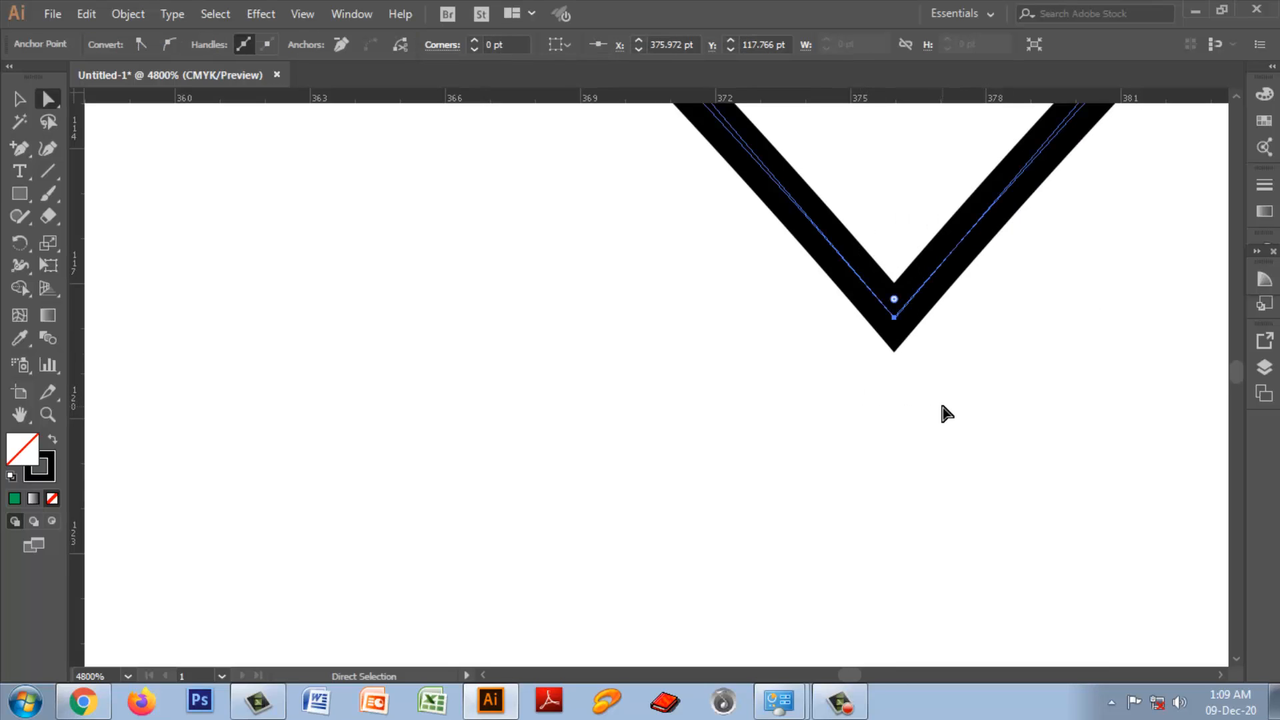
scroll(946, 413, "down", 10)
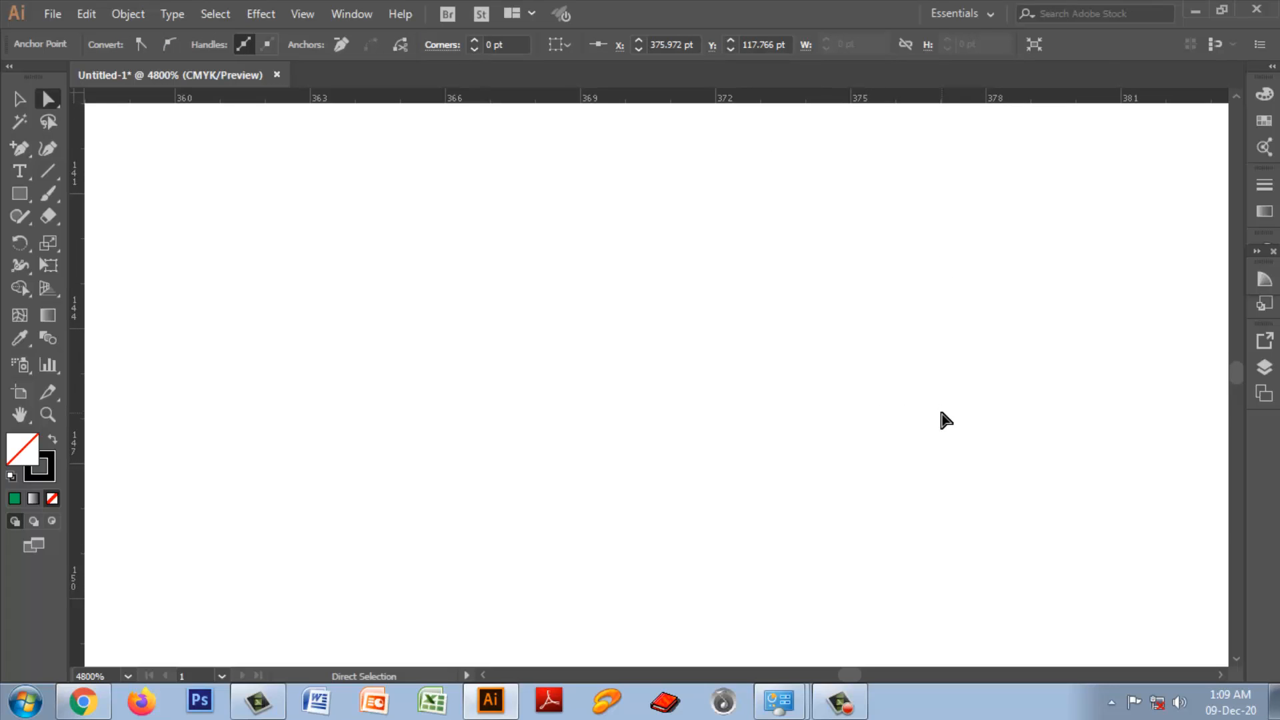
Step: Average the two end points at the heart's lower tip so they share the same position
key("ctrl+minus")
key("ctrl+minus")
scroll(752, 489, "down", 4)
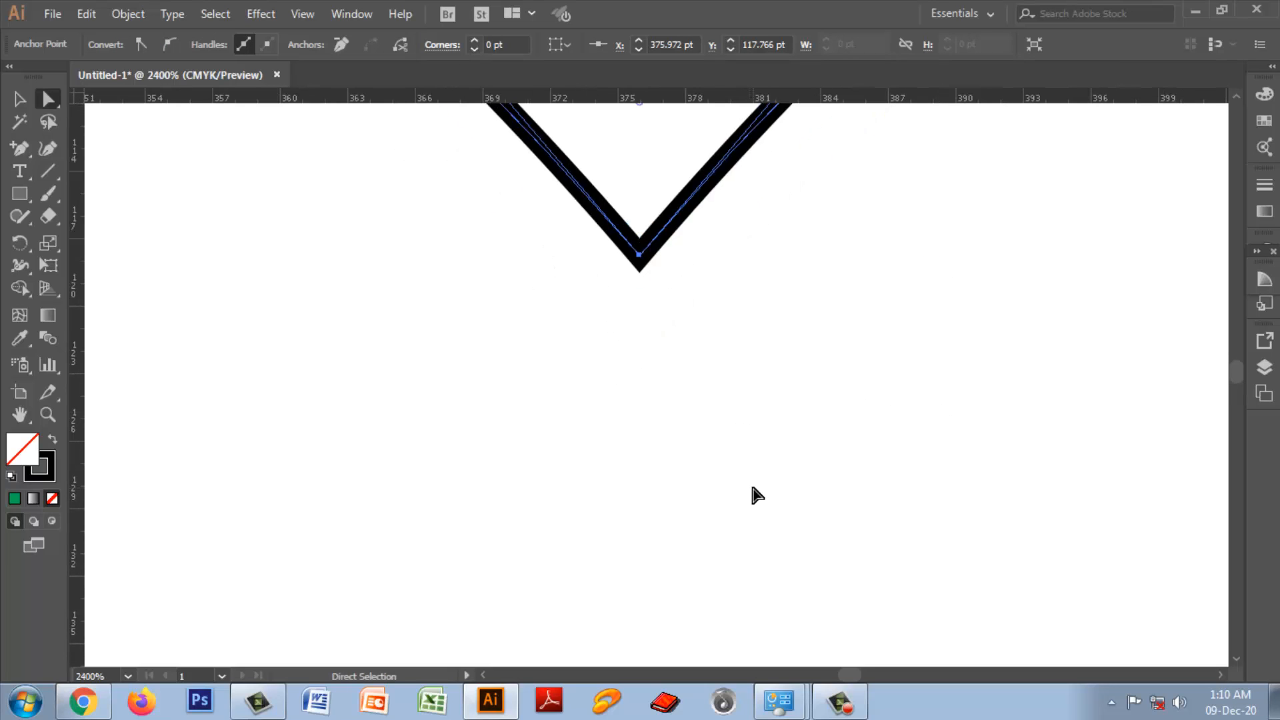
key("ctrl+minus")
key("ctrl+minus")
key("ctrl+minus")
key("ctrl+minus")
key("ctrl+minus")
key("ctrl+minus")
key("ctrl+minus")
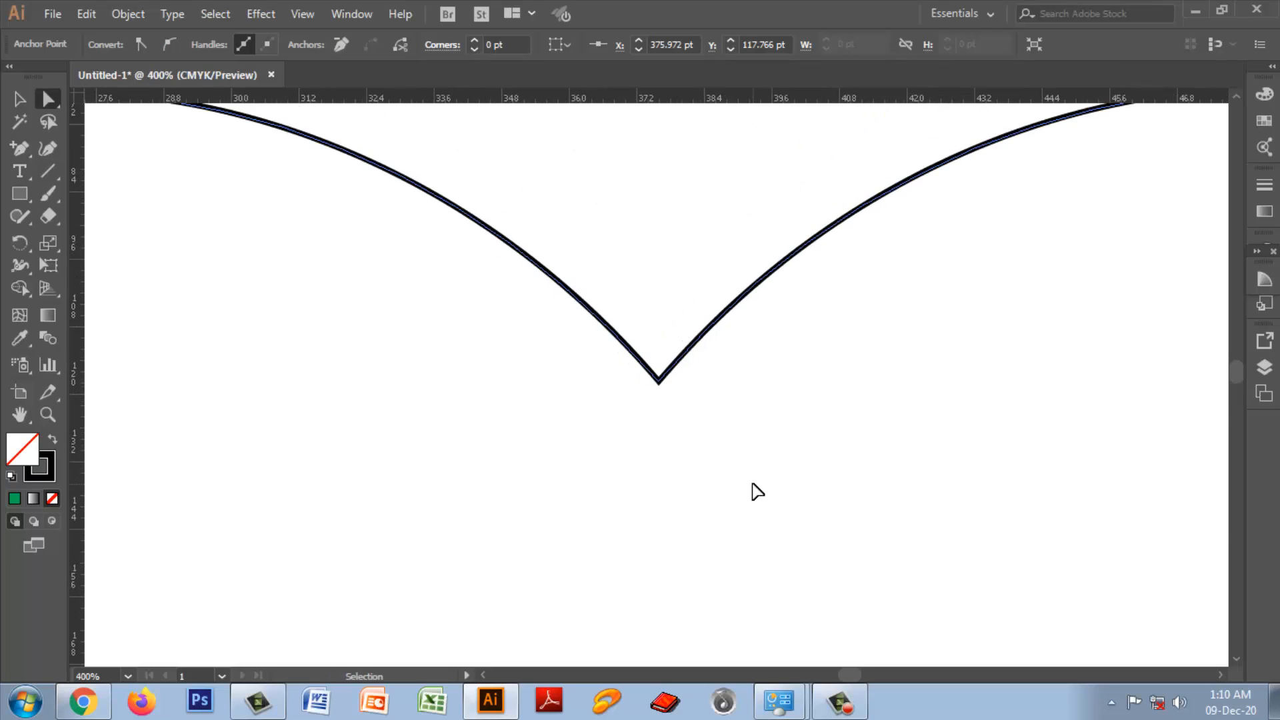
key("ctrl+minus")
key("ctrl+minus")
scroll(970, 502, "down", 5)
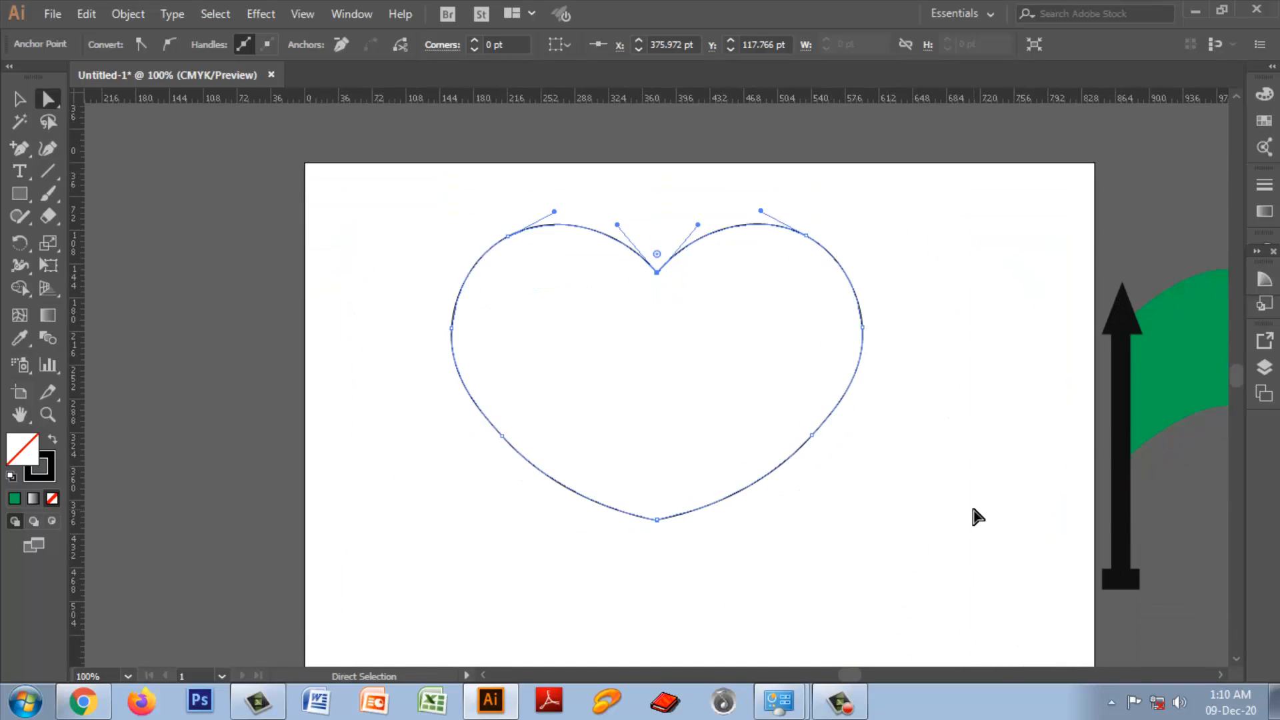
key("ctrl+plus")
scroll(973, 507, "down", 5)
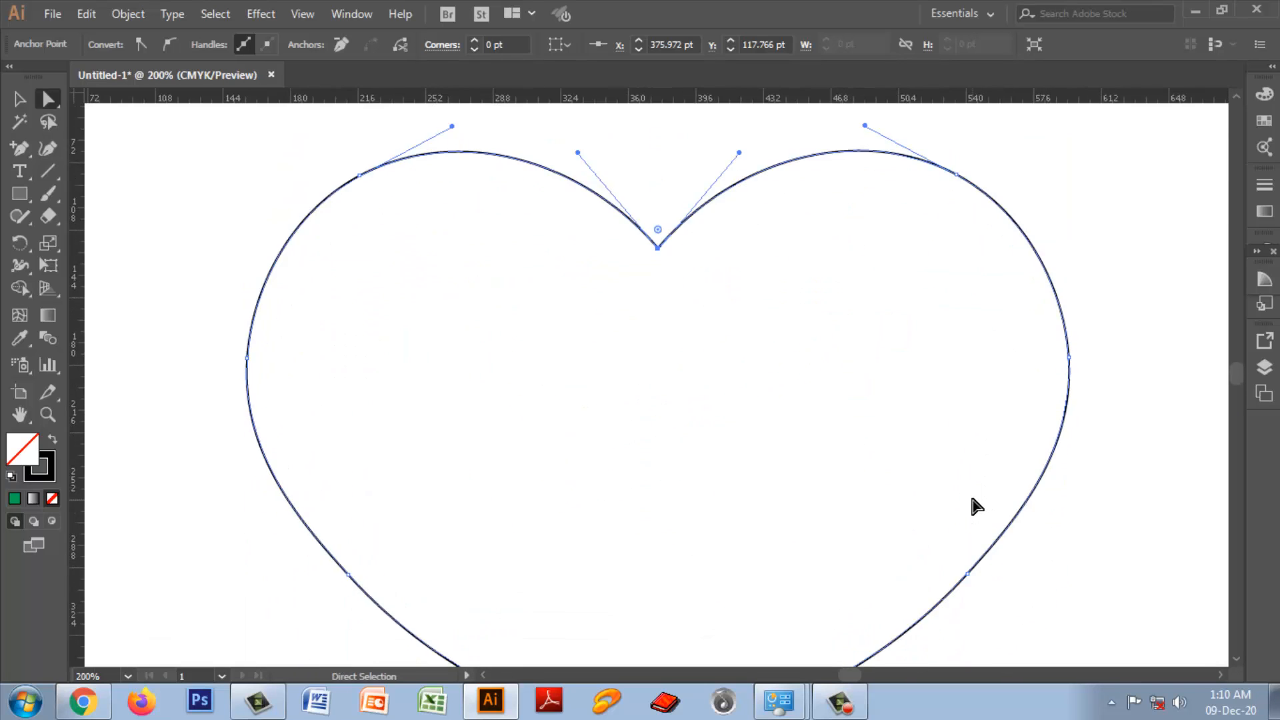
scroll(972, 500, "down", 2)
right_click(662, 516)
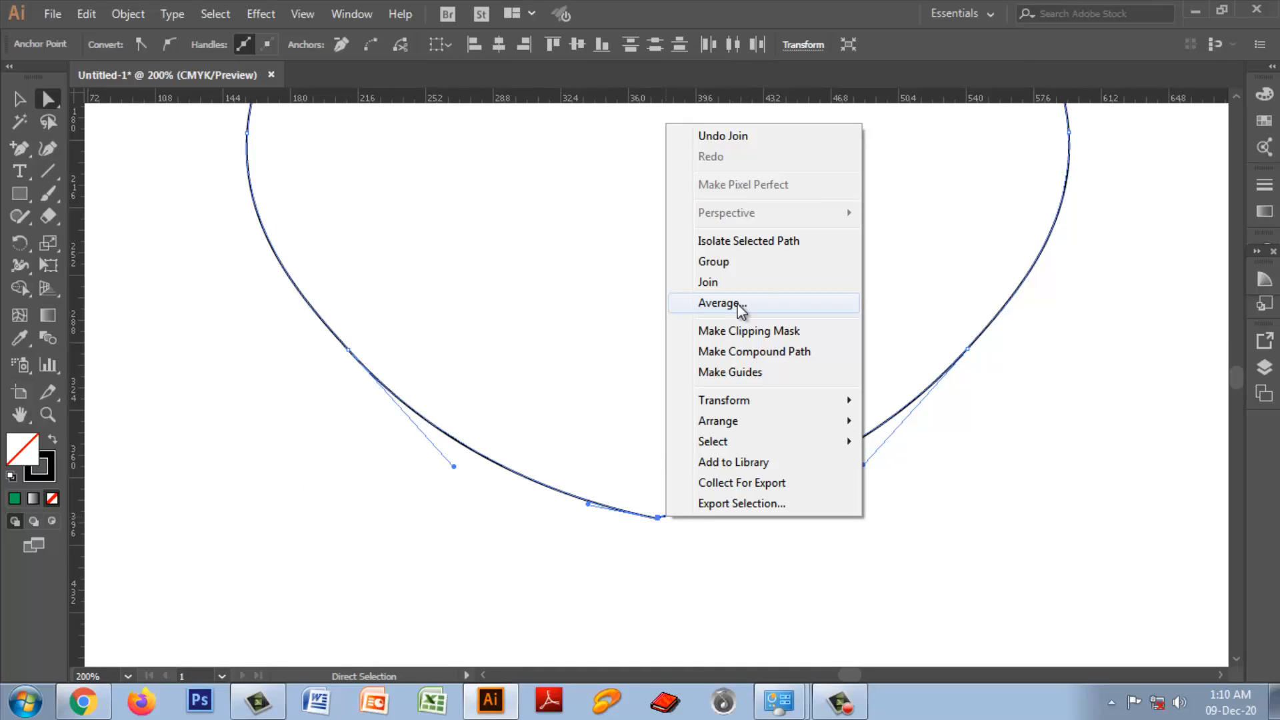
left_click(738, 304)
left_click(607, 410)
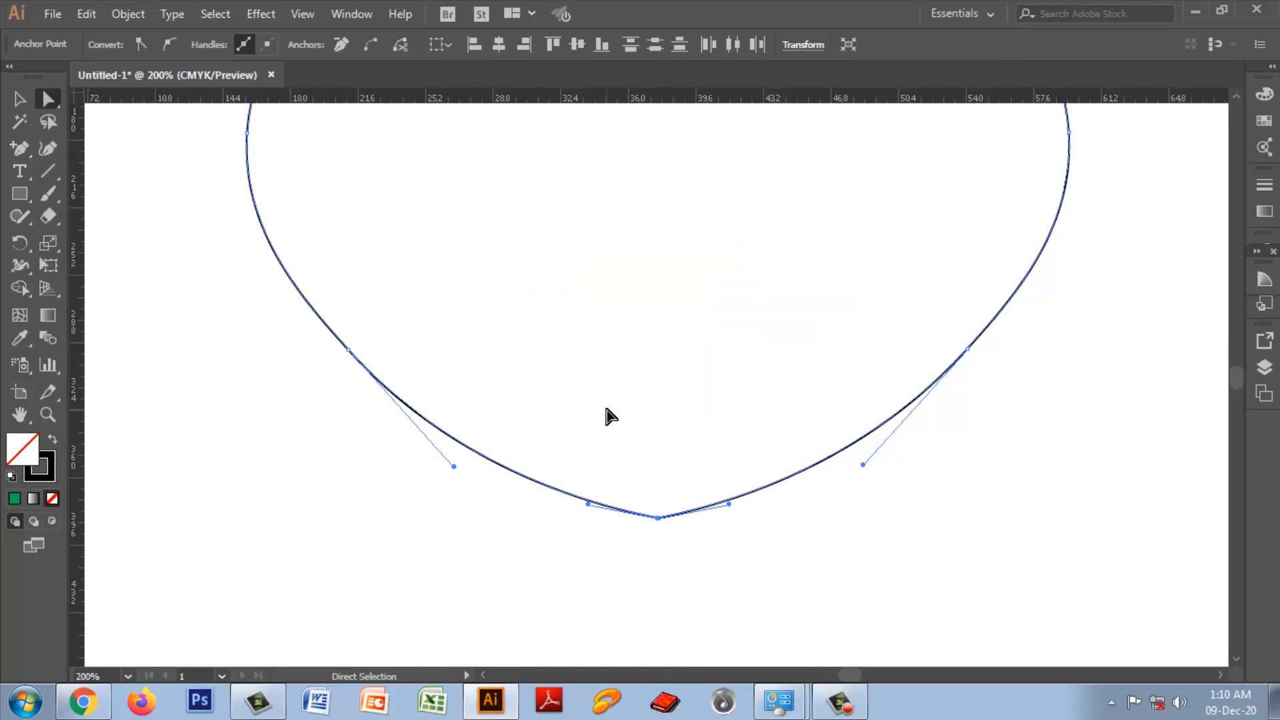
Step: Join the two coinciding end points at the heart's lower tip and check the merged anchor point
left_click_drag(617, 438, 687, 563)
right_click(666, 498)
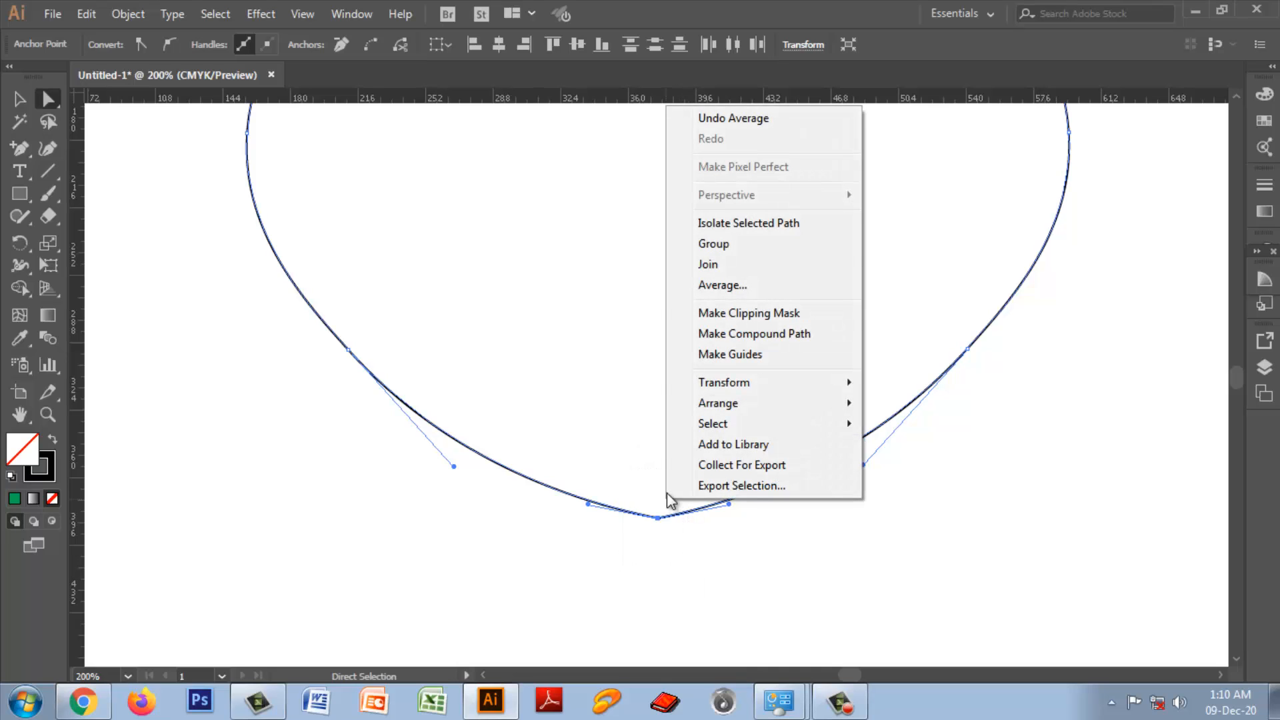
left_click(707, 264)
left_click(850, 579)
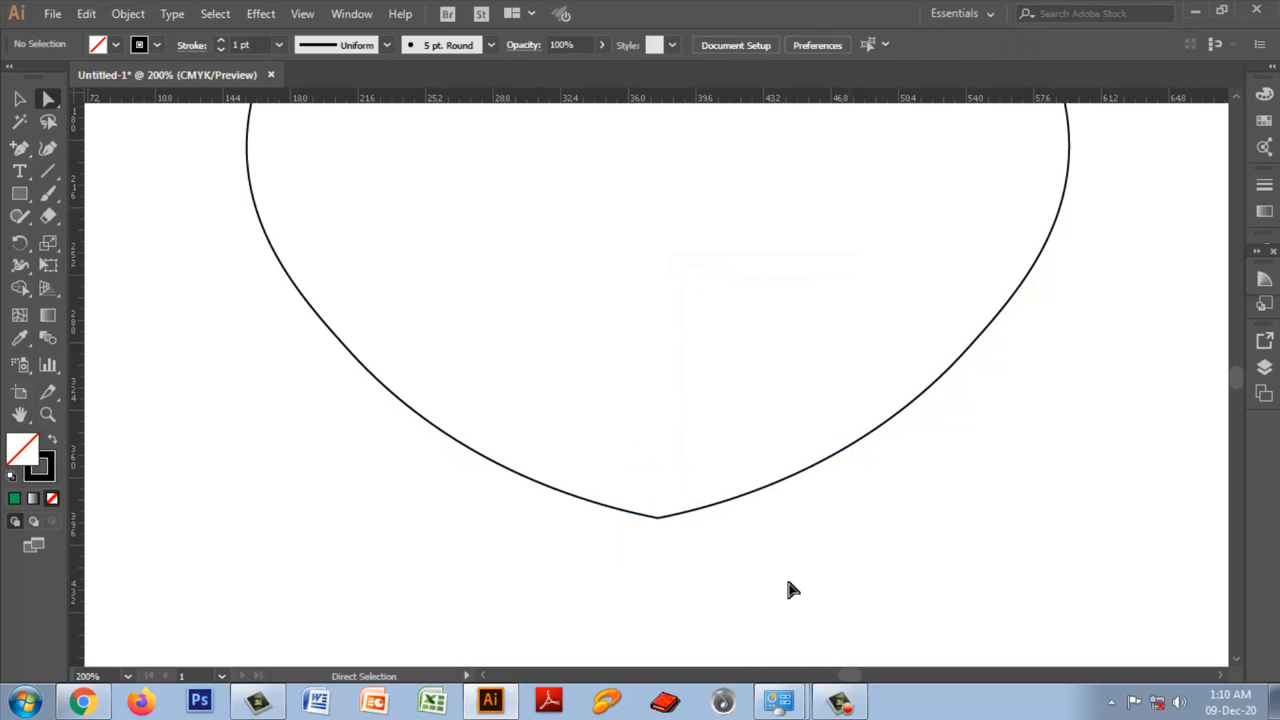
left_click_drag(626, 491, 720, 586)
Step: Fill the closed heart shape with a medium green
scroll(837, 593, "up", 3)
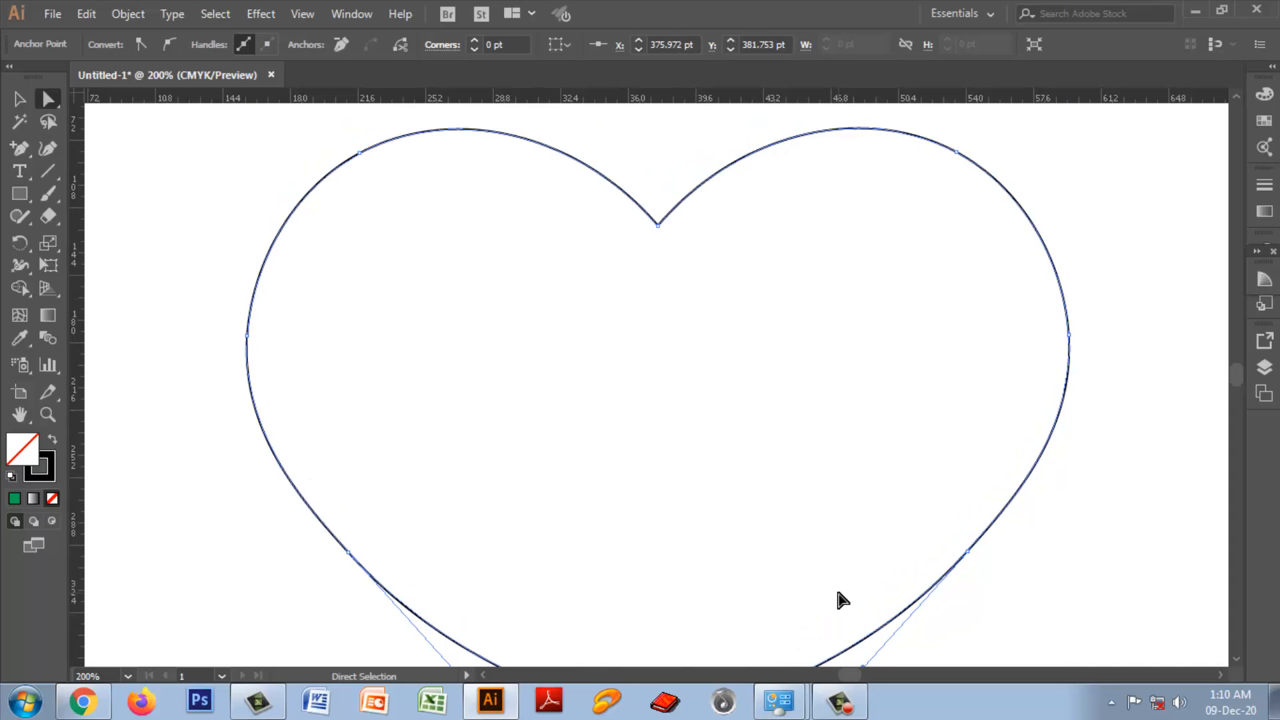
double_click(22, 450)
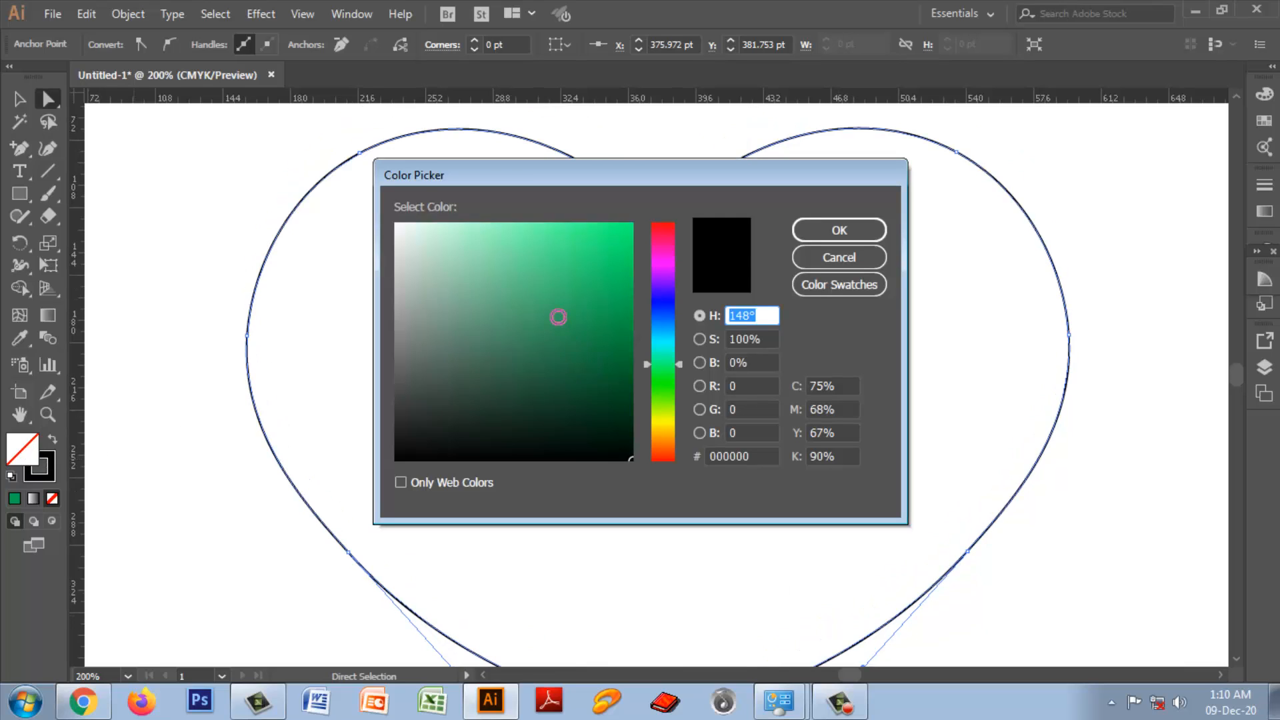
left_click(558, 316)
left_click(819, 228)
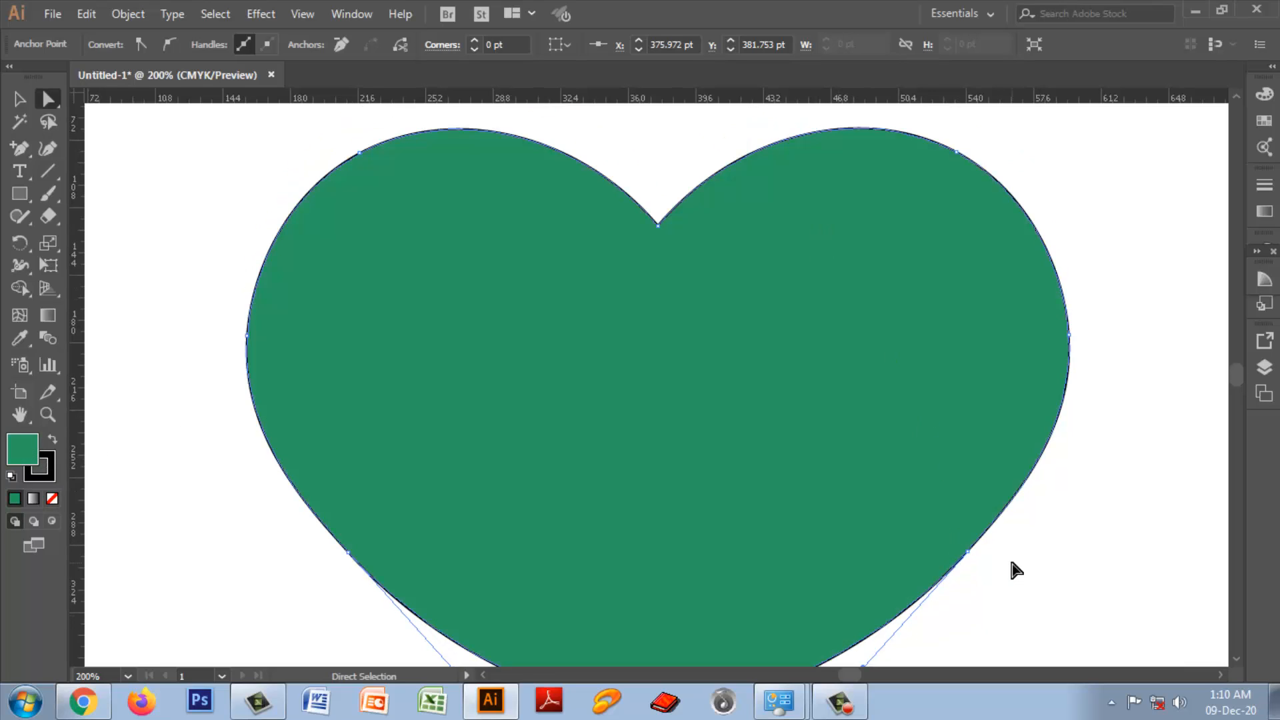
Step: View the whole filled heart and delete it from the artboard
key("ctrl+minus")
key("ctrl+minus")
key("ctrl+minus")
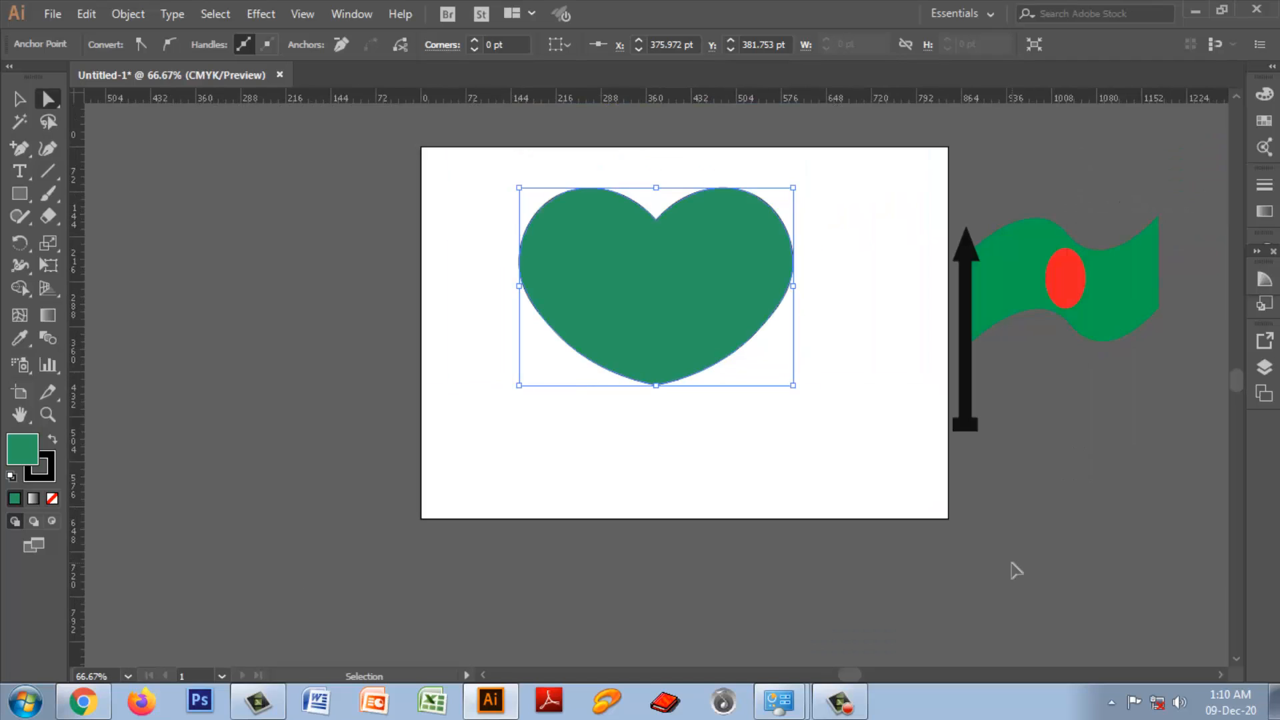
key("ctrl+plus")
key("ctrl+plus")
key("ctrl+plus")
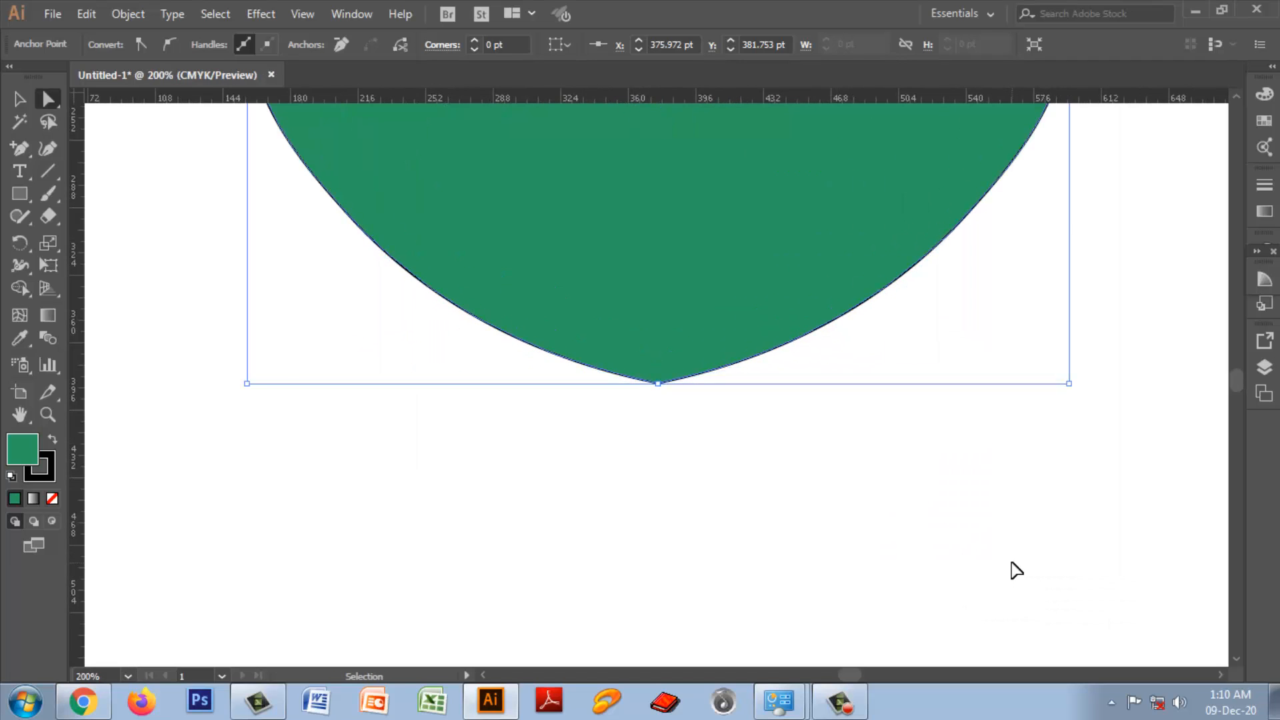
key("ctrl+minus")
key("ctrl+minus")
key("ctrl+minus")
key("ctrl+minus")
left_click(700, 311)
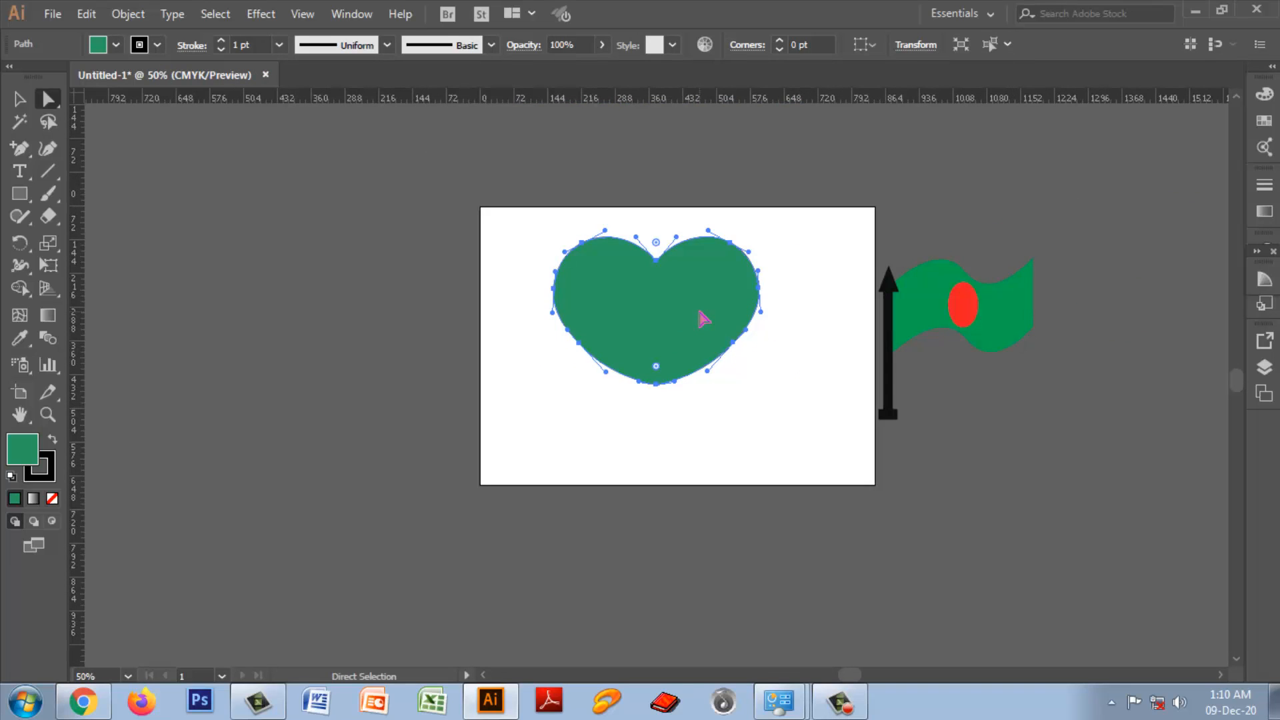
key("Delete")
Step: Draw a straight rising line with the Pen tool on the empty artboard, ending at about X 293.5 pt, Y 124 pt
key("ctrl+plus")
key("ctrl+plus")
key("ctrl+plus")
key("ctrl+plus")
left_click(21, 152)
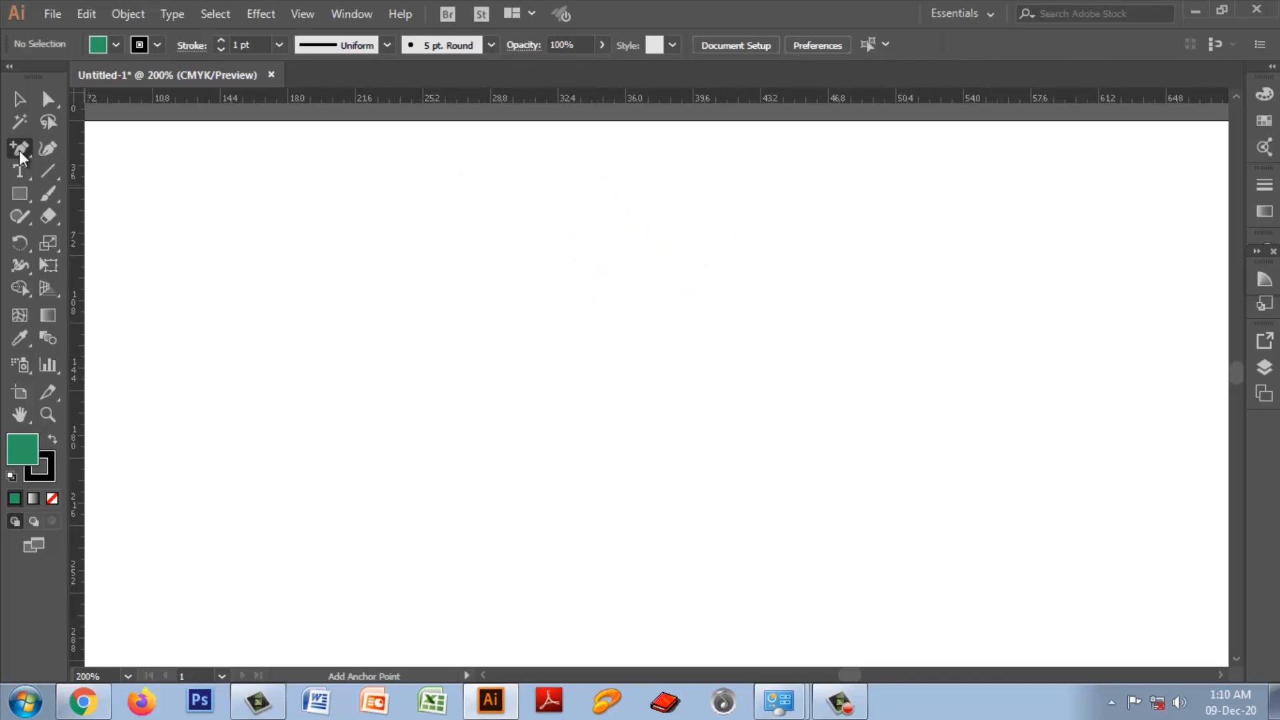
left_click_drag(21, 157, 74, 142)
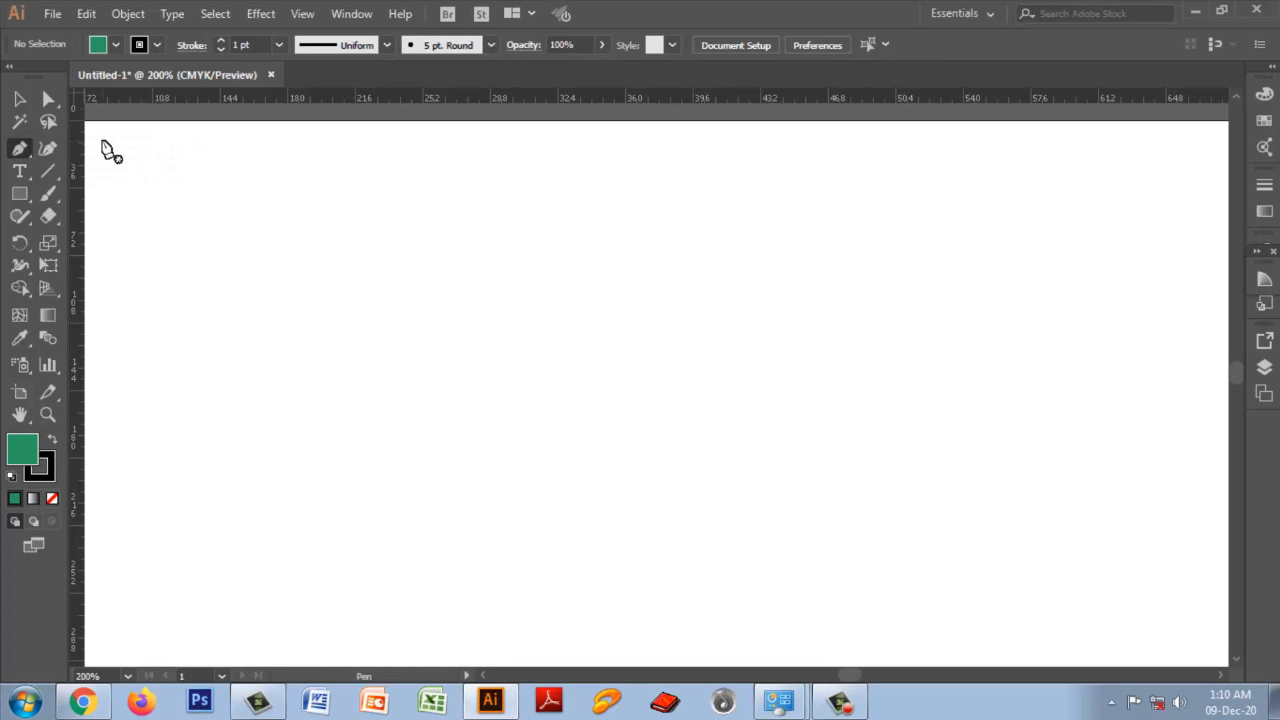
left_click(244, 490)
left_click(499, 351)
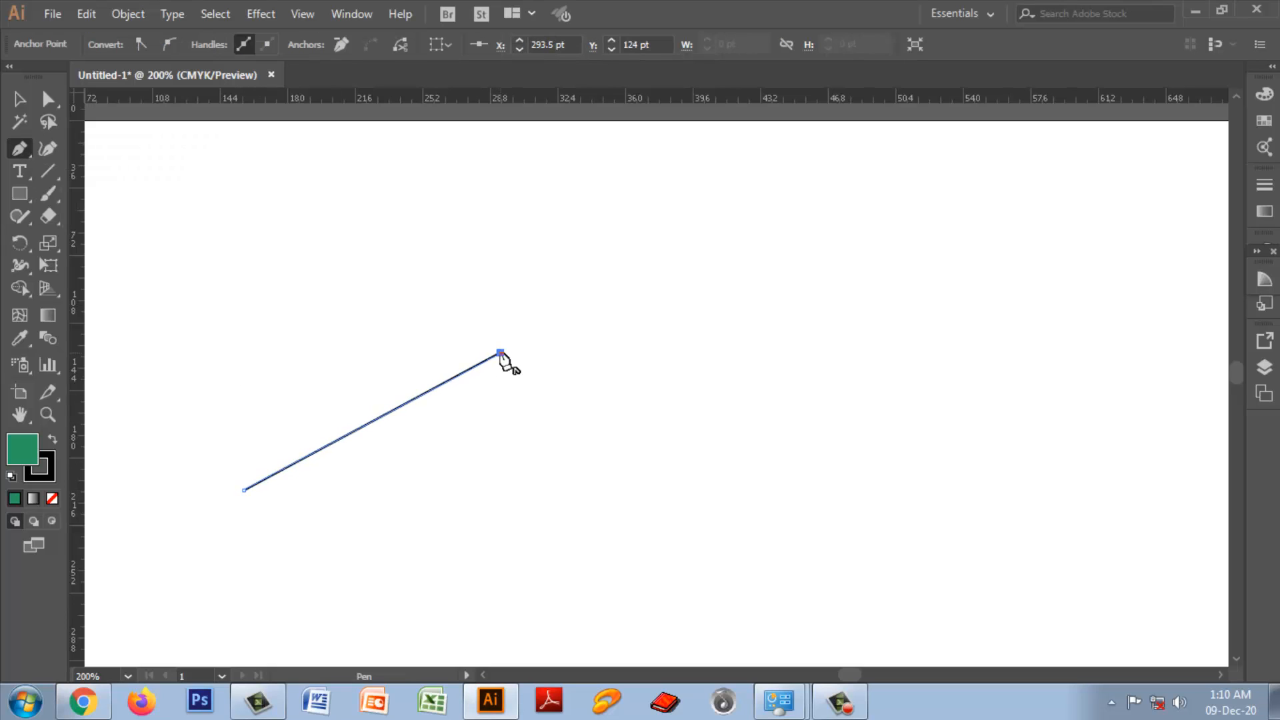
key("Escape")
Step: Draw a separate falling Pen line starting just beyond the first line's upper end, ending at about X 441 pt, Y 235 pt, and deselect it
left_click(562, 349)
left_click(777, 560)
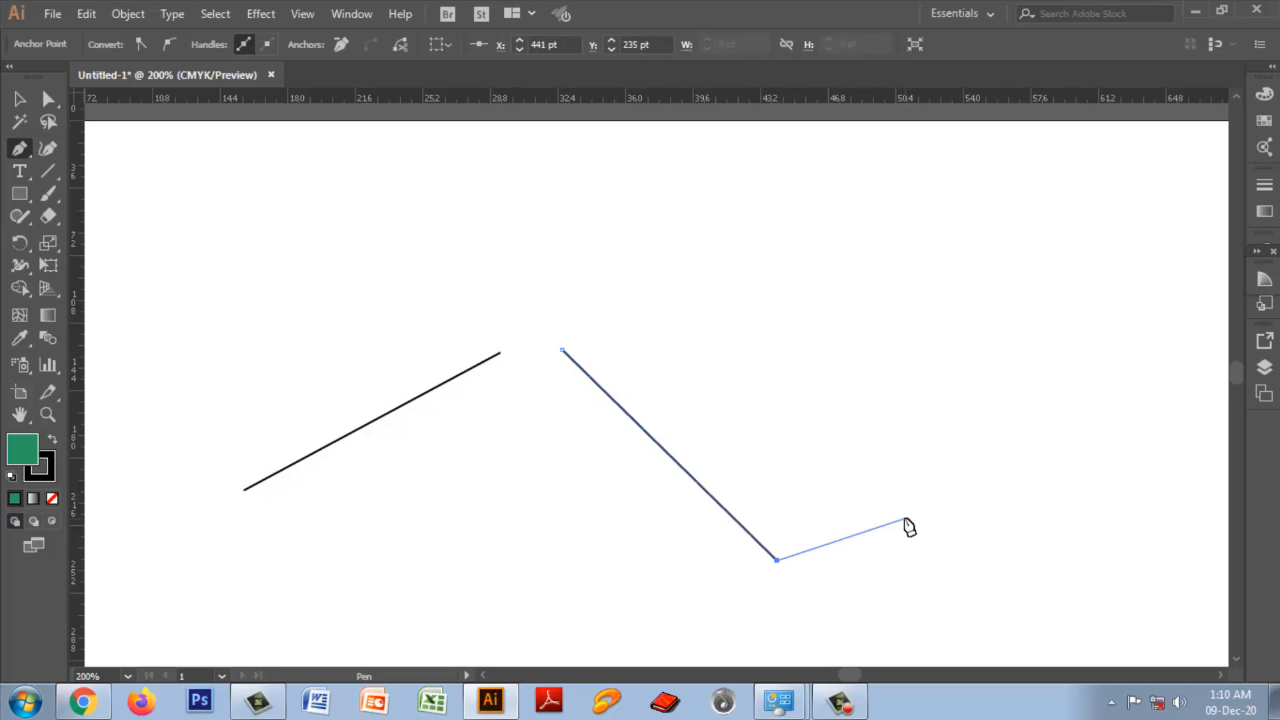
key("Escape")
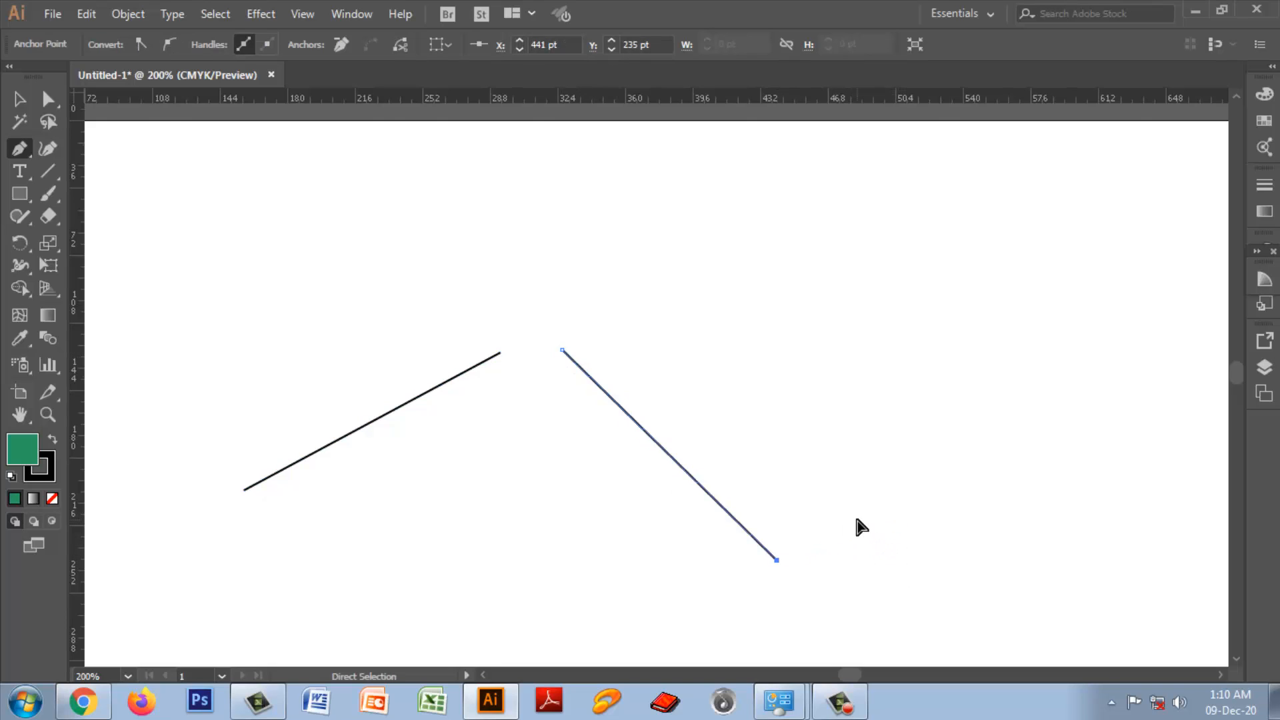
key("ctrl+plus")
key("ctrl+minus")
key("ctrl+minus")
key("ctrl+minus")
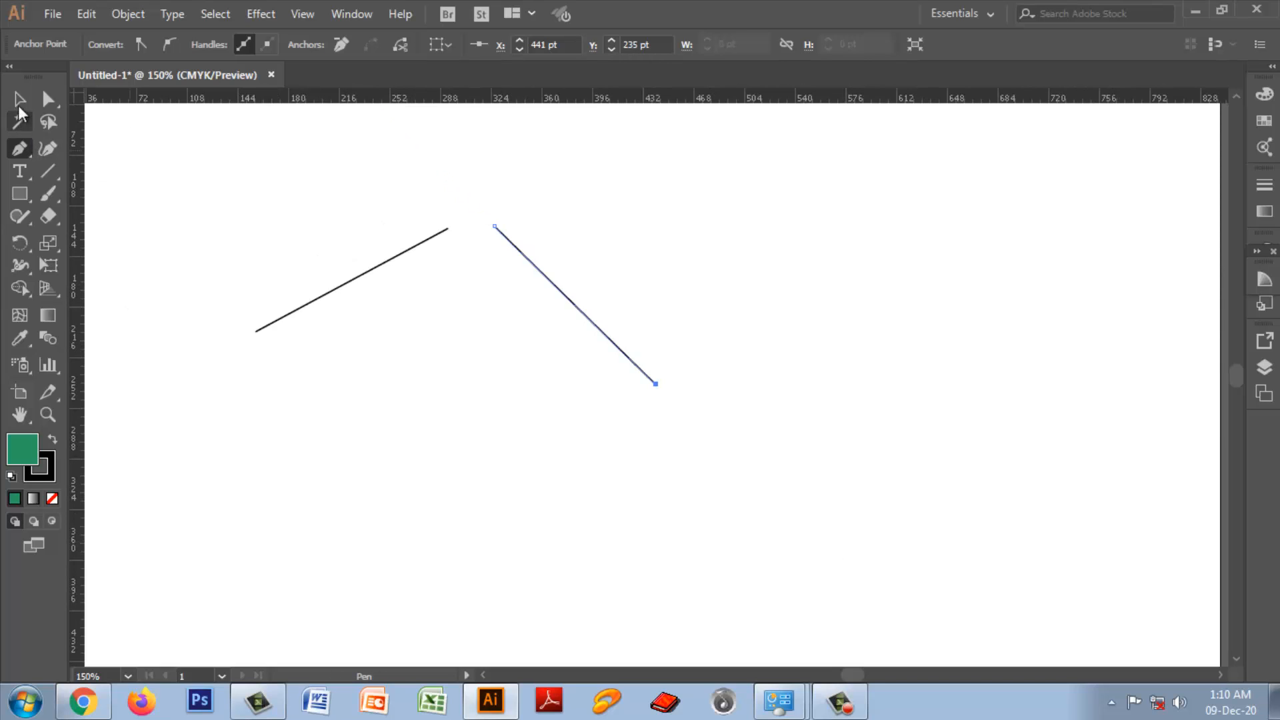
left_click(18, 101)
left_click(716, 406)
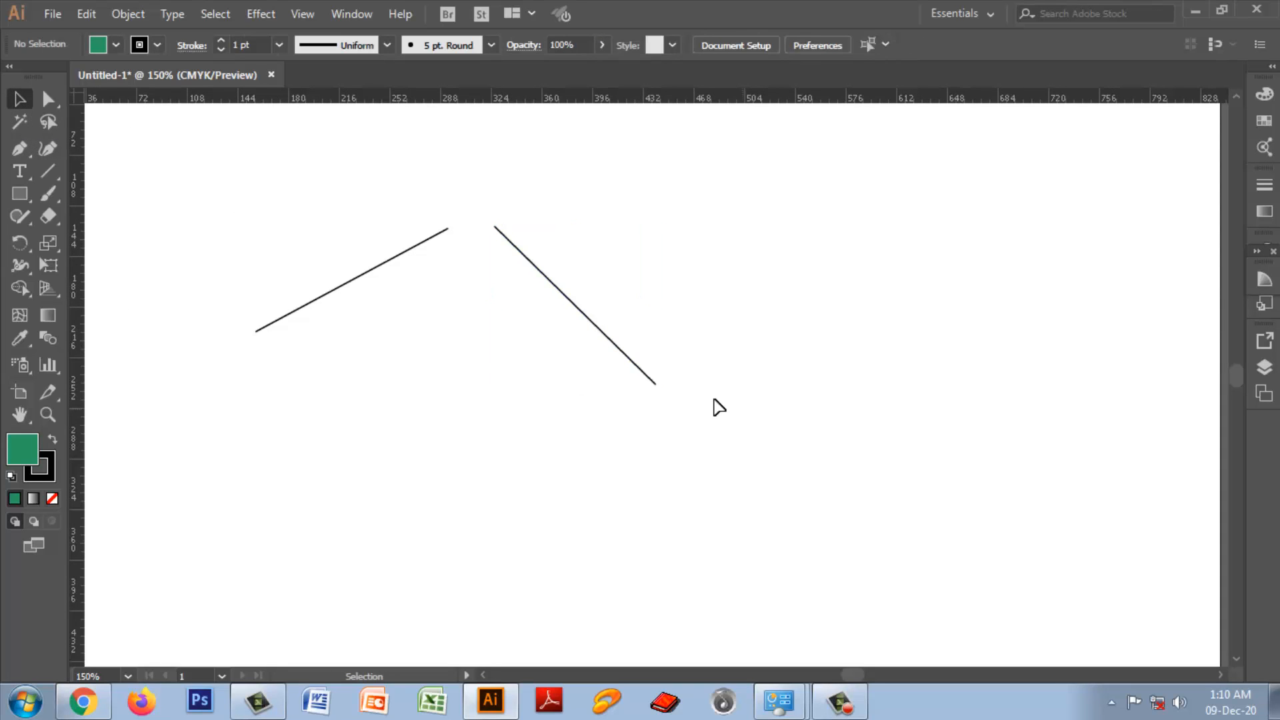
Step: Try to join the facing upper end points of the two green-filled lines, and undo the join
left_click_drag(50, 101, 124, 100)
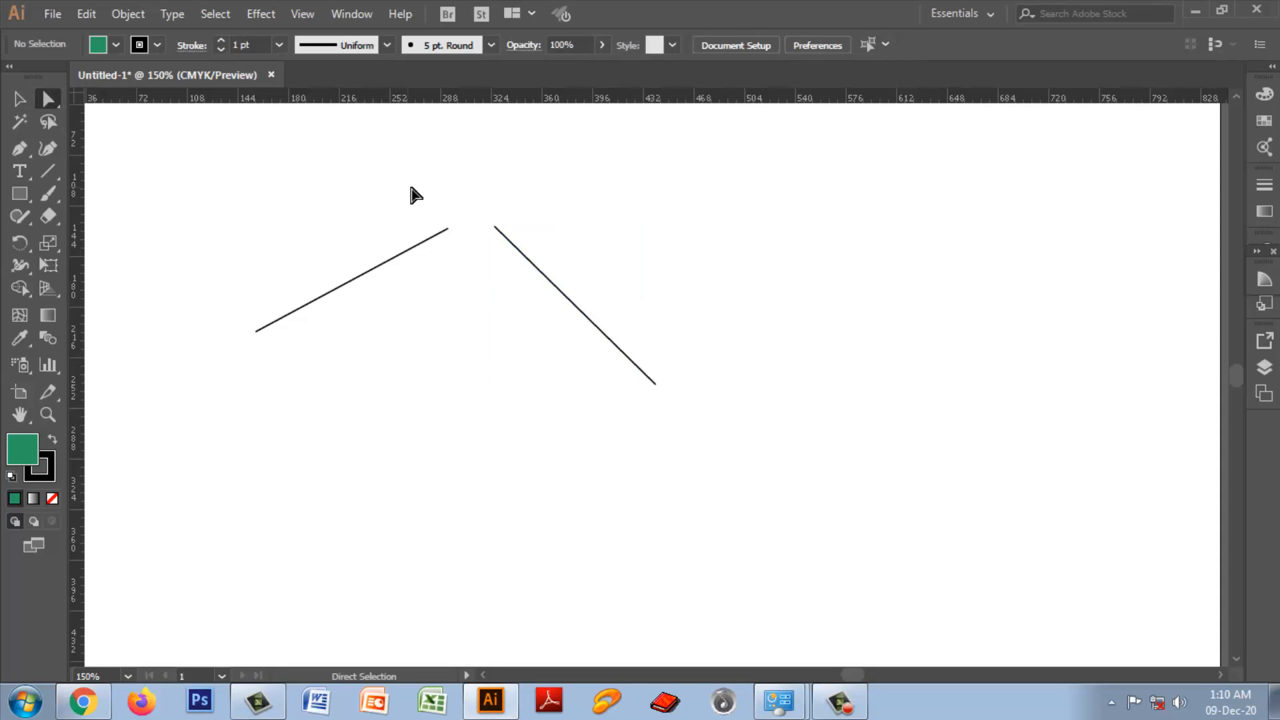
left_click_drag(412, 188, 522, 272)
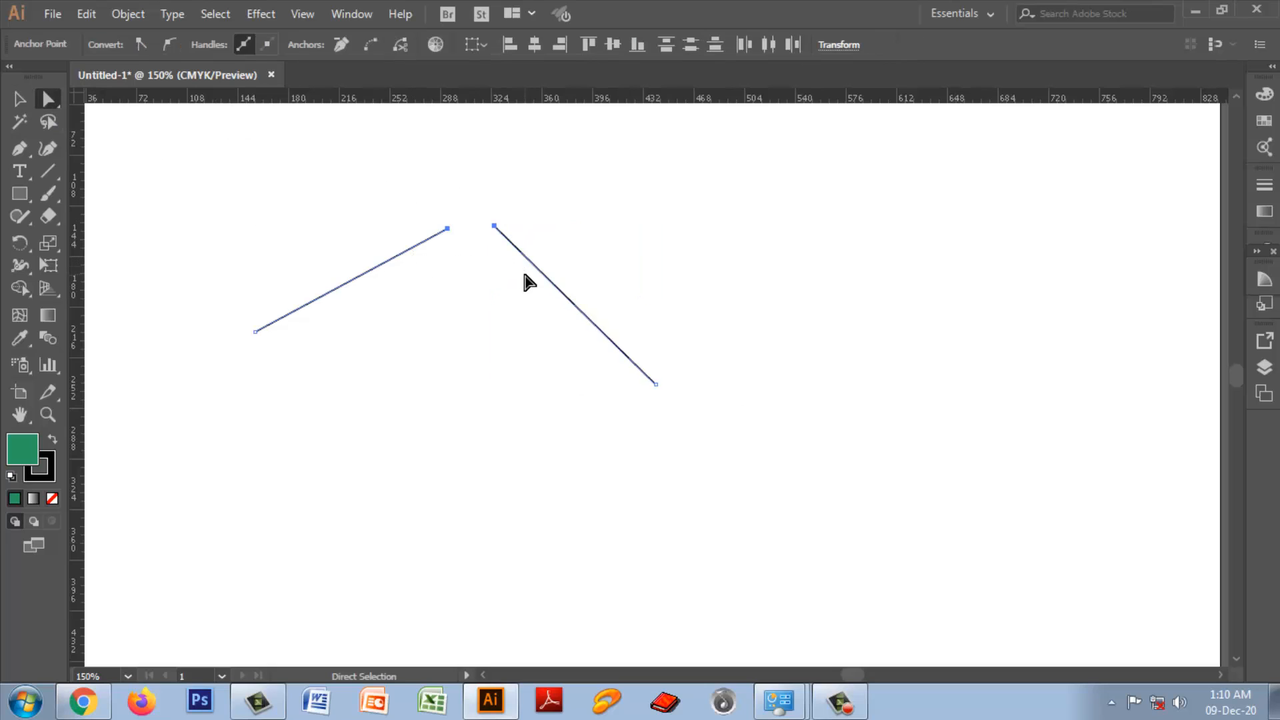
left_click(624, 244)
left_click_drag(374, 172, 533, 293)
right_click(466, 226)
left_click(523, 366)
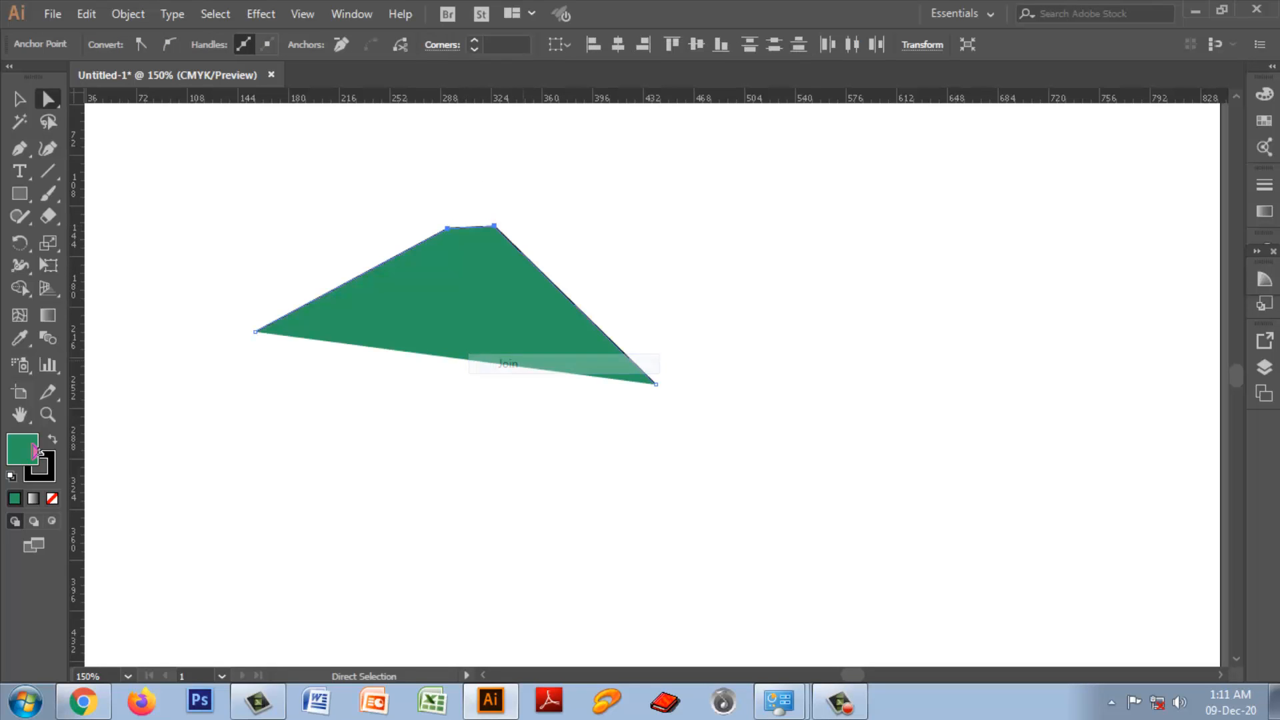
key("ctrl+z")
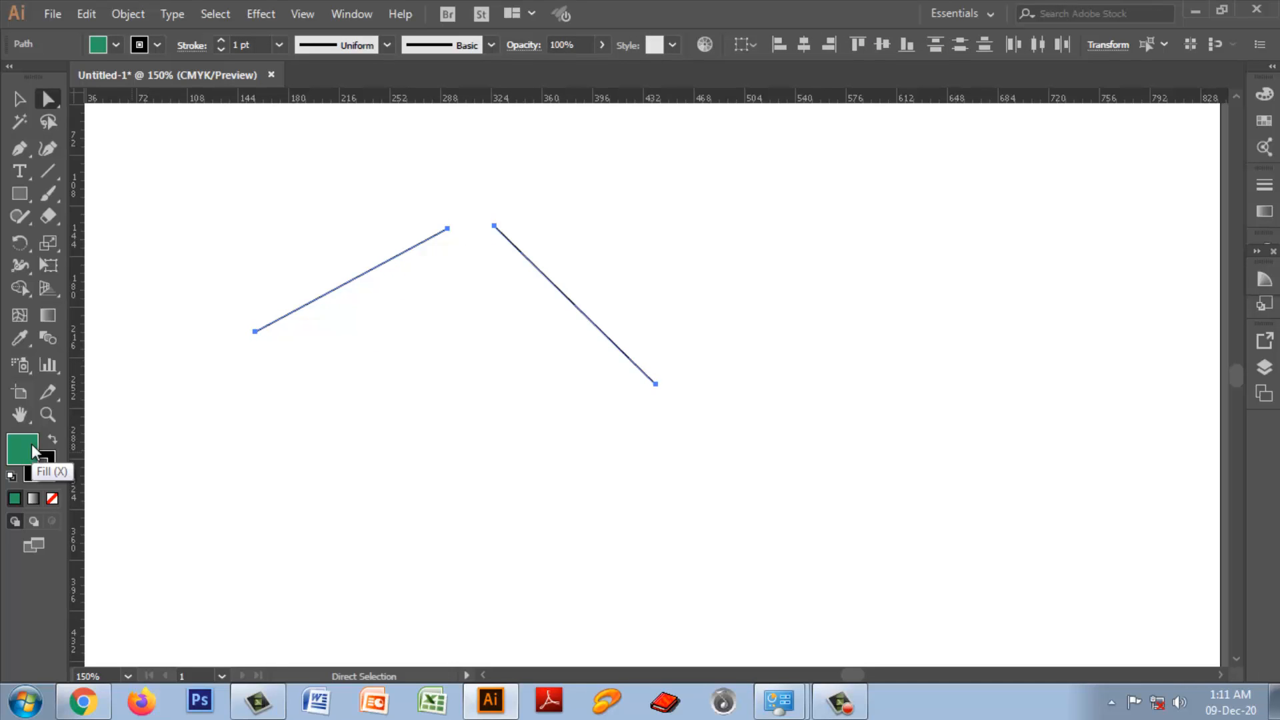
Step: Set the fill of both lines to None
double_click(31, 443)
left_click(834, 259)
left_click(52, 498)
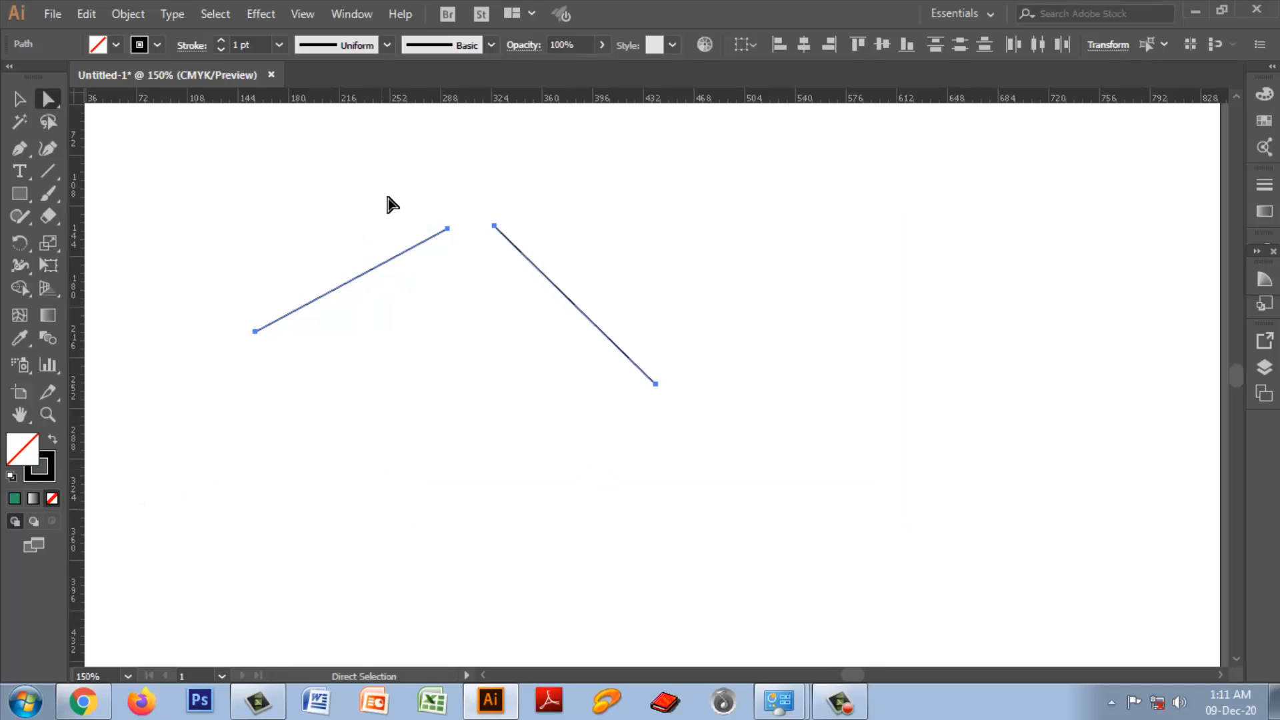
Step: Try joining the upper end points of the two unfilled lines directly, and undo the connecting segment
left_click_drag(389, 199, 545, 288)
right_click(474, 237)
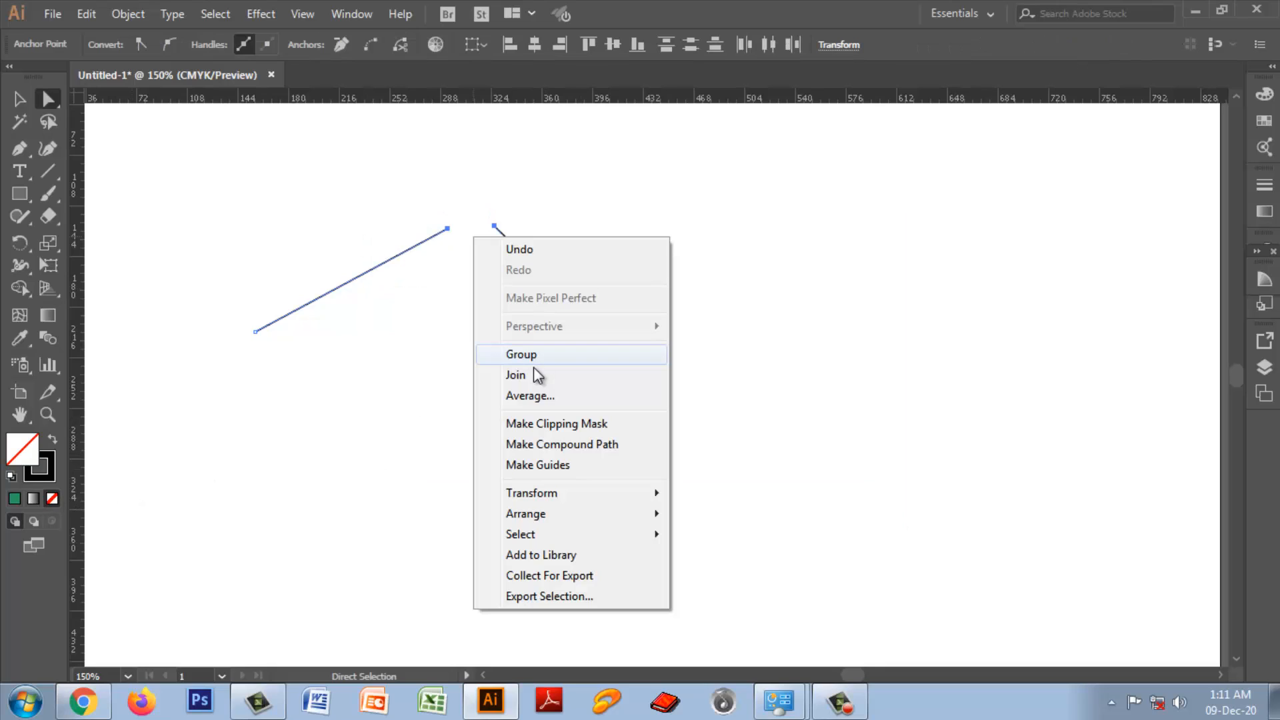
left_click(530, 377)
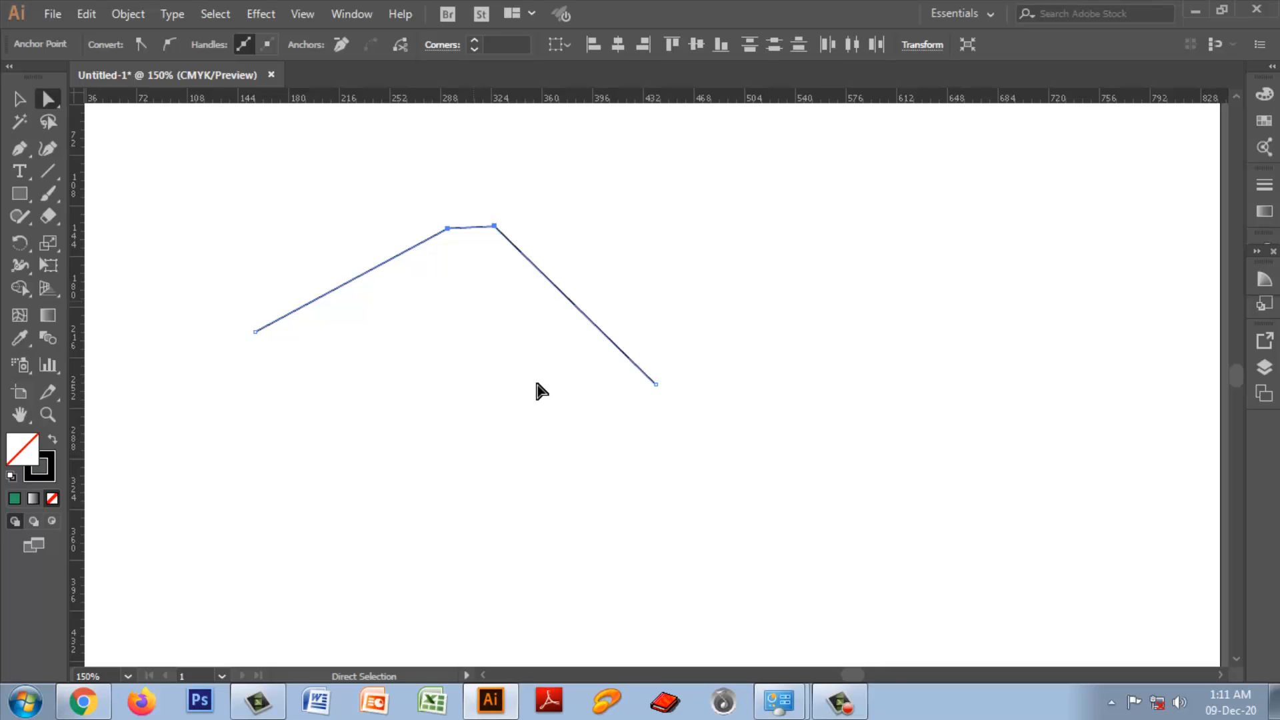
key("ctrl+z")
Step: Average the two lines' facing upper end points with the axis set to Both
right_click(481, 236)
left_click(555, 389)
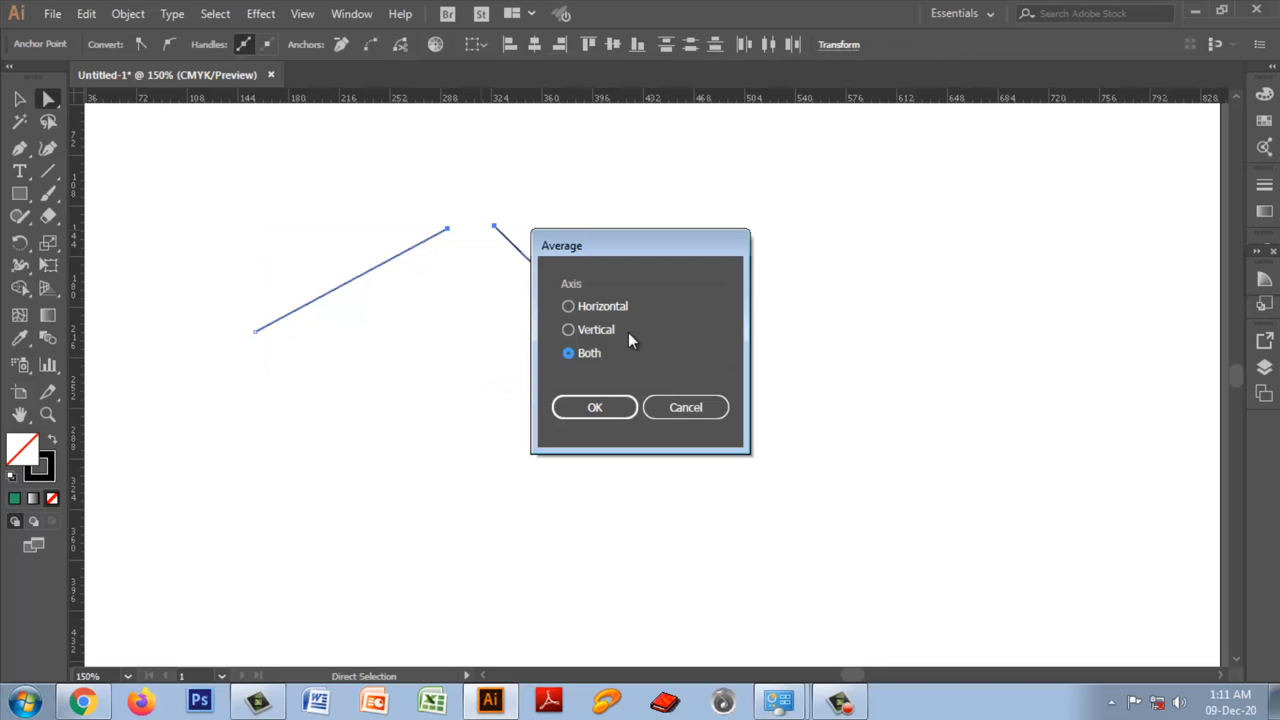
left_click(593, 406)
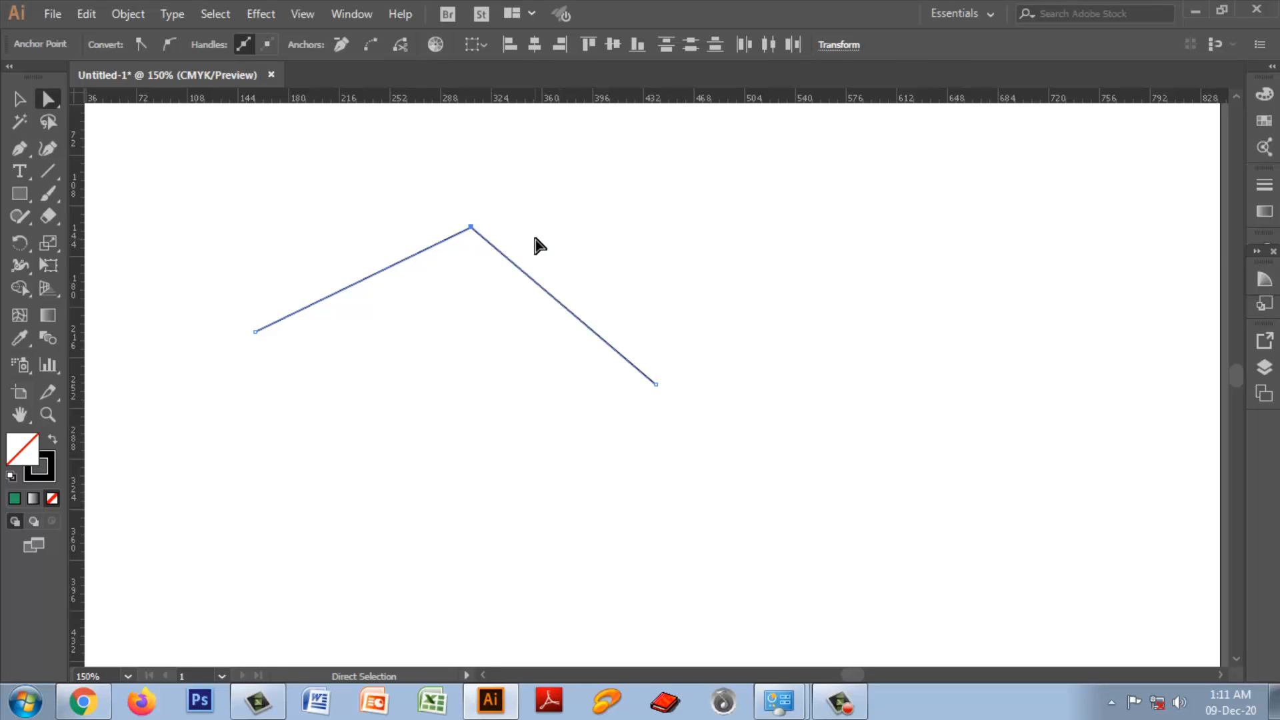
Step: Join the two coinciding end points at the lines' peak and check the merged corner up close
key("ctrl+plus")
key("ctrl+plus")
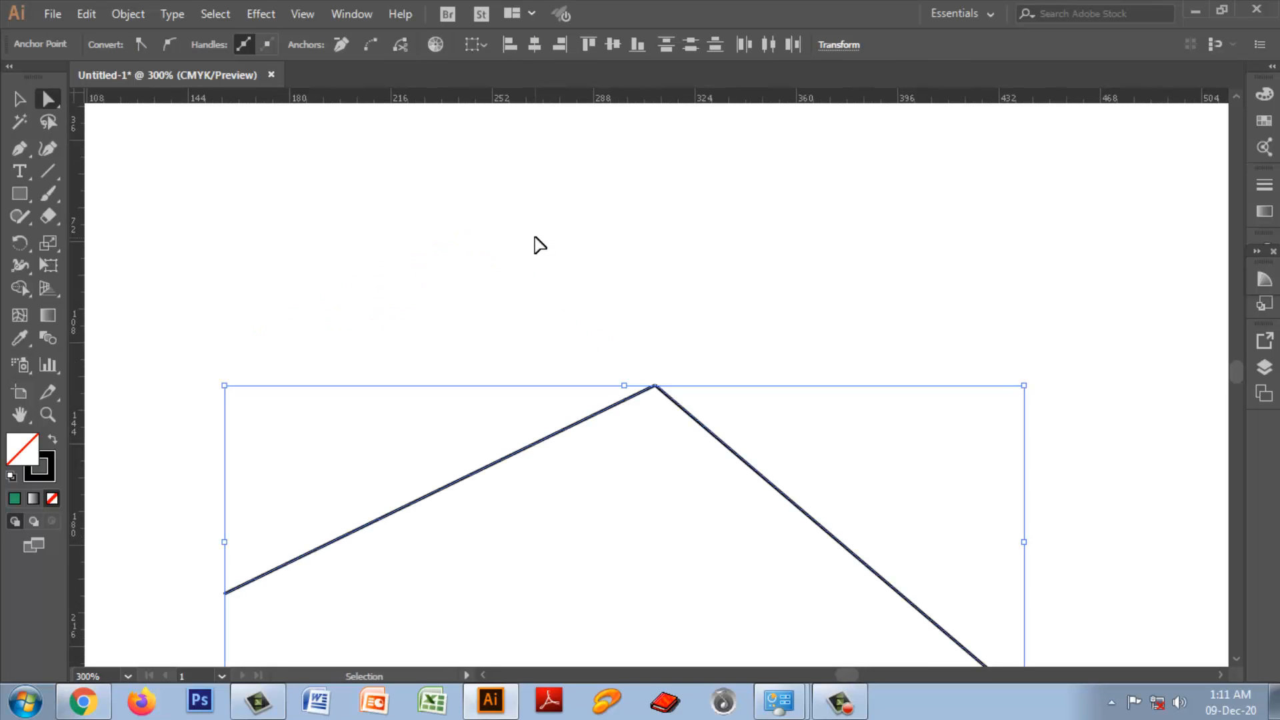
left_click(714, 337)
key("ctrl+plus")
key("ctrl+plus")
key("ctrl+plus")
key("ctrl+plus")
key("ctrl+plus")
key("ctrl+plus")
key("ctrl+plus")
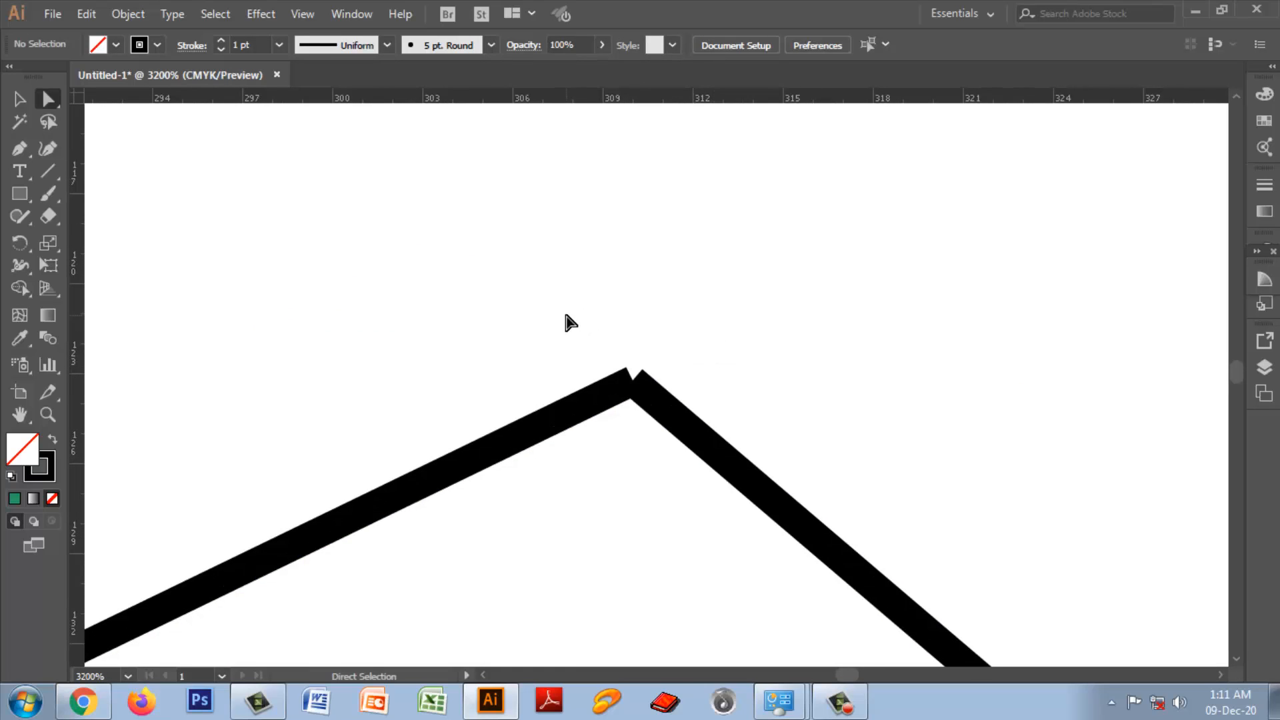
left_click_drag(565, 319, 672, 463)
right_click(632, 410)
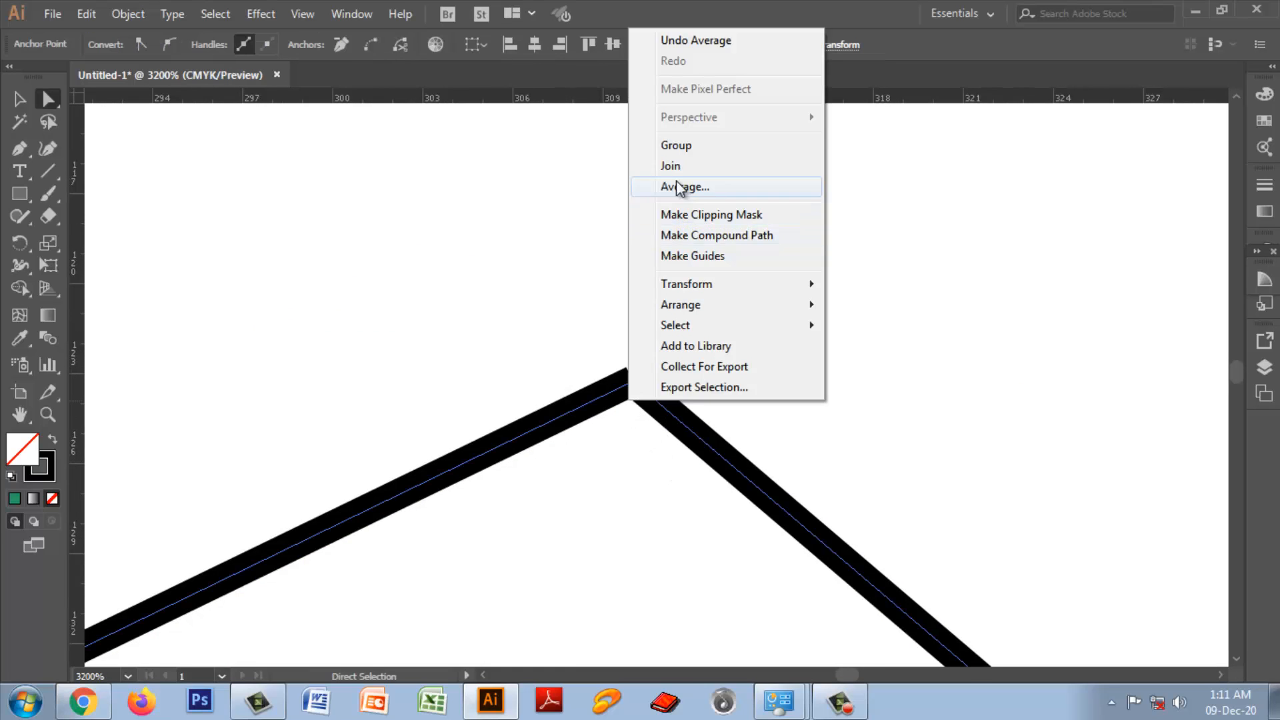
left_click(657, 164)
left_click_drag(563, 330, 689, 475)
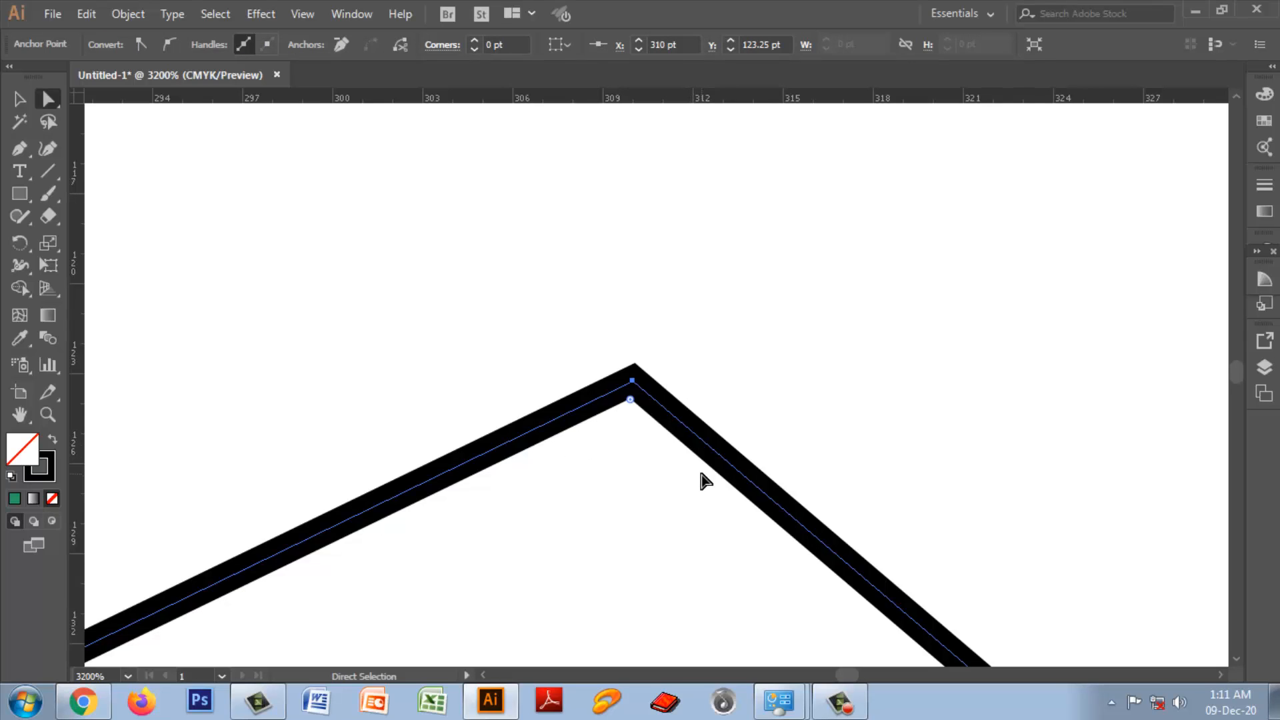
left_click(729, 374)
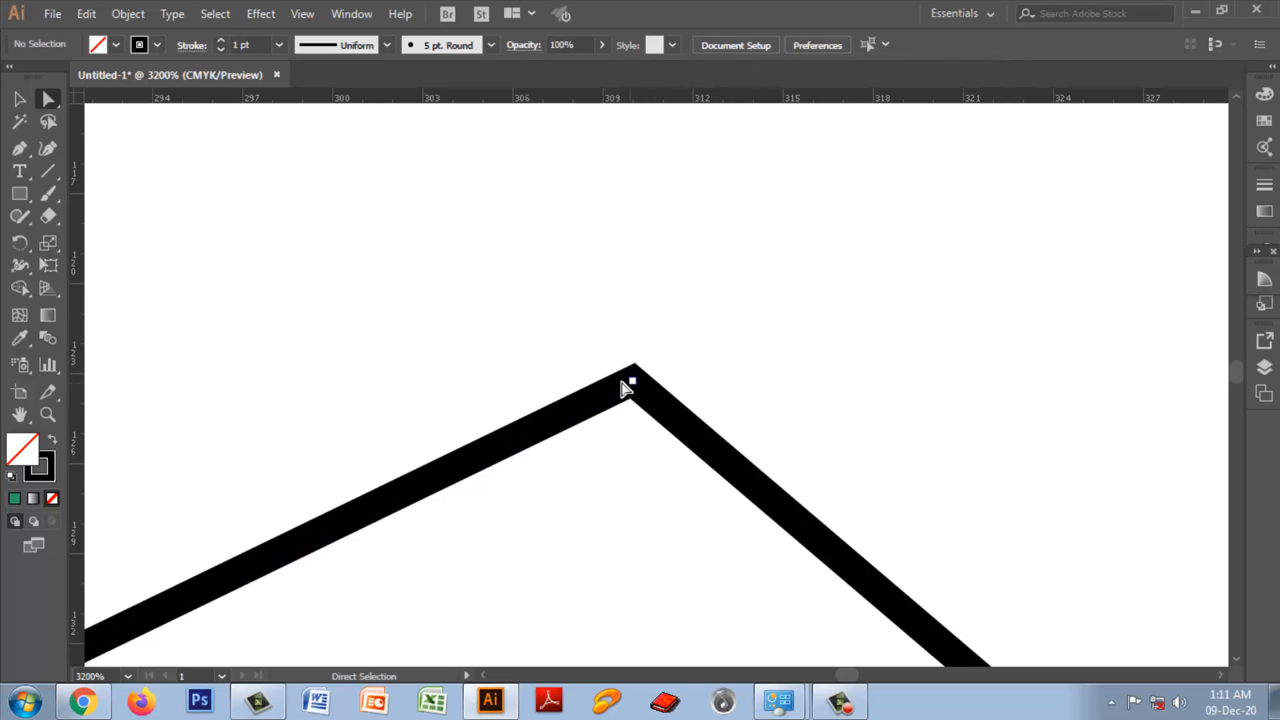
Step: Delete the peak's anchor point and draw two separate straight lines with a small gap between their upper ends
left_click_drag(602, 358, 663, 421)
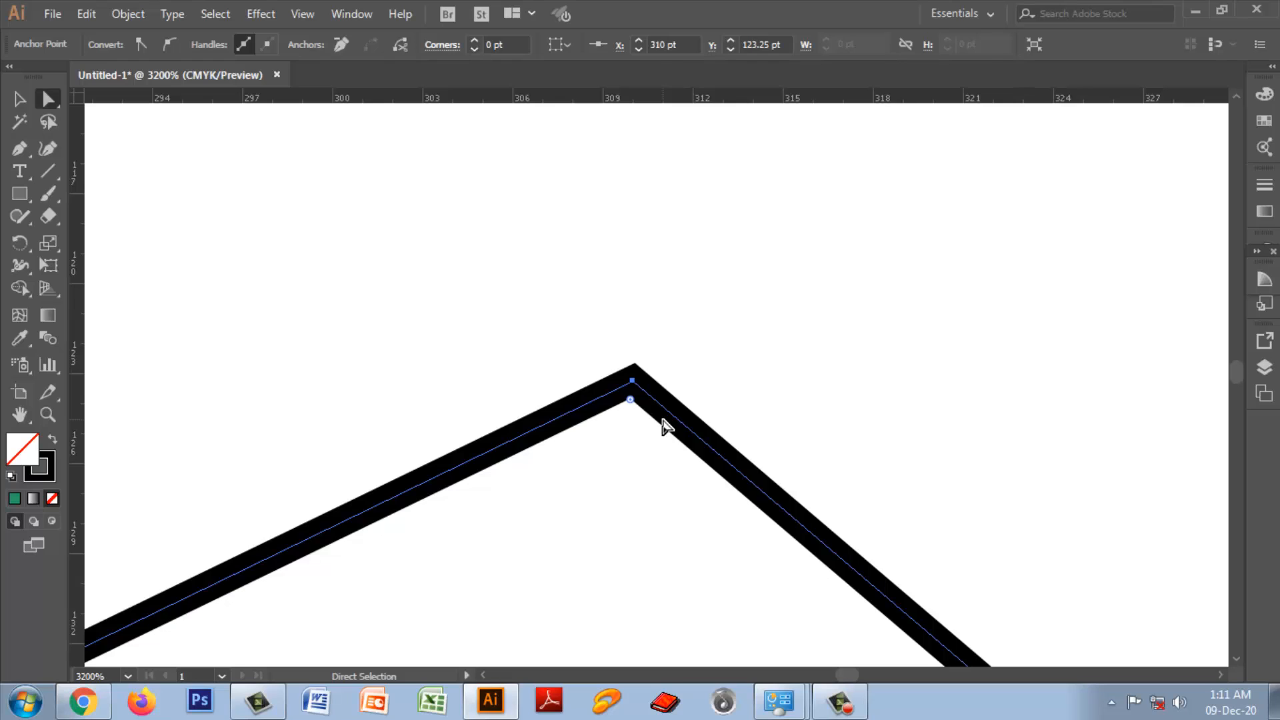
key("Delete")
left_click_drag(19, 148, 106, 144)
left_click(296, 405)
left_click(450, 320)
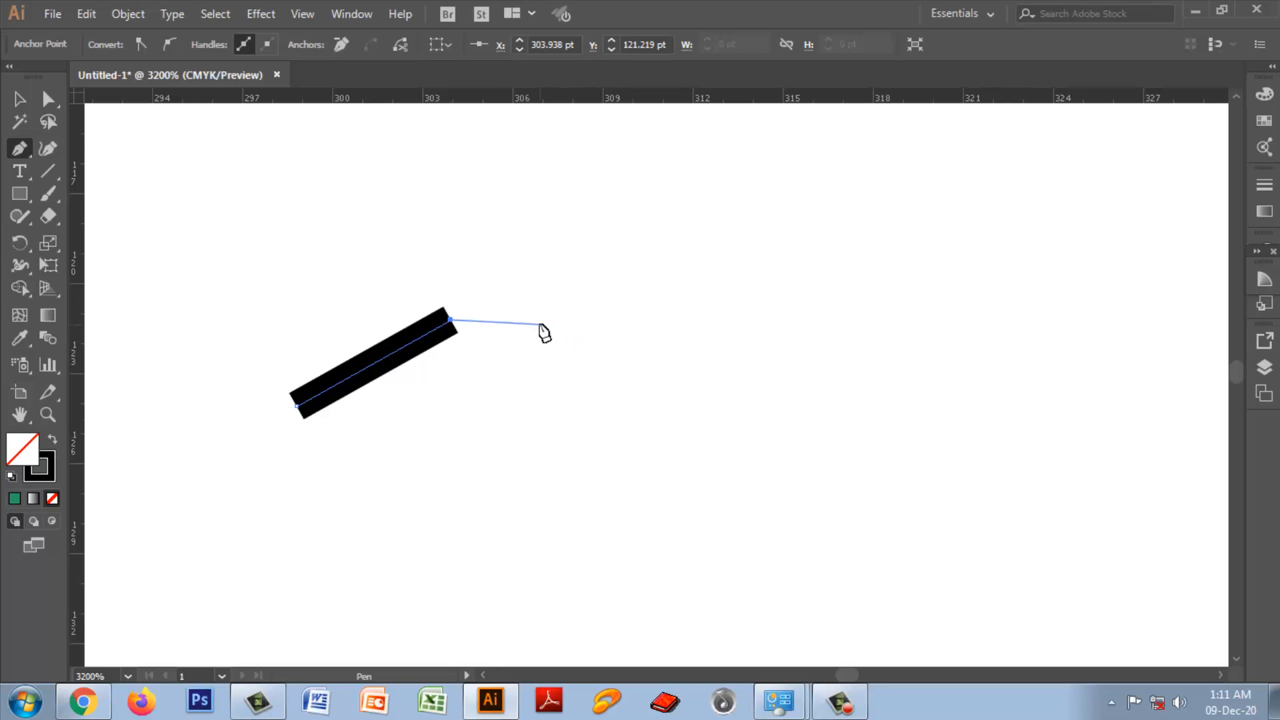
key("Escape")
left_click(517, 343)
left_click(658, 497)
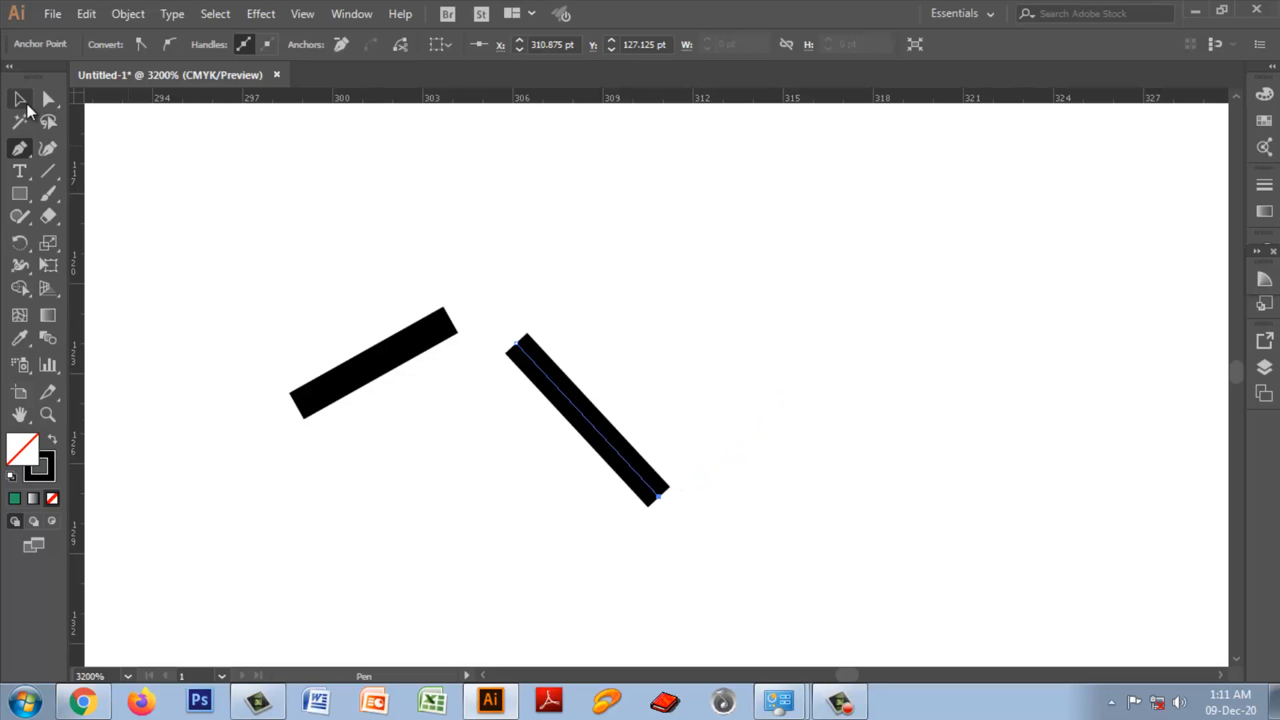
Step: Try averaging both lines while they are selected as whole objects, and undo it
key("v")
left_click(657, 306)
left_click_drag(365, 249, 560, 445)
right_click(517, 366)
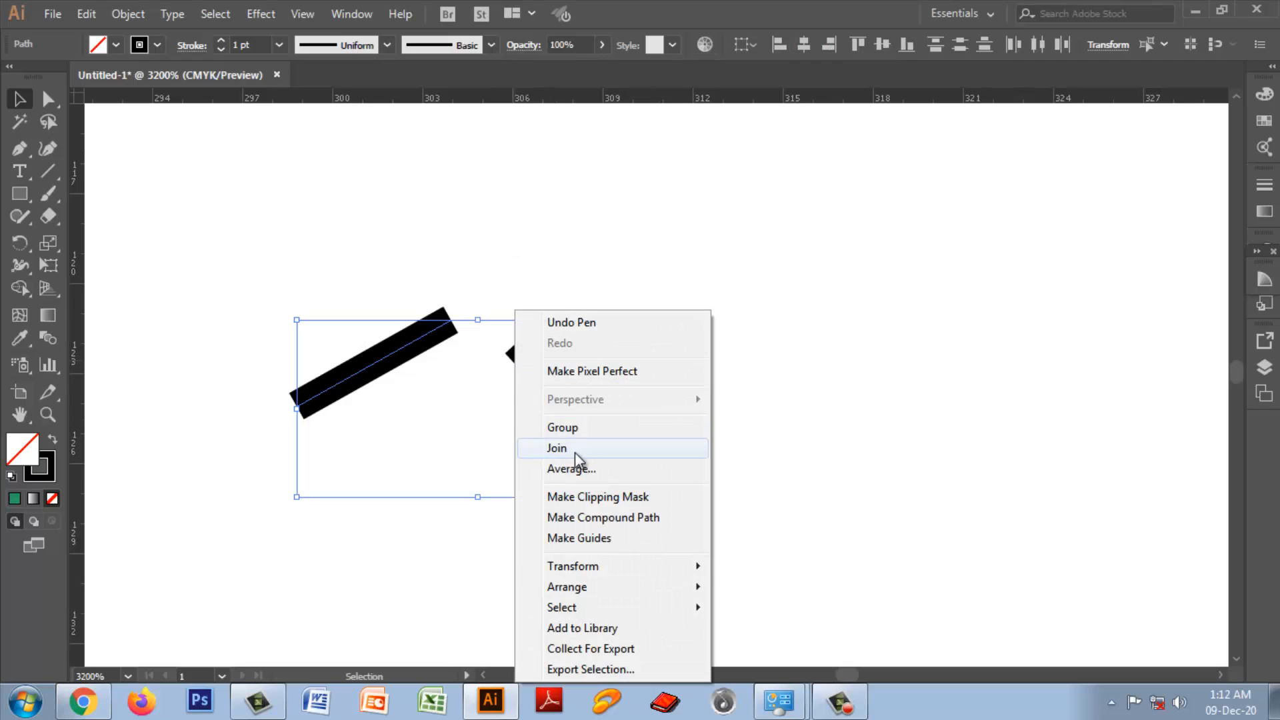
left_click(571, 469)
left_click(628, 407)
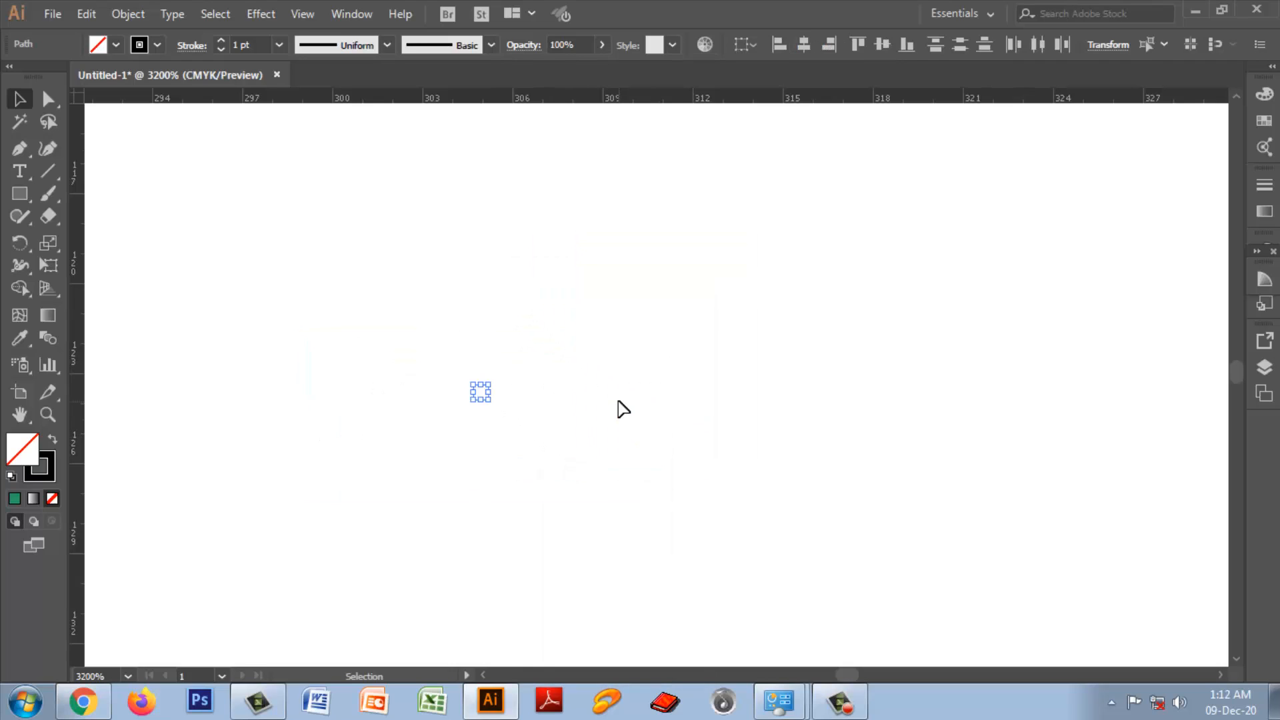
key("a")
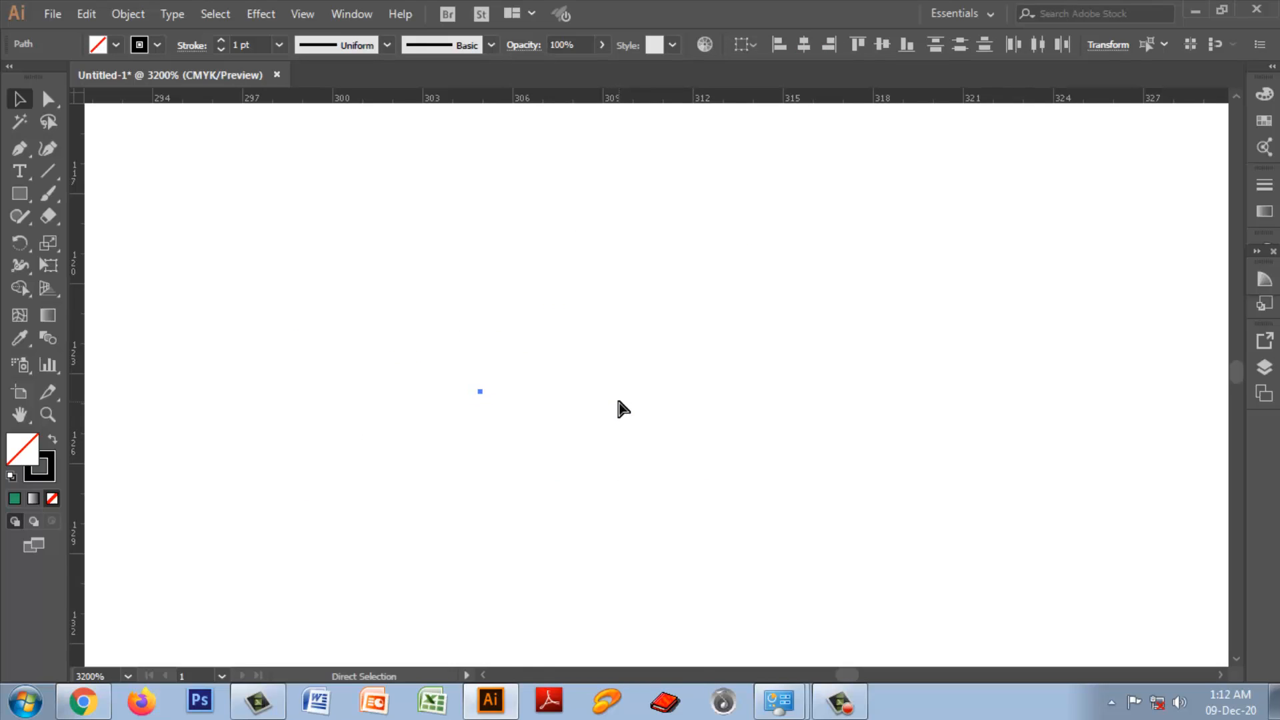
key("ctrl+z")
key("v")
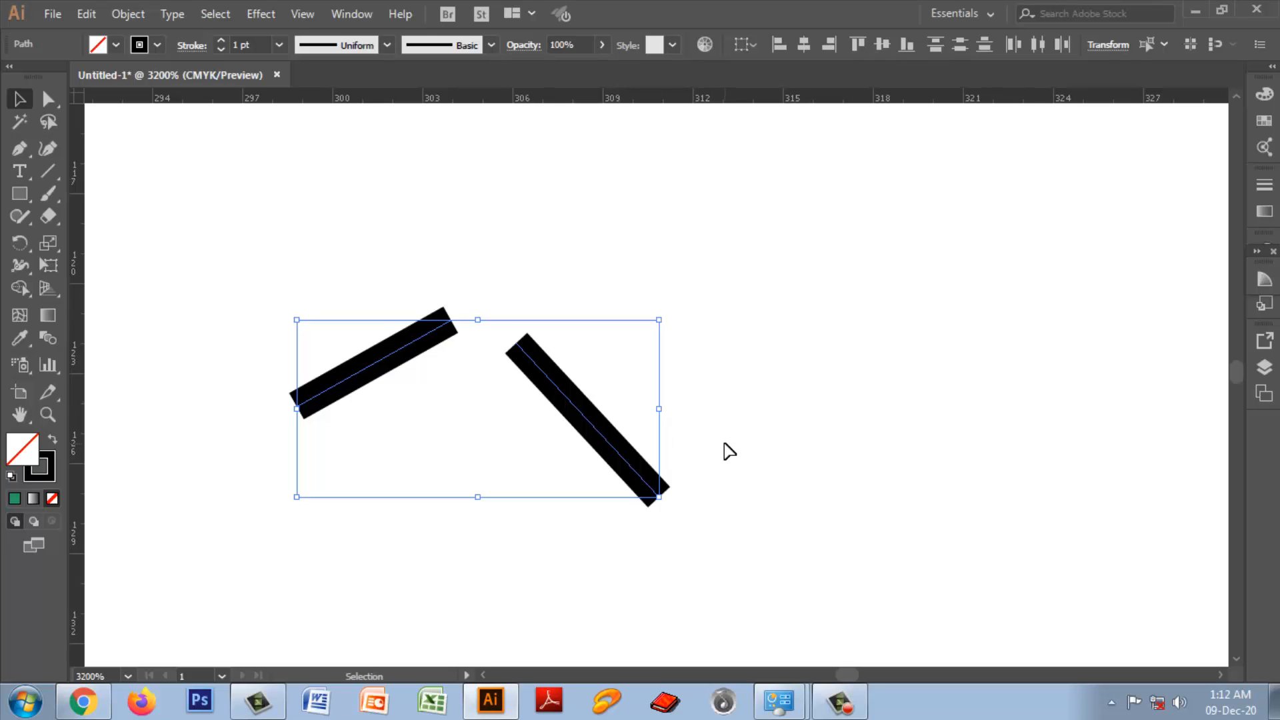
left_click(728, 450)
left_click_drag(249, 268, 674, 555)
left_click(771, 392)
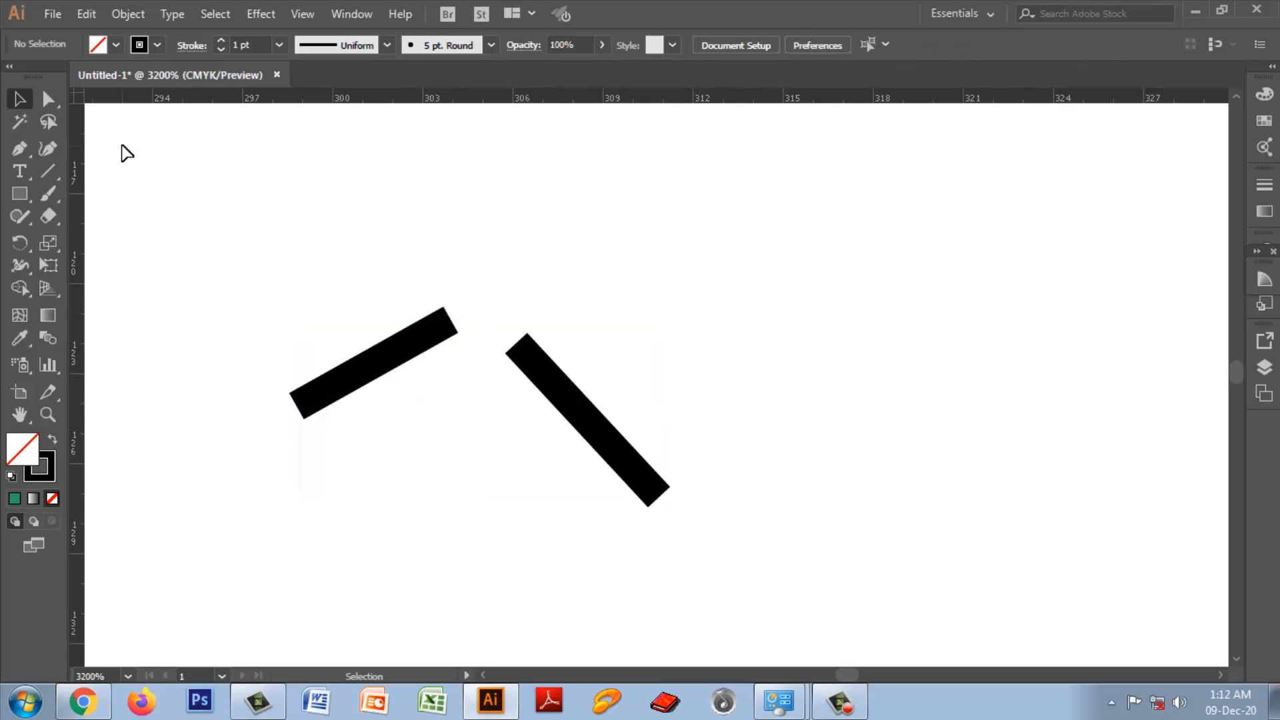
left_click_drag(411, 273, 532, 381)
left_click(741, 358)
Step: Try joining the facing upper end points of the two new lines without averaging, and undo the connecting segment
left_click(50, 99)
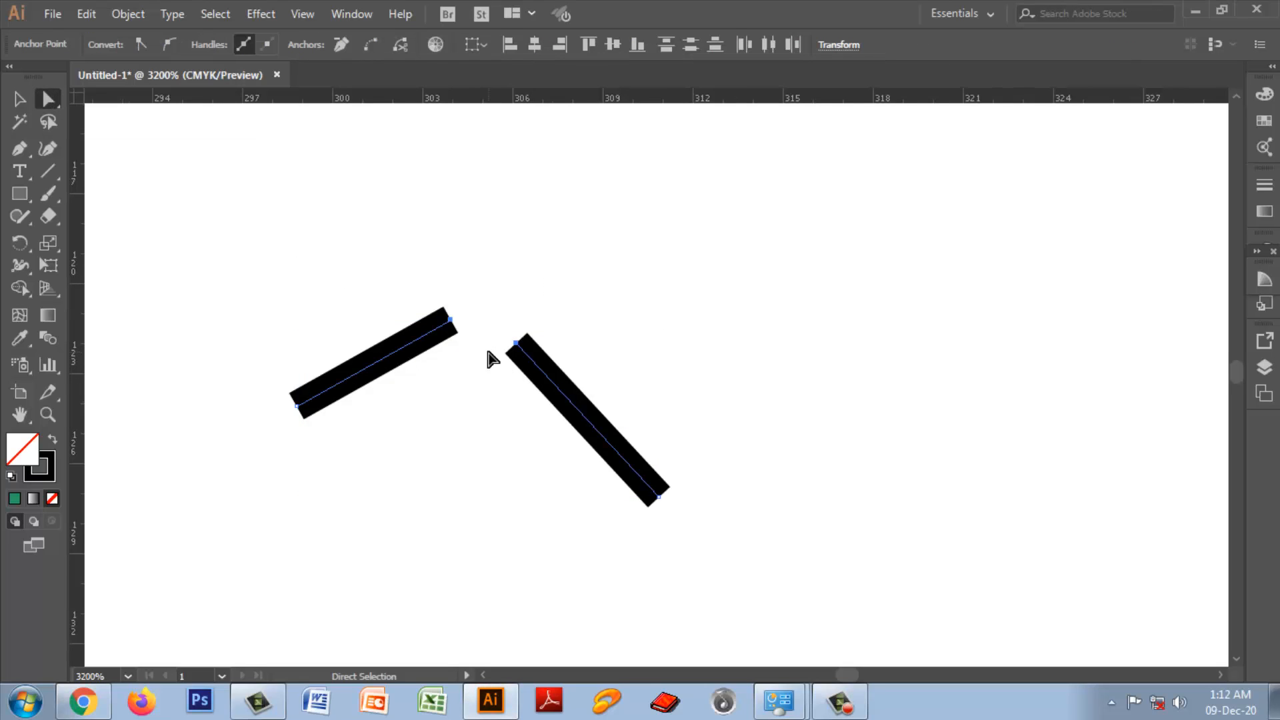
right_click(487, 351)
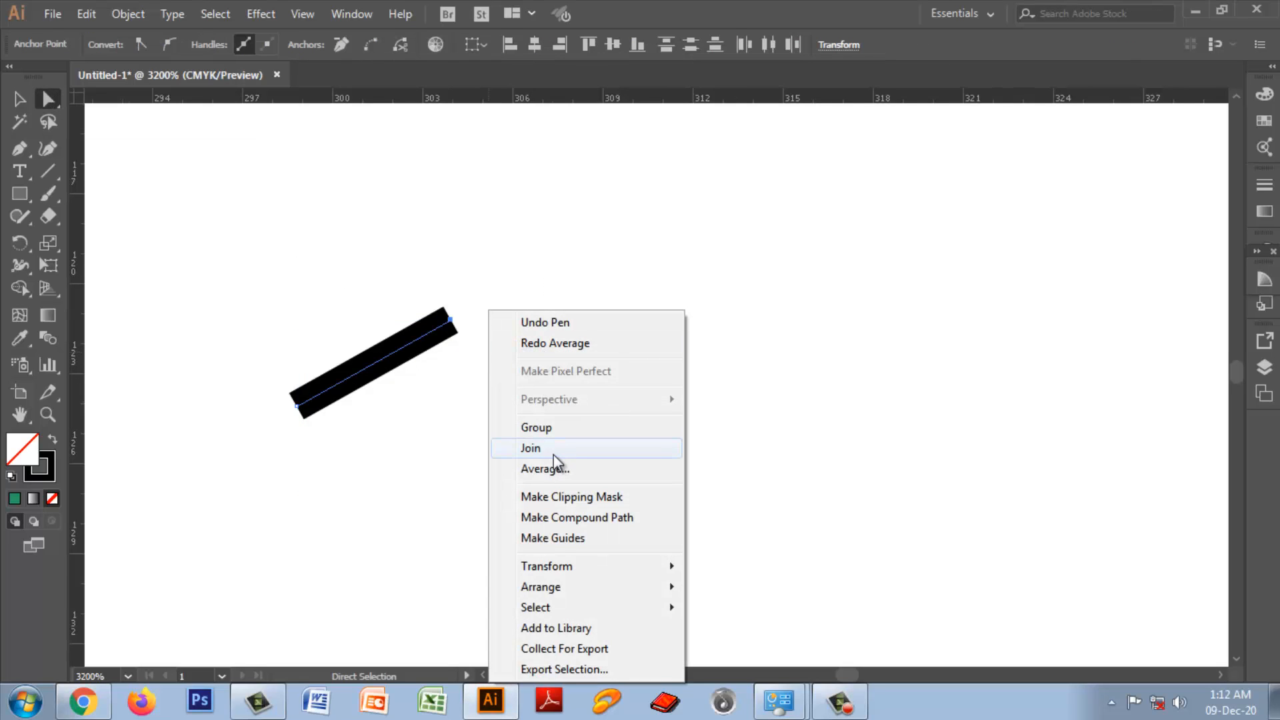
left_click(534, 448)
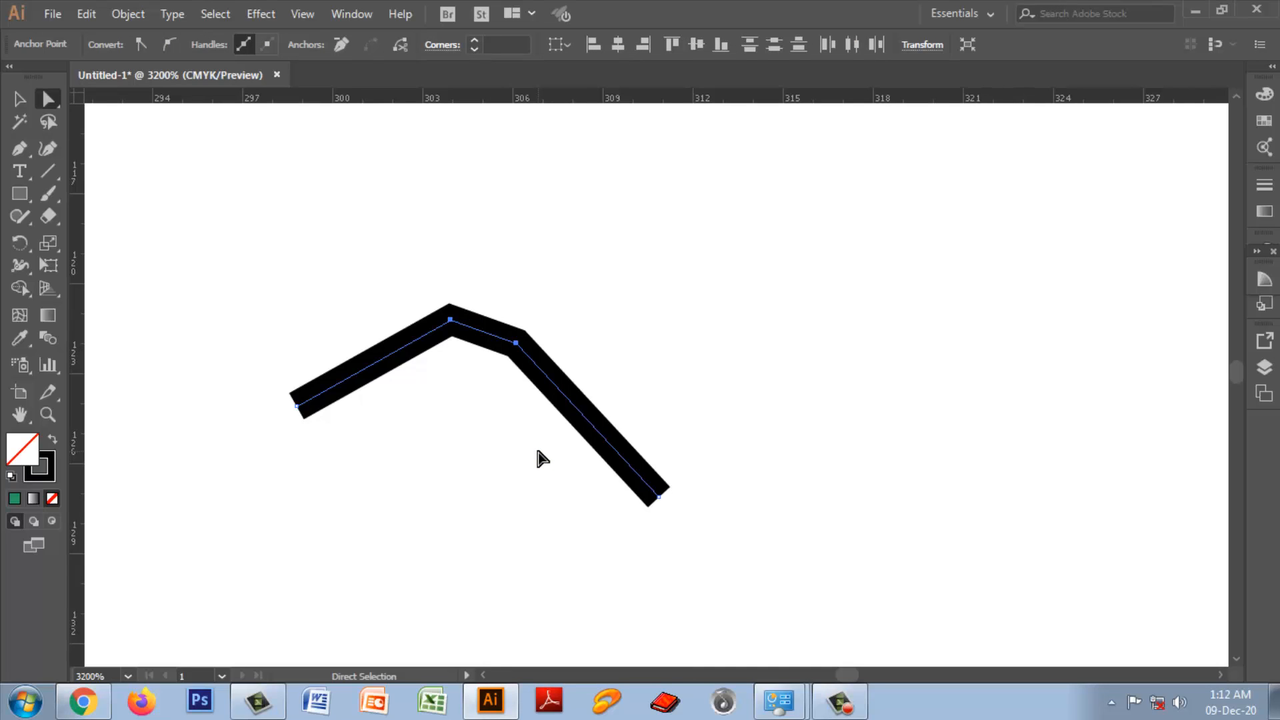
key("ctrl+z")
key("ctrl+z")
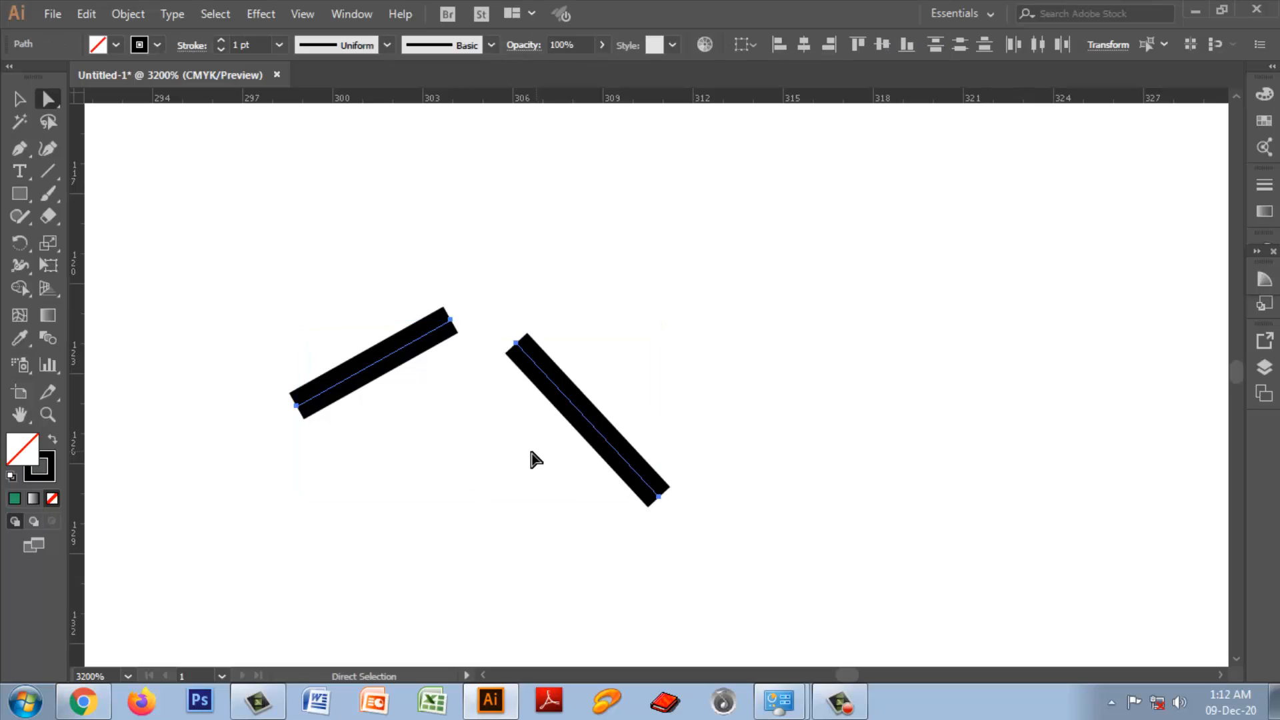
Step: Try averaging all anchor points of both lines with the axis set to Both, undo it and clear the selection
right_click(395, 257)
left_click(459, 417)
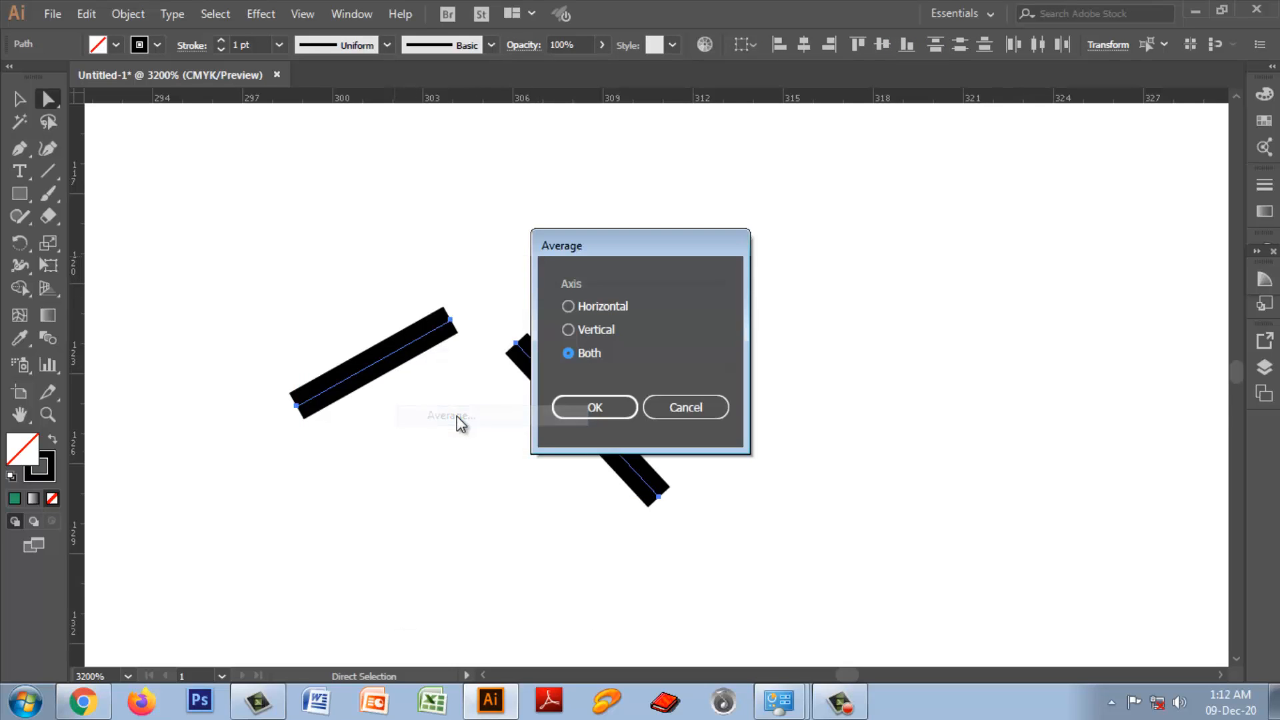
left_click(603, 408)
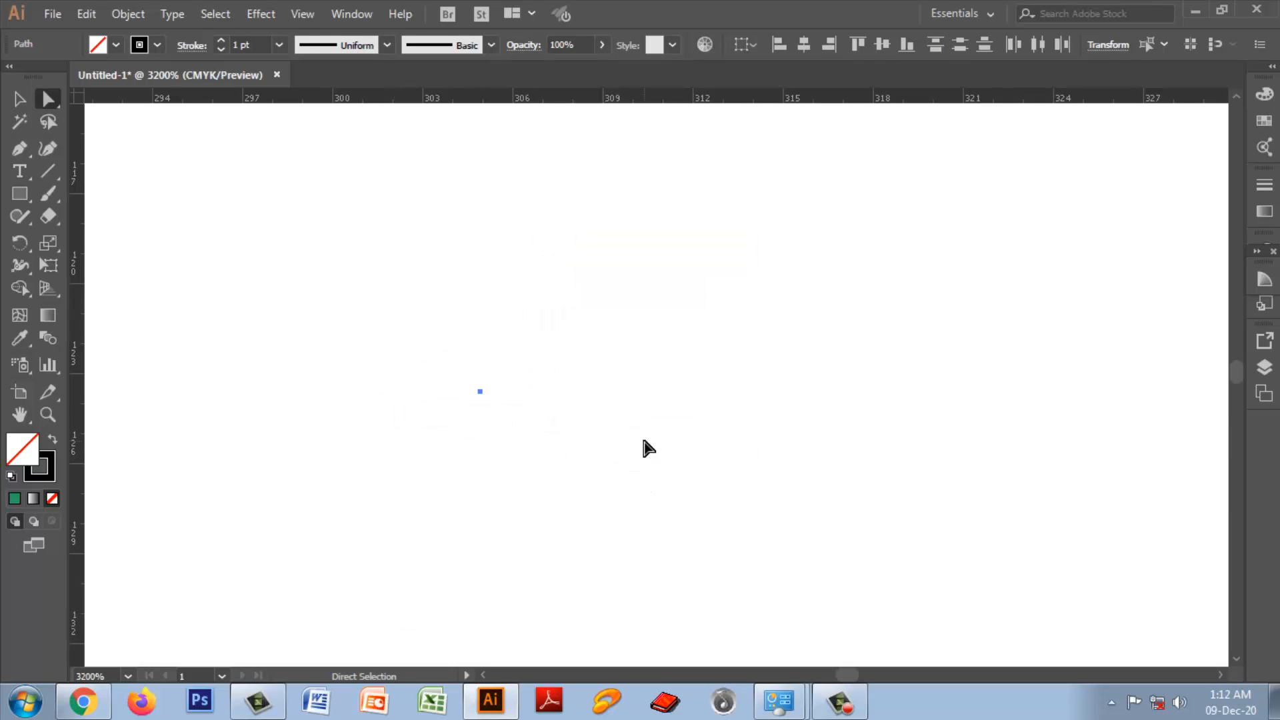
key("ctrl+z")
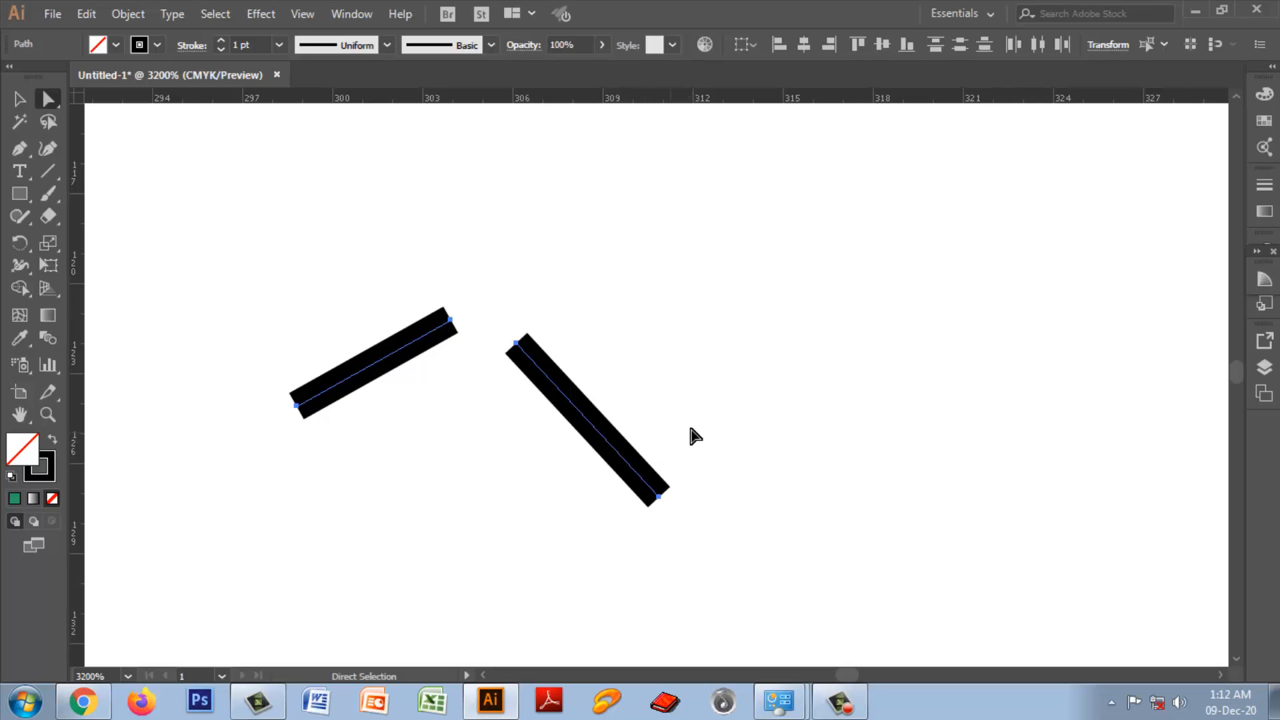
left_click(689, 426)
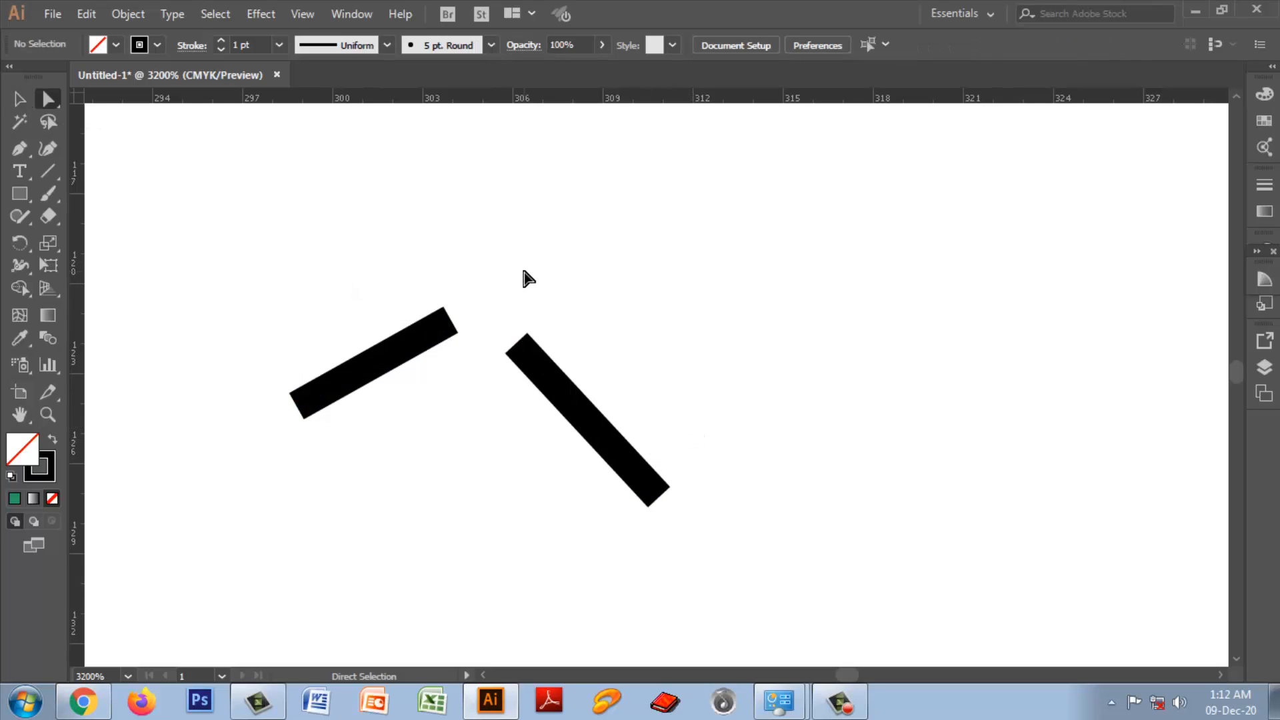
Step: Select only the facing upper end points of the two lines and average them with the axis set to Both
left_click_drag(47, 99, 148, 105)
left_click_drag(416, 252, 537, 419)
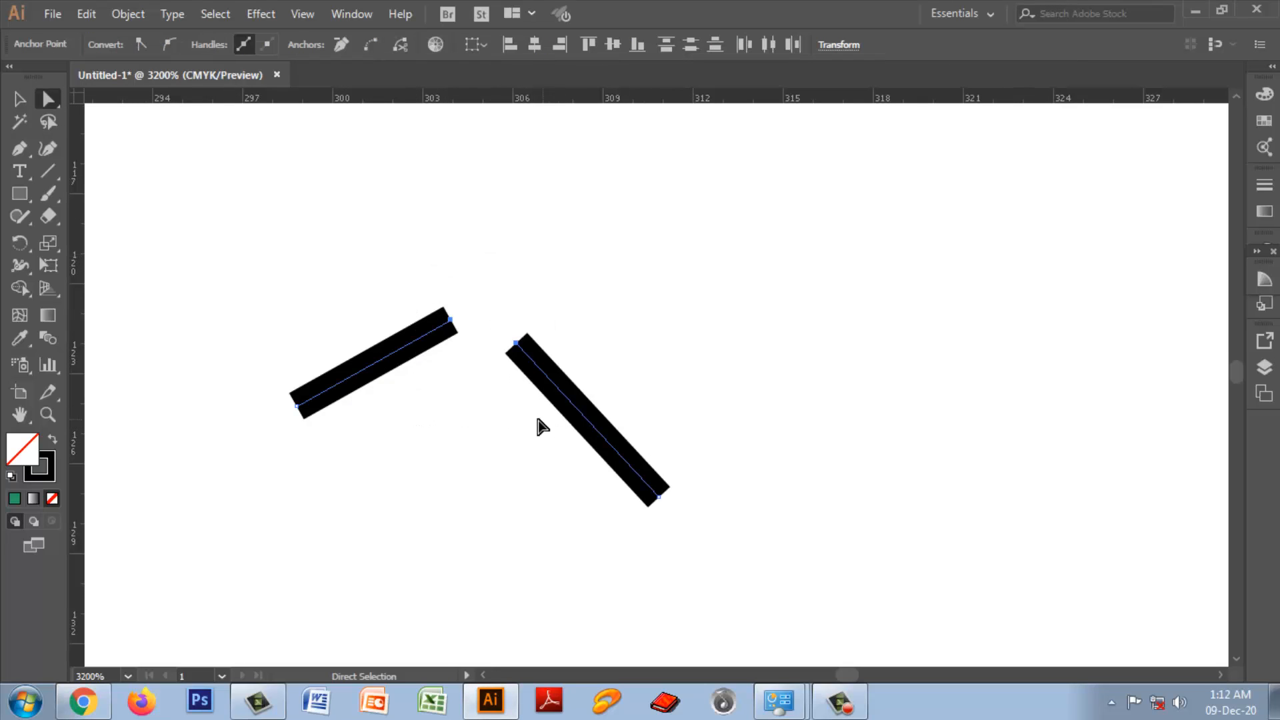
right_click(504, 373)
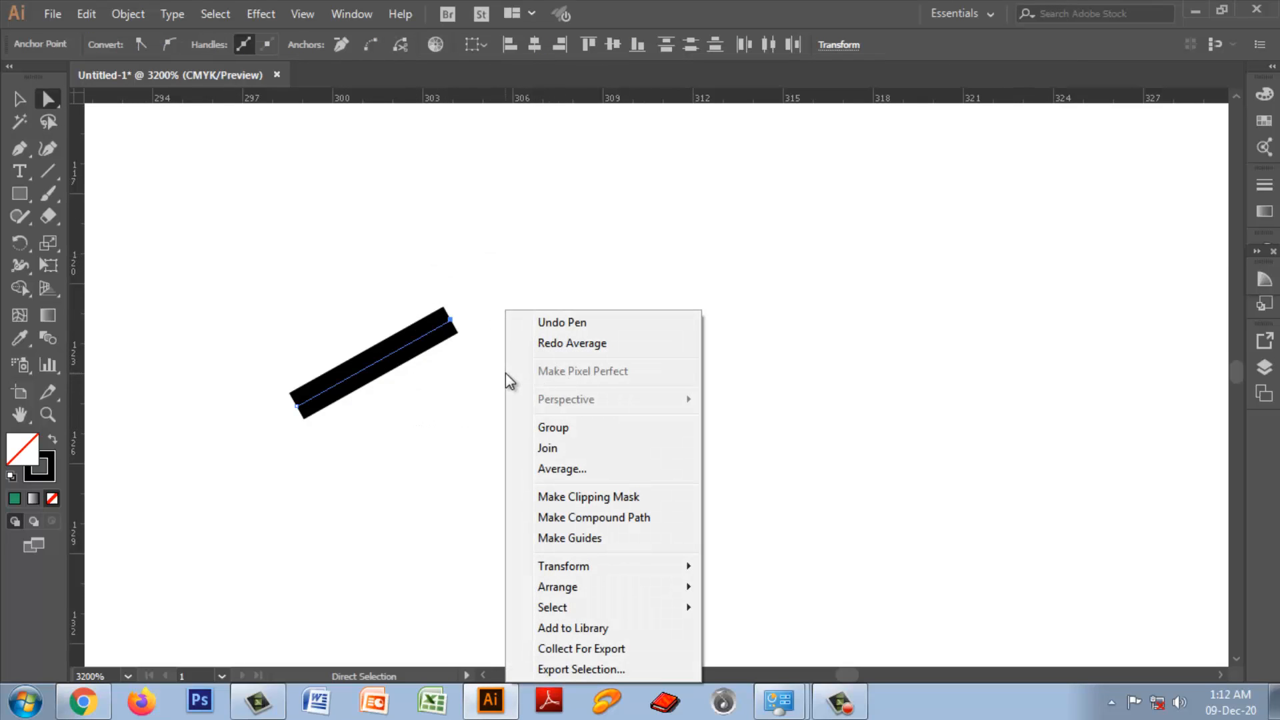
left_click(570, 469)
left_click(595, 407)
Step: Join the two averaged end points into one corner and reselect that corner's anchor point to check it
right_click(466, 311)
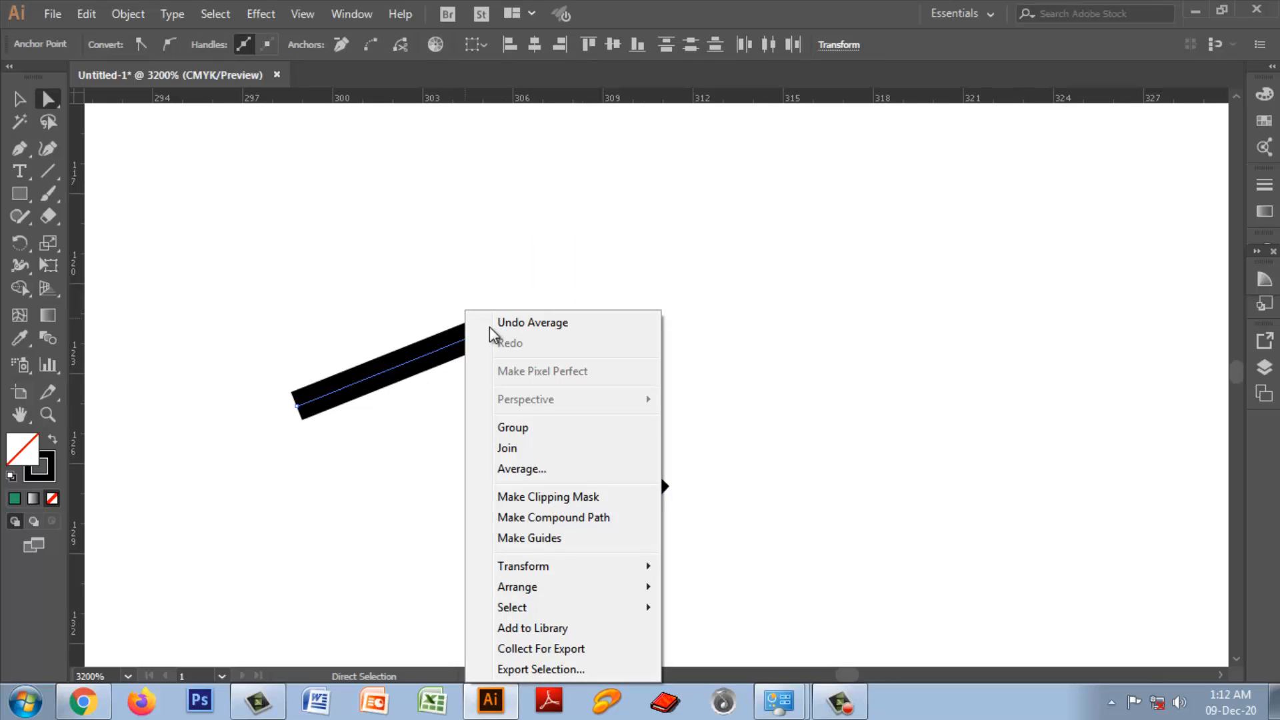
left_click(518, 448)
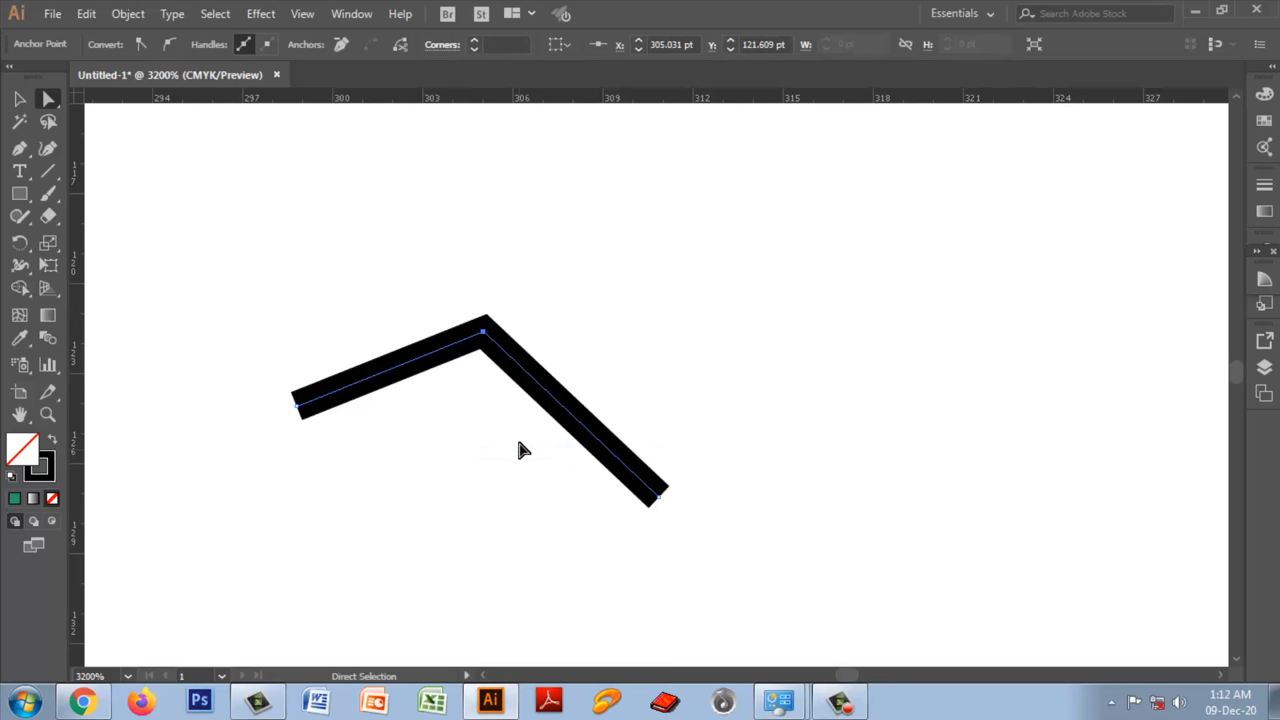
left_click_drag(416, 267, 504, 418)
left_click(655, 373)
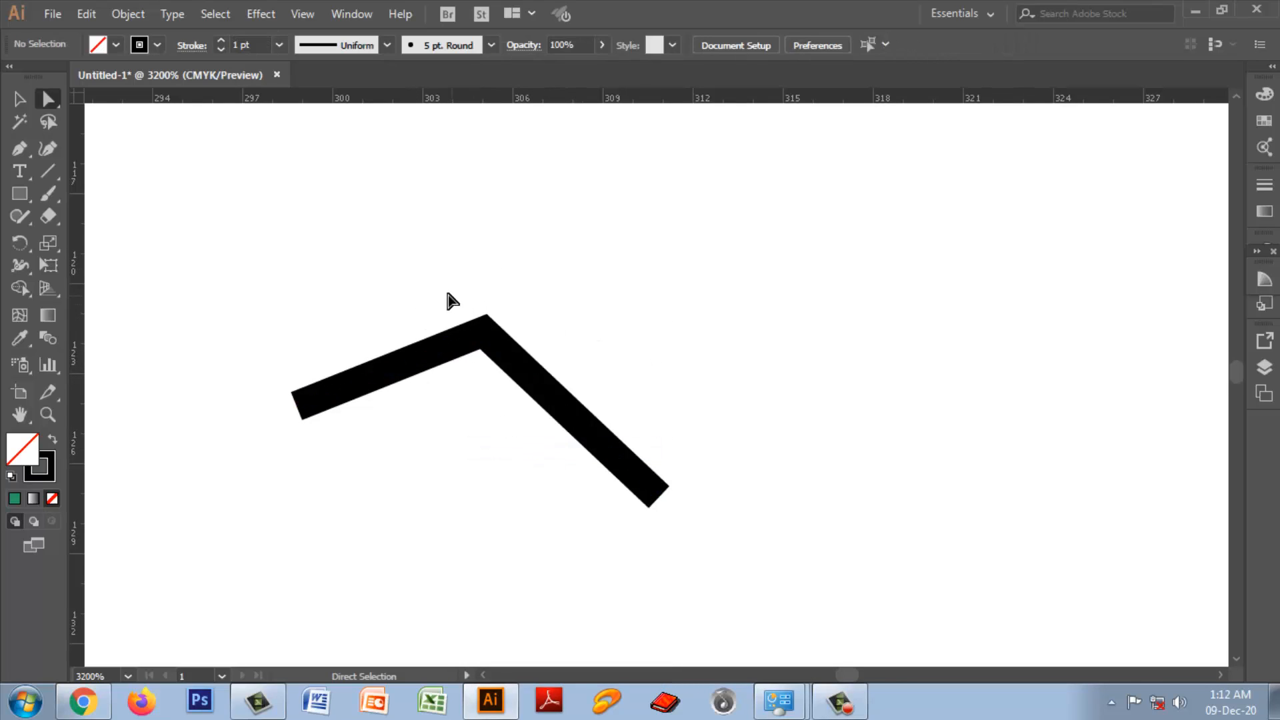
left_click_drag(440, 288, 535, 419)
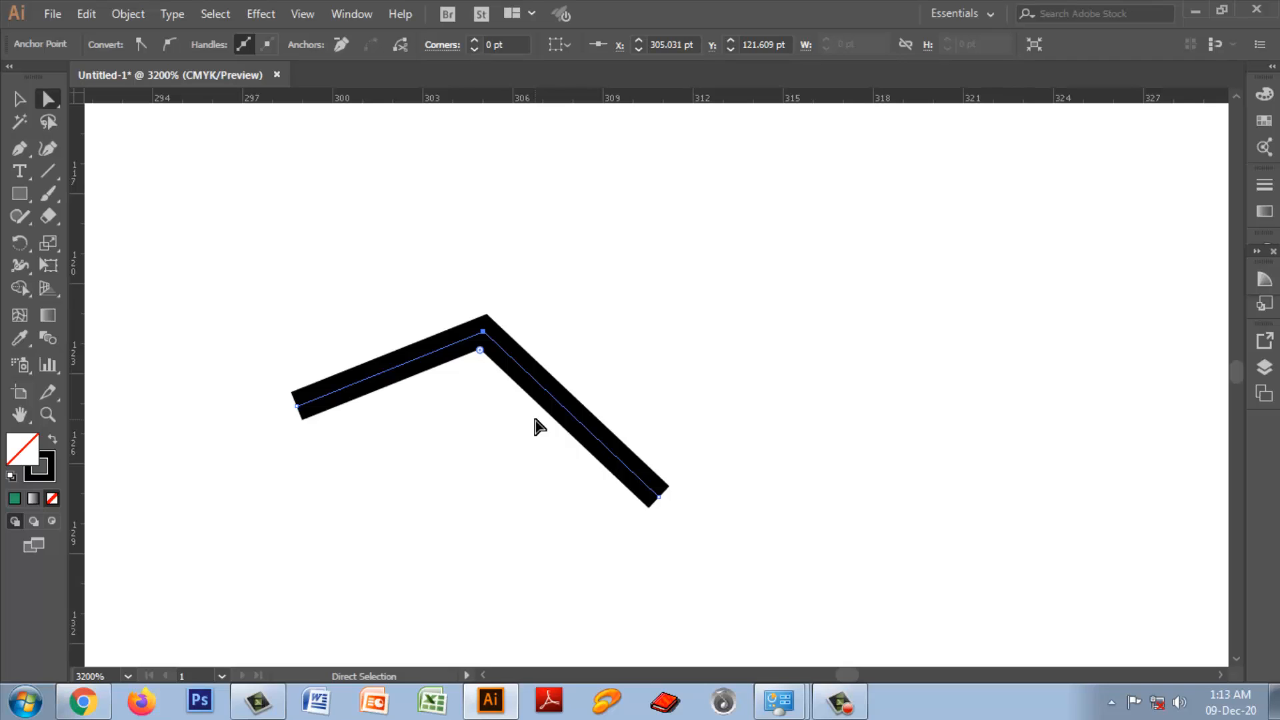
left_click(839, 701)
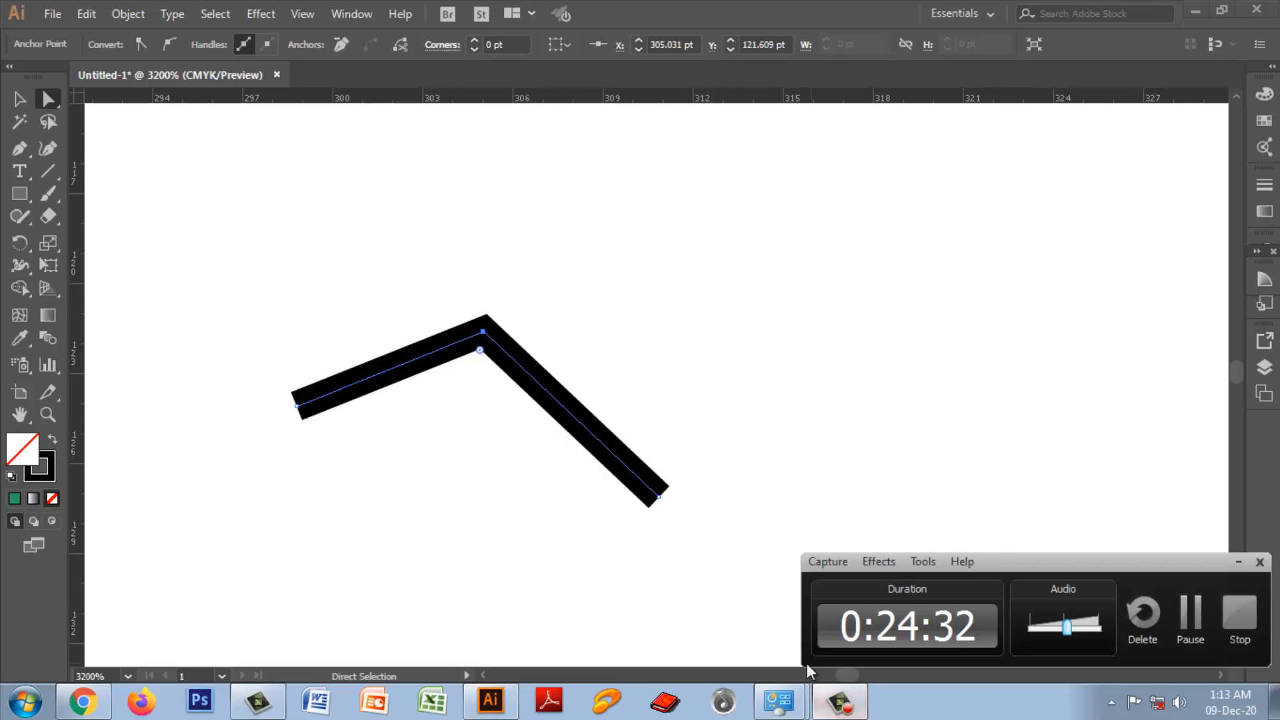